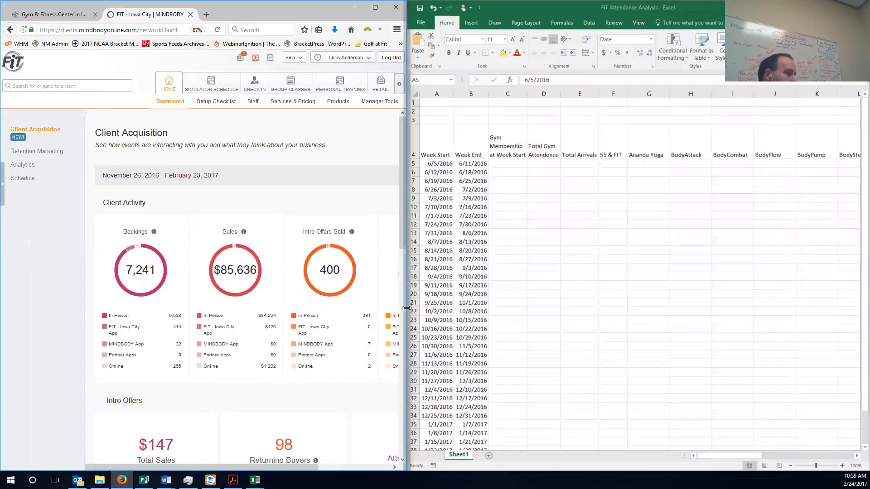
Widen the browser window and open the Attendance with Revenue report from the Sales reports
left_click_drag(406, 308, 431, 308)
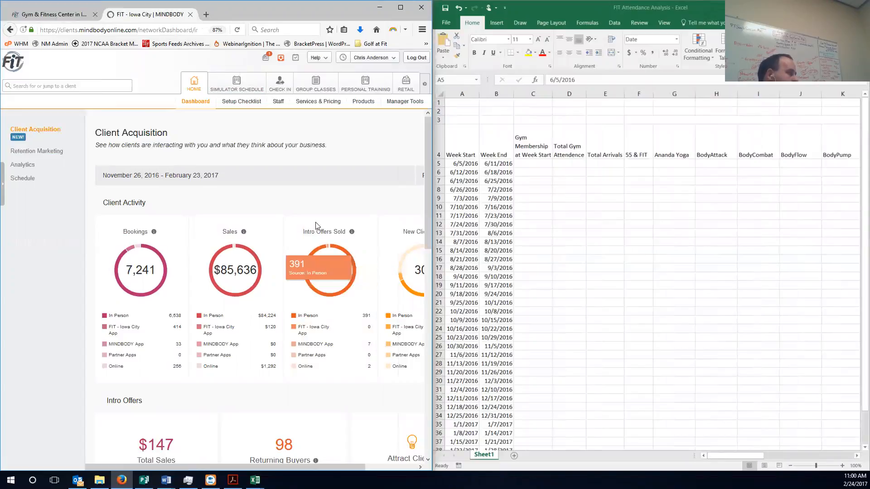
left_click(425, 85)
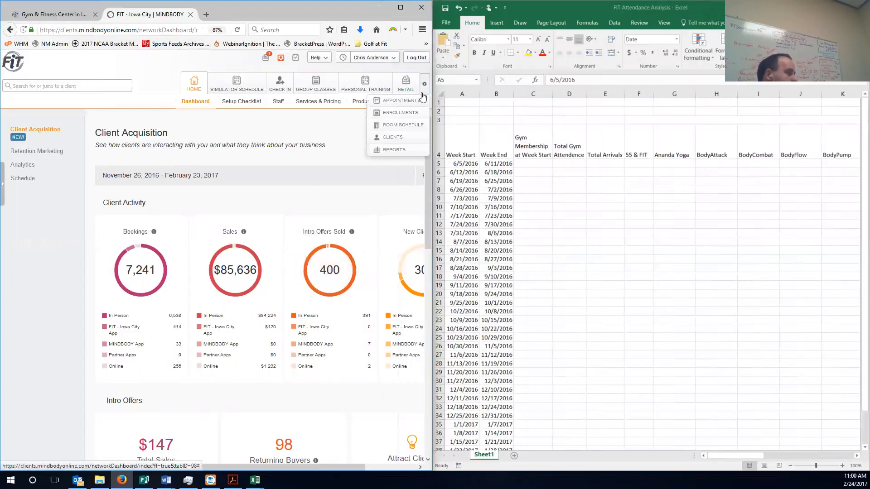
left_click(393, 149)
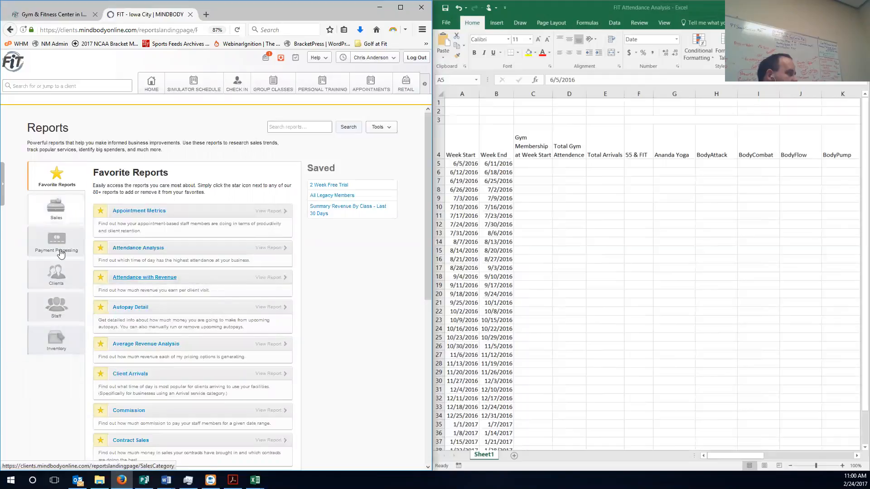
left_click(61, 283)
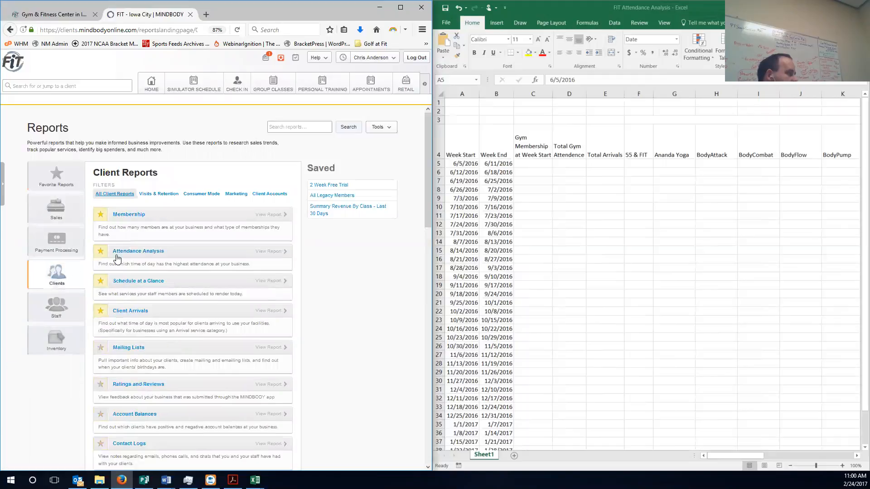
scroll(136, 272, "down", 2)
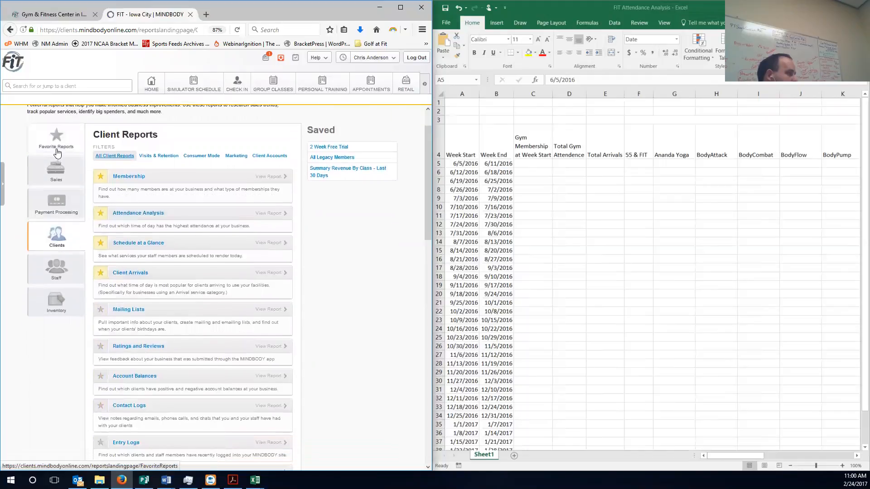
left_click(56, 177)
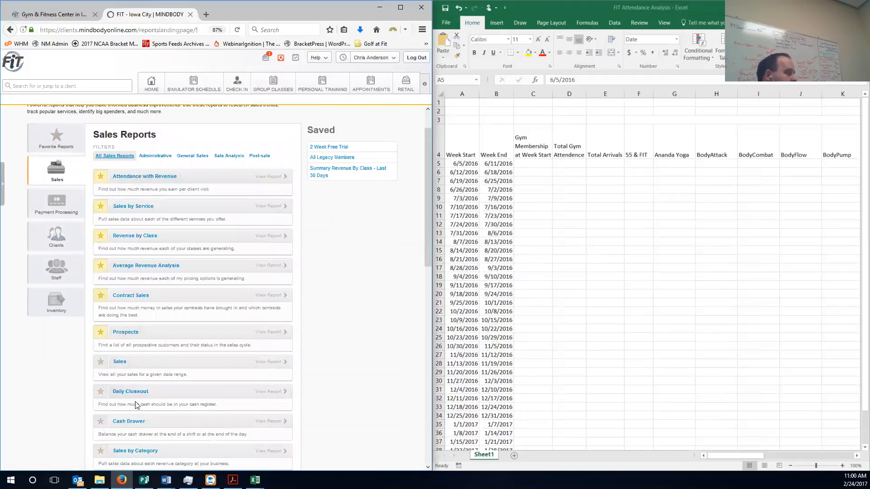
left_click(154, 180)
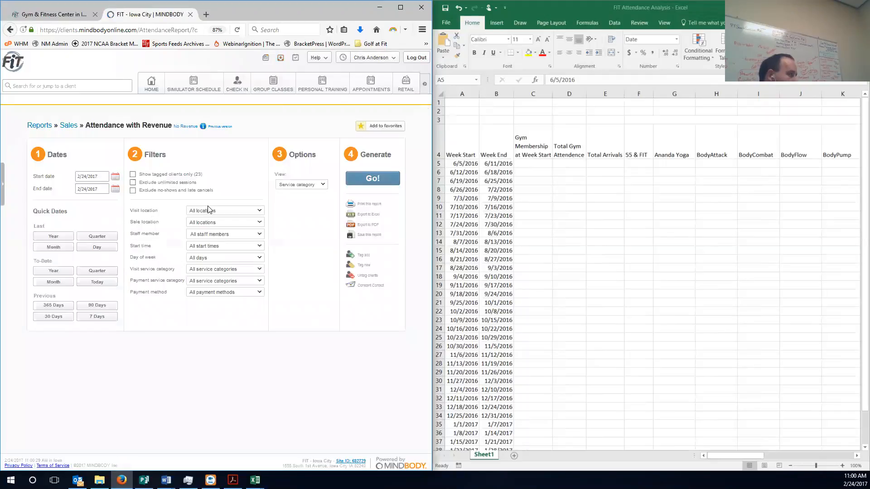
In the Excel attendance sheet, try freezing the panes at header row 4 and remove that freeze
left_click(586, 274)
scroll(521, 237, "down", 3)
scroll(520, 239, "up", 3)
left_click(439, 145)
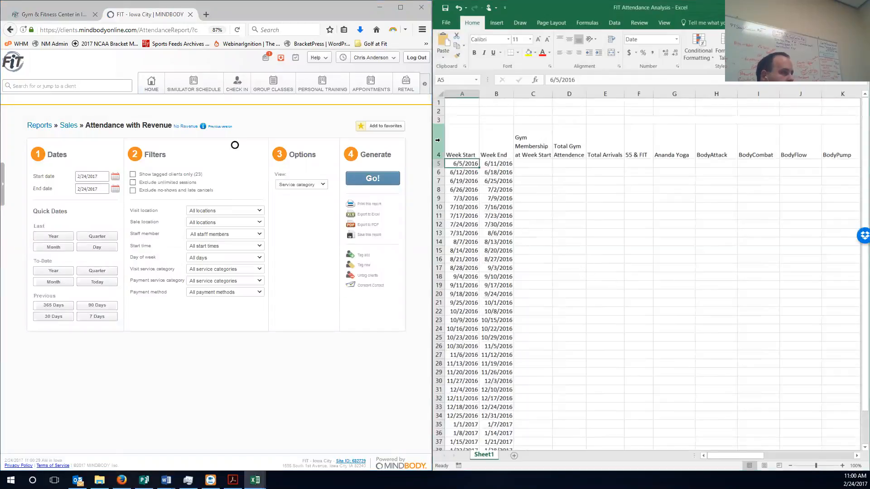
left_click(665, 23)
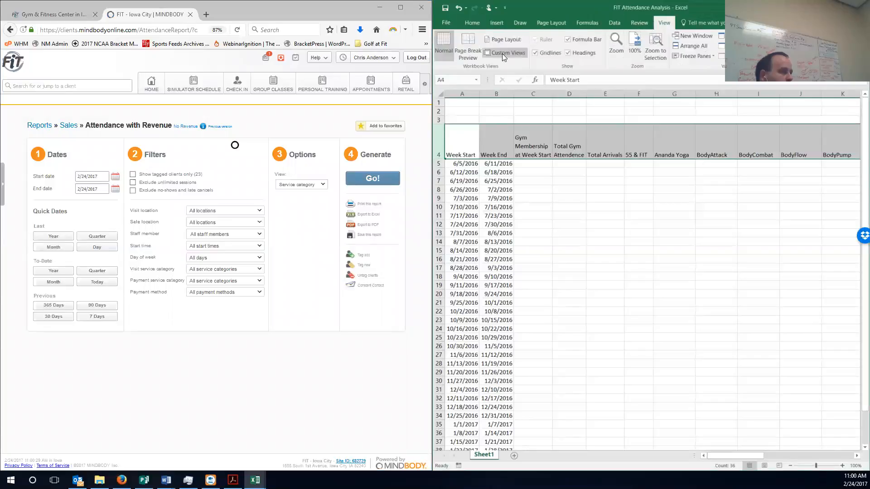
left_click(707, 56)
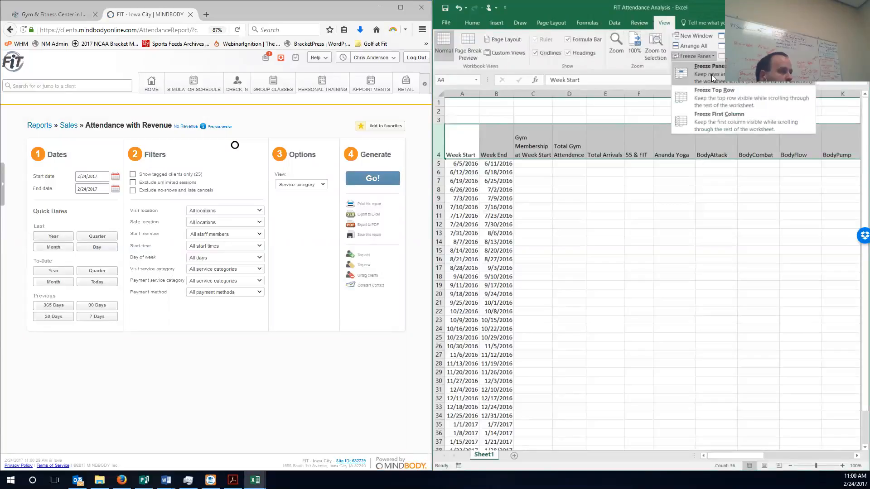
left_click(712, 75)
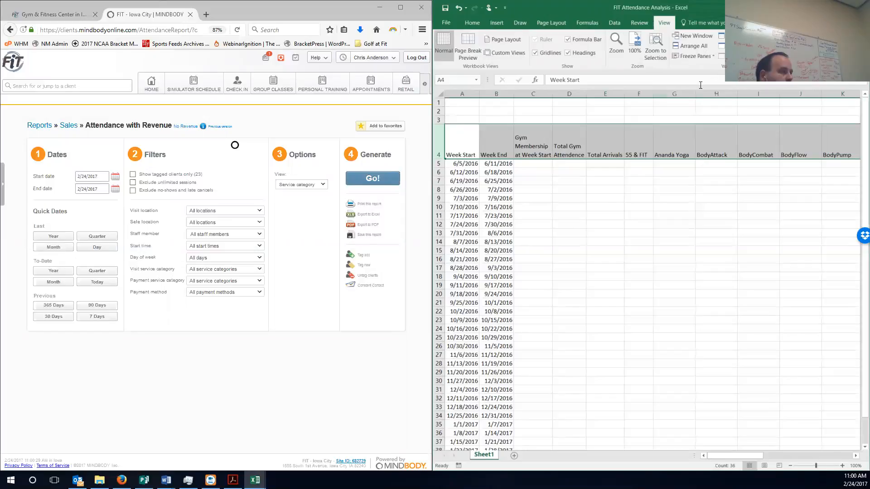
scroll(564, 203, "down", 2)
scroll(563, 201, "up", 2)
left_click(708, 57)
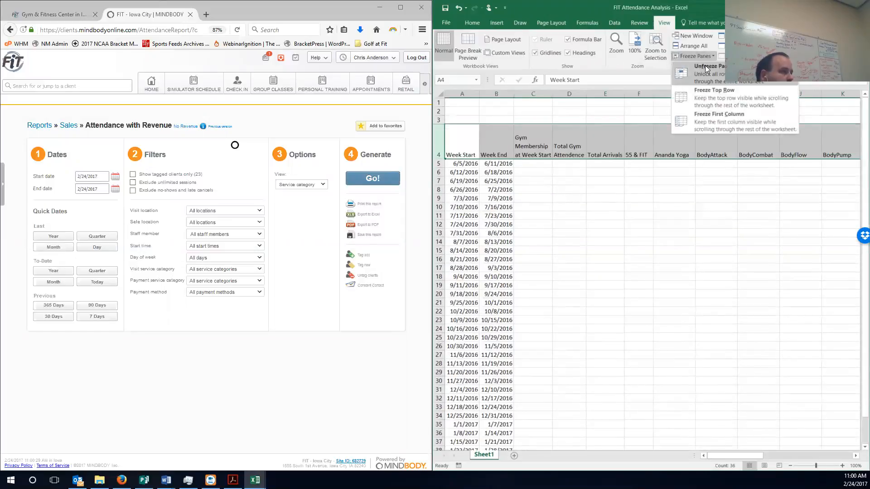
left_click(705, 67)
Freeze the panes at row 5 so that rows 1 through 4 stay in view
left_click(439, 119)
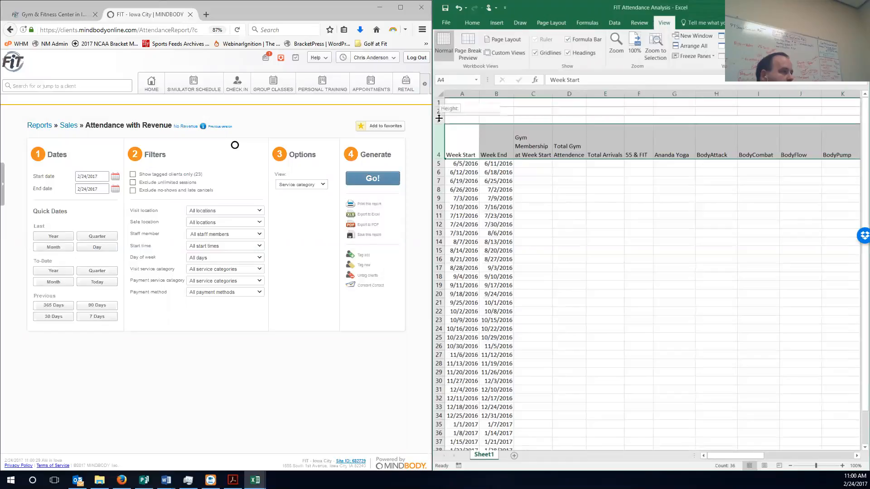
left_click(438, 164)
left_click(707, 55)
left_click(703, 67)
scroll(572, 195, "down", 9)
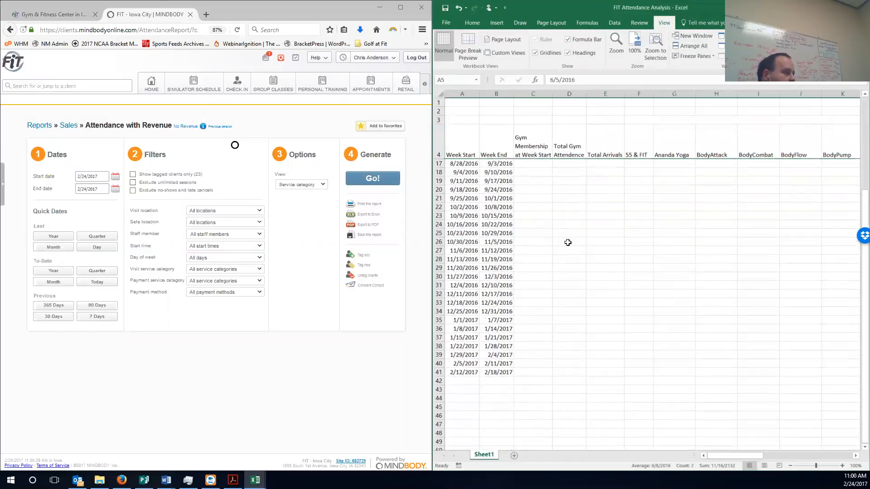
In MINDBODY, generate the Attendance with Revenue report for 02/12/2017 through 02/18/2017, viewed by service category
scroll(567, 252, "down", 2)
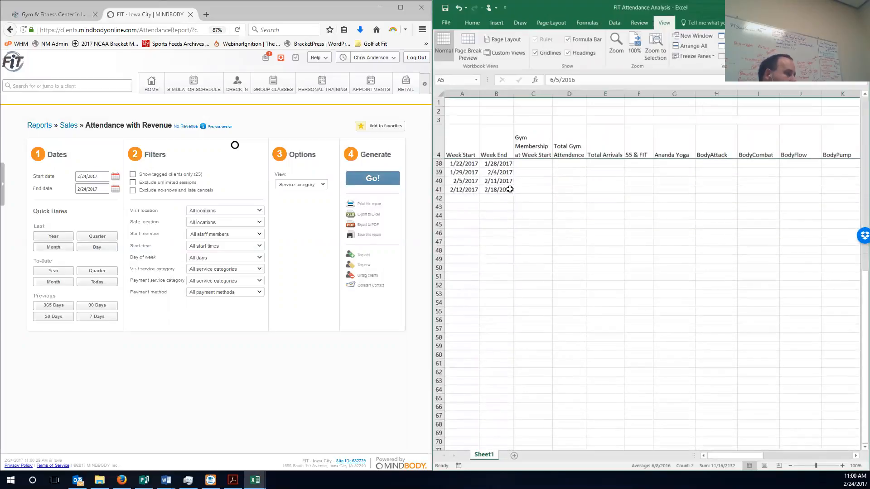
left_click(97, 177)
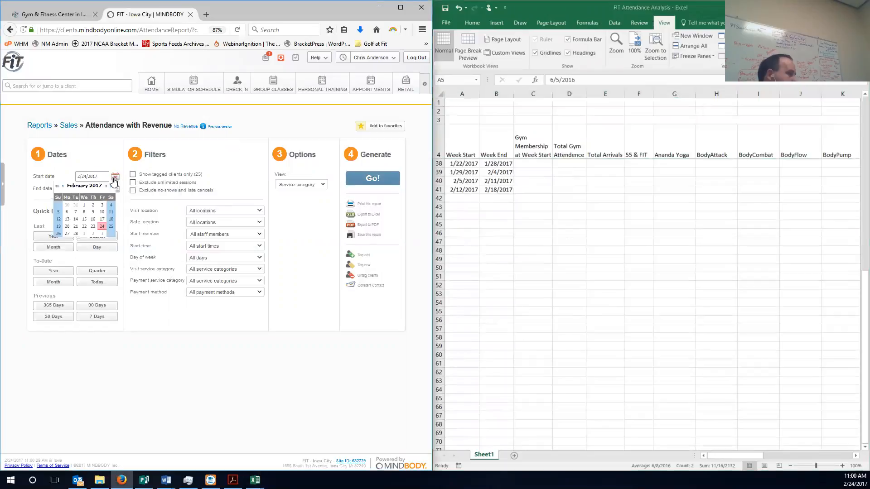
left_click(59, 220)
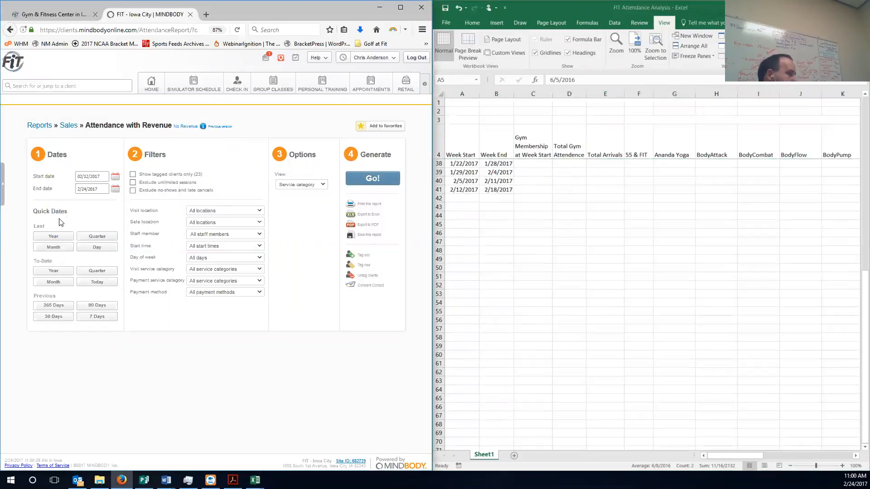
left_click(115, 189)
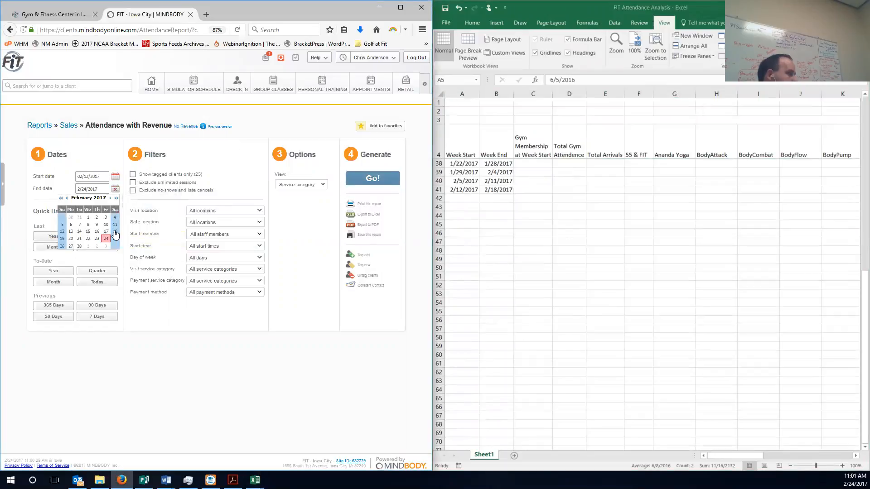
left_click(115, 233)
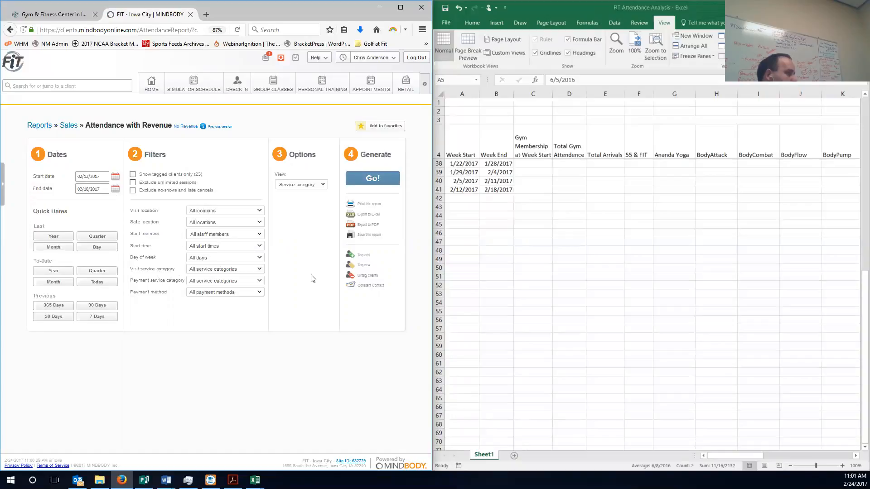
left_click(303, 185)
left_click(303, 187)
left_click(376, 178)
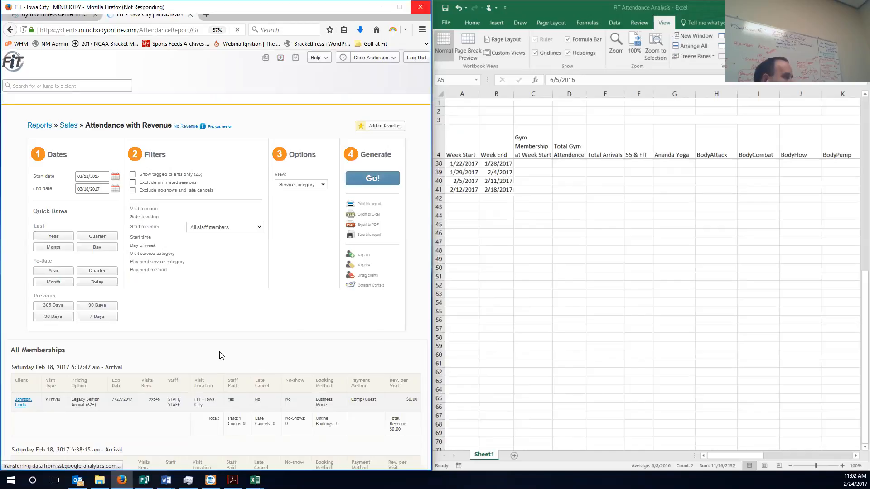
Find the Total for All Memberships line that closes the report's All Memberships section
scroll(221, 356, "down", 1)
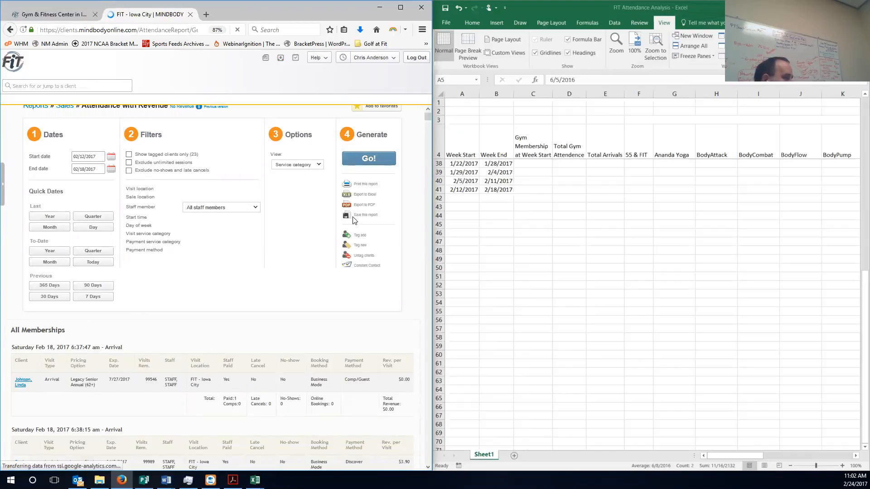
scroll(425, 118, "down", 10)
scroll(428, 118, "down", 5)
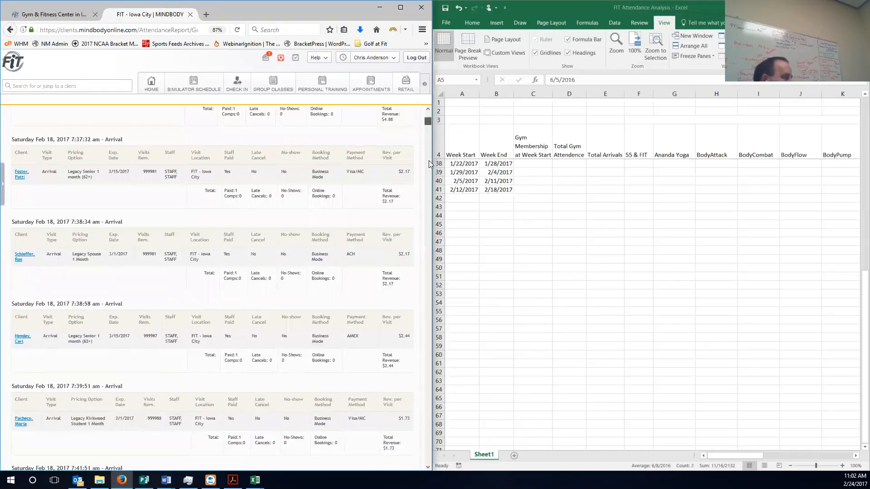
left_click_drag(427, 312, 427, 320)
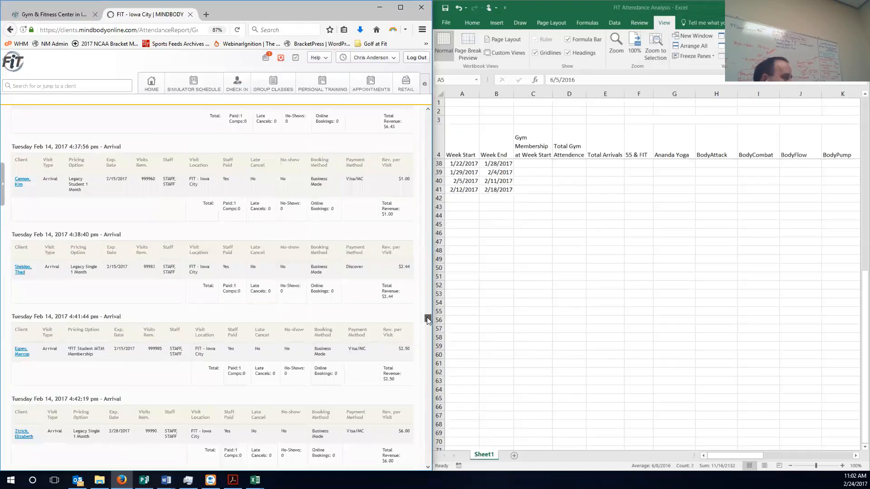
left_click(426, 363)
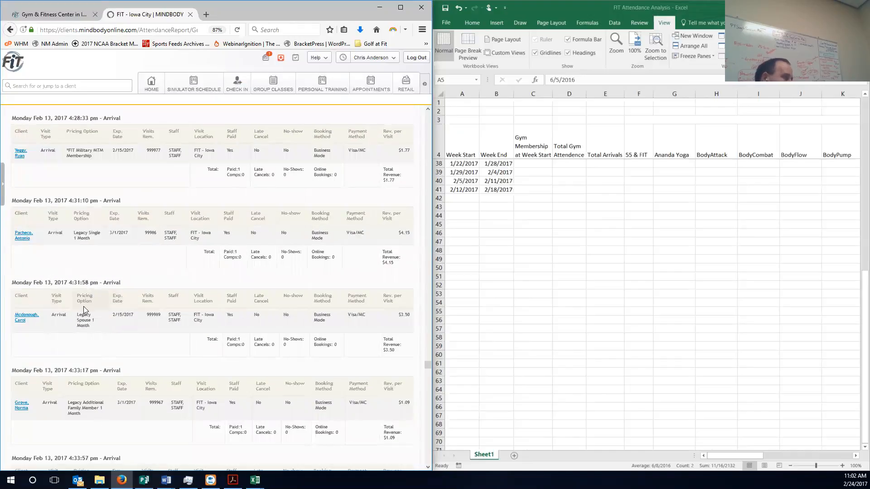
left_click_drag(427, 369, 426, 411)
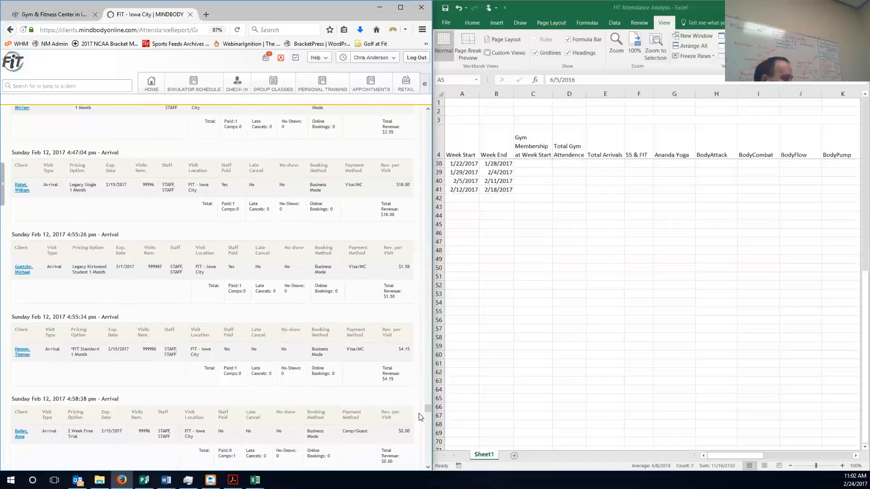
mouse_move(428, 409)
left_mouse_down()
mouse_move(429, 420)
mouse_move(428, 411)
left_mouse_up()
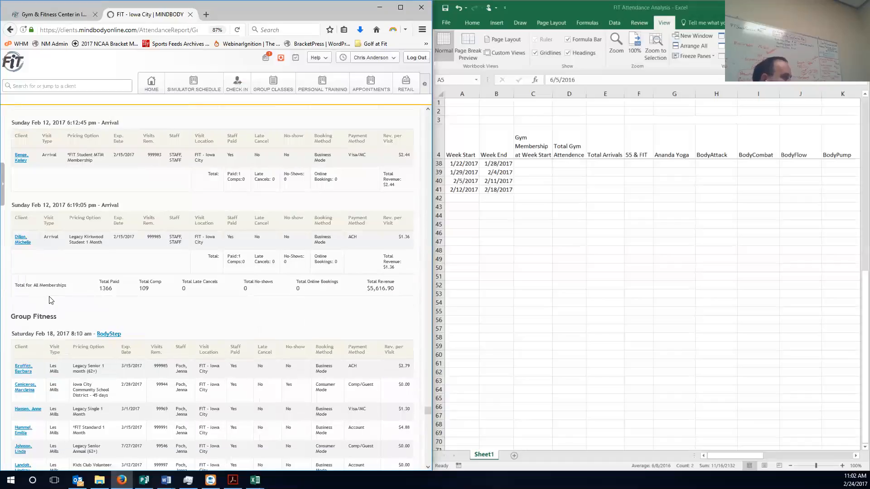
scroll(53, 290, "down", 1)
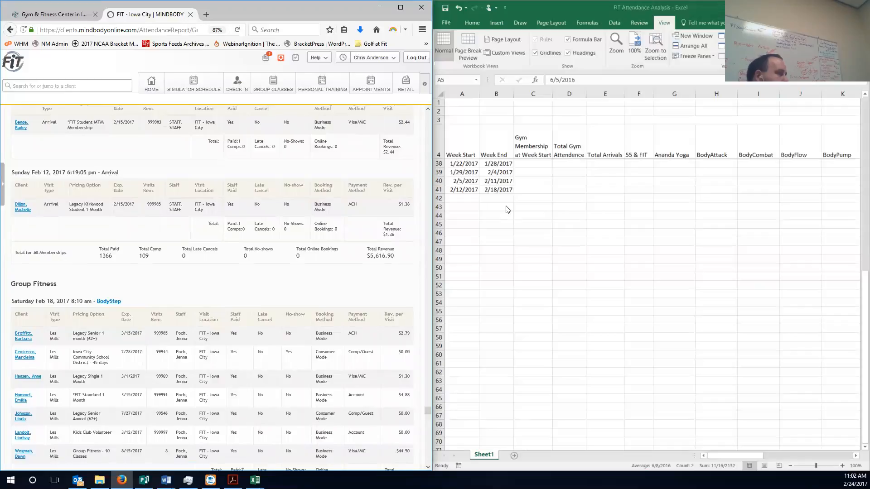
In Excel, enter 1366 as both the Total Gym Attendence and the Total Arrivals for the week starting 2/12/2017
left_click(562, 188)
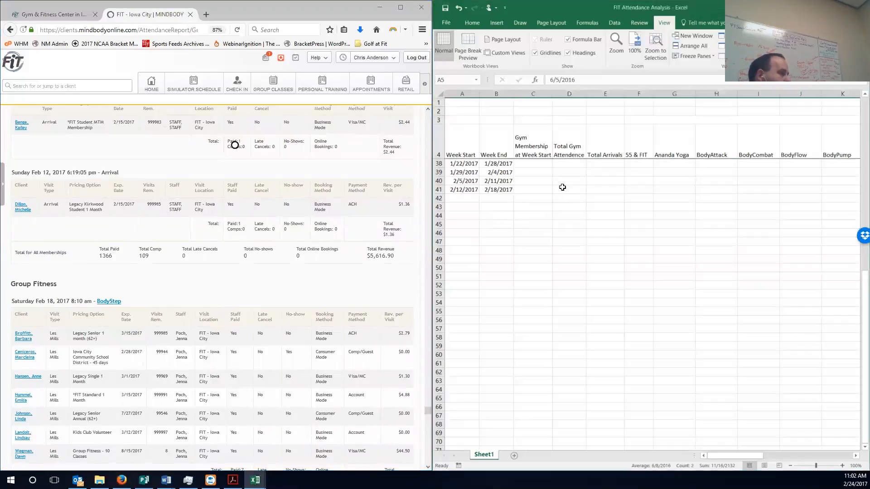
type("=1366")
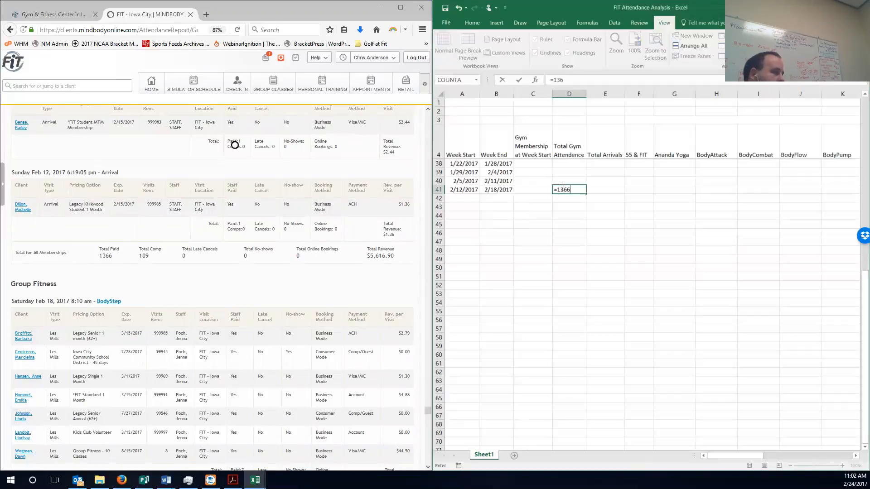
type("+10")
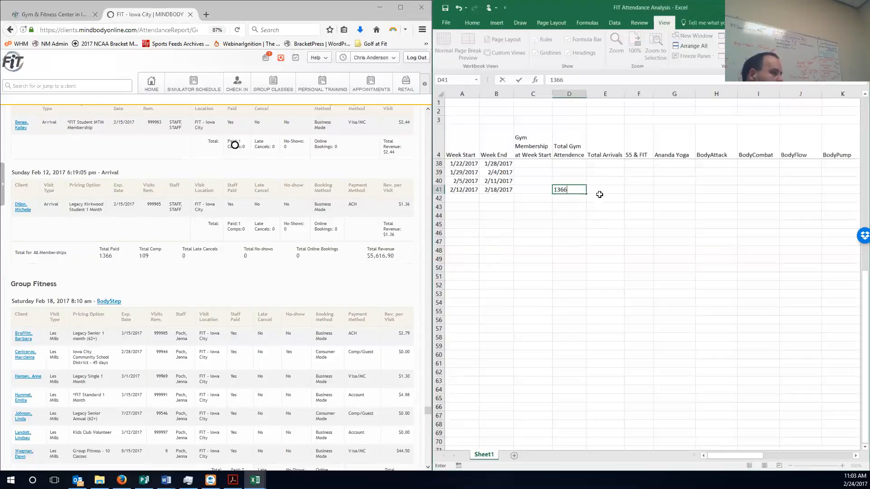
left_click(601, 190)
type("1366")
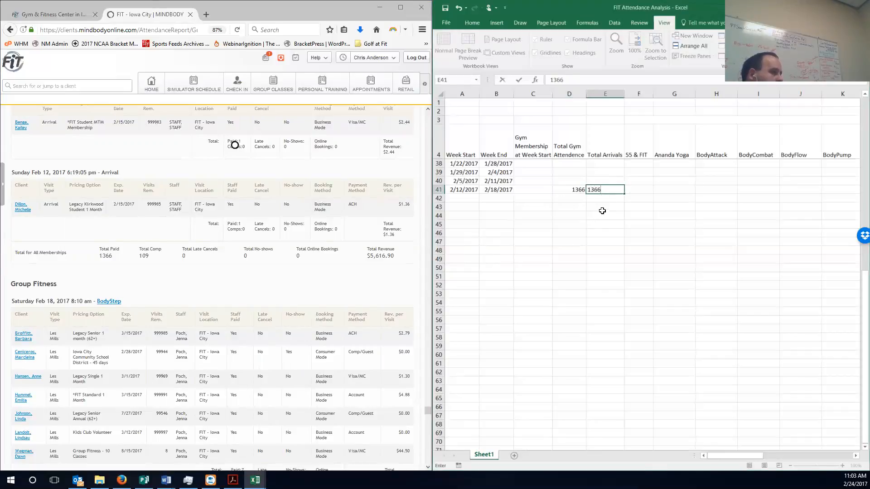
left_click(603, 208)
Format the Total Arrivals cell E41 with the Number format
left_click(607, 190)
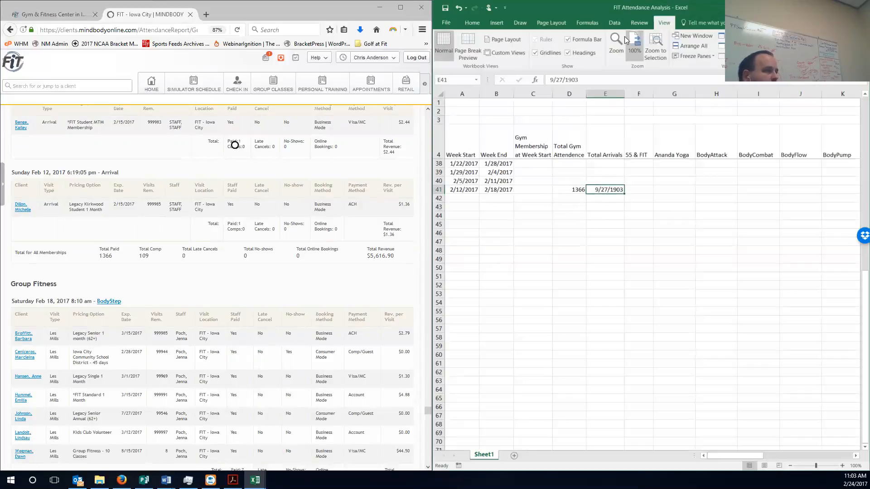
left_click(473, 23)
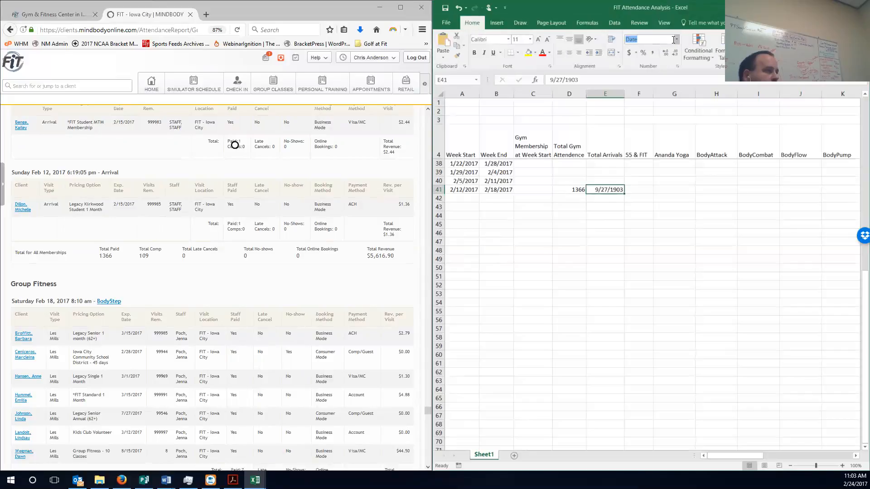
left_click(698, 45)
left_click(676, 40)
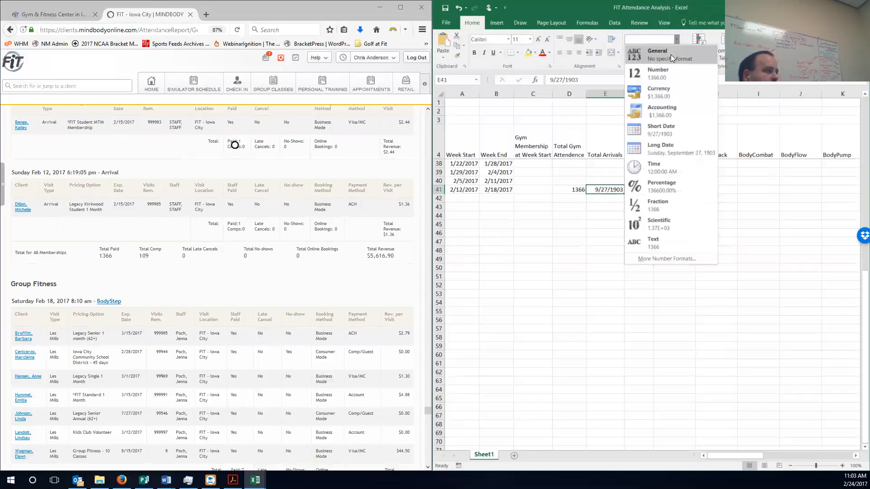
left_click(667, 74)
left_click(613, 207)
left_click(613, 188)
scroll(168, 253, "down", 1)
scroll(167, 253, "up", 2)
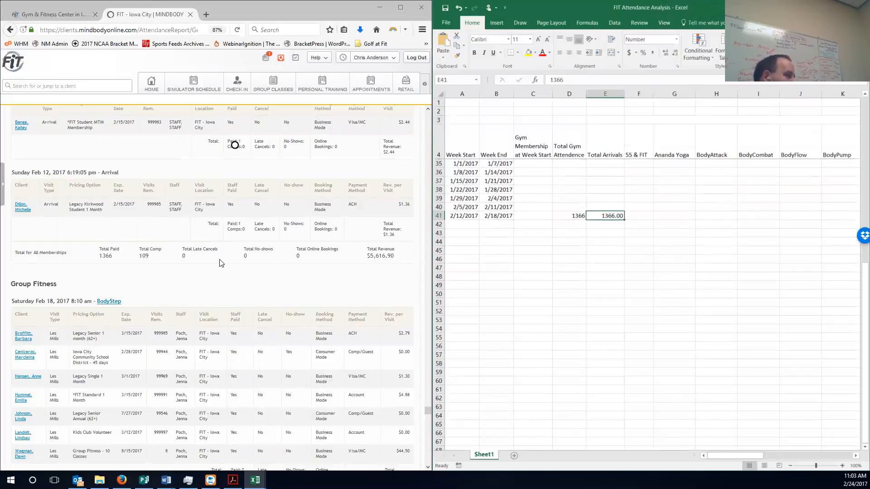
Find the BodyStep class in MINDBODY's Group Fitness section and the matching BodyStep column in the Excel attendance worksheet
left_click(192, 285)
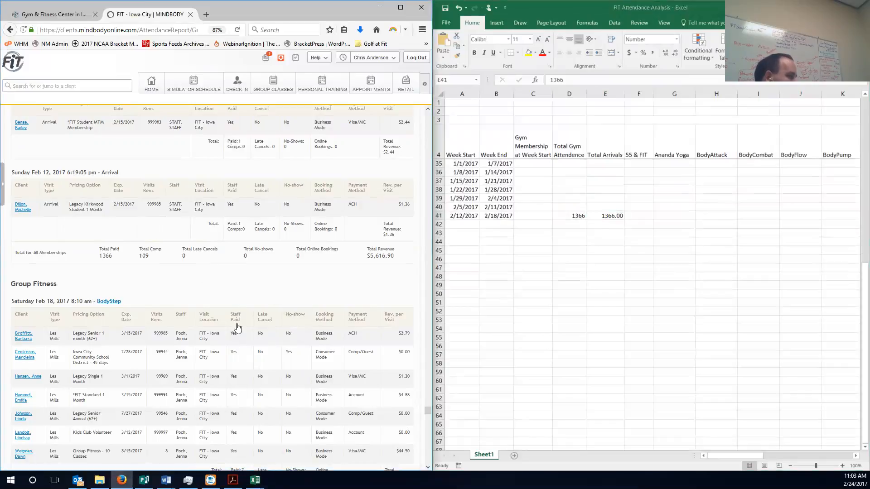
scroll(151, 282, "down", 3)
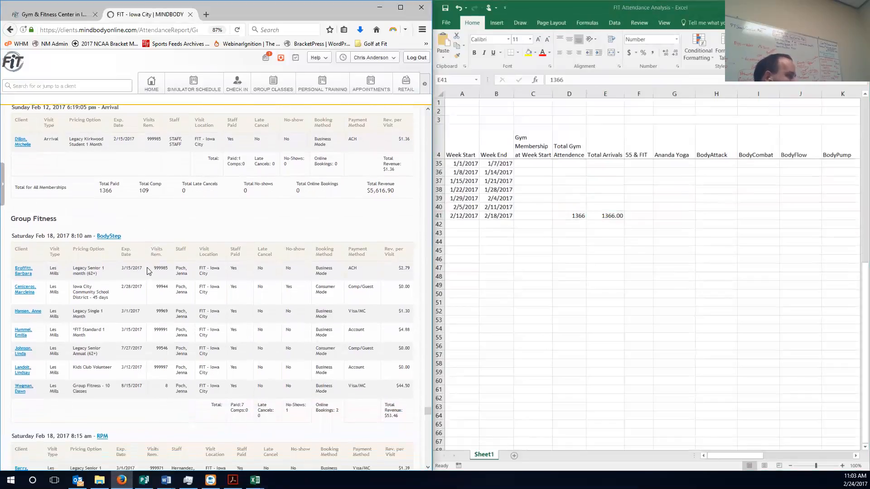
left_click(856, 457)
left_click(856, 457)
left_click(856, 456)
left_click(856, 457)
left_click(856, 456)
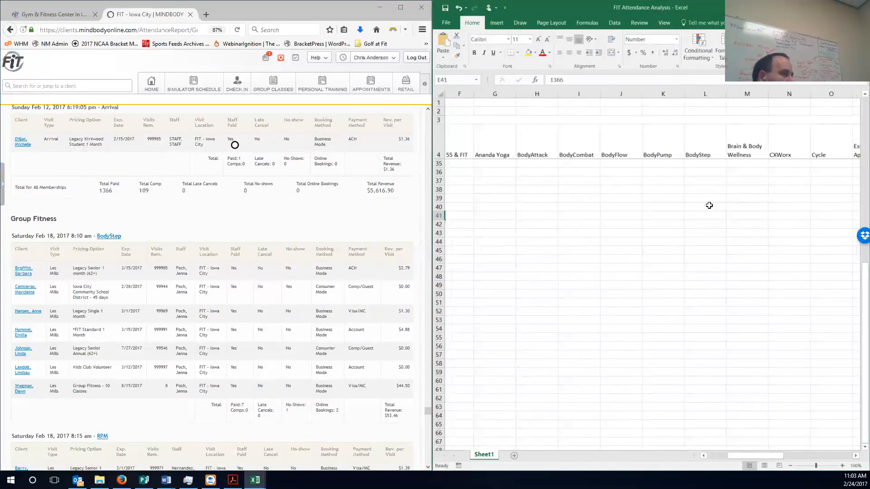
left_click(434, 215)
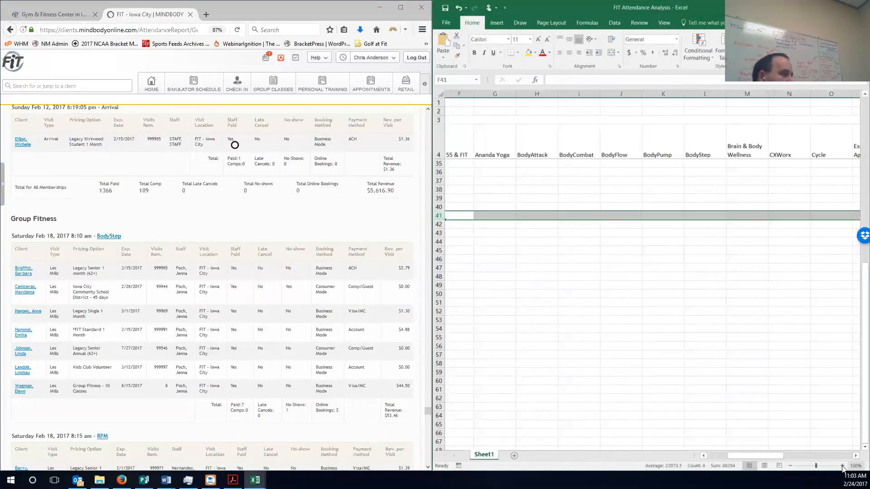
left_click_drag(760, 453, 654, 446)
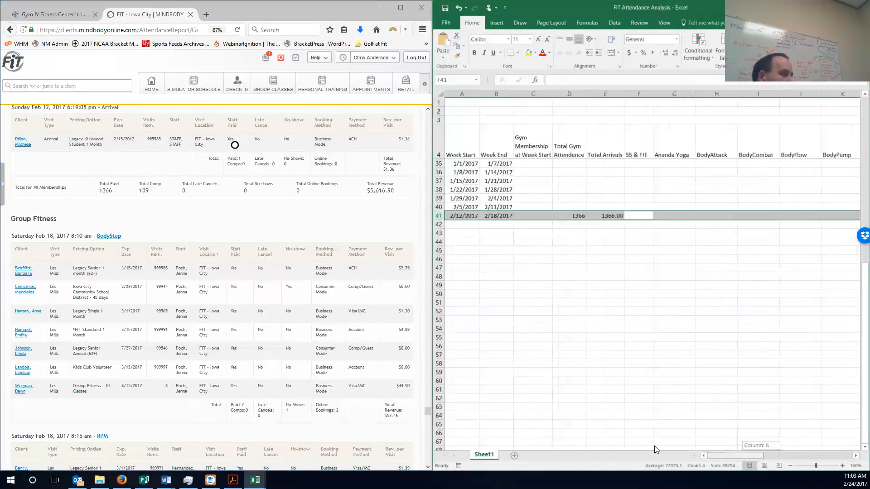
Try to keep the week dates in view by freezing the worksheet's first column
left_click(497, 94)
left_click(525, 93)
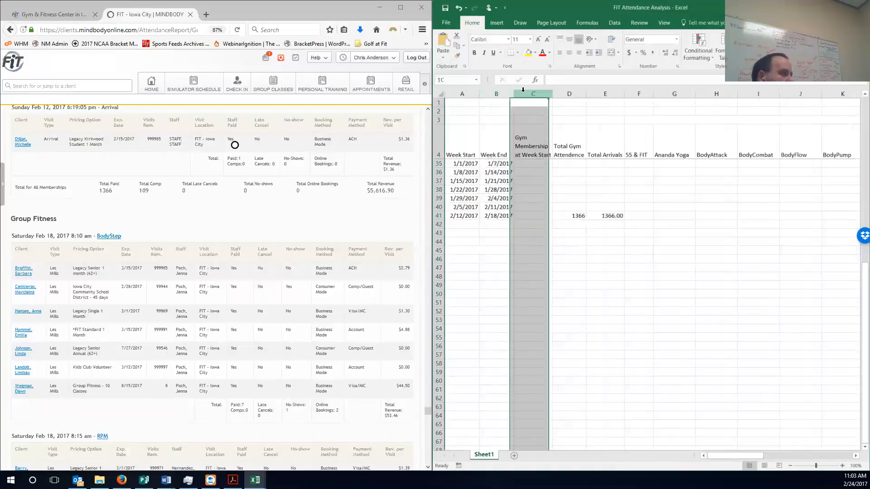
left_click(721, 50)
left_click(633, 21)
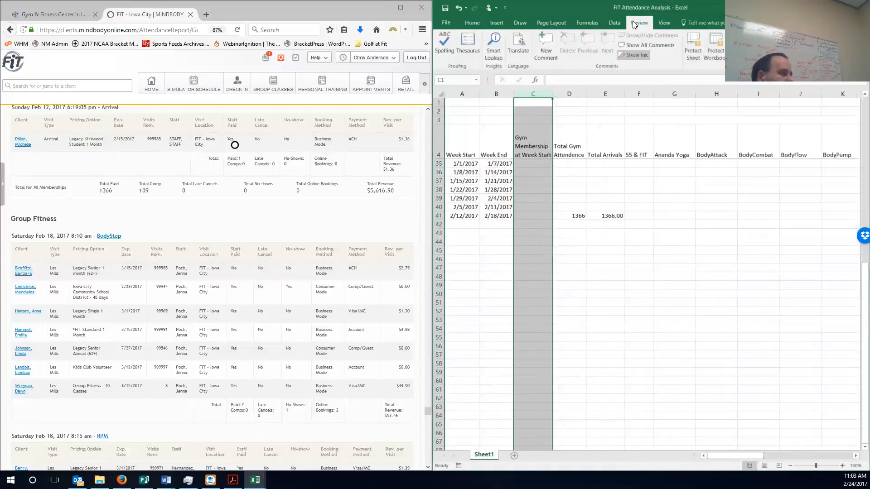
left_click(665, 22)
left_click(696, 56)
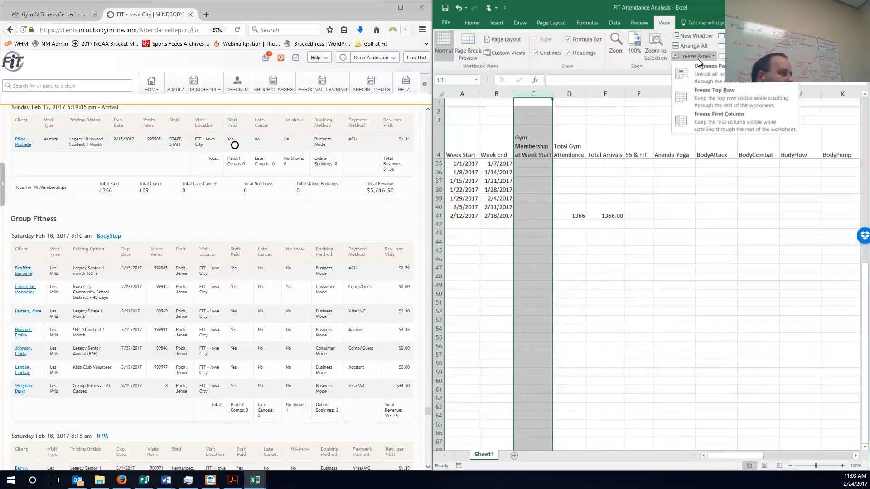
left_click(708, 119)
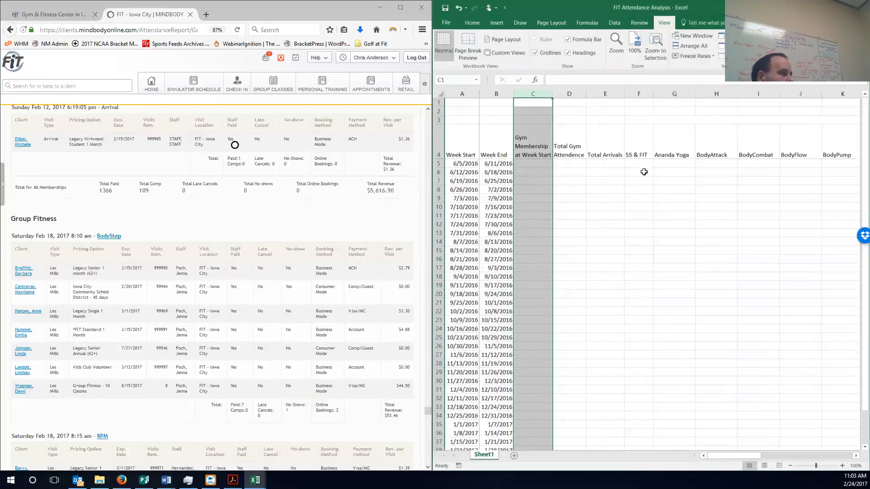
left_click(639, 253)
scroll(637, 233, "down", 4)
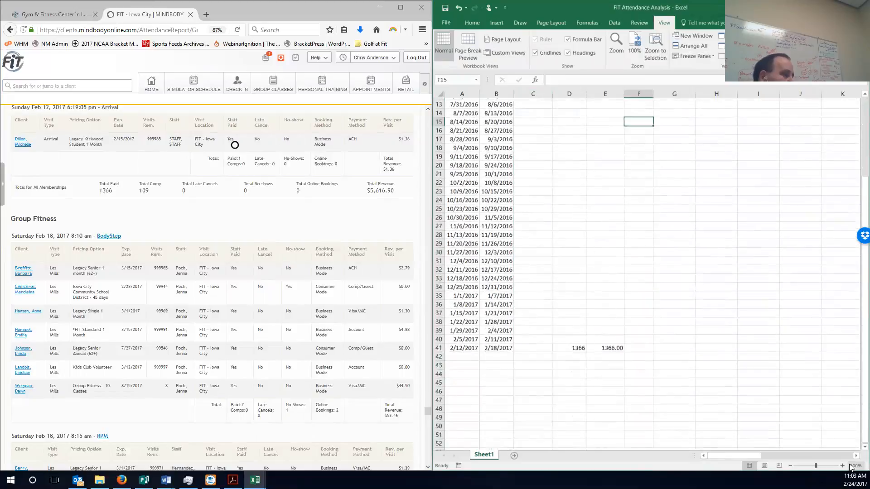
scroll(551, 189, "up", 4)
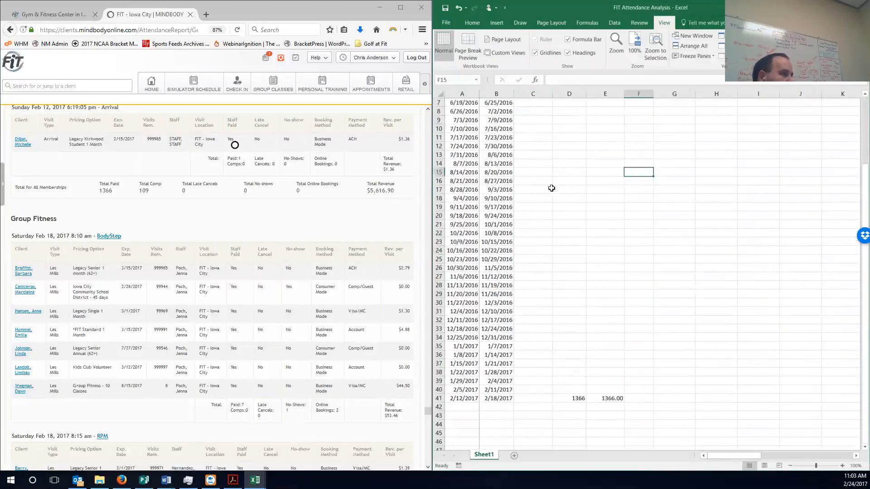
Unfreeze the worksheet's panes and freeze them again above row 5 so the class headings stay in view
left_click(439, 164)
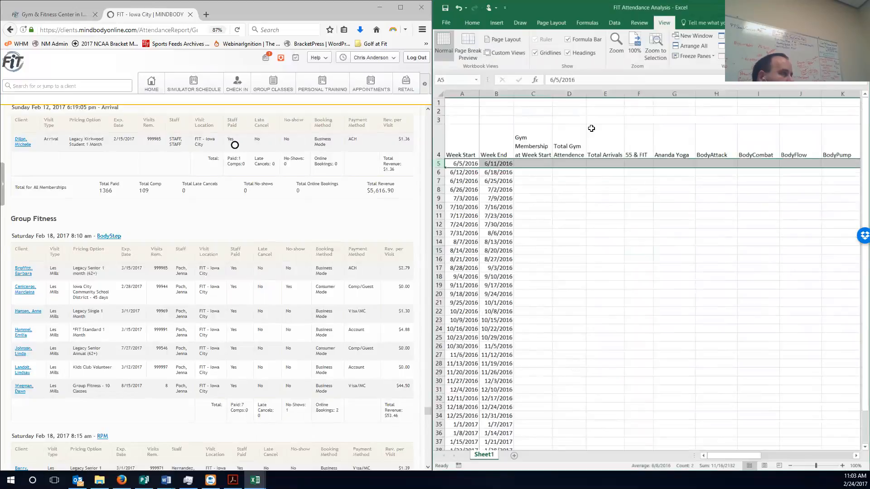
left_click(710, 56)
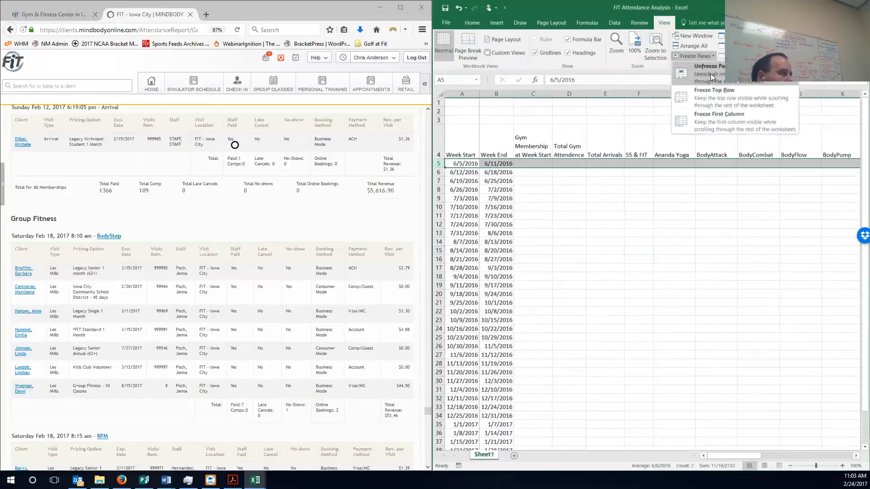
left_click(710, 74)
left_click(711, 56)
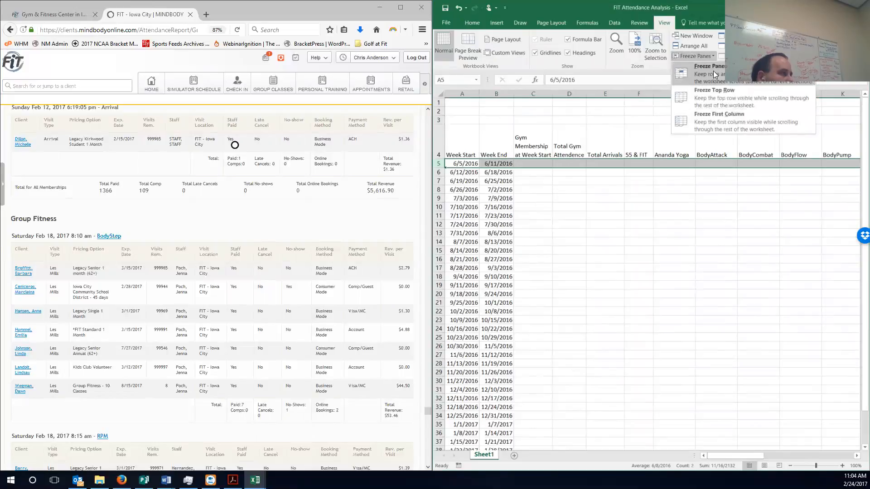
left_click(713, 74)
scroll(666, 217, "down", 3)
scroll(664, 222, "down", 10)
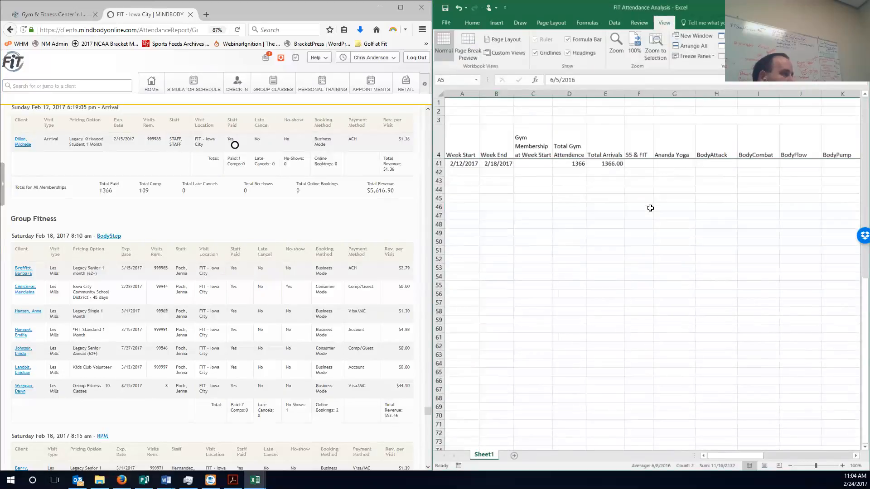
Enter the Saturday 8:10 am BodyStep attendance as =7 in the BodyStep cell for the week starting 2/12/2017
left_click_drag(743, 456, 765, 452)
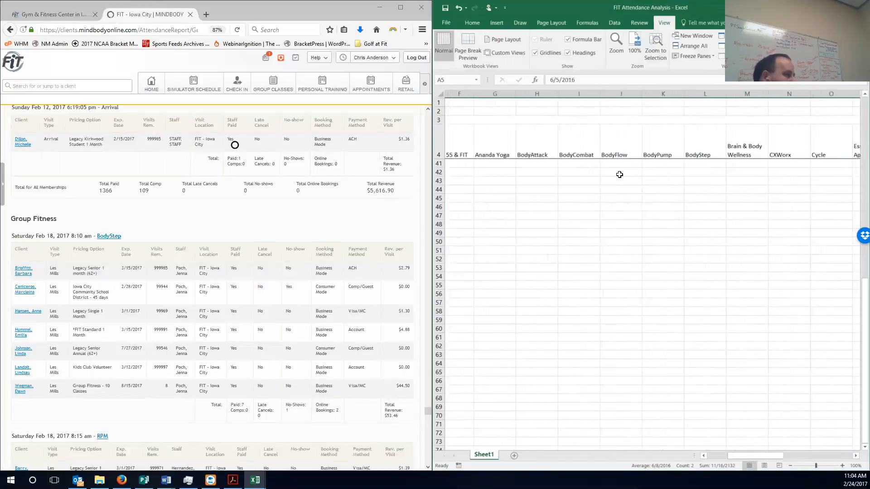
left_click(695, 164)
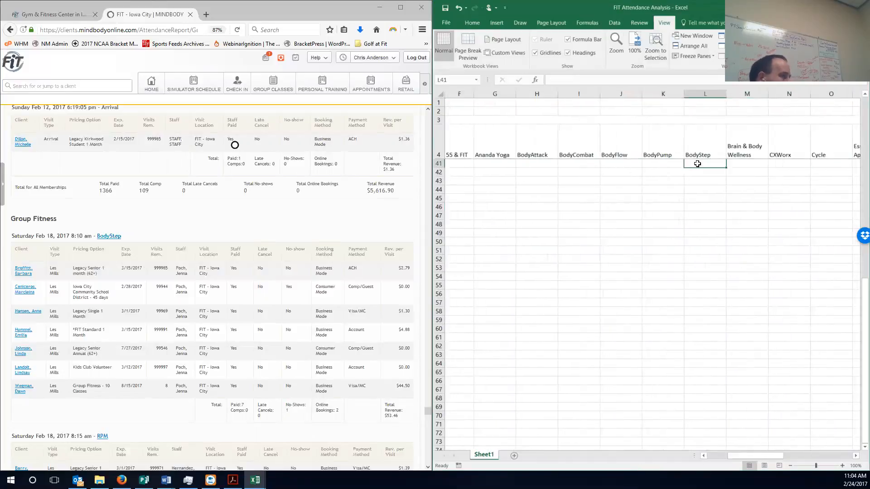
type("=")
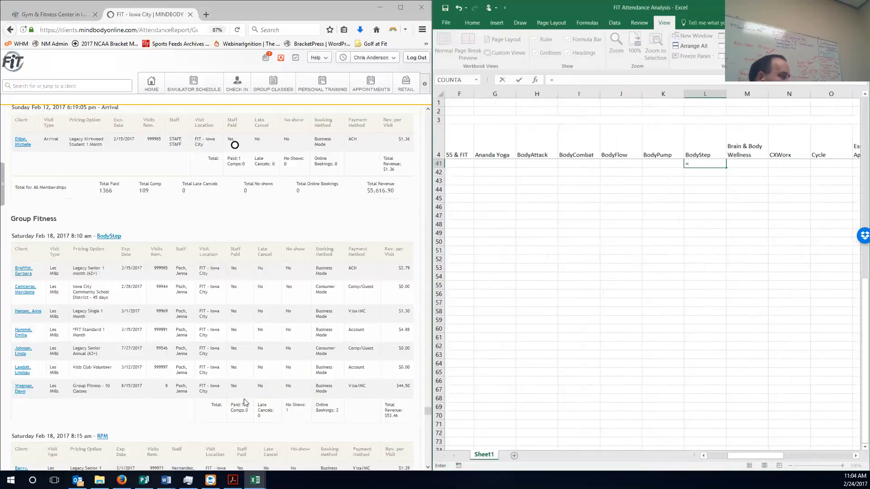
type("=")
key("BackSpace")
type("7")
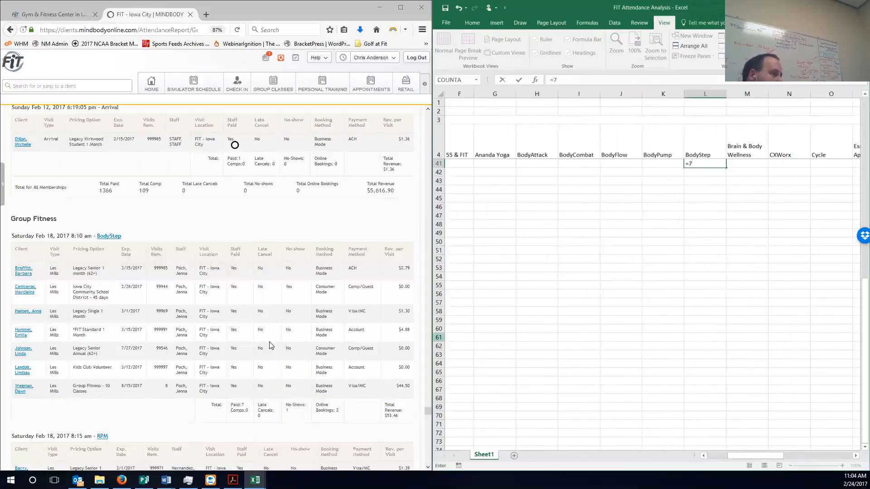
In MINDBODY, find the attendance total for the Saturday Feb 18 8:15 am RPM class
left_click(238, 228)
scroll(238, 226, "down", 3)
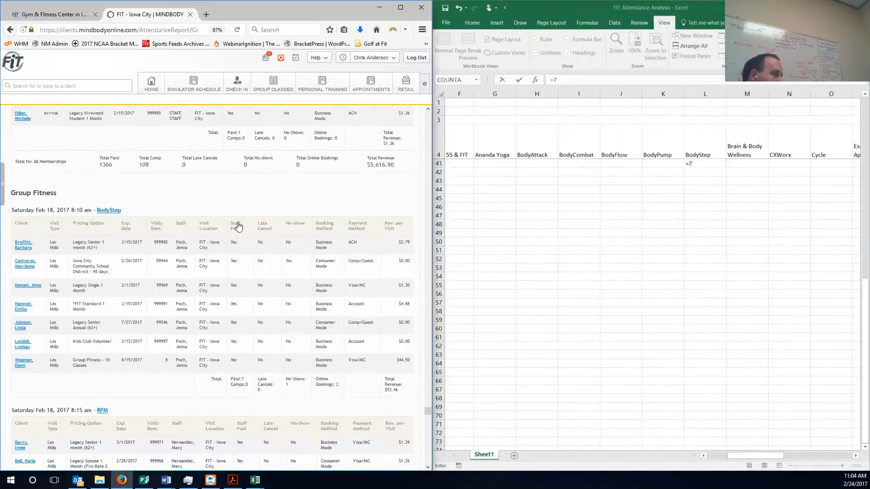
scroll(231, 226, "down", 2)
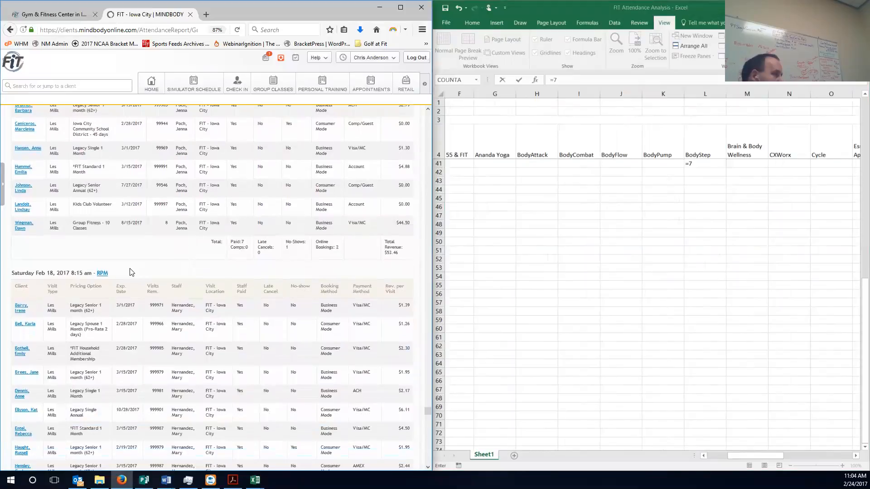
scroll(131, 270, "down", 1)
scroll(127, 263, "up", 2)
scroll(126, 261, "up", 1)
scroll(109, 247, "down", 3)
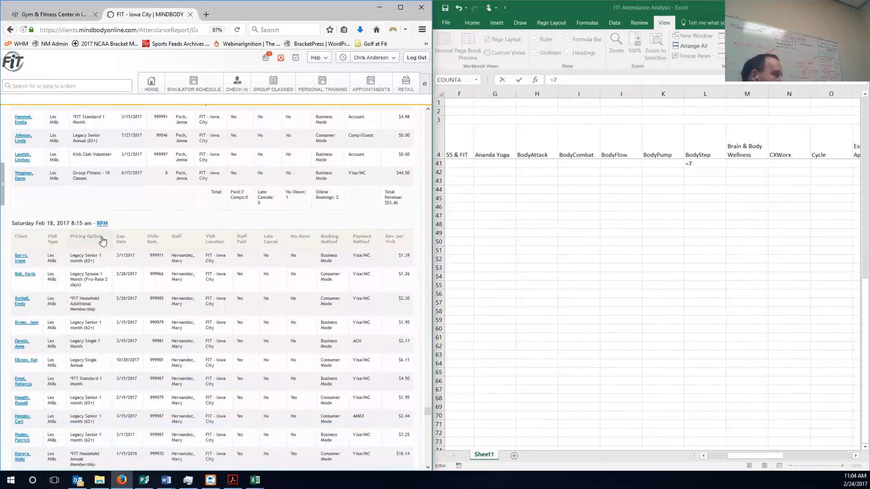
scroll(124, 225, "down", 5)
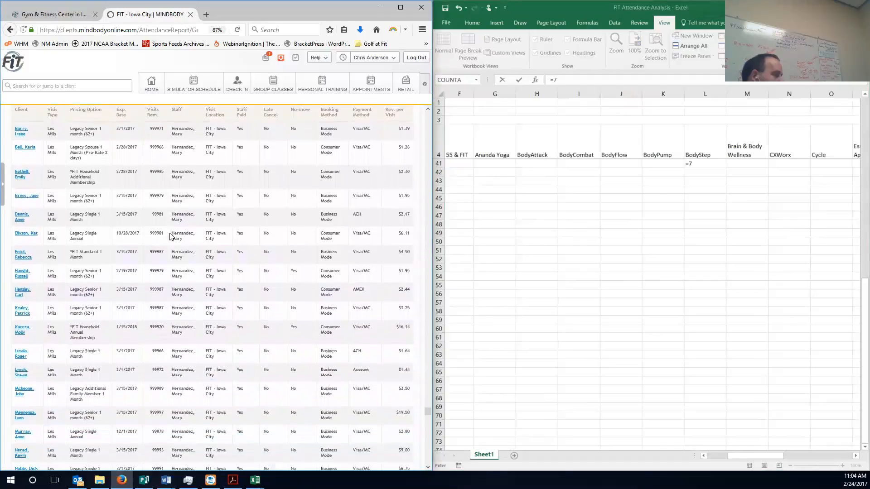
scroll(180, 255, "down", 4)
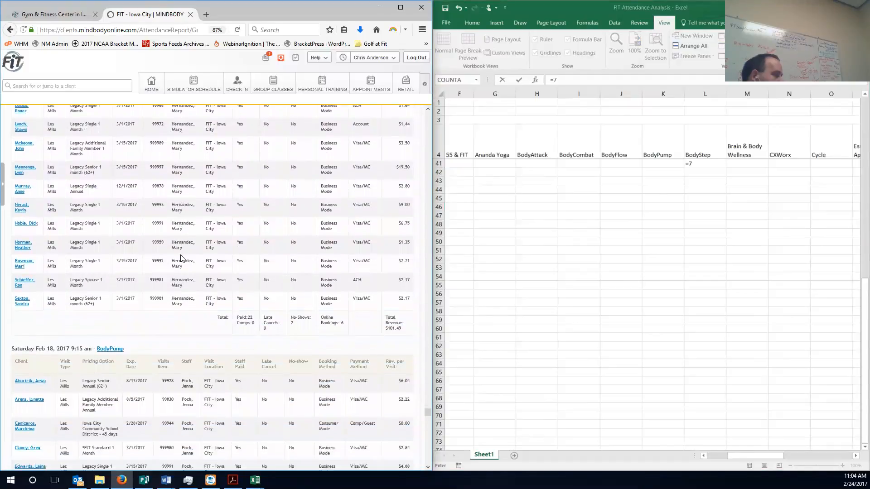
In Excel, complete the BodyStep entry and enter =22 in the RPM column for the week starting 2/12/2017
left_click(751, 456)
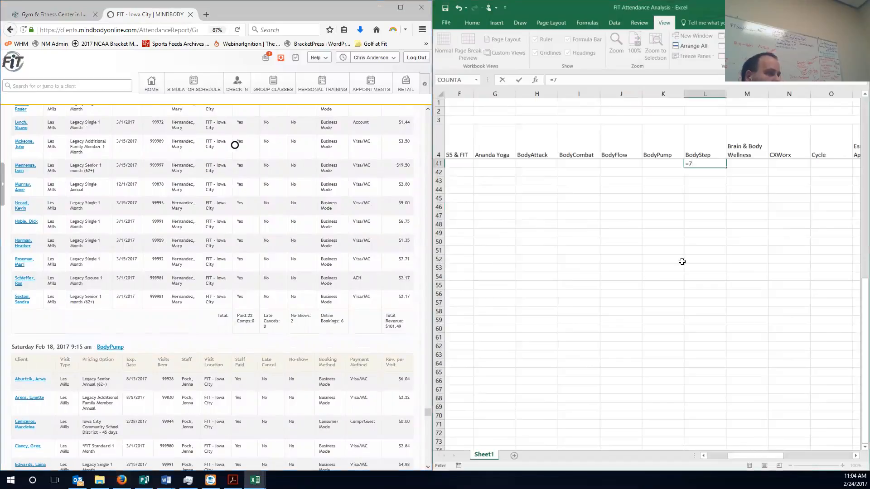
key("Return")
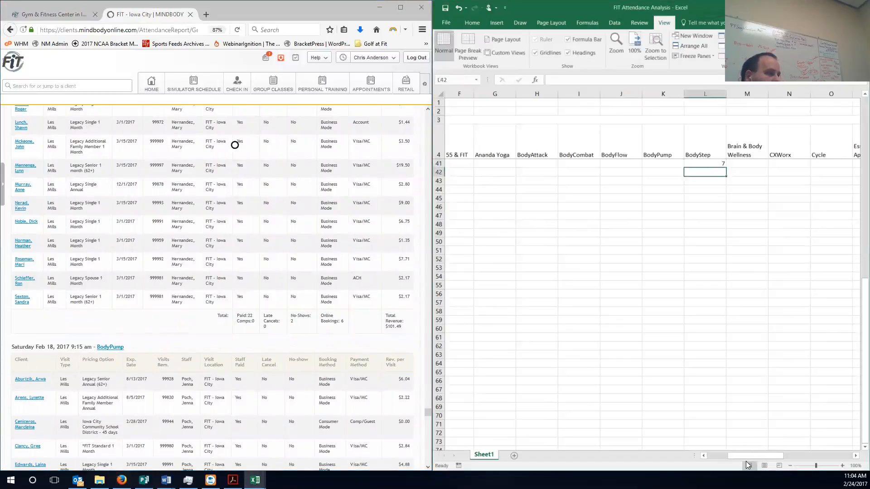
left_click_drag(749, 456, 774, 410)
left_click(714, 163)
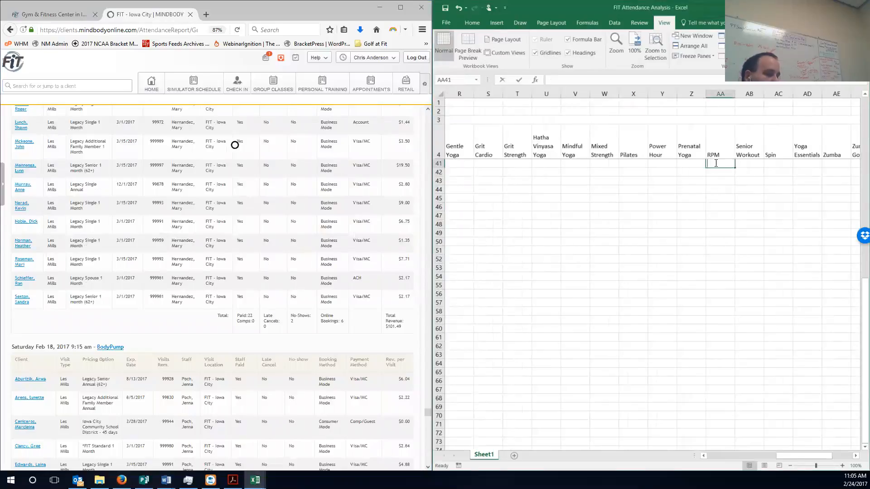
type("=22")
key("Return")
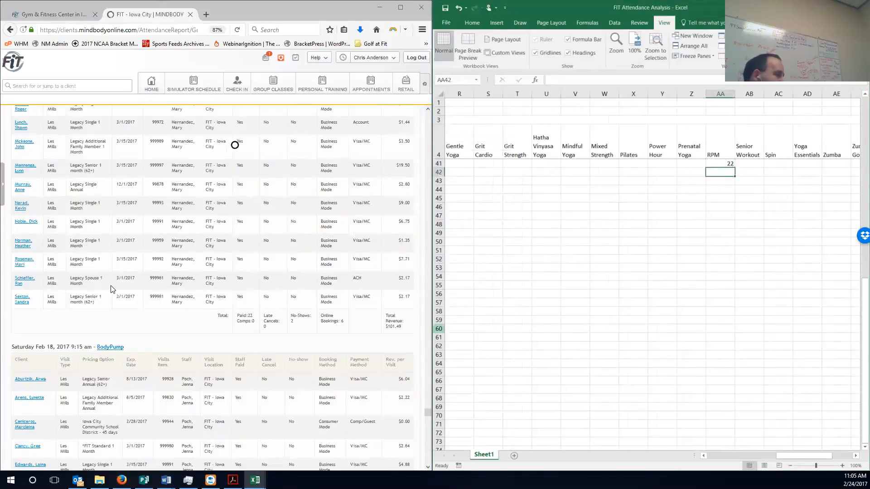
Read the Saturday 9:15 am BodyPump paid and comp totals in MINDBODY and enter them as =16 in Excel's BodyPump cell K44
scroll(669, 229, "down", 1)
scroll(110, 323, "down", 8)
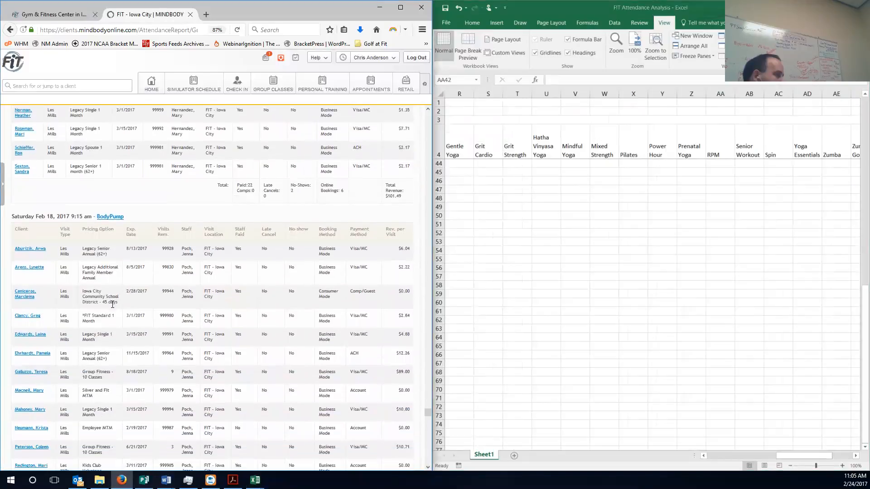
scroll(147, 276, "down", 7)
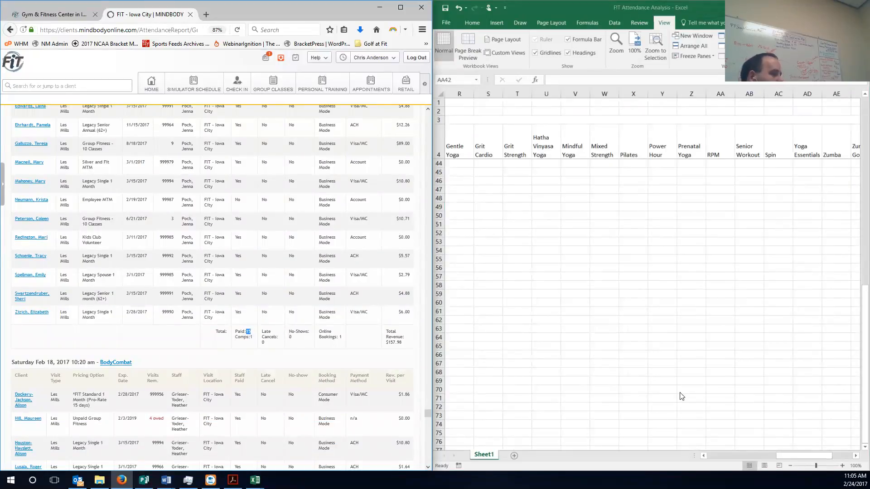
left_click(788, 456)
left_click_drag(787, 457, 748, 460)
left_click(595, 163)
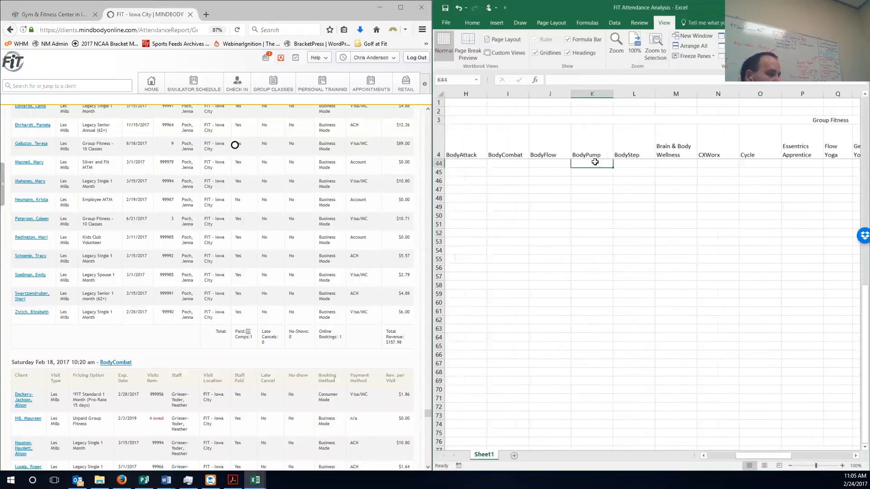
type("=16")
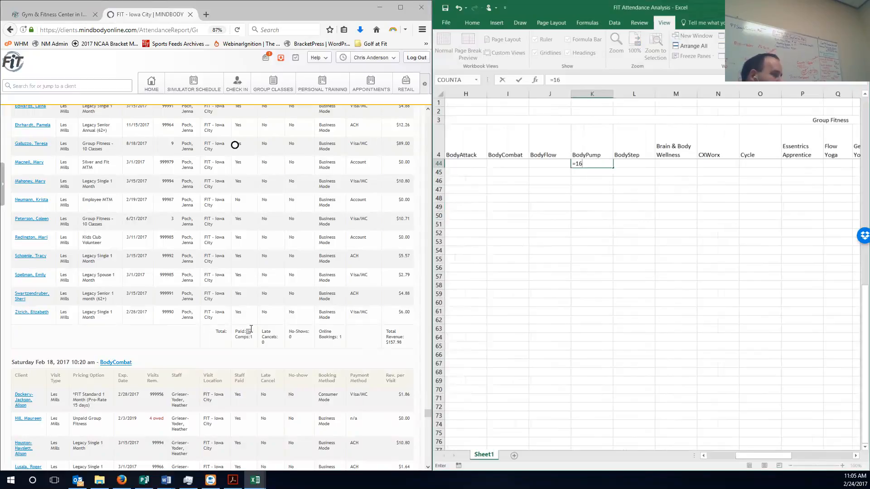
key("Return")
Read the Saturday Feb 18 10:20 am BodyCombat total in MINDBODY and enter it as =7 in Excel's BodyCombat cell I44
scroll(609, 164, "down", 2)
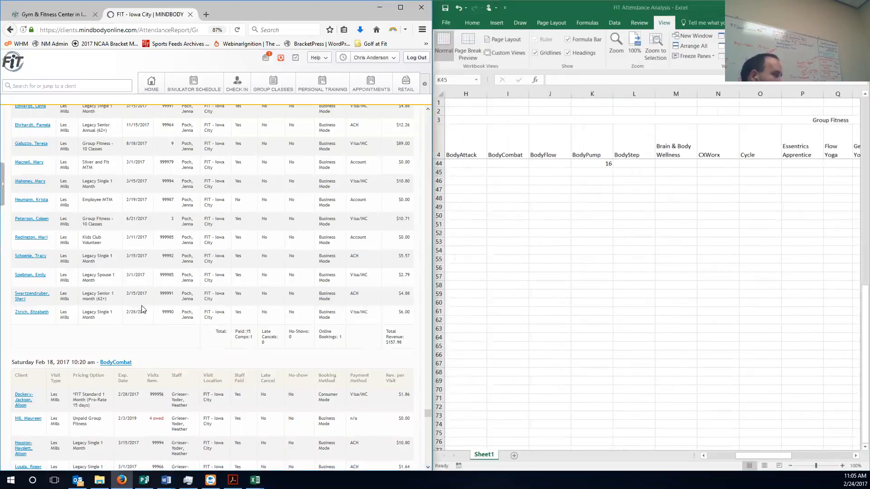
scroll(131, 268, "down", 5)
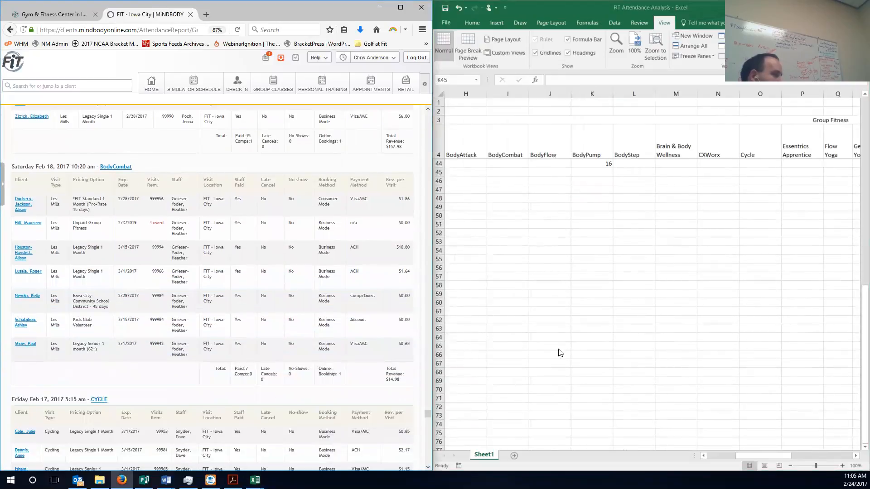
left_click(747, 454)
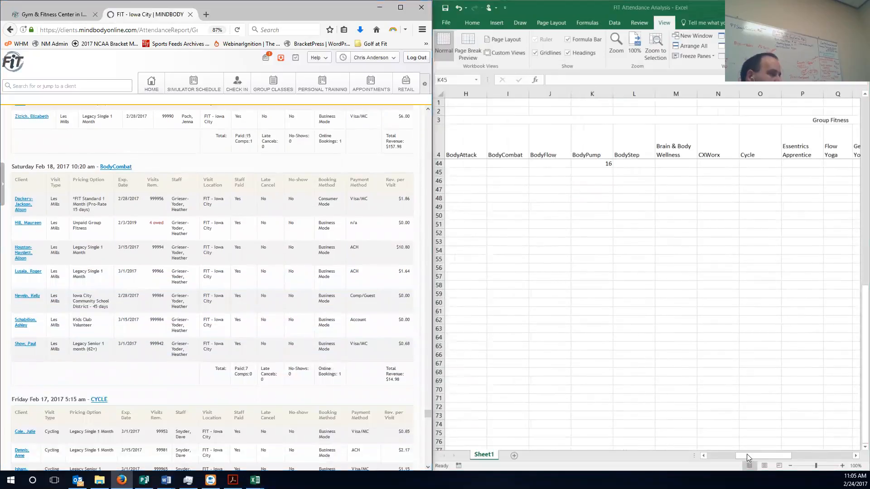
left_click(514, 165)
type("=7")
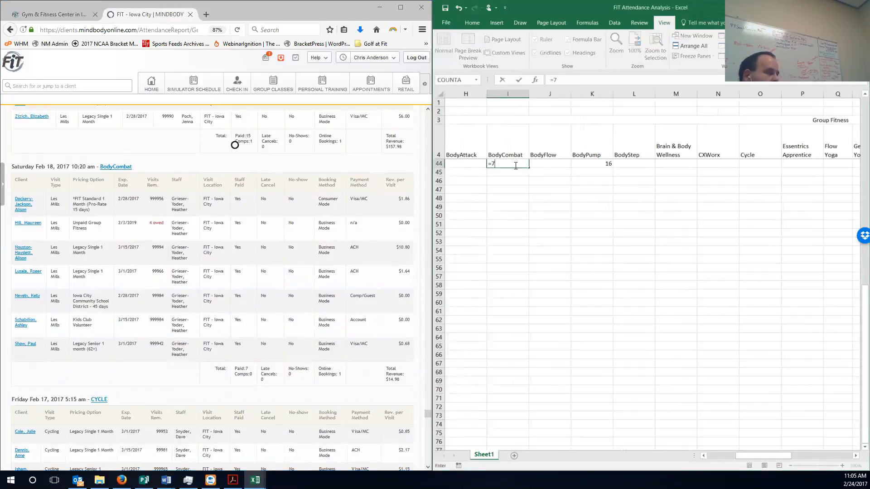
key("Return")
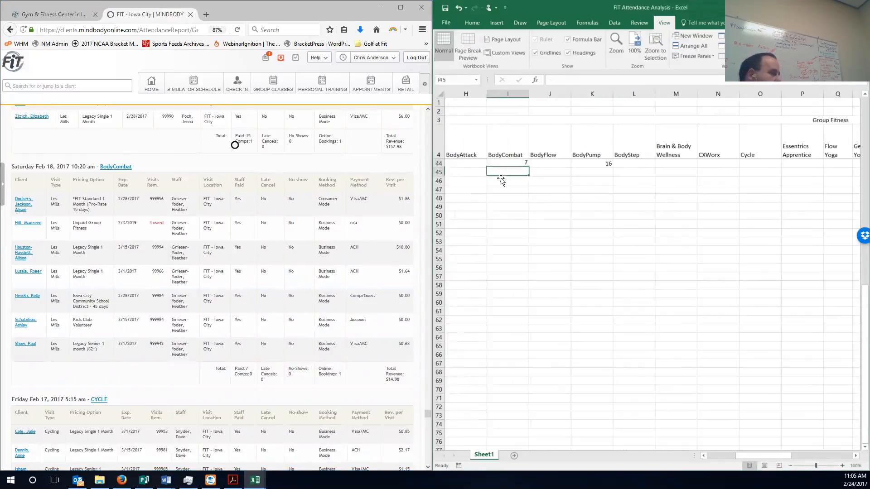
Find the Friday Feb 17 5:15 am Cycle total in MINDBODY and enter it as =8 in Excel's Cycle cell O44
left_click(428, 468)
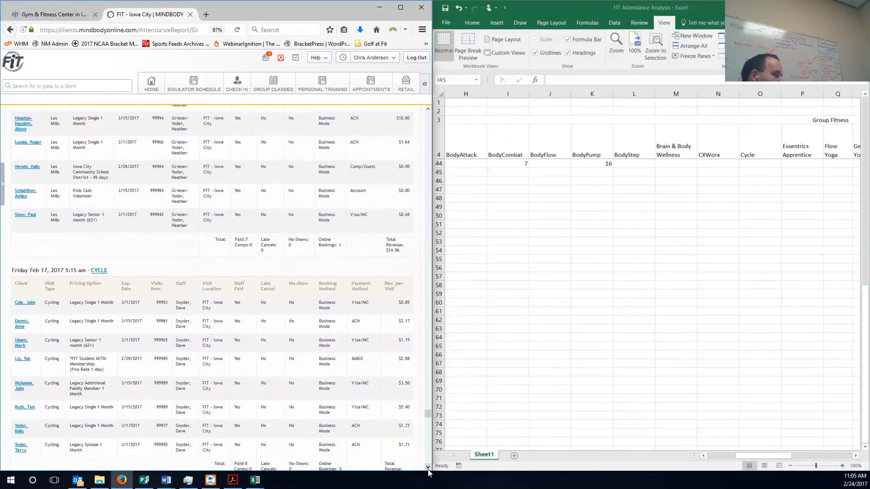
left_click(428, 469)
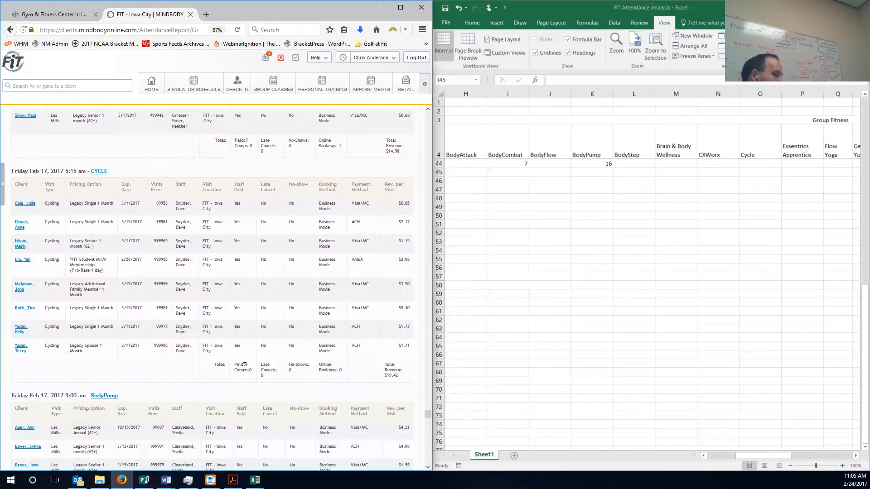
left_click(763, 456)
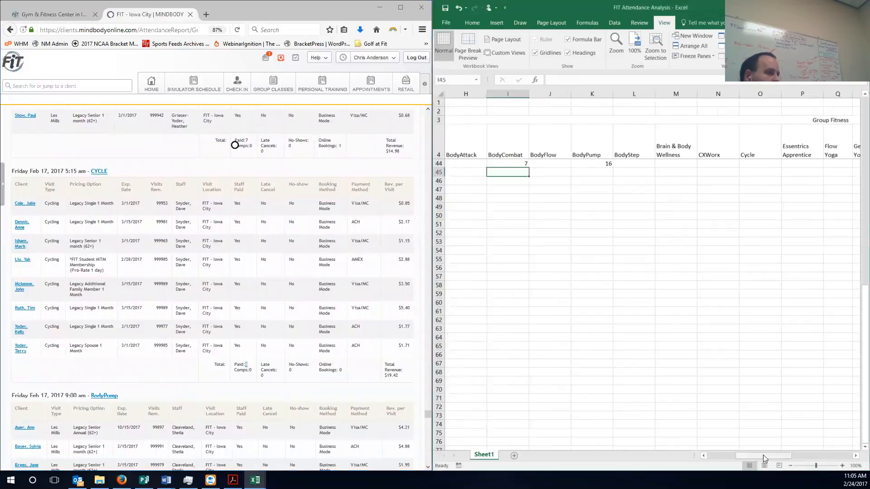
left_click(762, 164)
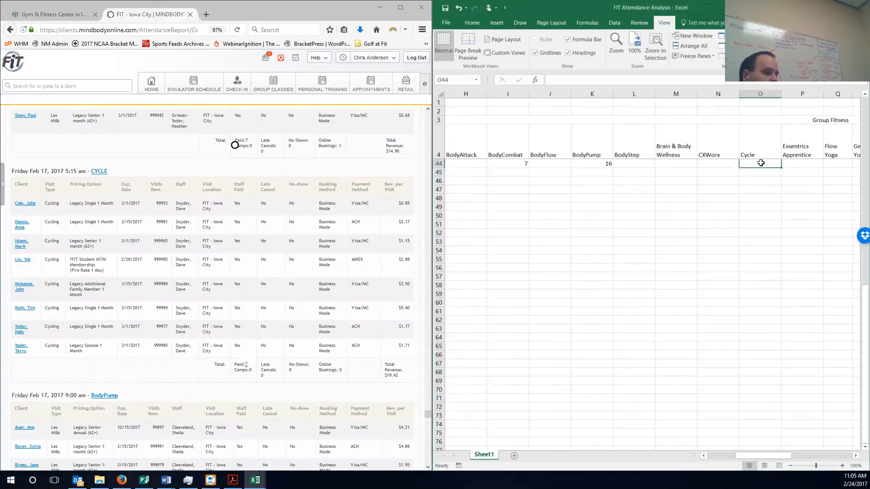
type("=8")
key("Return")
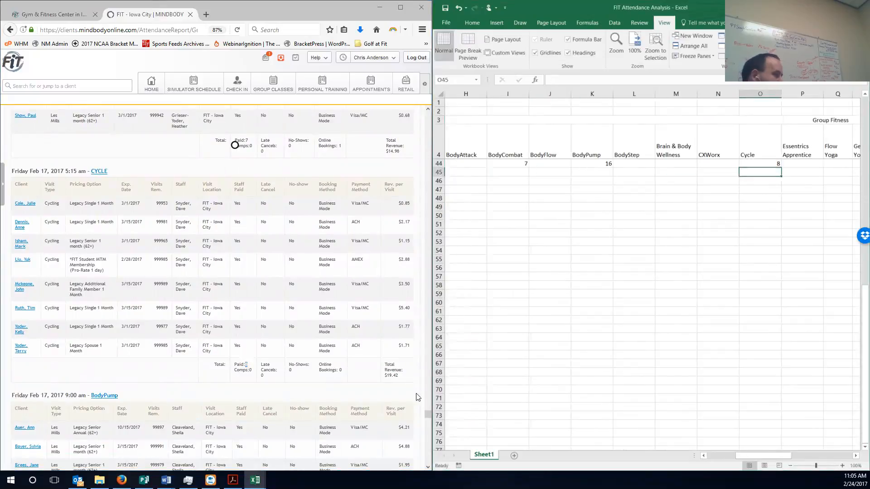
Add the Friday Feb 17 9:00 am BodyPump paid and comp totals from MINDBODY to Excel's BodyPump cell K44, making the formula =16+26
left_click(428, 468)
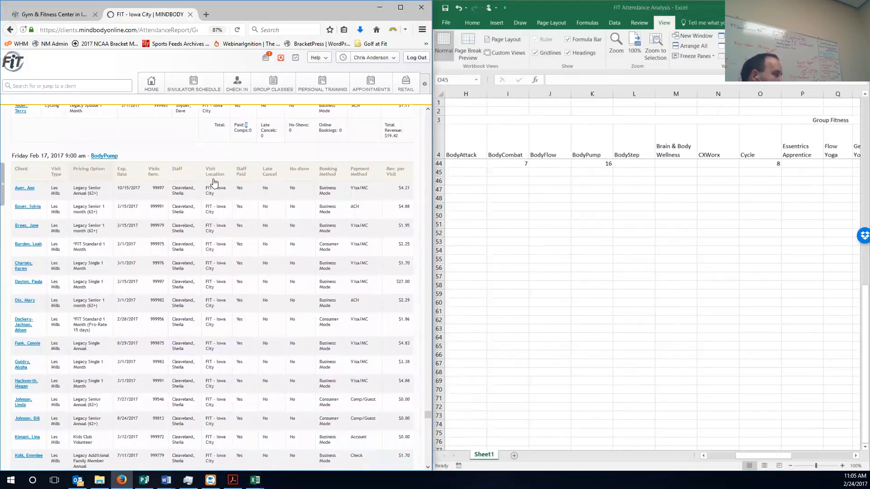
left_click(428, 468)
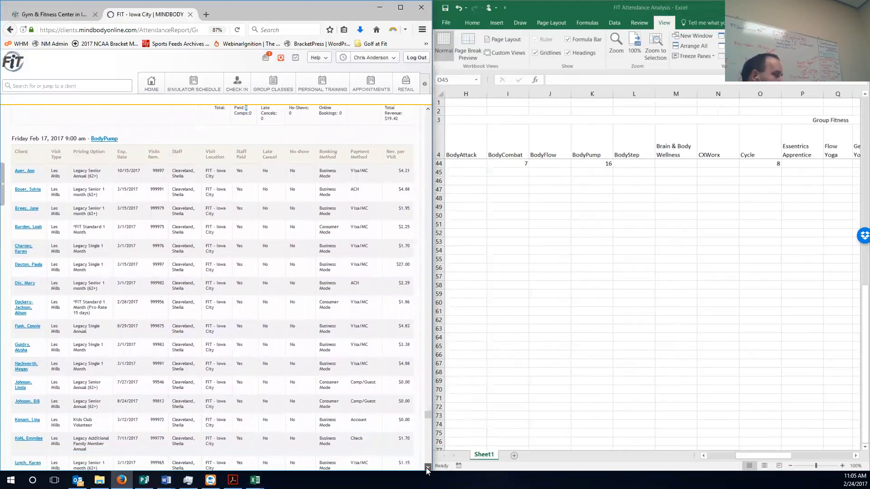
scroll(206, 365, "down", 6)
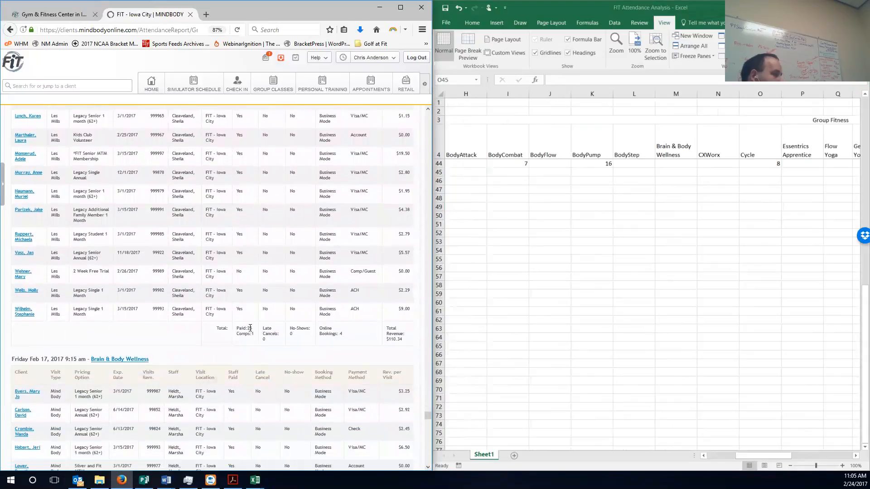
left_click_drag(237, 334, 247, 334)
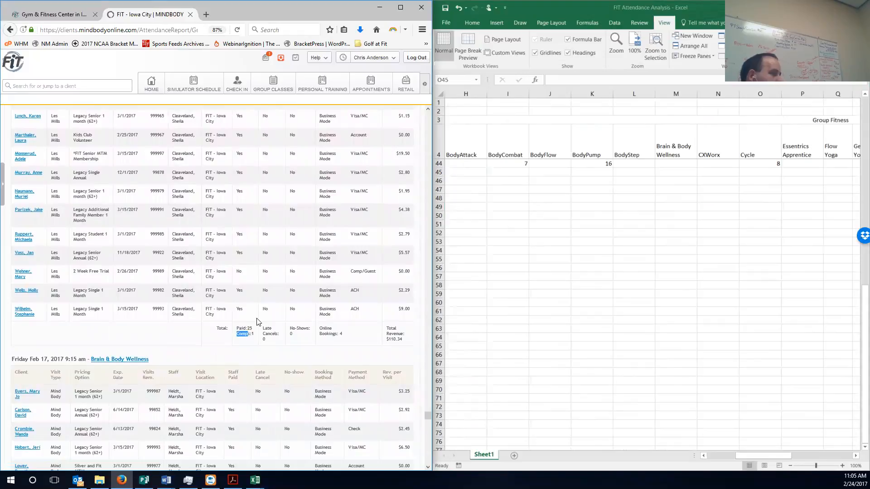
double_click(605, 163)
left_click(603, 163)
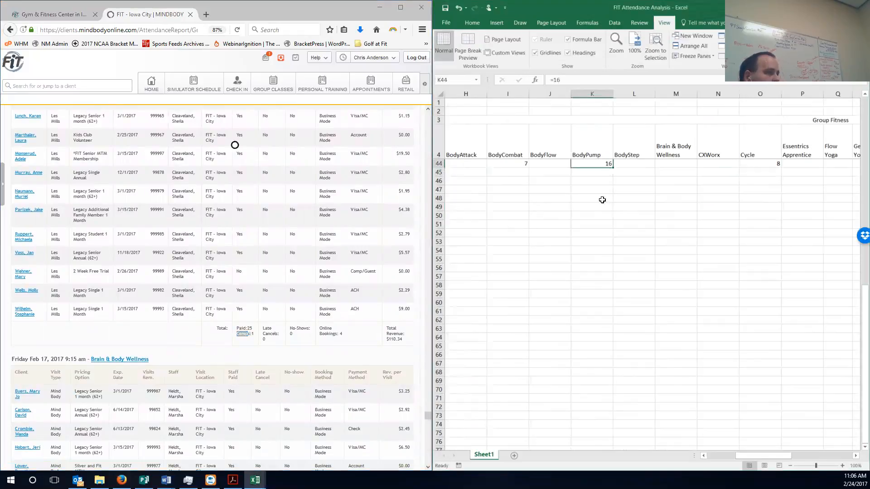
left_click(587, 81)
type("+")
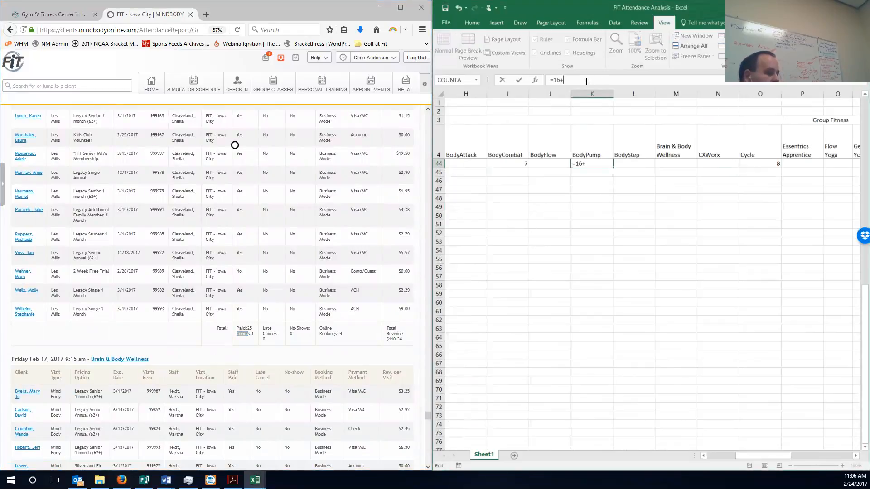
type("26")
left_click(587, 165)
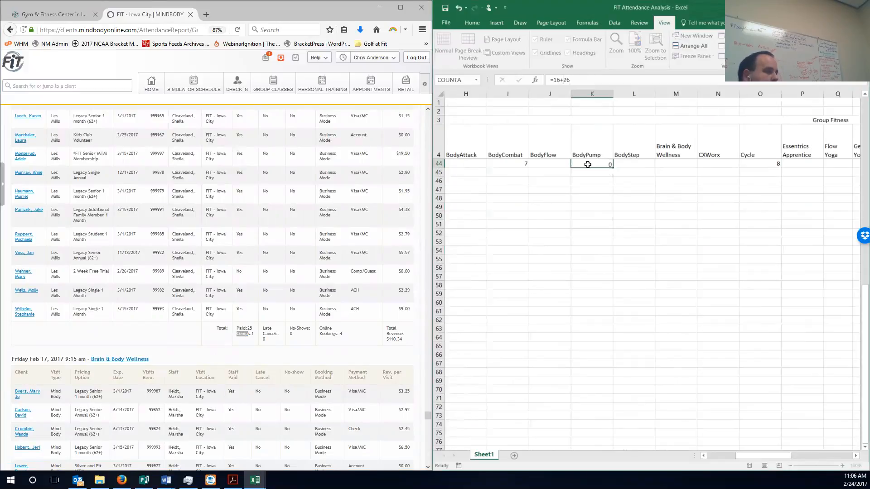
key("Return")
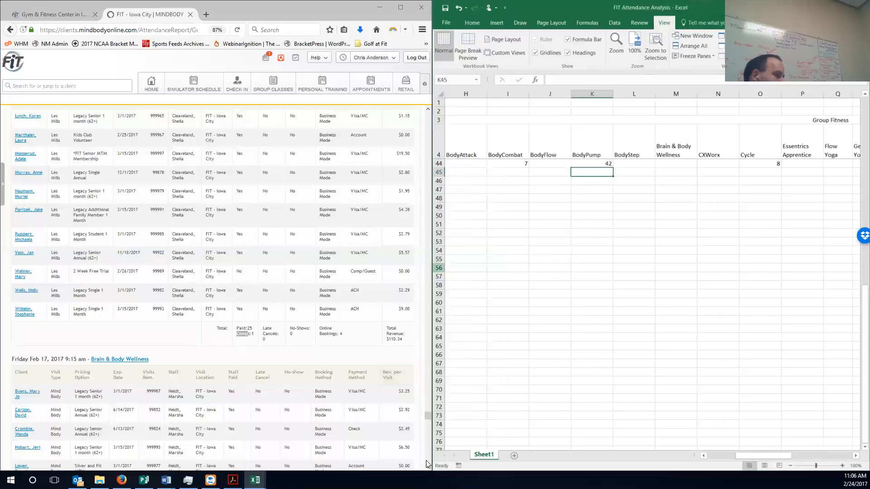
Read the Friday 9:15 am Brain & Body Wellness total in MINDBODY and enter 7 as a formula in Excel cell M44
scroll(425, 463, "down", 5)
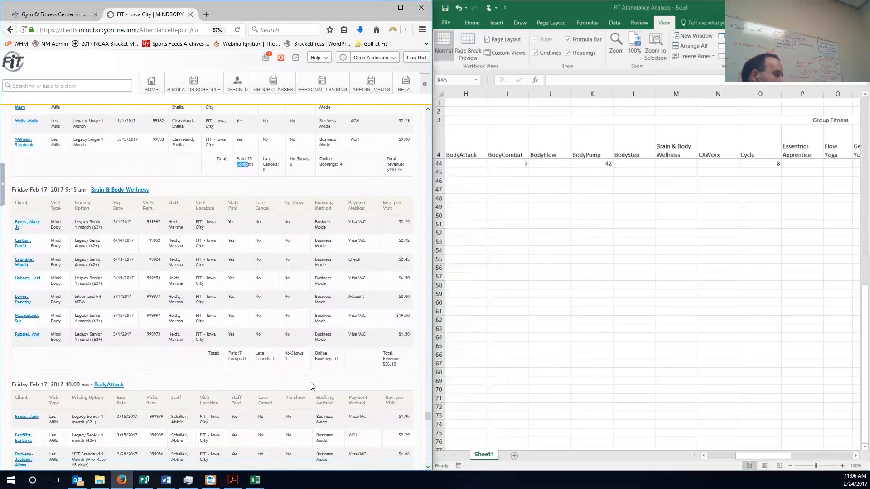
left_click(731, 456)
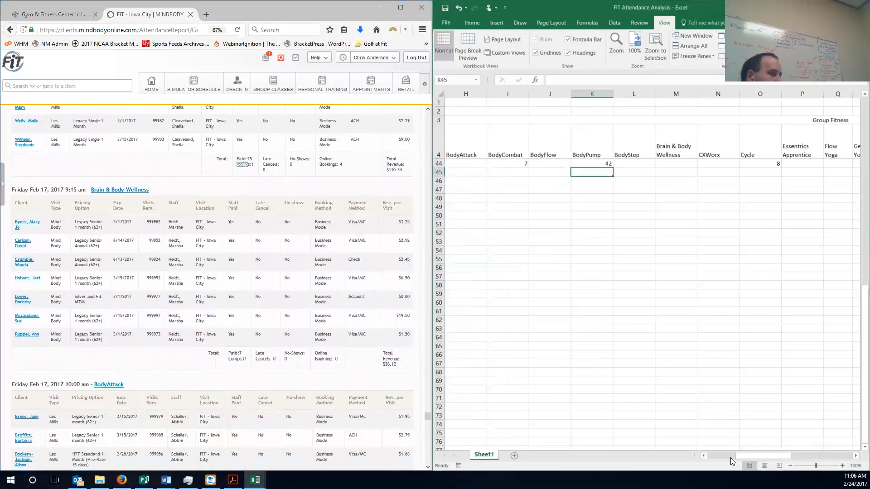
left_click(705, 456)
left_click(705, 456)
left_click(705, 455)
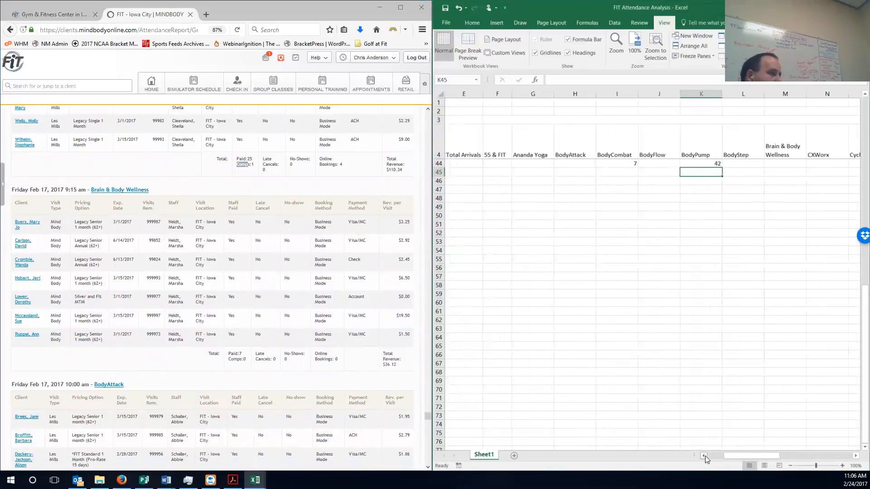
left_click(781, 163)
type("=")
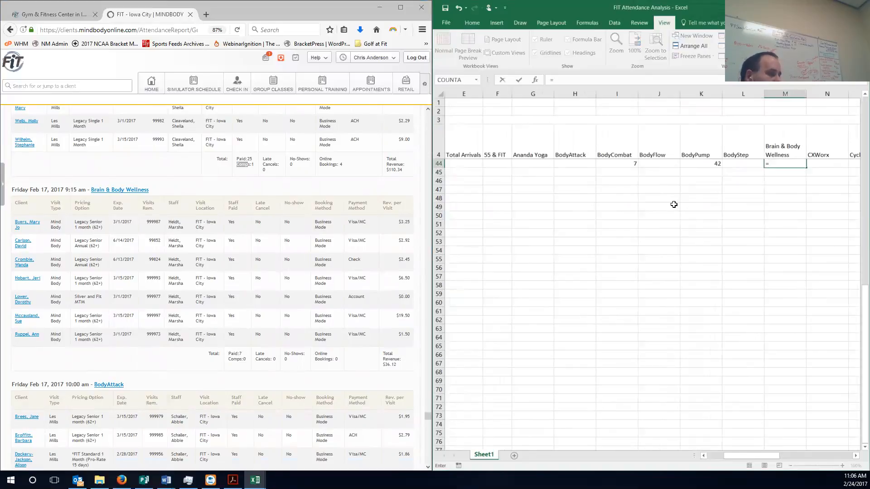
key("Return")
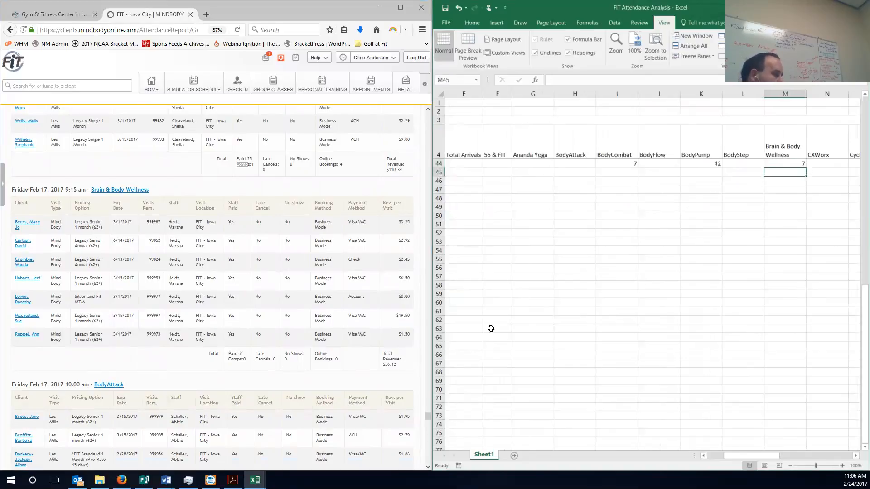
Find the Friday 10:00 am BodyAttack total in MINDBODY and enter it as =5 in Excel's BodyAttack cell H44
left_click(429, 470)
left_click(427, 468)
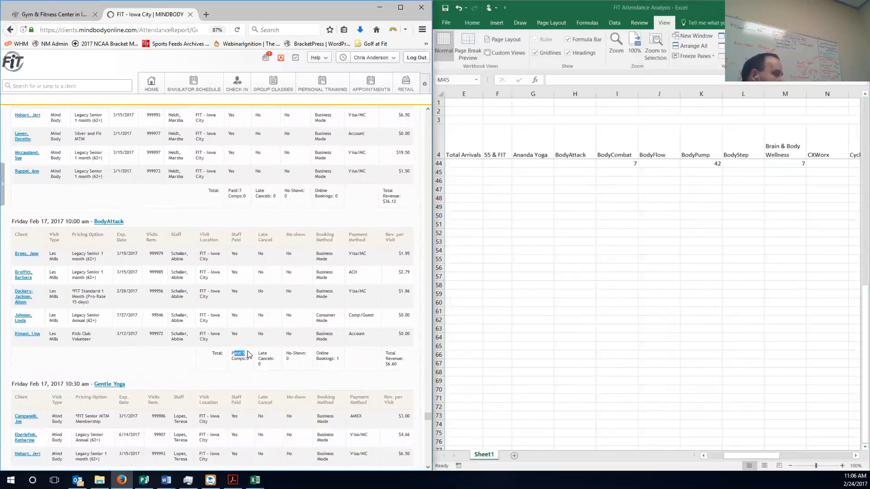
left_click(574, 163)
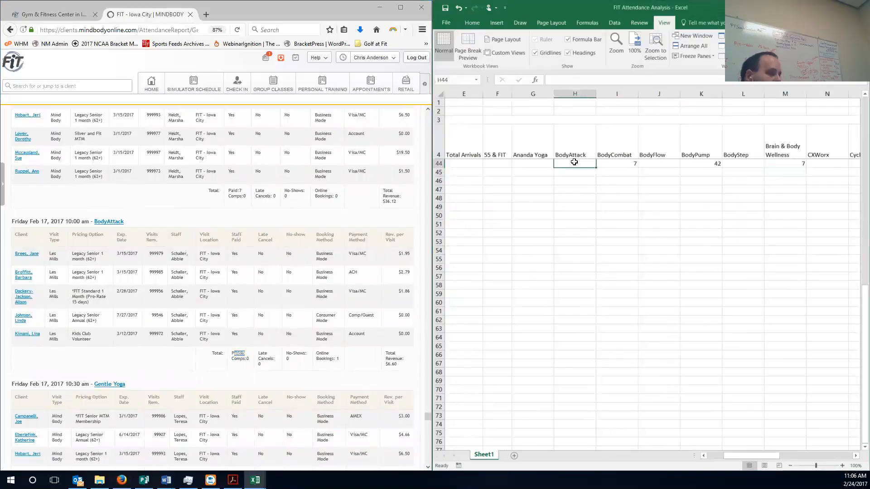
type("=5")
key("Return")
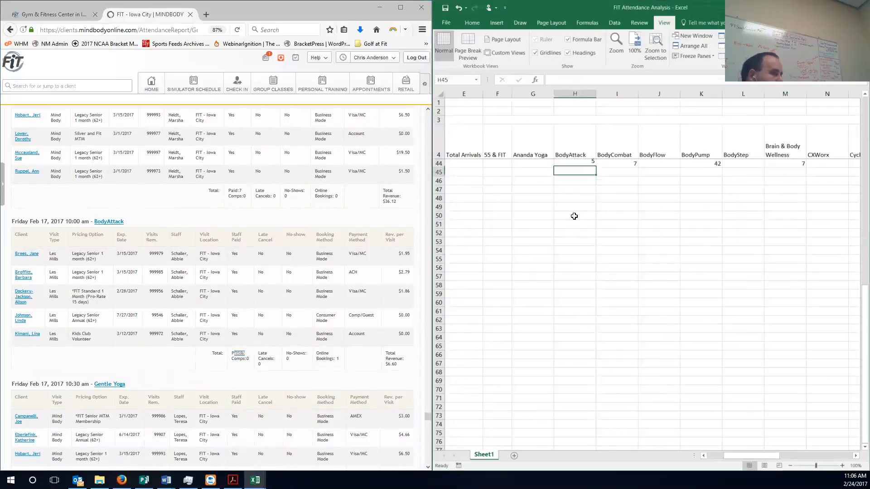
Add up the Friday 10:30 am Gentle Yoga paid and comp totals in MINDBODY and enter 8 in Excel's Gentle Yoga cell R44
left_click(428, 467)
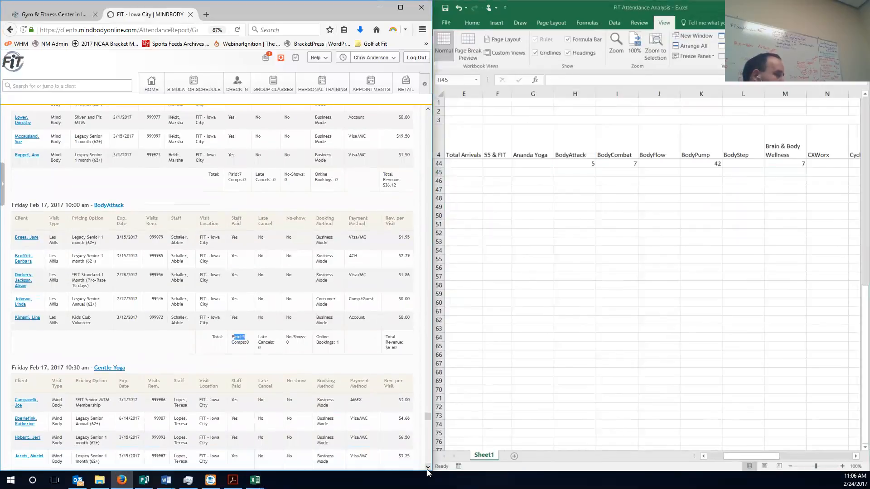
left_click(428, 467)
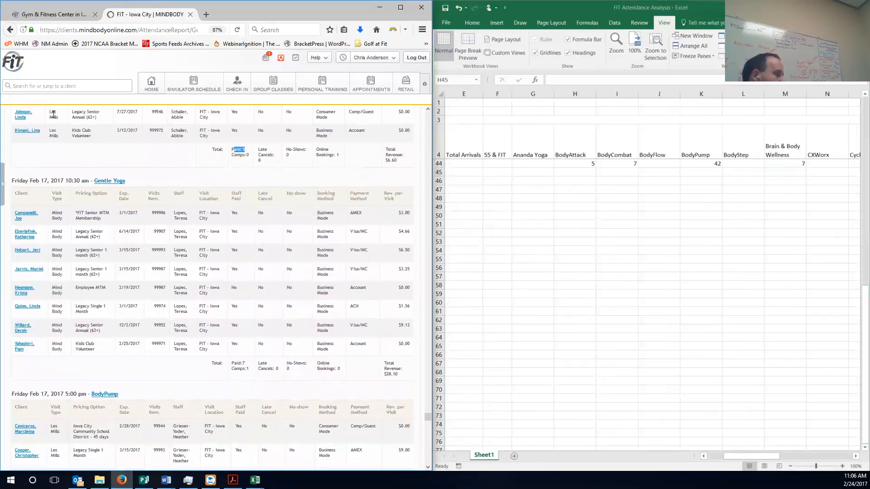
left_click_drag(249, 375, 232, 361)
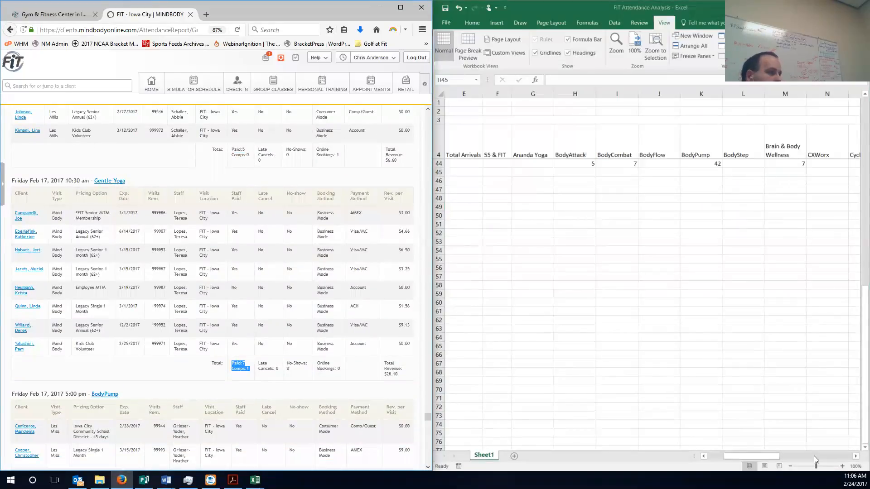
left_click_drag(757, 457, 786, 449)
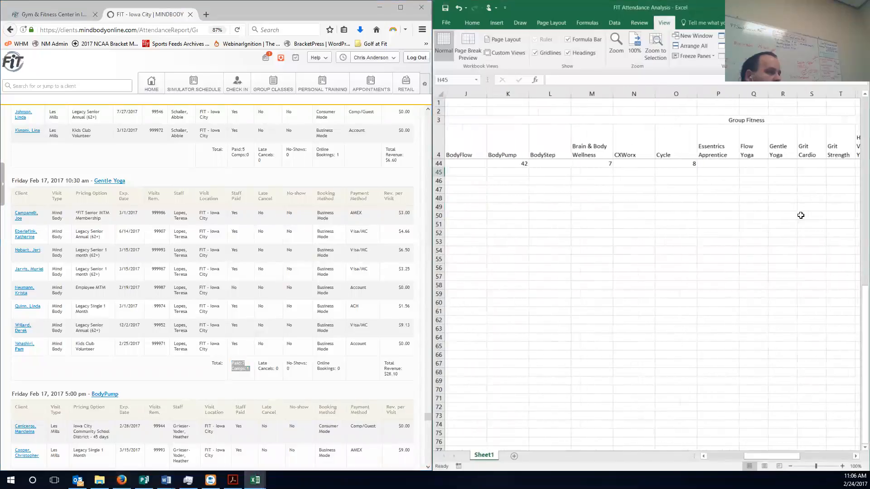
left_click(789, 162)
type("8")
key("Return")
In MINDBODY, find the paid and comp totals for the Friday Feb 17 5:00 pm BodyPump class
left_click_drag(787, 457, 728, 462)
left_click_drag(14, 406, 234, 411)
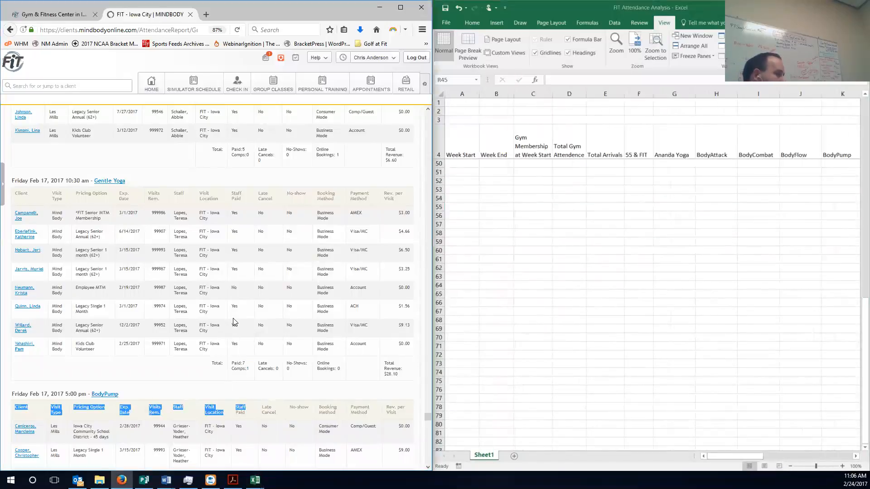
scroll(235, 320, "down", 3)
scroll(234, 319, "down", 5)
left_click(252, 340)
left_click_drag(253, 340, 236, 309)
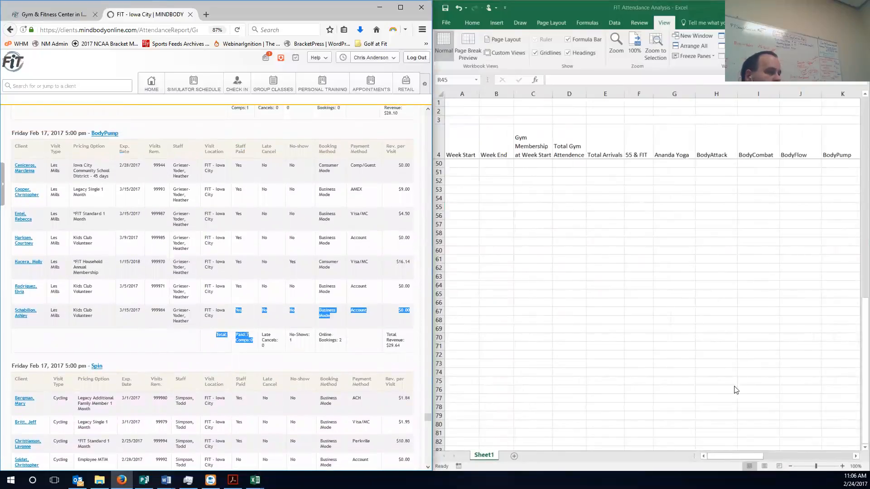
In Excel, move the BodyAttack and BodyCombat entries from H44:I44 to row 41, the week starting 2/12/2017
left_click(736, 452)
scroll(700, 345, "up", 1)
scroll(700, 345, "up", 3)
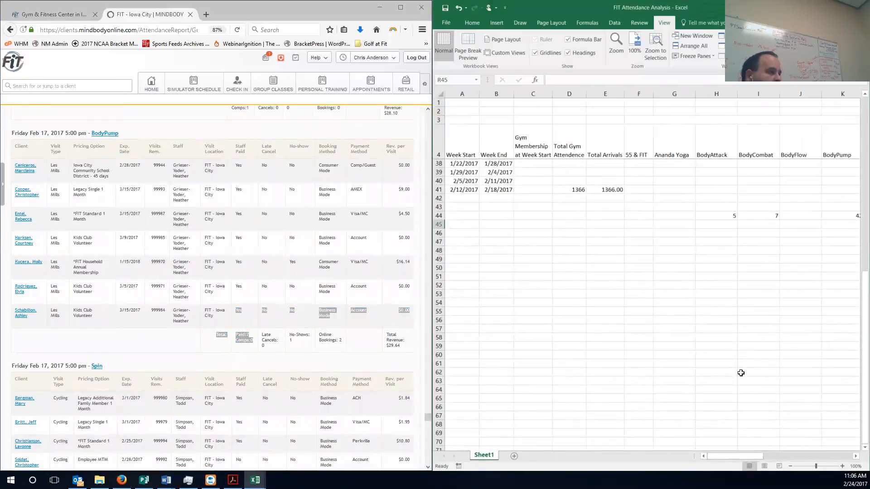
scroll(746, 421, "up", 1)
left_click_drag(742, 457, 751, 458)
left_click_drag(652, 241, 687, 242)
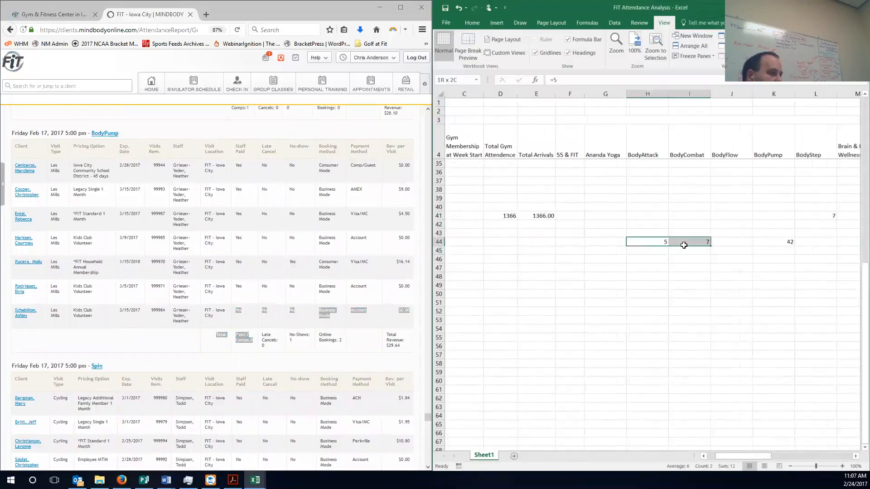
key("ctrl+c")
left_click_drag(630, 225, 687, 216)
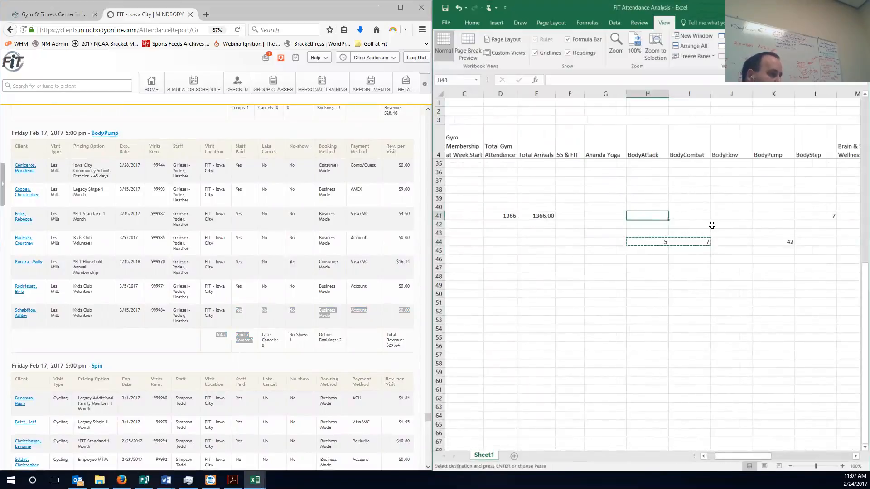
key("ctrl+v")
Move the BodyPump entry from K44 to K41 and add 7 to its formula for the Friday 5:00 pm class
left_click(785, 243)
left_click_drag(785, 243, 777, 215)
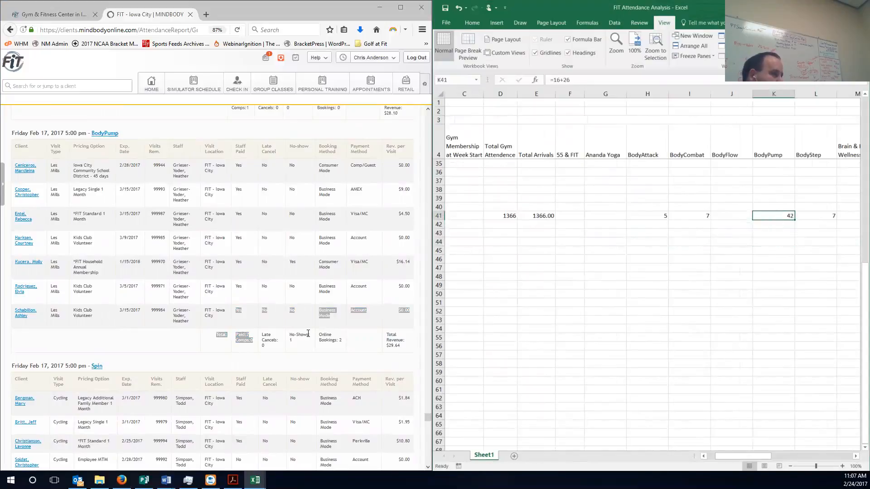
left_click(622, 82)
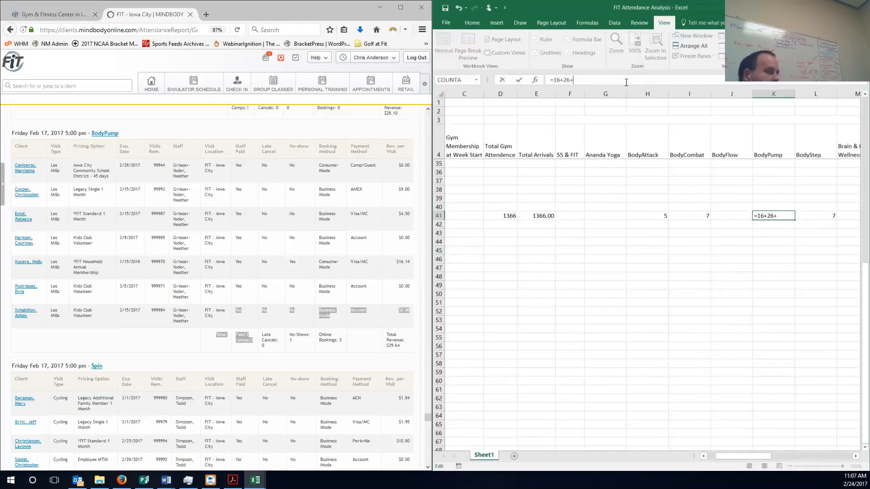
key("Return")
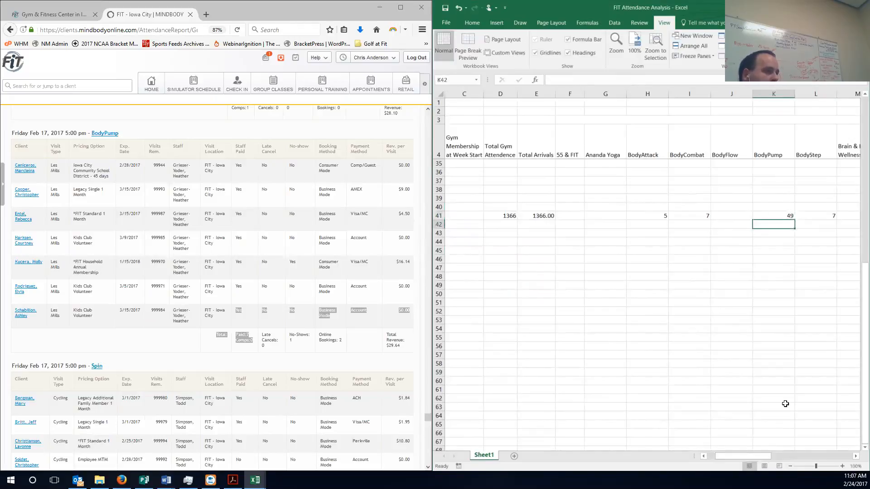
Move the remaining class entries further along row 44 up to row 41 in their same class columns
left_click_drag(758, 456, 789, 442)
left_click_drag(591, 241, 798, 242)
key("ctrl+c")
left_click(591, 214)
key("Return")
left_click_drag(774, 455, 856, 459)
left_click_drag(785, 451, 717, 454)
left_click(582, 331)
scroll(717, 318, "up", 1)
scroll(716, 318, "down", 2)
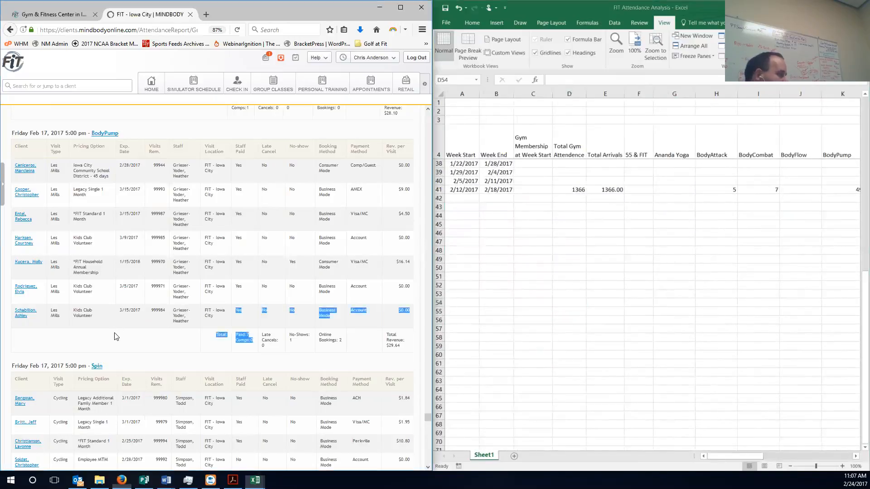
Read the Friday Feb 17 5:00 pm Spin paid and comp totals in MINDBODY and enter =4 in Excel's Spin cell AC41
left_click(105, 299)
scroll(105, 290, "down", 3)
scroll(272, 340, "up", 1)
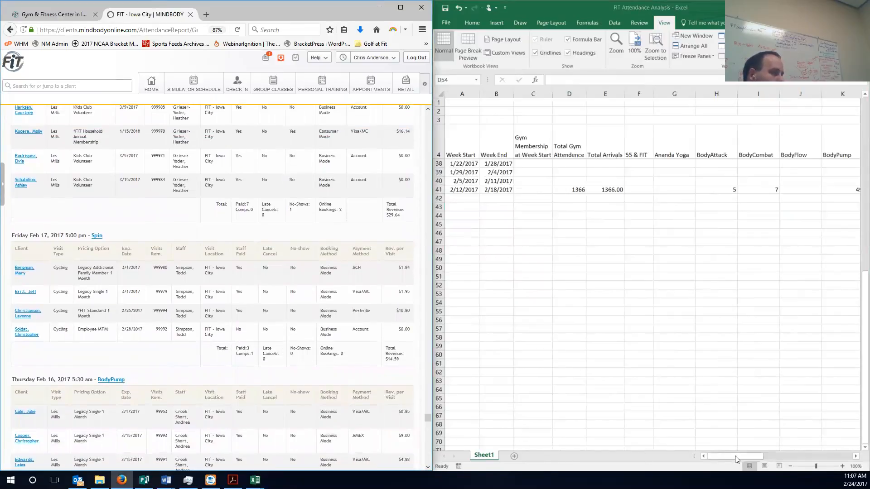
left_click_drag(749, 455, 825, 454)
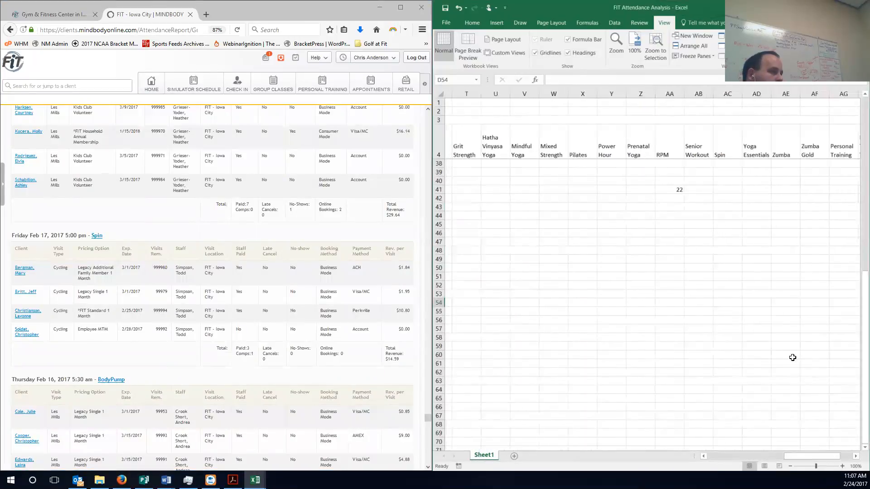
left_click(722, 190)
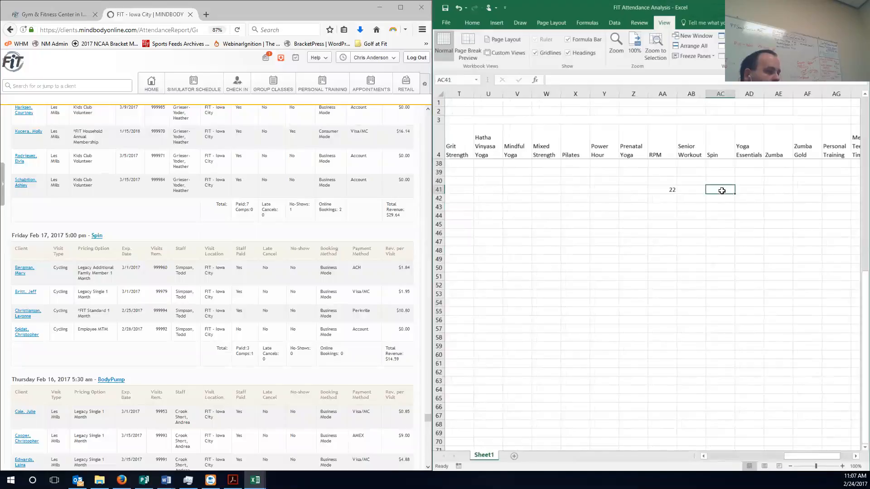
type("=")
type("3+1")
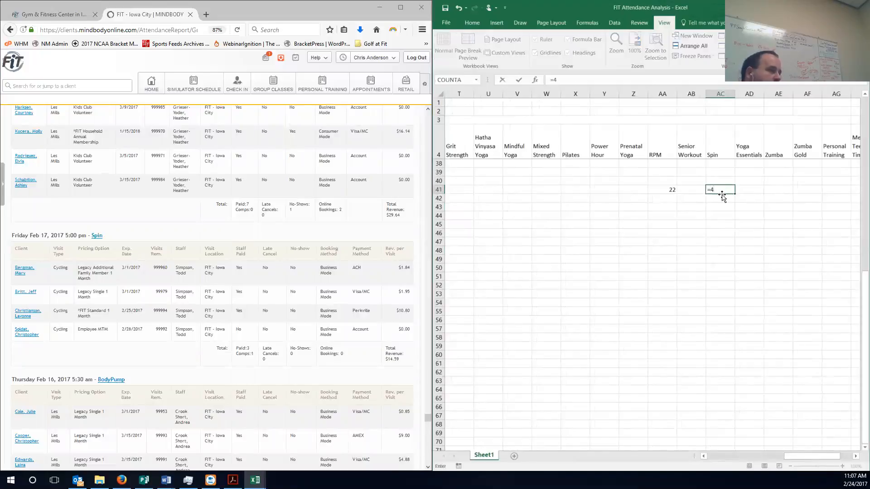
key("Return")
scroll(495, 441, "up", 1)
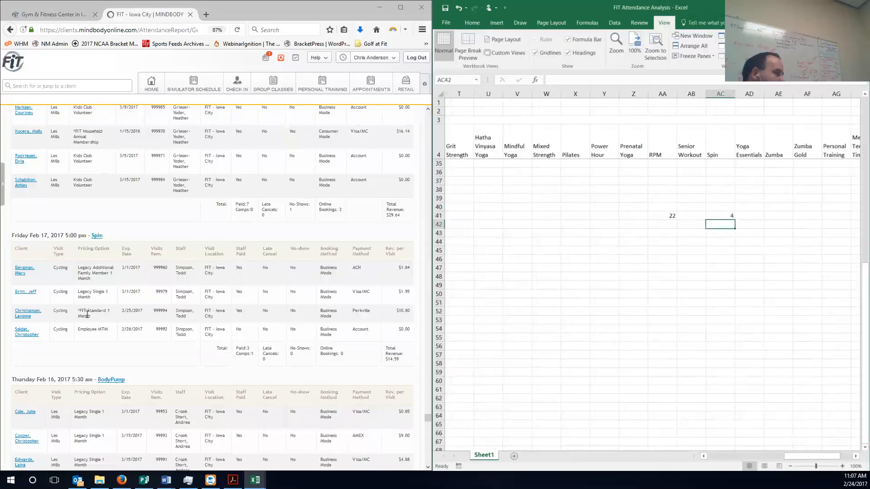
Find the Thursday Feb 16 5:30 am BodyPump total in MINDBODY and add 9 to the formula in Excel's BodyPump cell K41
left_click(171, 359)
scroll(136, 335, "down", 4)
scroll(106, 315, "down", 6)
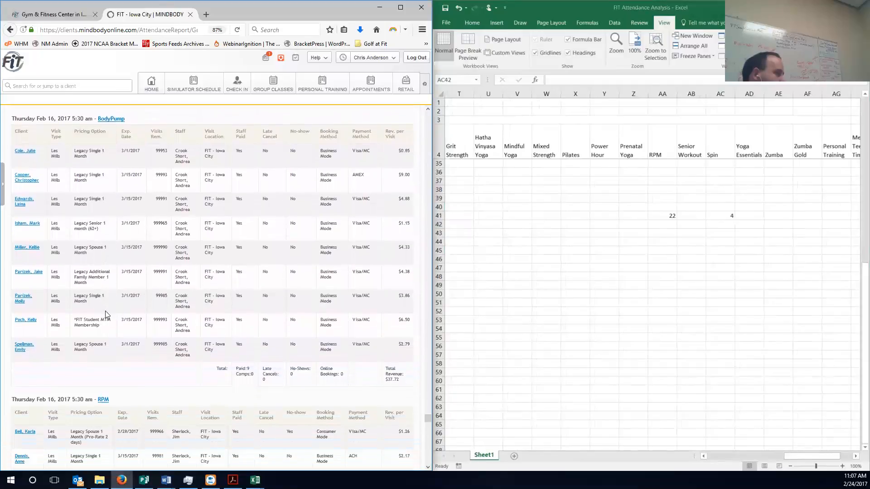
scroll(188, 334, "down", 1)
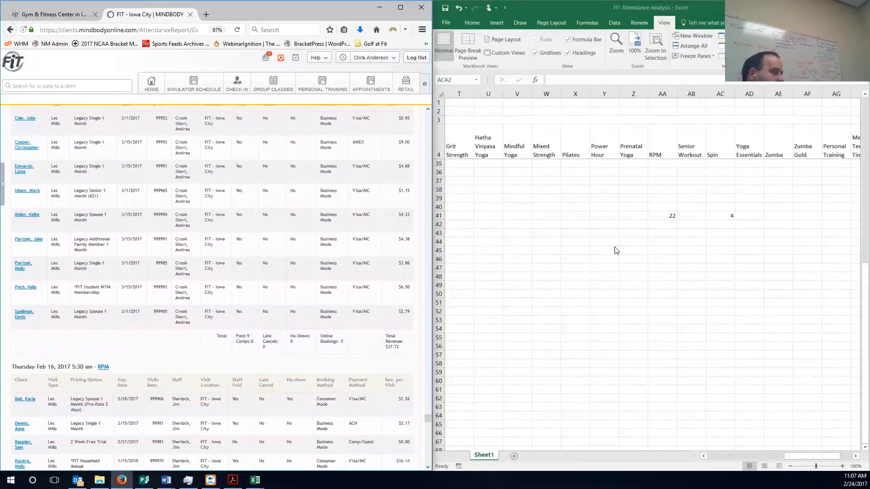
left_click(820, 456)
left_click_drag(787, 457, 746, 460)
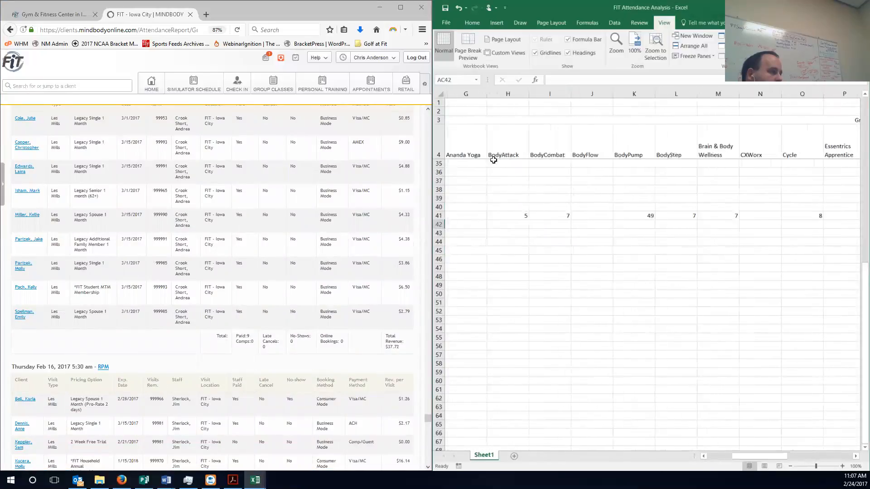
left_click(637, 215)
left_click(605, 82)
type("+9")
key("Return")
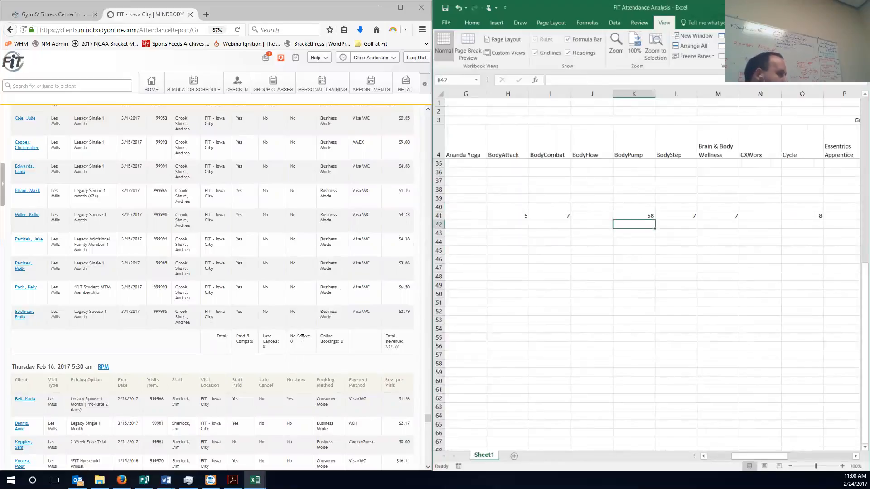
Find the Thursday 5:30 am RPM paid and comp totals in MINDBODY and add 7 to the formula in Excel's RPM cell AA41
scroll(429, 467, "down", 8)
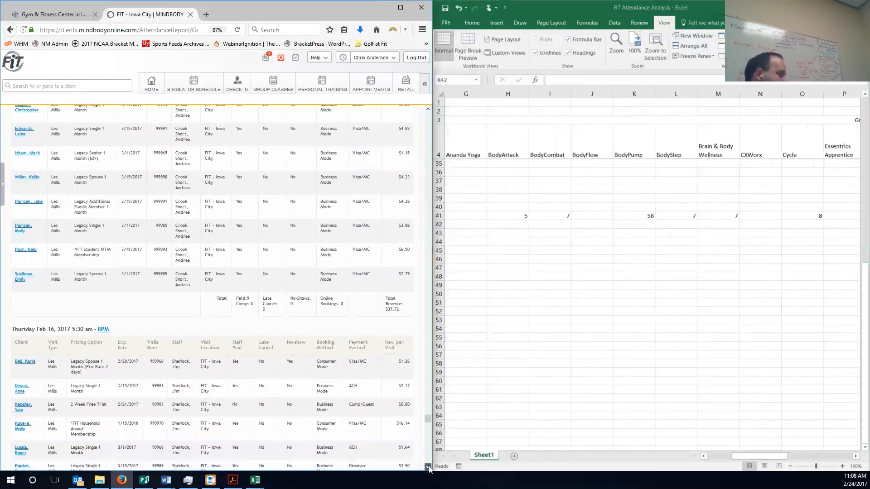
left_click_drag(252, 323, 232, 298)
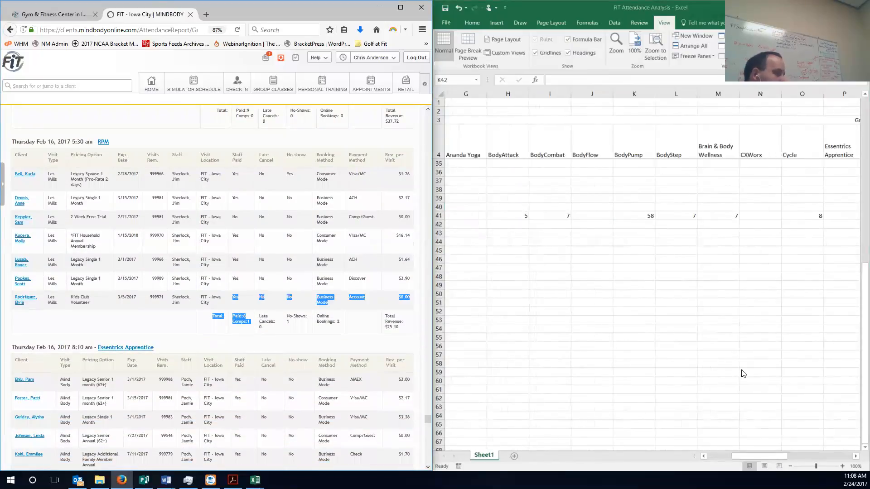
left_click(754, 456)
left_click(807, 457)
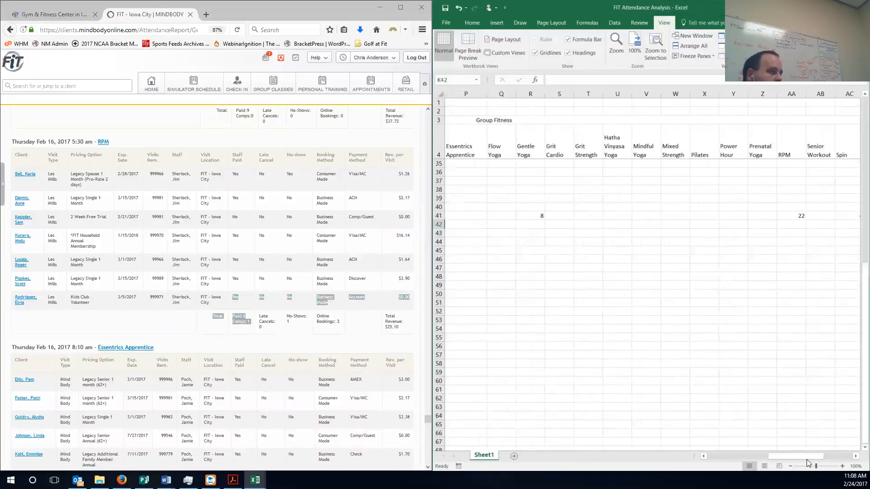
left_click(792, 216)
left_click(562, 80)
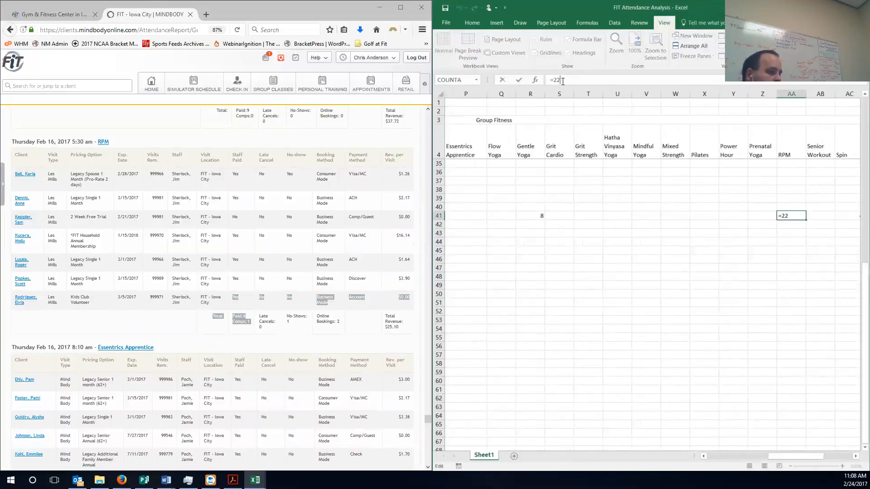
type("+7")
key("Return")
Find the Thursday 8:10 am Essentrics Apprentice total in MINDBODY and enter =11 in Excel's Essentrics Apprentice cell P41
left_click(232, 329)
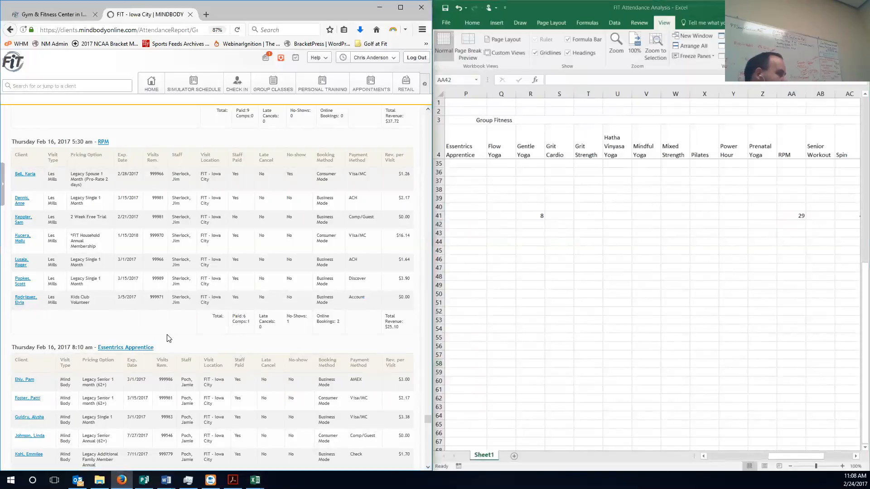
scroll(218, 340, "down", 5)
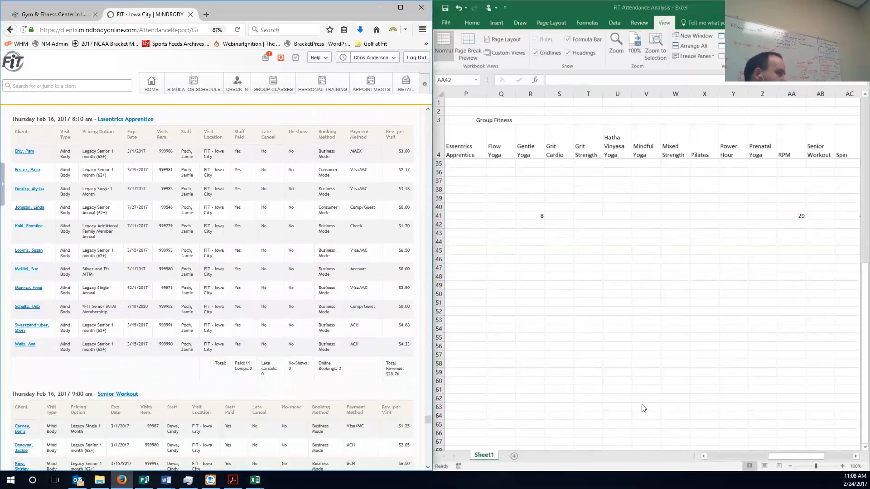
left_click(784, 459)
left_click_drag(778, 456, 755, 457)
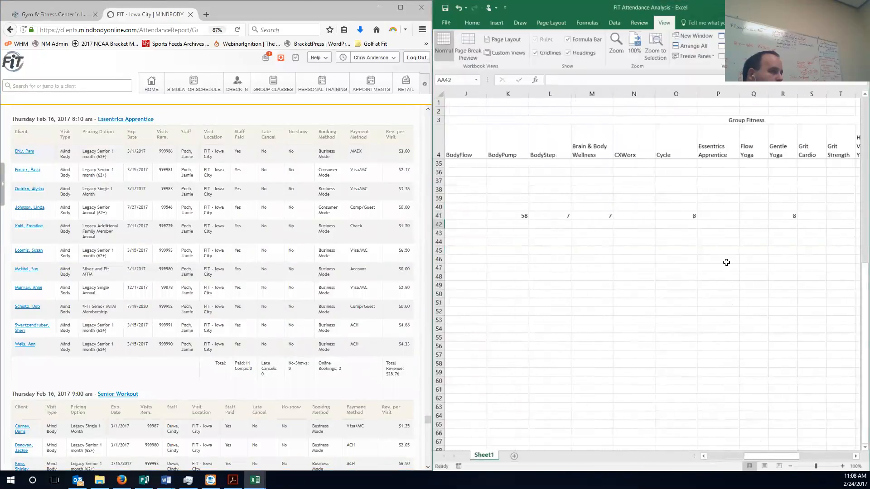
left_click(726, 215)
type("=11")
key("Return")
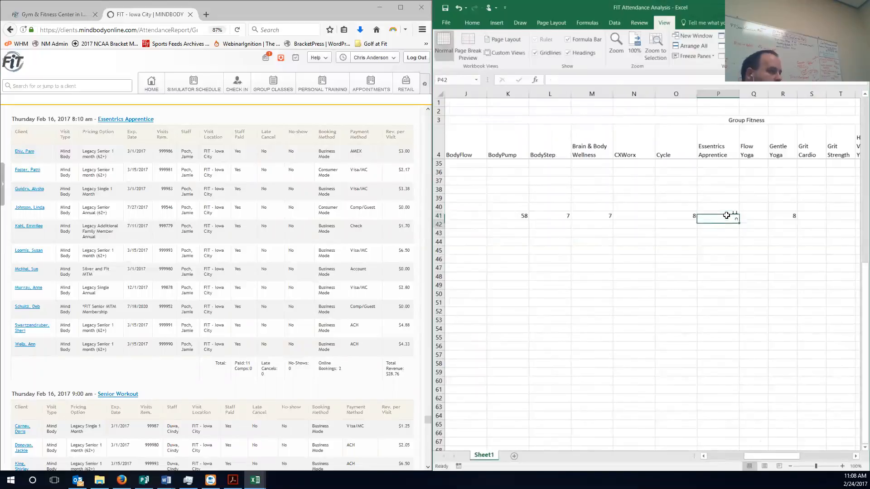
Find the Thursday 9:00 am Senior Workout total in MINDBODY and enter =5 in Excel's Senior Workout cell AB41
left_click(163, 371)
scroll(164, 372, "down", 6)
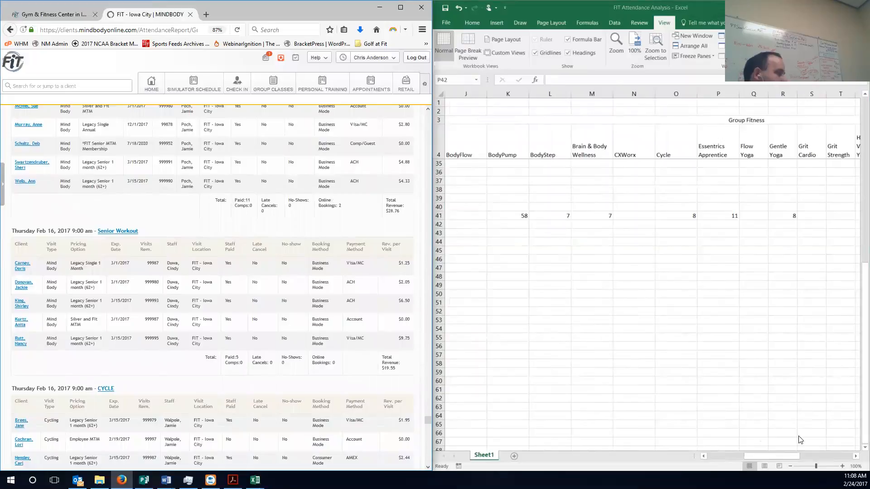
left_click_drag(776, 456, 827, 456)
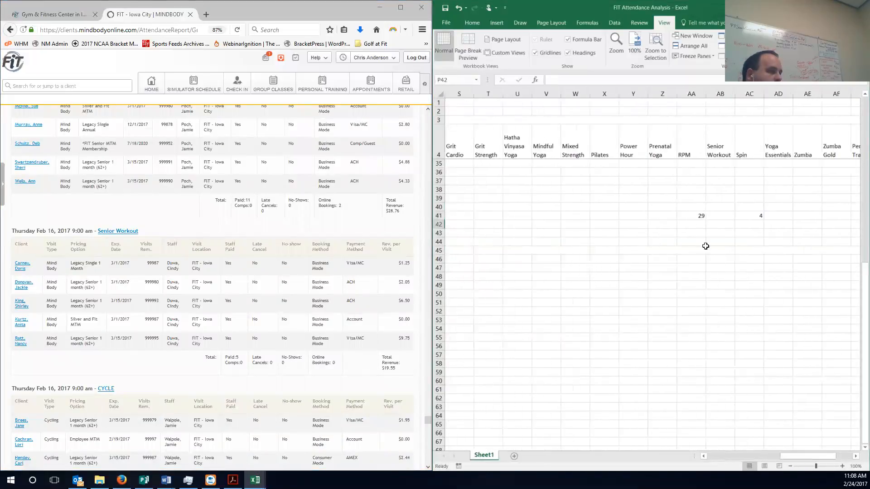
left_click(720, 216)
type("=")
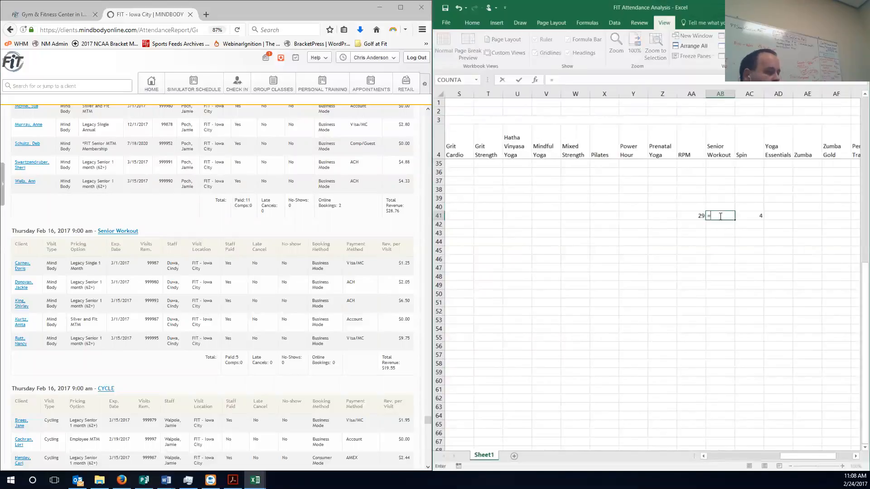
type("5")
key("Return")
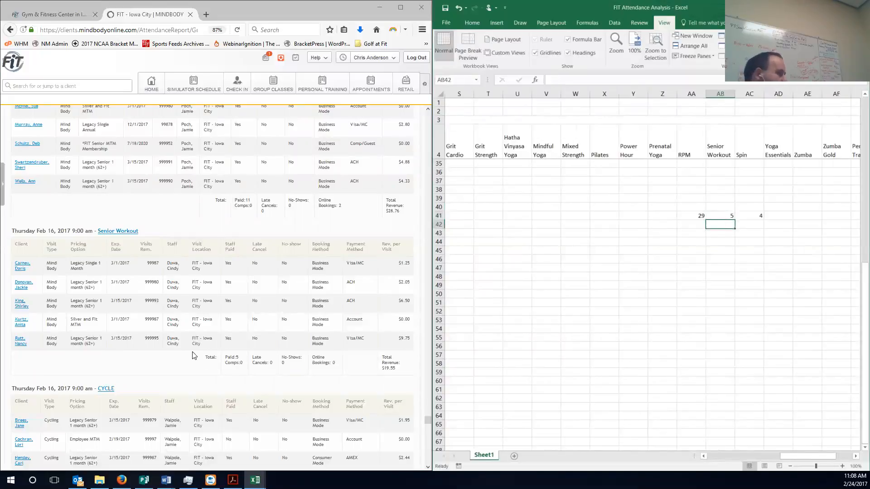
Add up the Thursday 9:00 am Cycle paid and comp totals in MINDBODY and extend Excel's Cycle cell O41 to =8+6
left_click(144, 370)
scroll(182, 367, "down", 5)
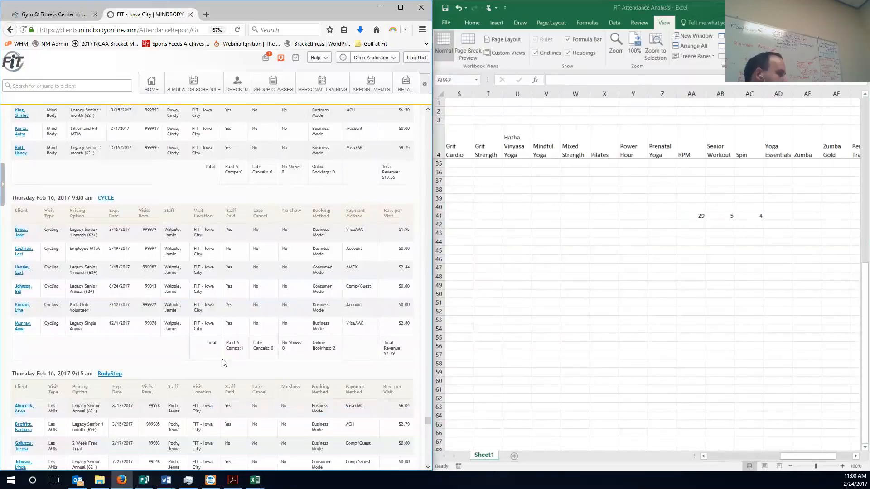
left_click(811, 457)
left_click_drag(790, 458, 762, 457)
left_click(554, 216)
left_click(567, 80)
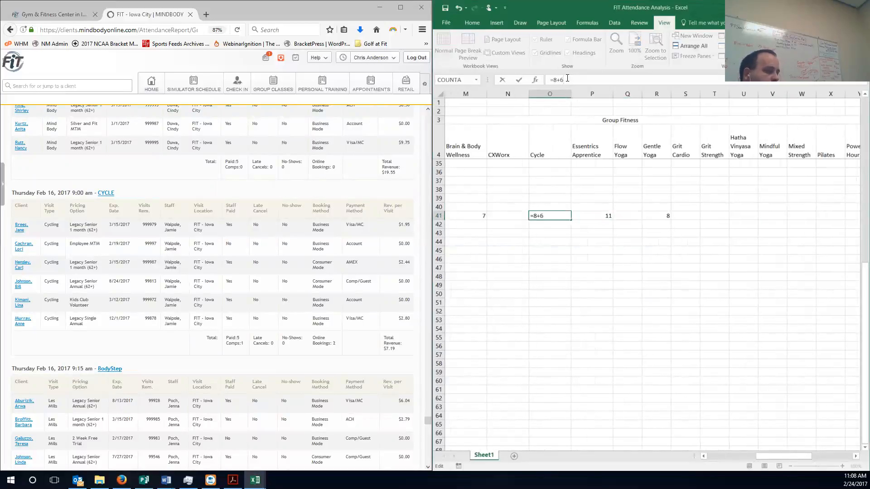
key("Return")
Add up the Thursday 9:15 am BodyStep paid and comp totals in MINDBODY and extend Excel's BodyStep cell L41 to =7+5
left_click(135, 360)
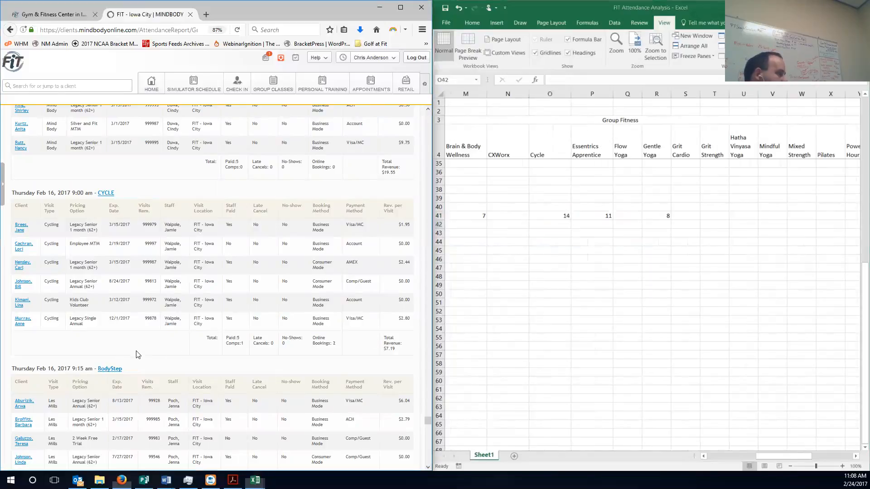
scroll(136, 358, "down", 3)
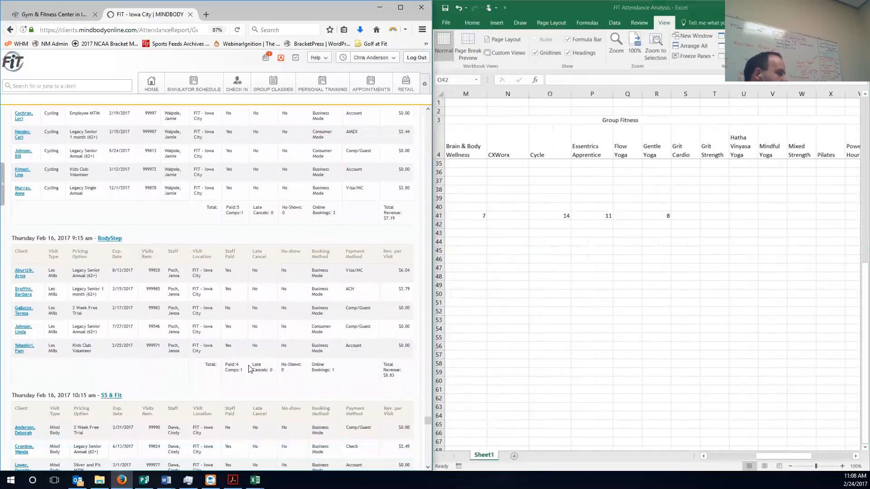
left_click_drag(248, 376, 211, 366)
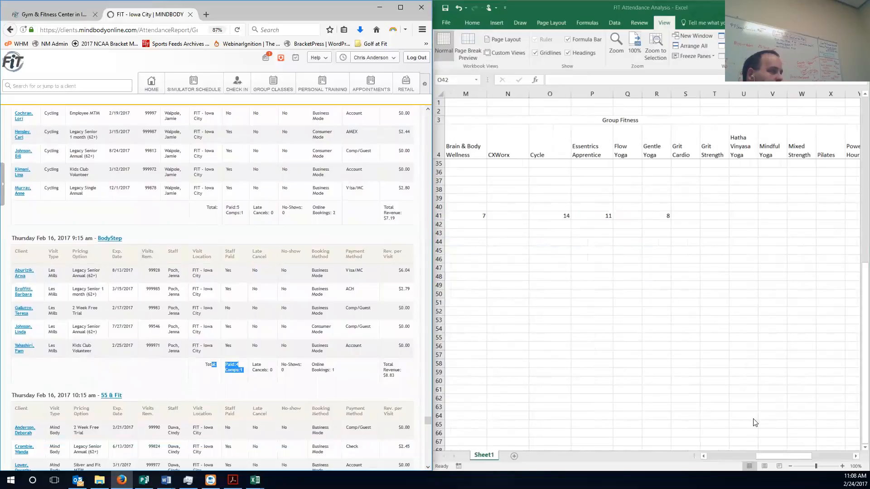
left_click(787, 463)
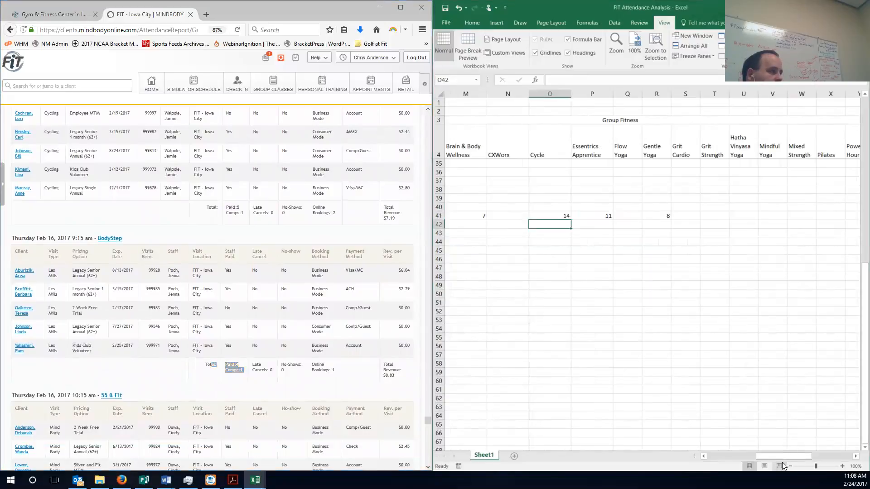
left_click(739, 455)
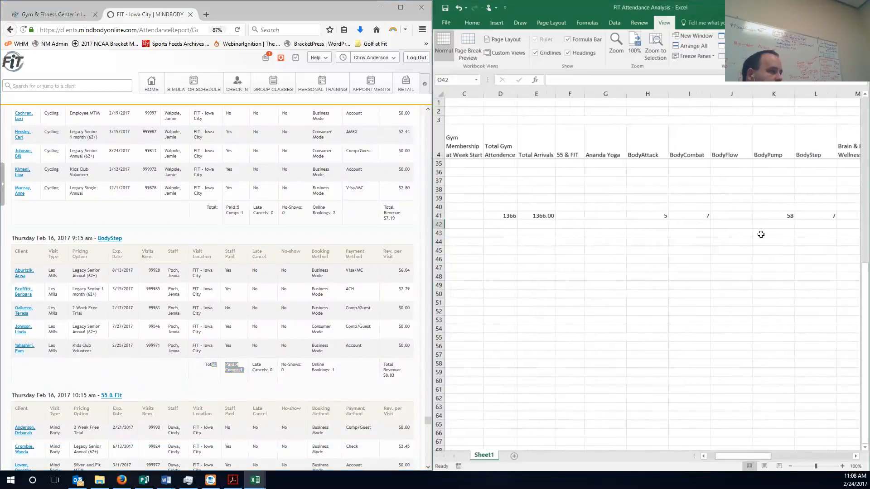
left_click(820, 215)
left_click(603, 82)
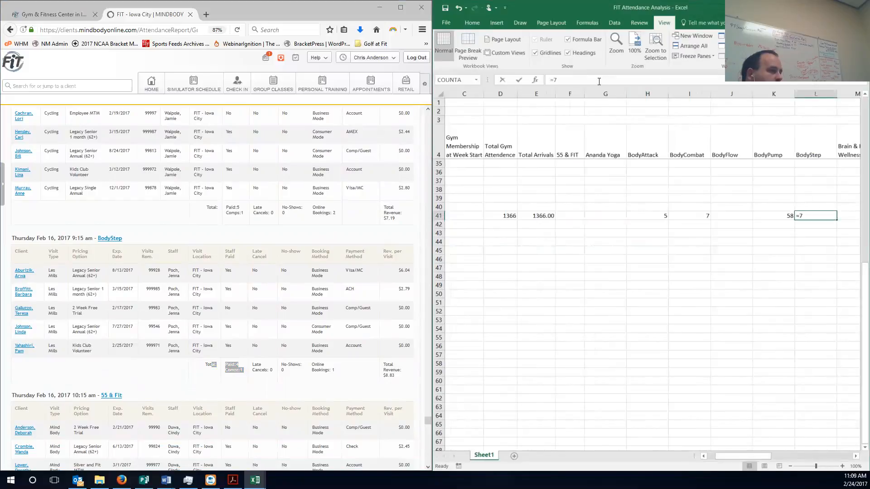
type("+5")
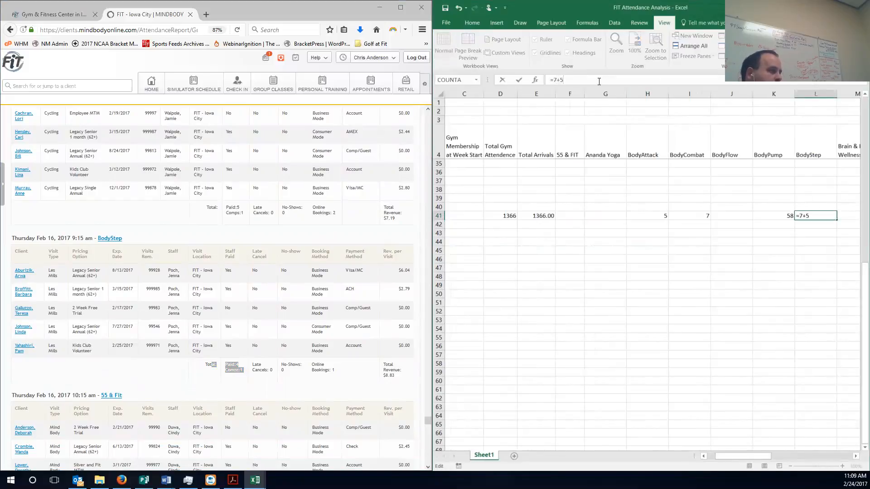
key("Return")
Add up the Thursday 10:15 am 55 & Fit paid and comp totals in MINDBODY and enter =7 in Excel's 55 & FIT cell F41
left_click(428, 467)
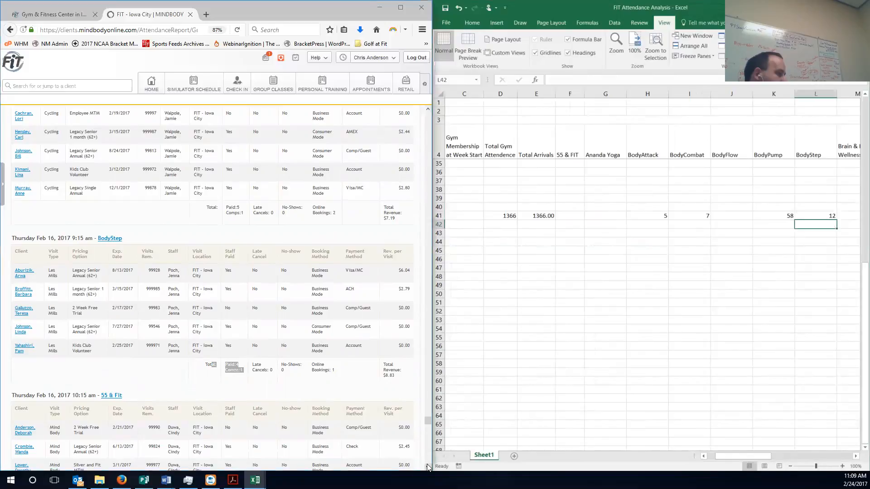
scroll(243, 291, "down", 5)
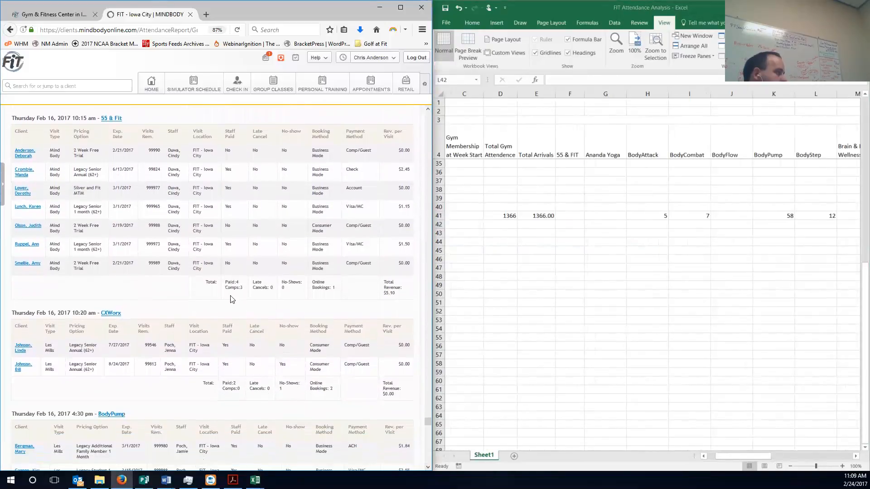
left_click_drag(221, 279, 228, 271)
left_click(250, 291)
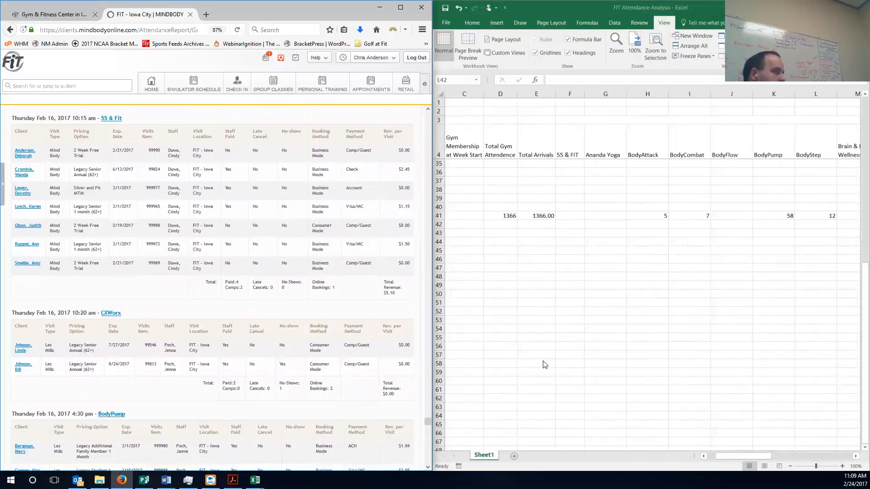
left_click(572, 213)
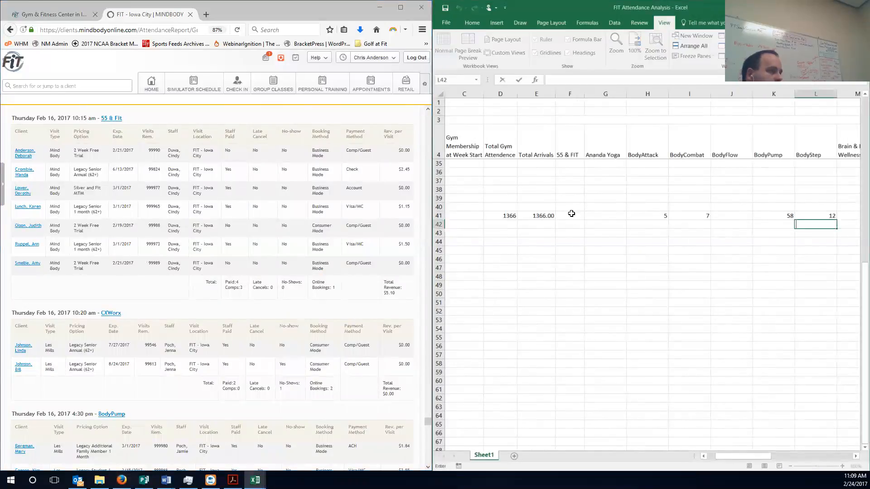
left_click(572, 213)
type("7")
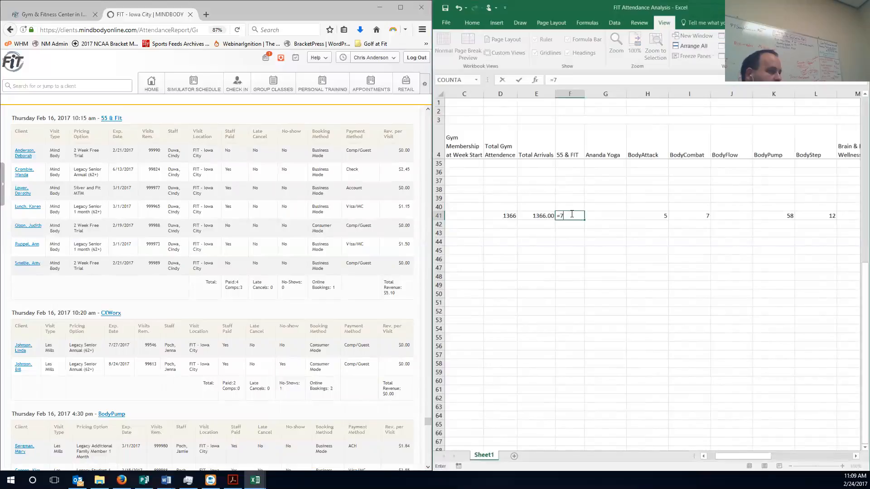
key("Return")
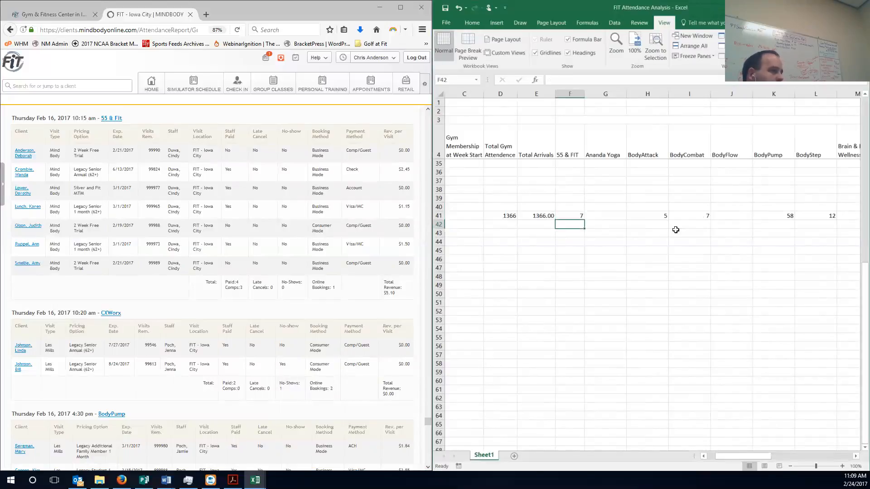
Enter the Thursday 10:20 am CXWorx attendance from MINDBODY as =2 in Excel's CXWorx cell N41
left_click_drag(756, 455, 772, 455)
left_click(755, 214)
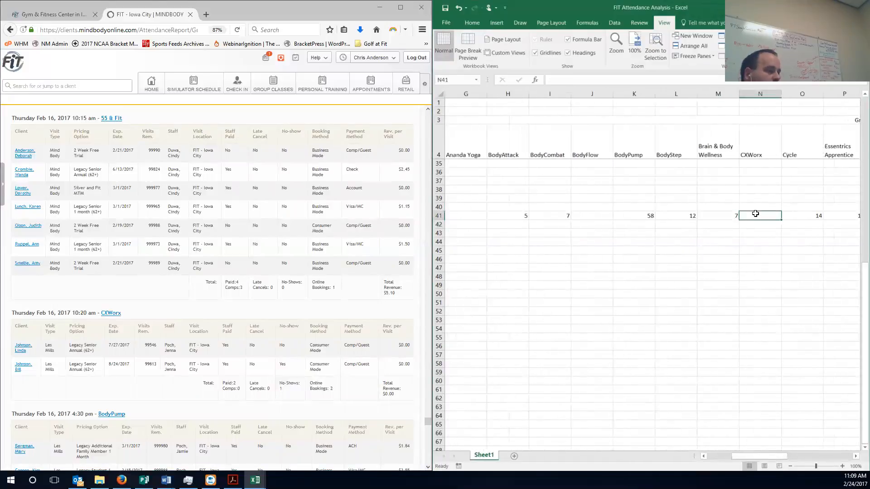
type("=2")
key("Return")
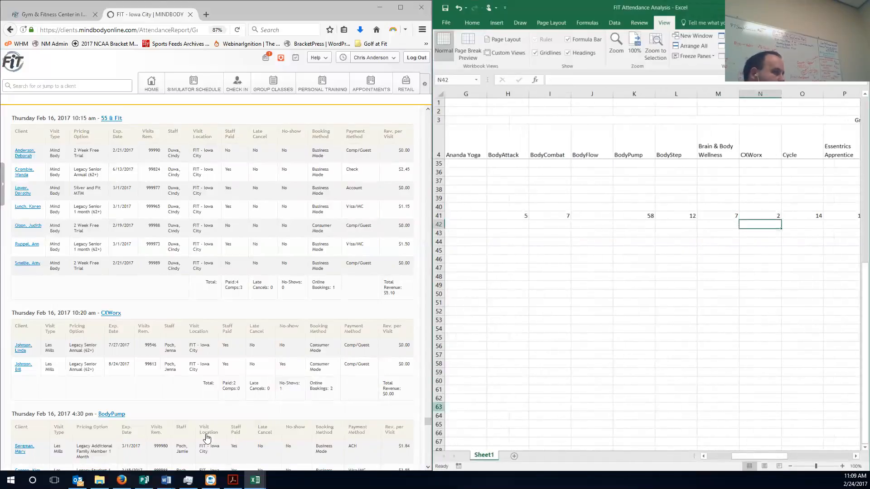
Find the Thursday 4:30 pm BodyPump total in MINDBODY and add 12 to the formula in Excel's BodyPump cell K41
left_click(138, 398)
scroll(136, 384, "down", 3)
scroll(136, 384, "down", 5)
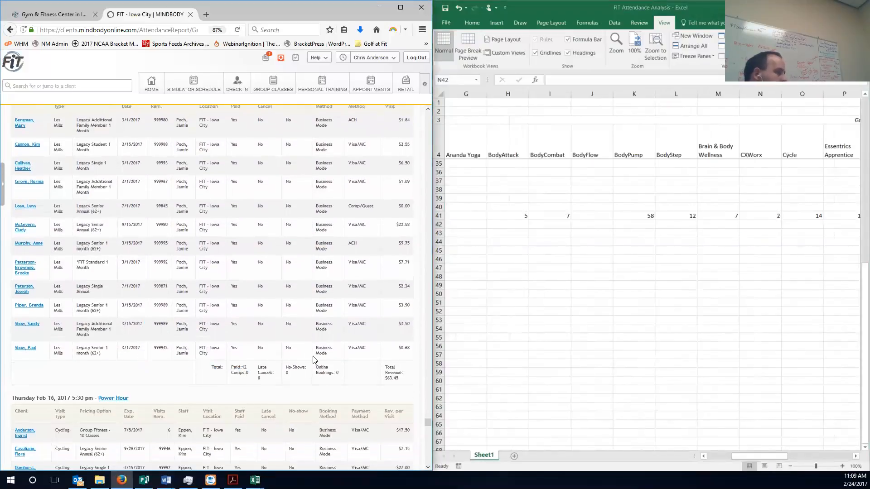
left_click(636, 220)
left_click(637, 219)
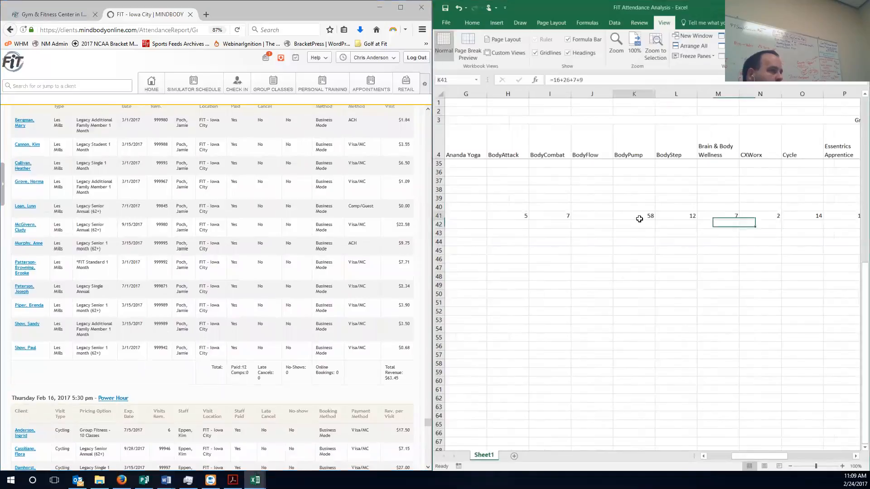
left_click(596, 79)
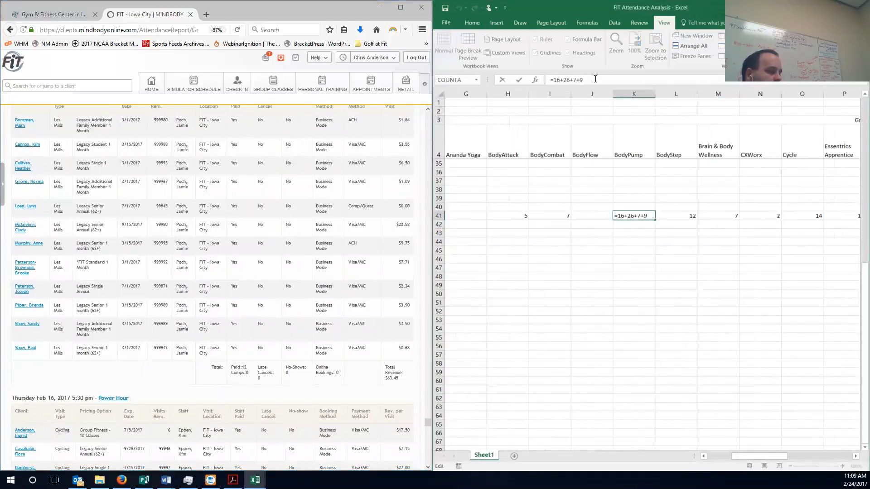
type("+12")
key("Return")
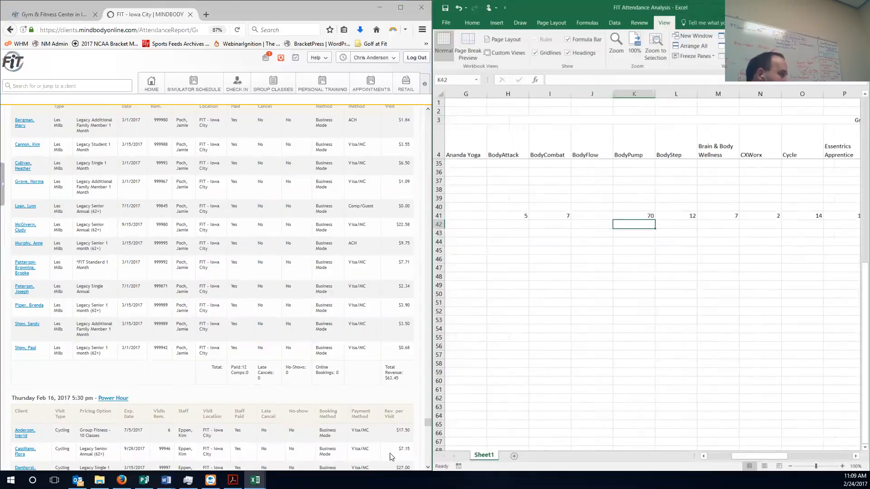
Find the Thursday 5:30 pm Power Hour total in MINDBODY and enter =14 in Excel's Power Hour cell Y41
left_click_drag(429, 471, 427, 470)
left_click(765, 456)
left_click(797, 456)
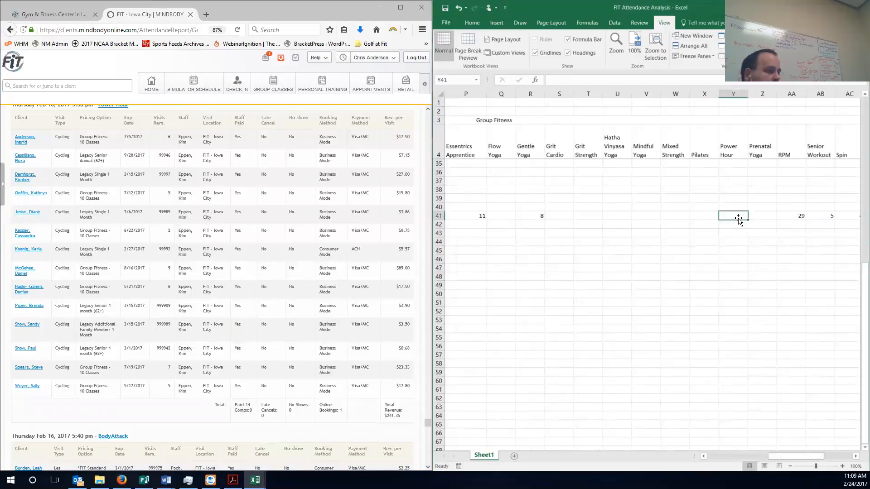
type("=14")
key("Return")
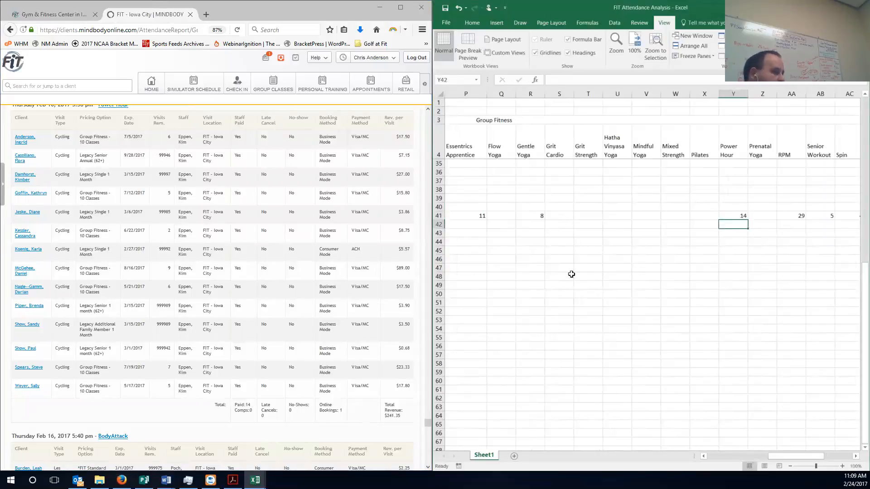
Add up the Thursday 5:40 pm BodyAttack paid and comp totals in MINDBODY and extend Excel's BodyAttack cell H41 to =5+7
scroll(427, 467, "down", 8)
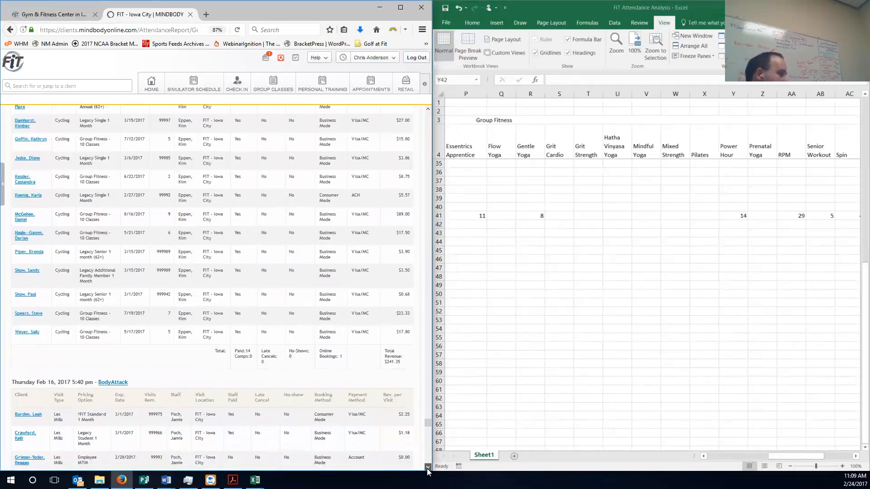
scroll(196, 325, "down", 2)
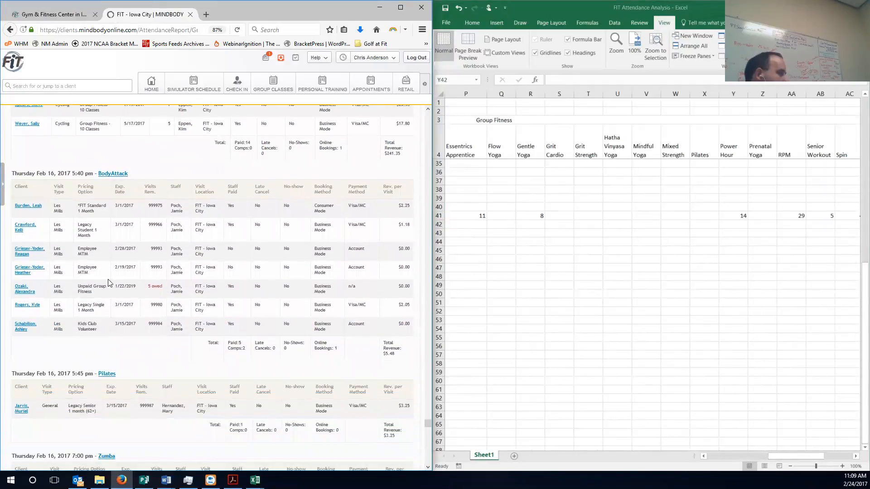
triple_click(244, 346)
left_click(783, 457)
left_click_drag(783, 457, 736, 454)
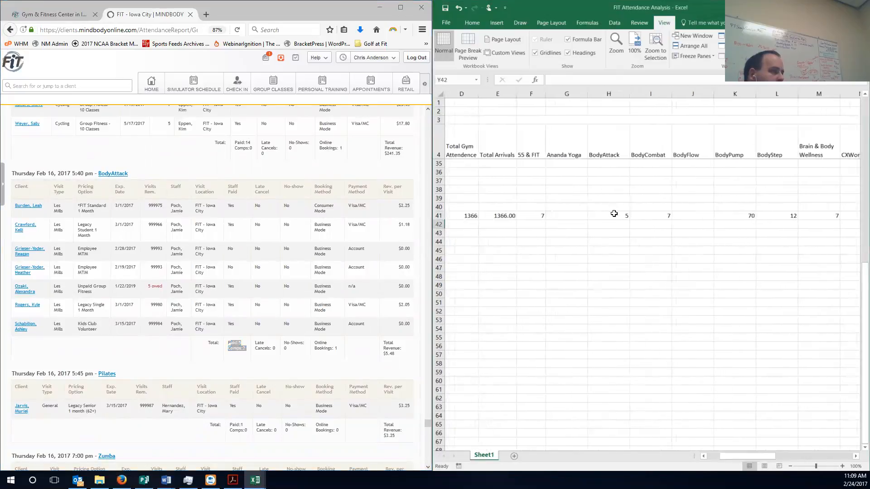
left_click(614, 214)
left_click(573, 80)
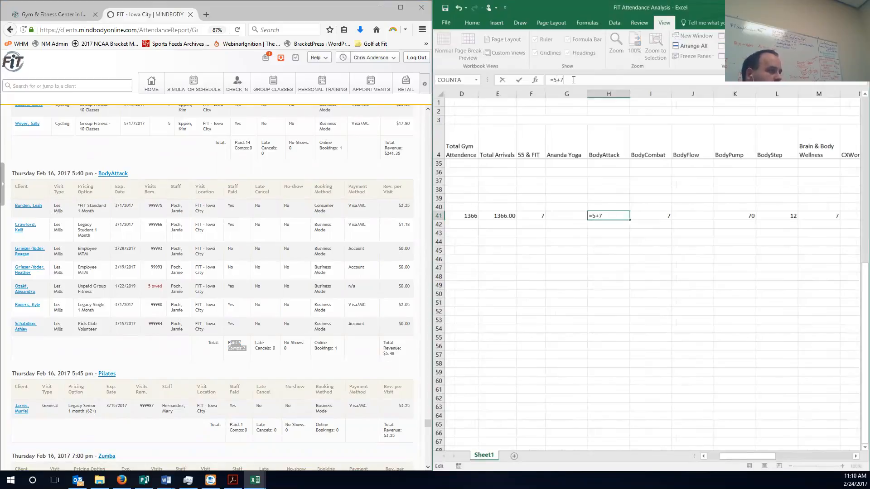
type("+7")
key("Return")
Find the Thursday 5:45 pm Pilates total in MINDBODY and enter =1 in Excel's Pilates cell X41
left_click(142, 341)
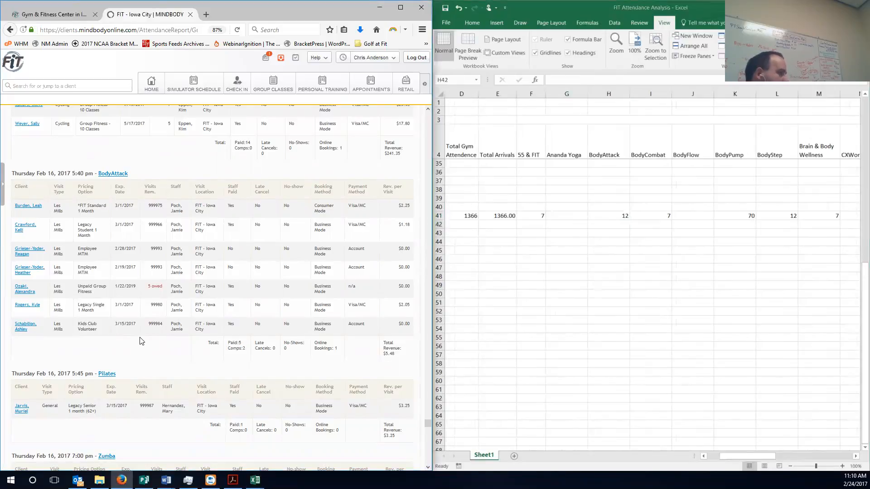
scroll(141, 341, "down", 3)
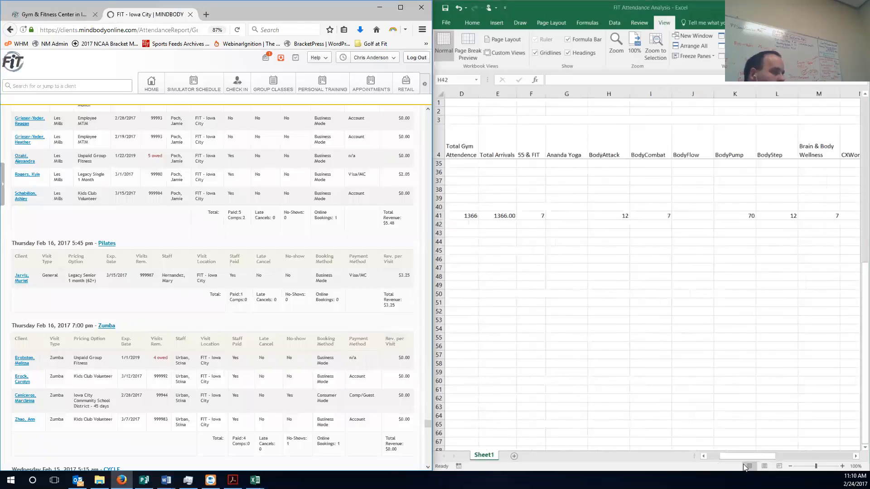
left_click(742, 456)
left_click_drag(761, 454, 818, 450)
left_click(641, 216)
type("=1")
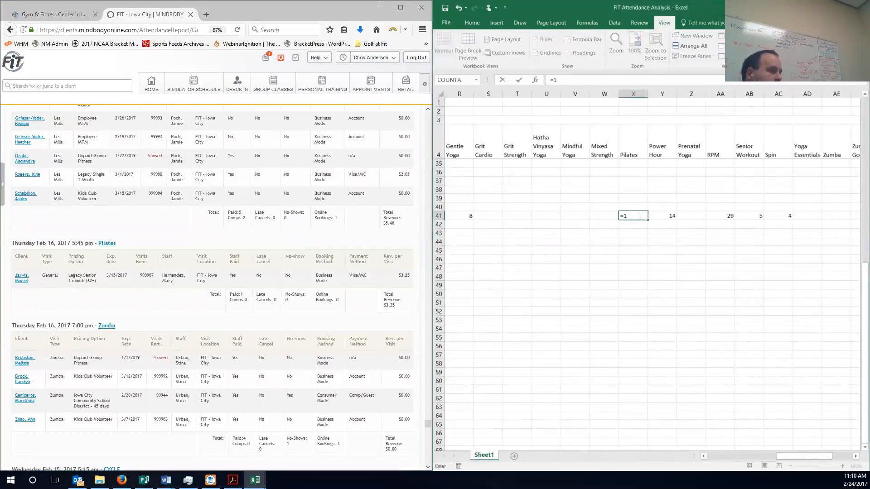
key("Return")
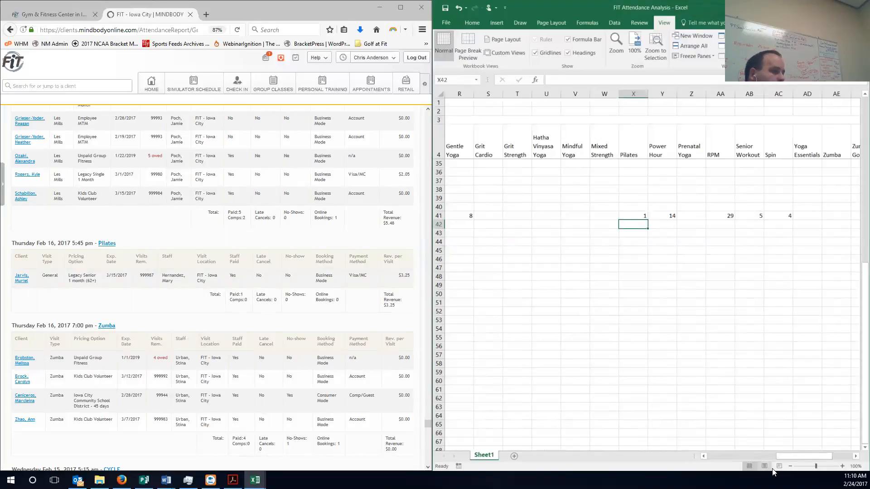
Enter the Thursday 7:00 pm Zumba attendance from MINDBODY as =4 in Excel's Zumba cell AE41
left_click_drag(804, 456, 809, 456)
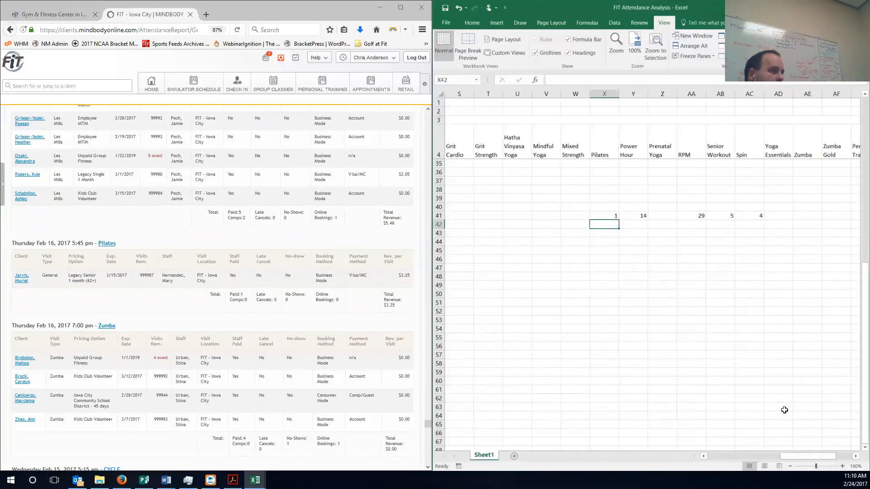
left_click(801, 215)
type("=4")
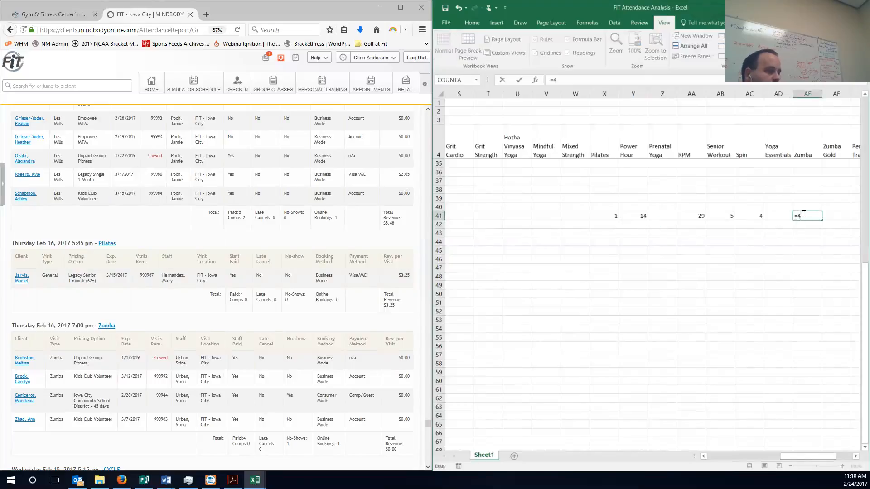
key("Return")
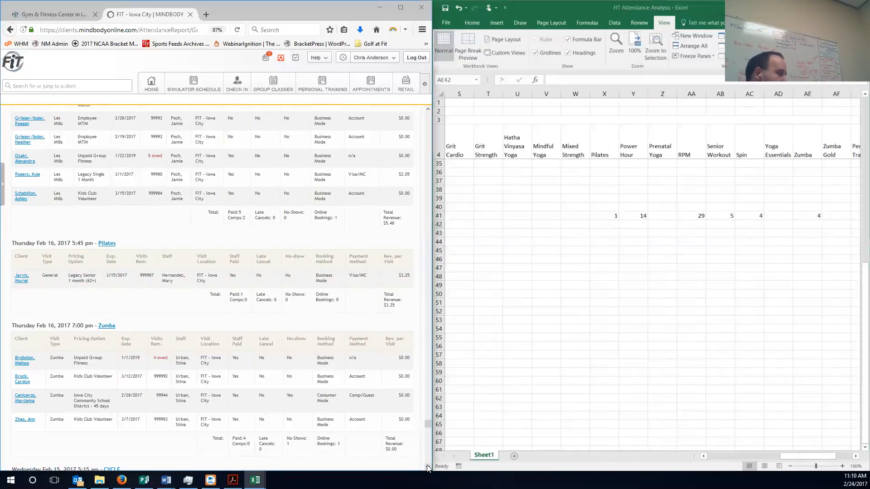
Find the Wednesday 5:15 am Cycle total in MINDBODY and extend Excel's Cycle cell O41 to =8+6+9
left_click(427, 468)
left_click(428, 468)
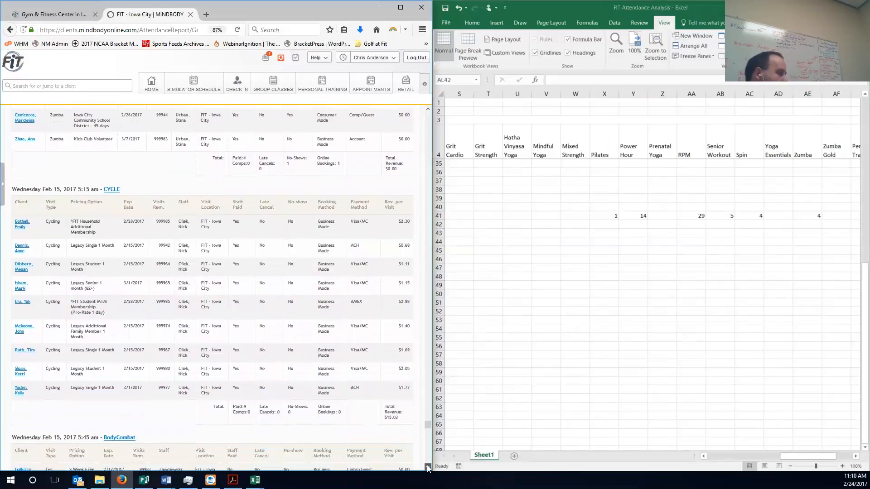
left_click(783, 459)
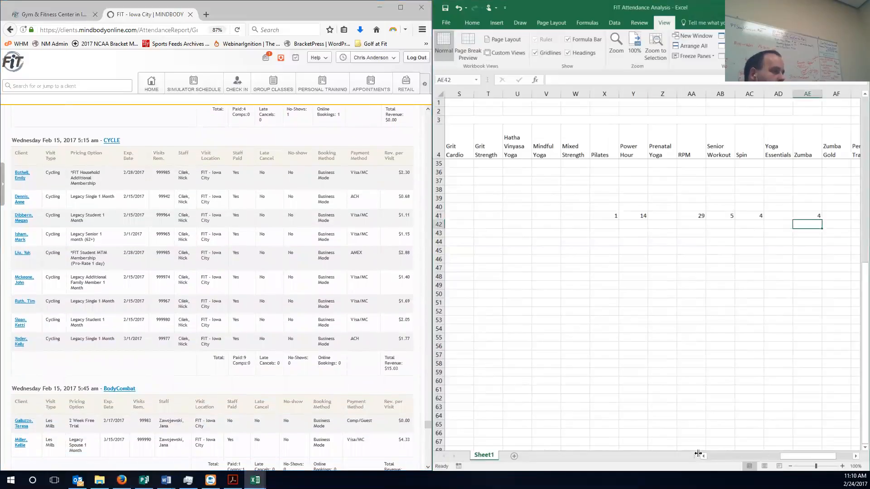
left_click(718, 457)
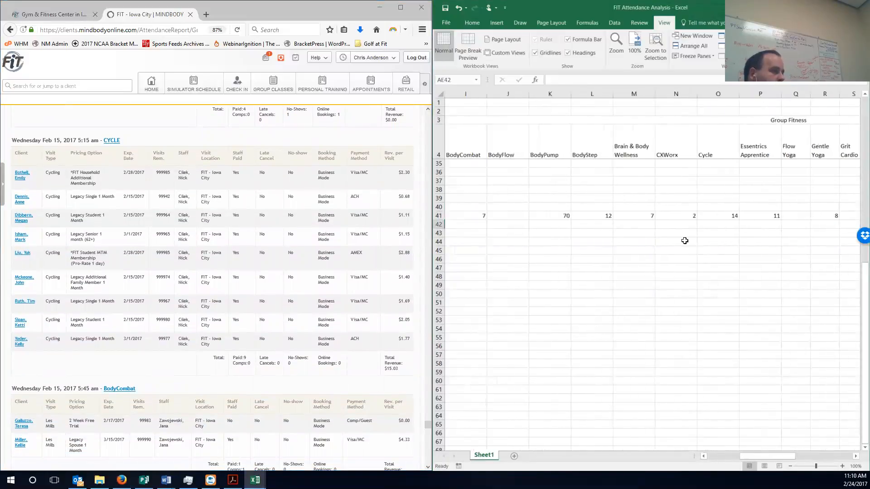
left_click(727, 215)
left_click(586, 77)
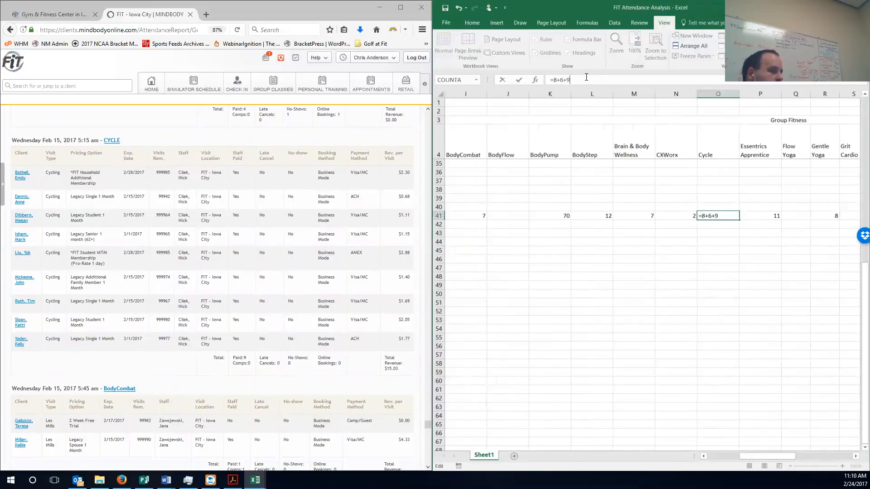
key("Return")
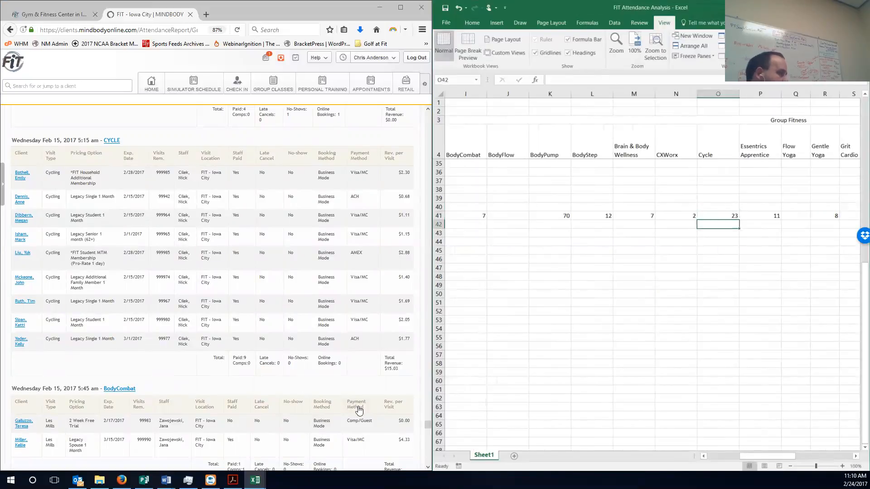
Add up the Wednesday 5:45 am BodyCombat paid and comp totals in MINDBODY and extend Excel's BodyCombat cell I41 to =7+2
left_click(428, 467)
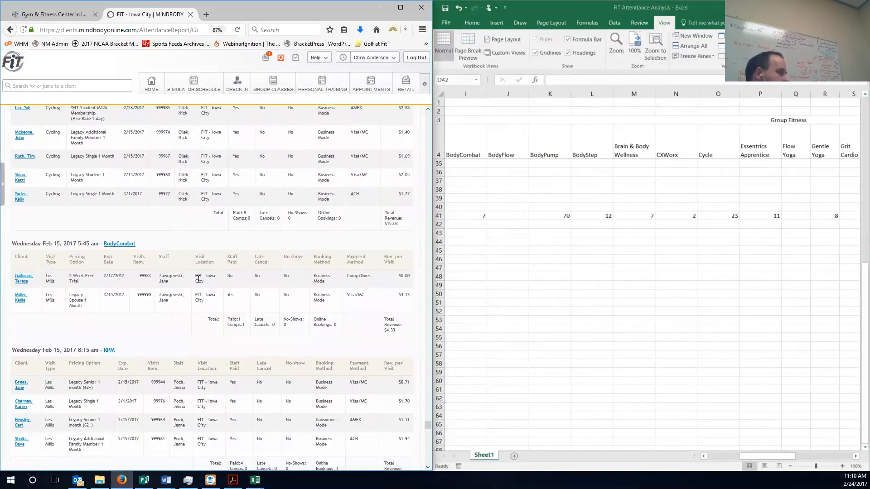
left_click(481, 216)
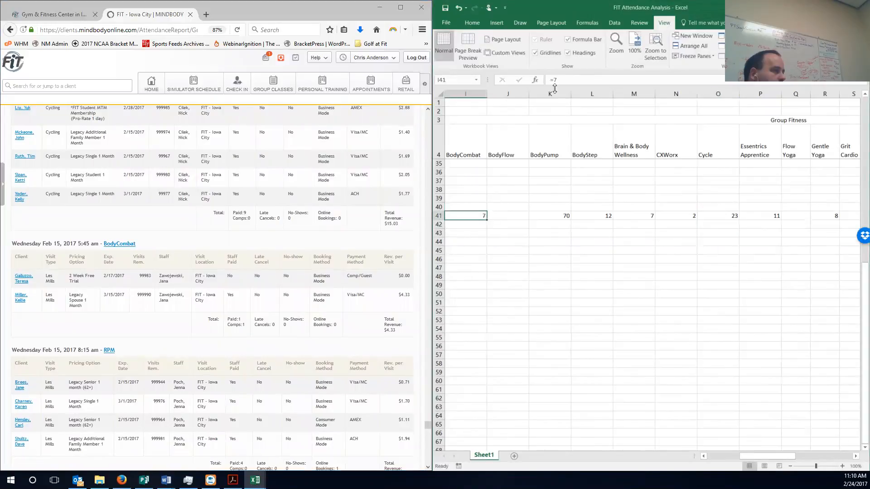
left_click(567, 80)
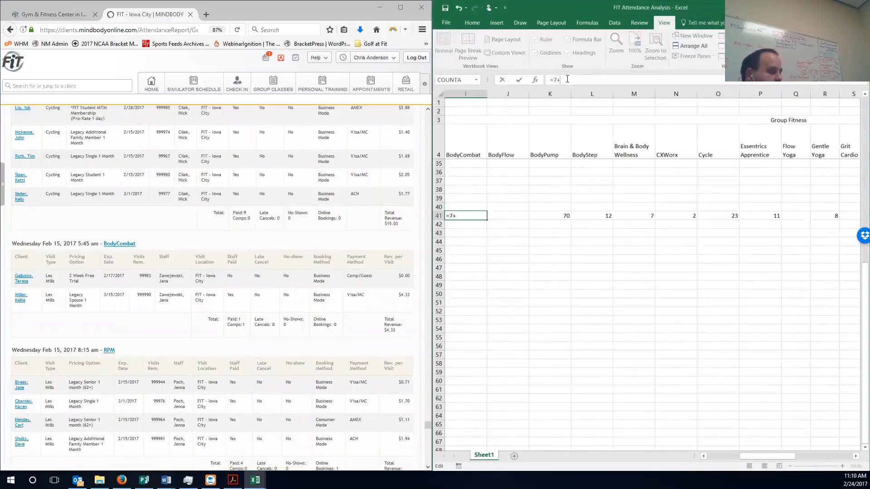
key("Return")
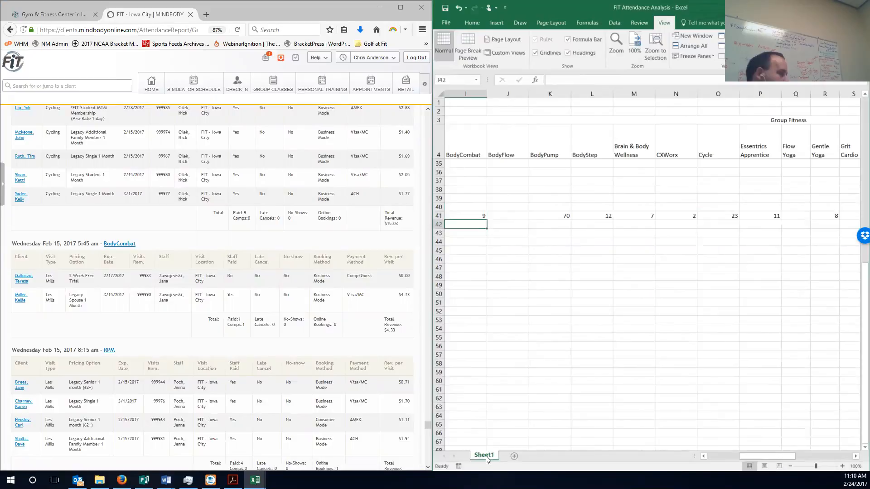
Find the Wednesday 8:15 am RPM total in MINDBODY and extend Excel's RPM cell AA41 to =22+7+4
scroll(297, 311, "down", 3)
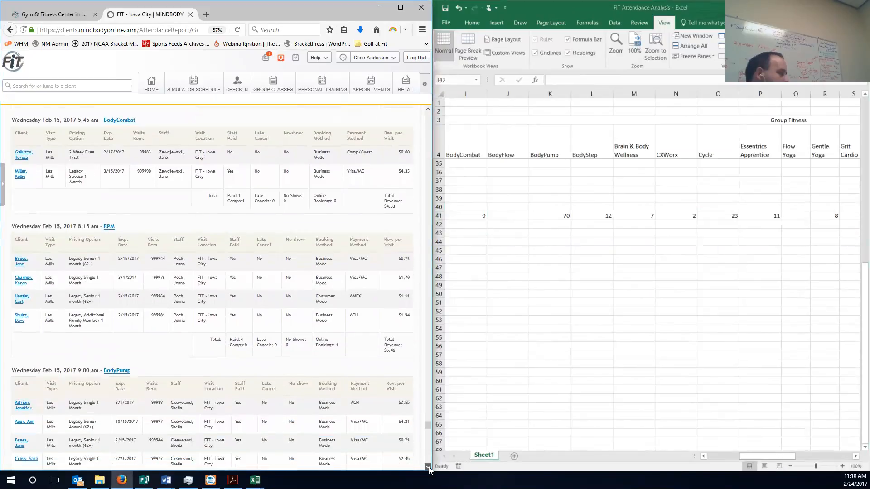
left_click(778, 455)
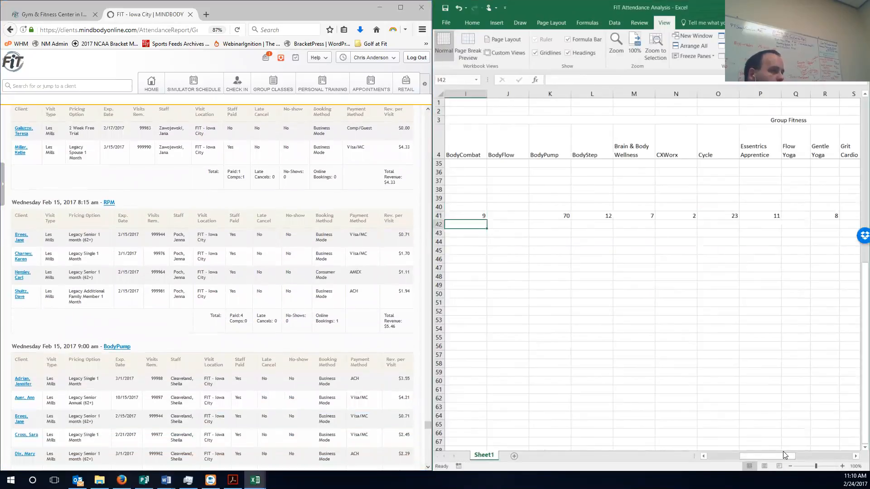
left_click_drag(786, 457, 823, 456)
left_click(721, 215)
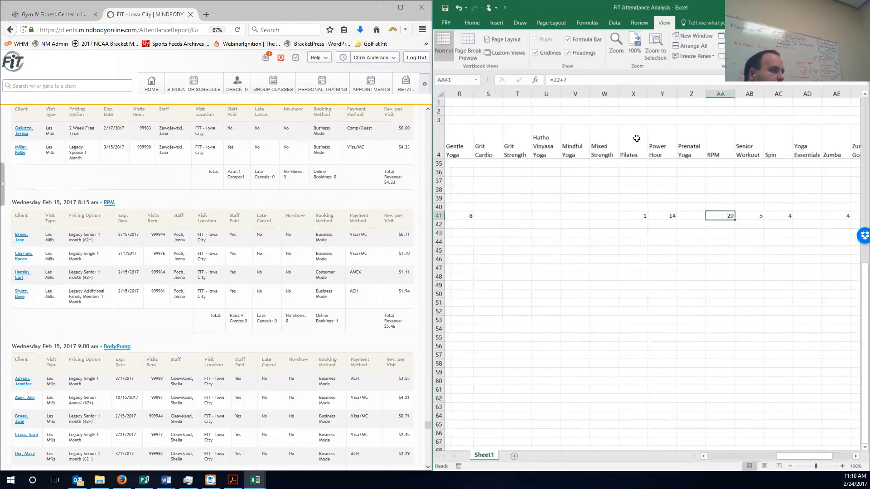
left_click(579, 80)
type("+4")
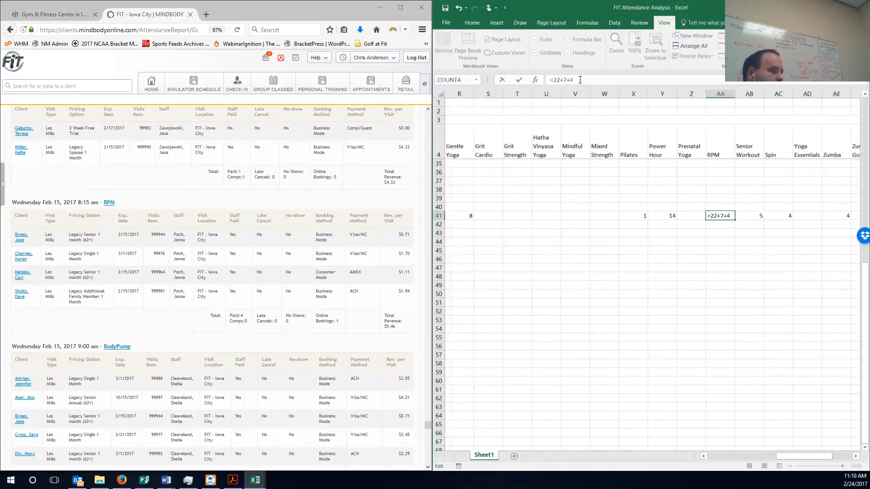
key("Return")
Add up the Wednesday 9:00 am BodyPump paid and comp totals in MINDBODY and extend Excel's BodyPump cell K41 to =16+26+7+9+12+17
left_click_drag(796, 454, 791, 457)
left_click(429, 469)
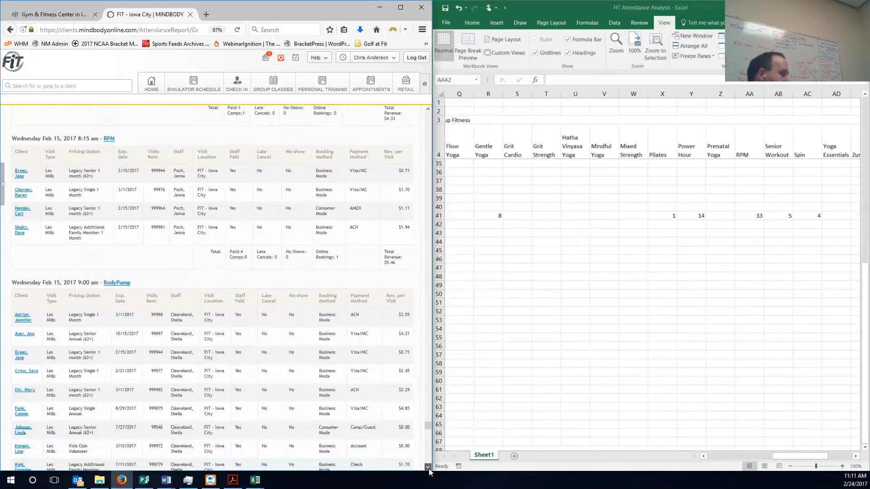
left_click(429, 467)
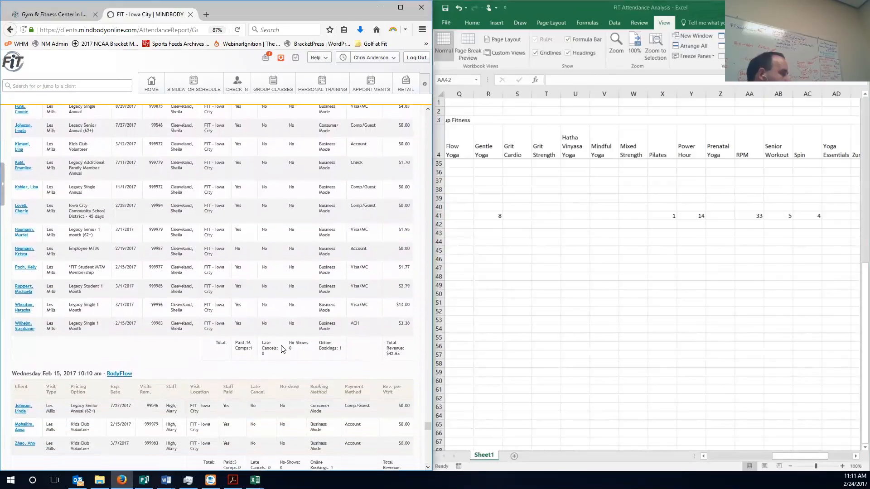
left_click_drag(258, 349, 235, 342)
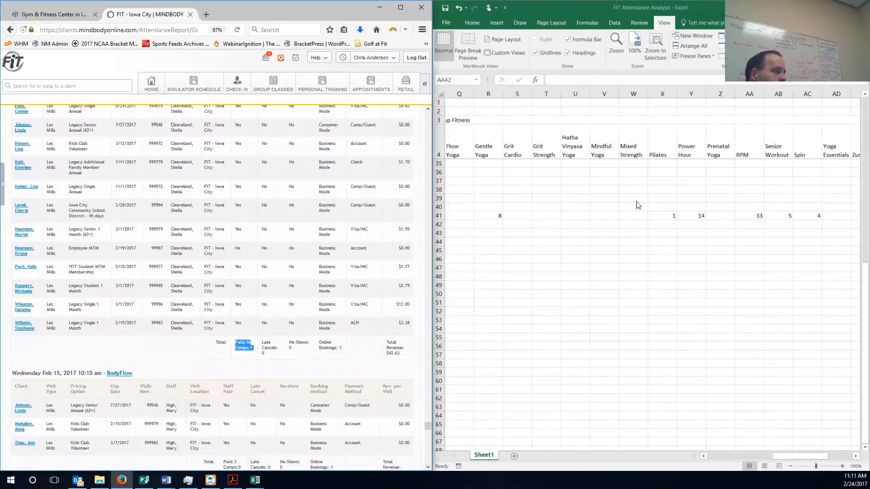
left_click_drag(792, 455, 748, 462)
left_click(594, 213)
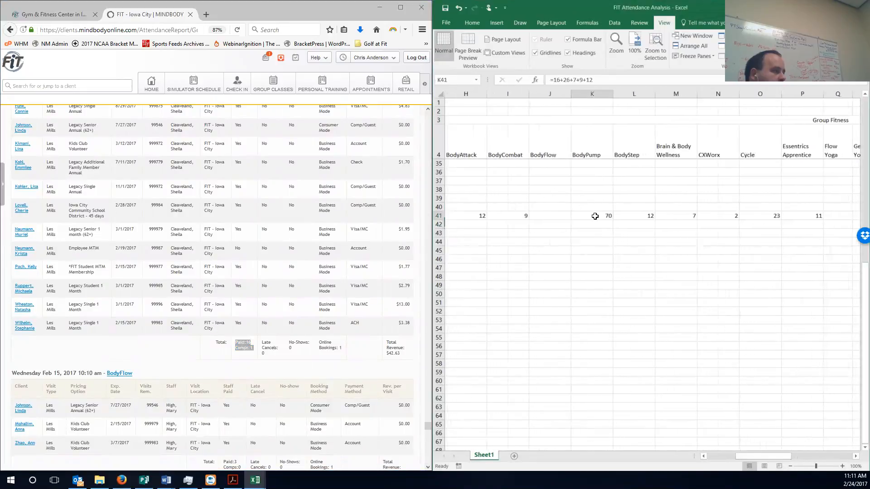
left_click(600, 81)
type("+")
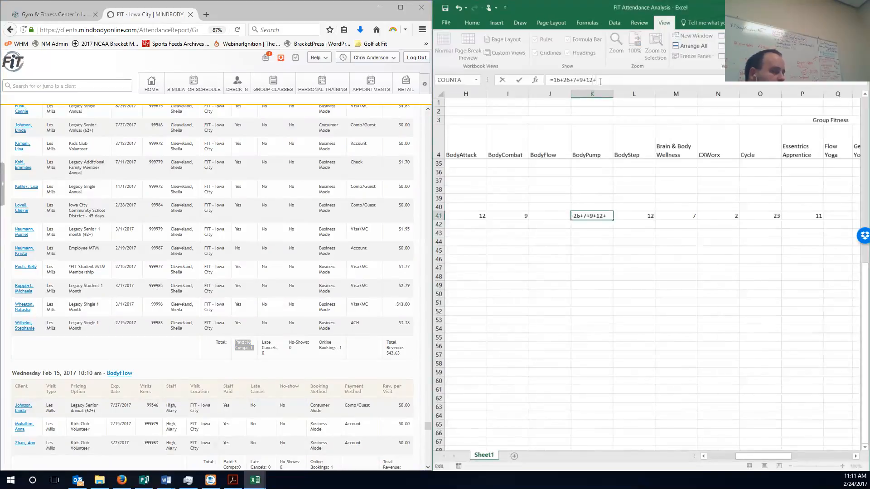
type("17")
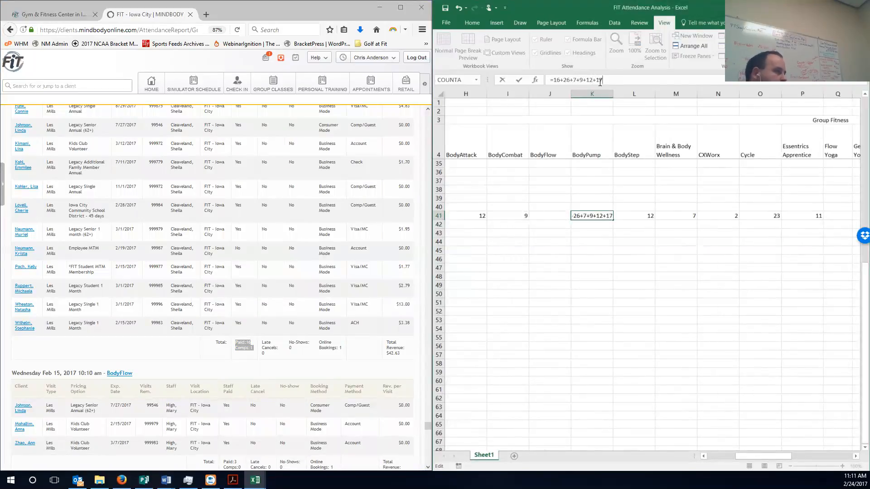
key("Return")
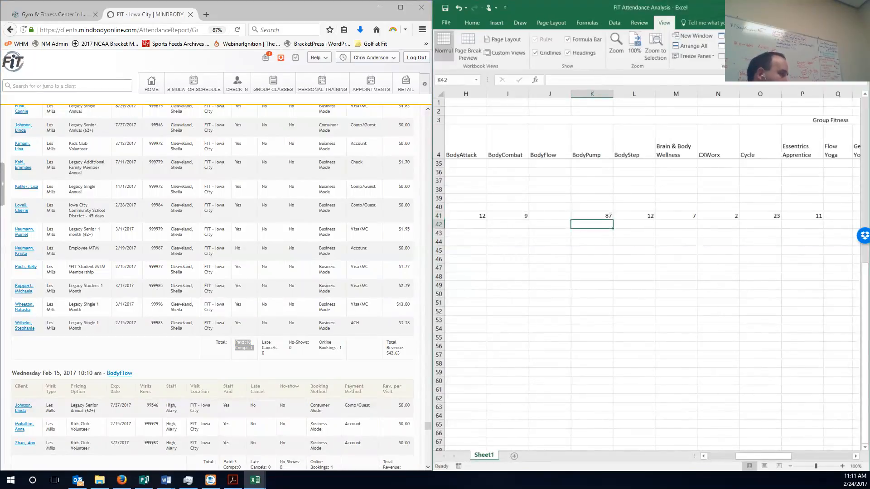
Find the Wednesday 10:10 am BodyFlow total in MINDBODY and enter =3 in Excel's BodyFlow cell J41
left_click(427, 469)
scroll(426, 469, "down", 7)
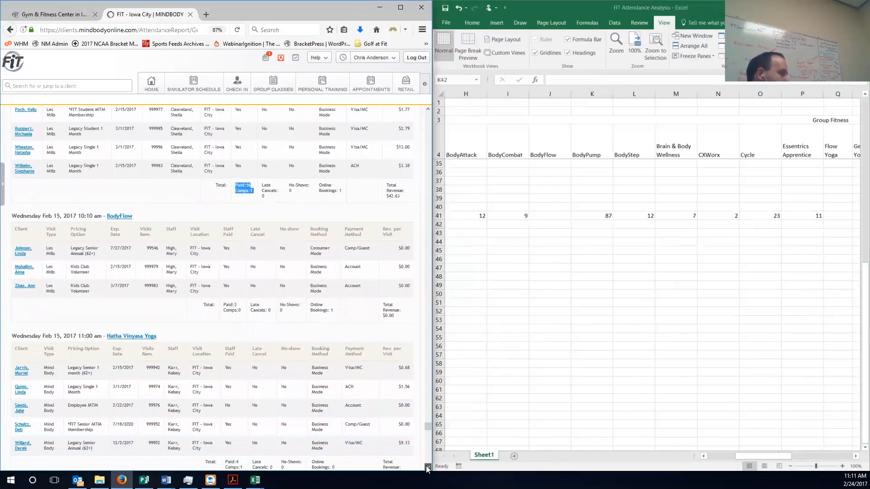
left_click_drag(234, 278, 231, 278)
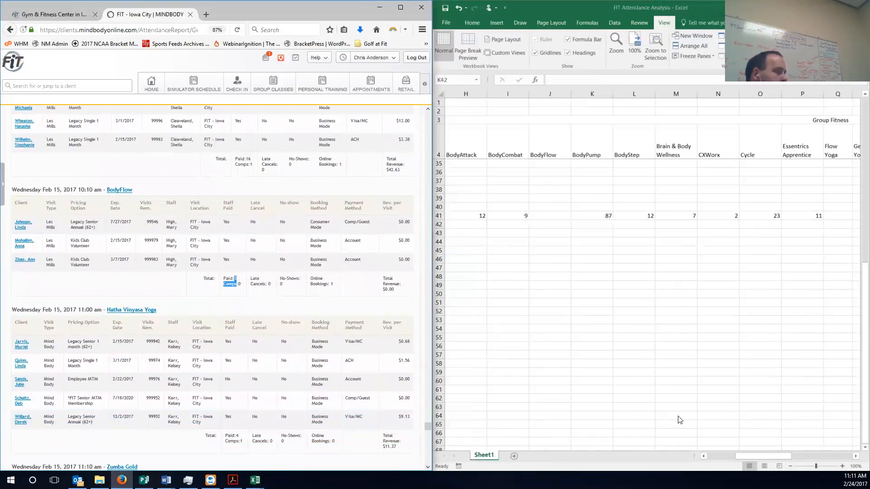
left_click(557, 217)
type("=")
left_click(557, 216)
type("=3")
key("Return")
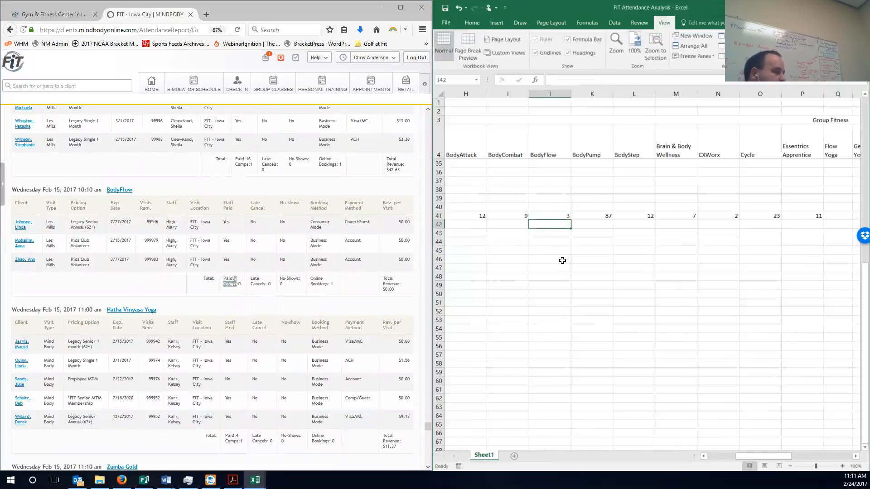
Add up the Wednesday 11:00 am Hatha Vinyasa Yoga paid and comp totals in MINDBODY and enter =5 in Excel's cell U41
left_click(429, 467)
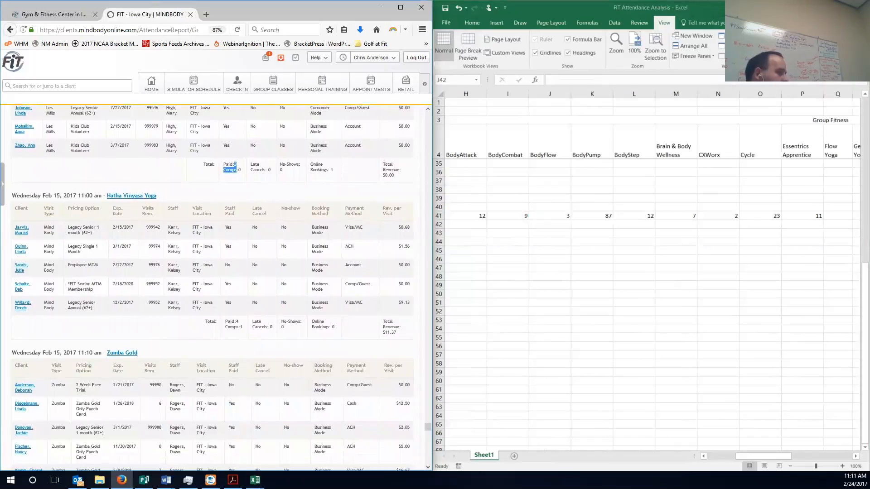
left_click_drag(766, 455, 798, 448)
left_click(738, 230)
left_click(744, 216)
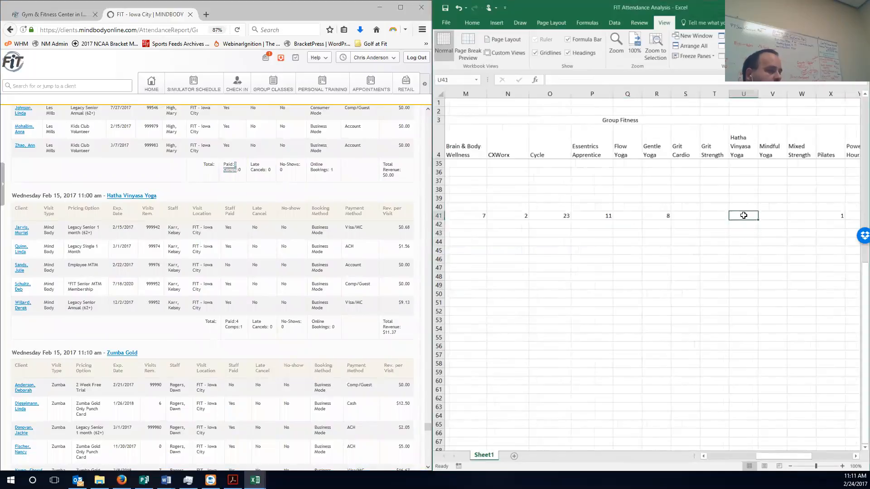
type("=5")
key("Return")
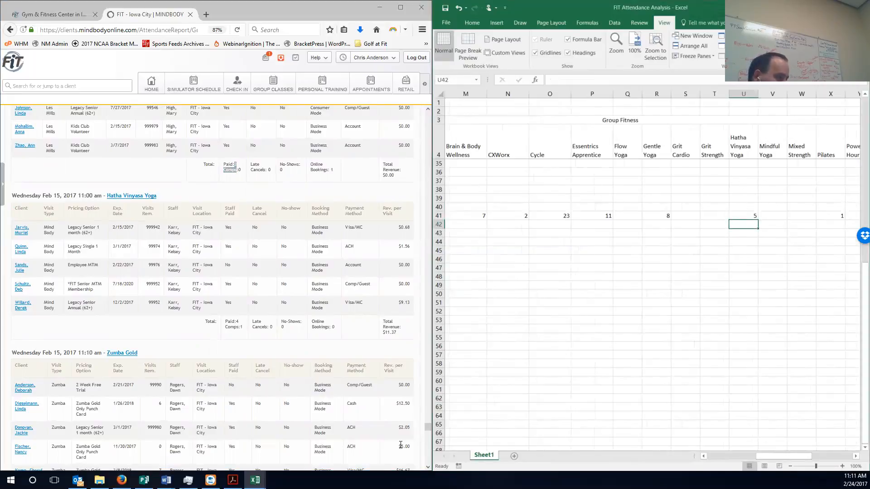
Add up the Wednesday 11:10 am Zumba Gold paid and comp totals in MINDBODY and enter =9 in Excel's Zumba Gold cell AF41
left_click(427, 468)
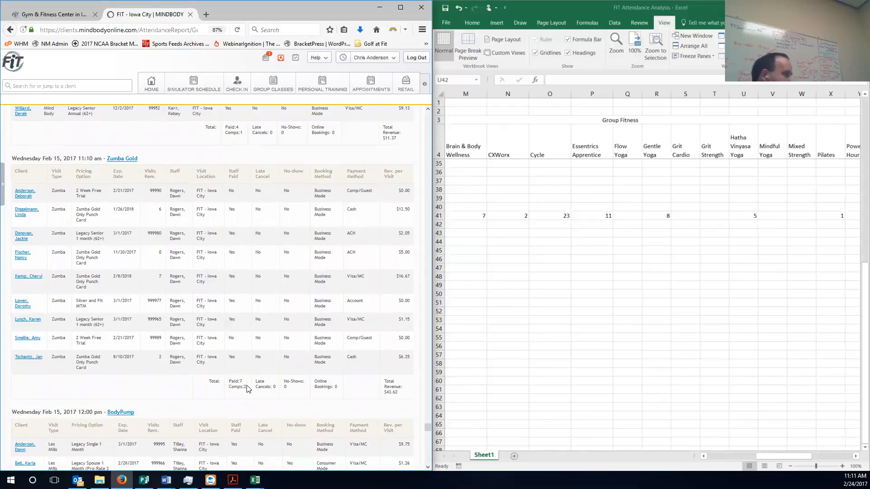
left_click(756, 455)
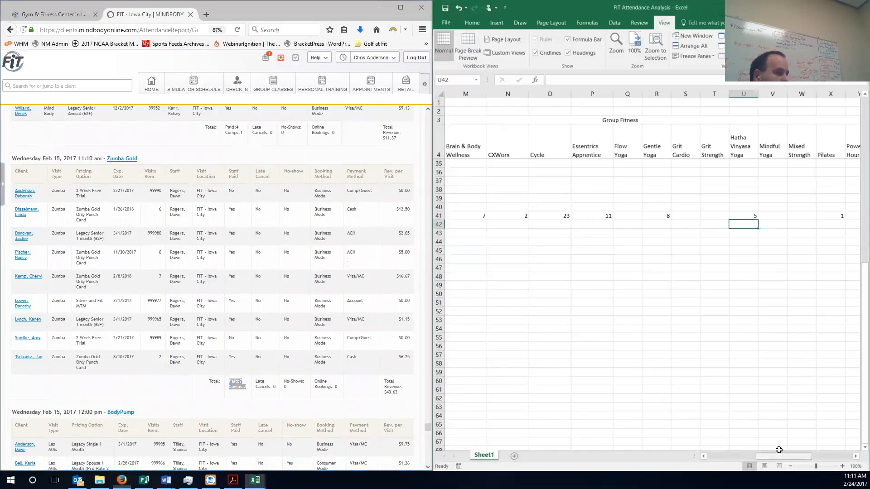
left_click_drag(786, 456, 826, 425)
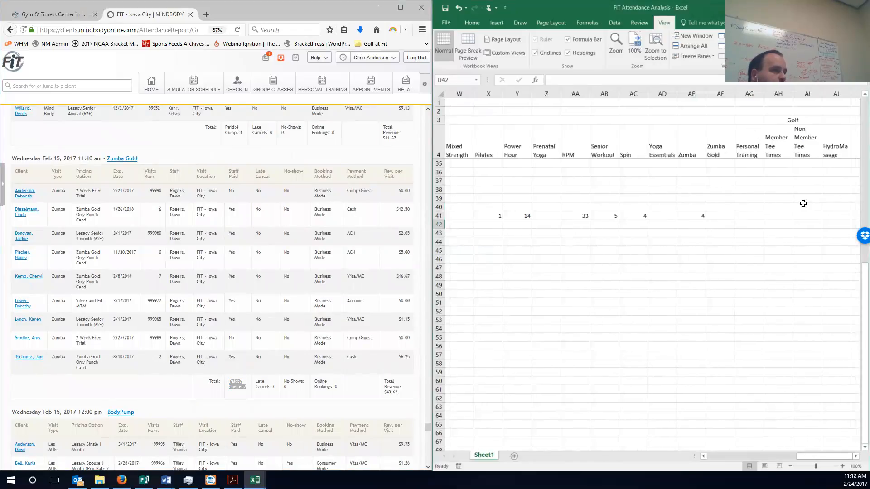
left_click(721, 216)
type("=")
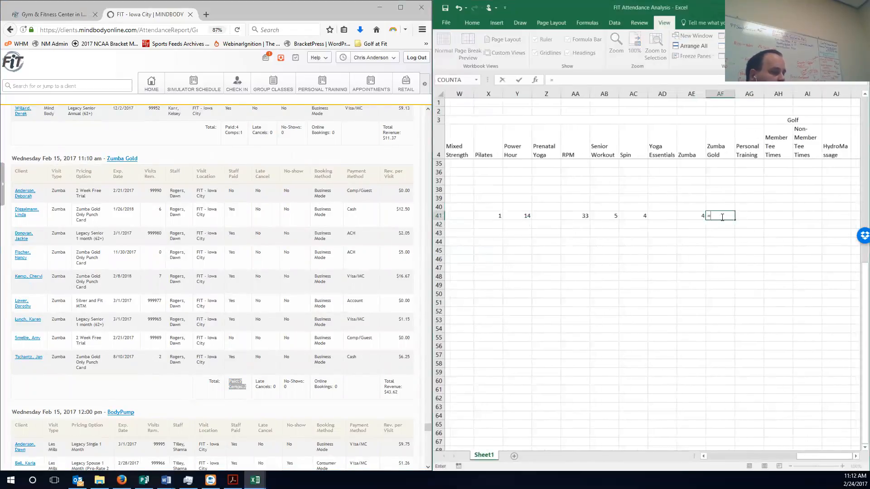
type("9")
key("Return")
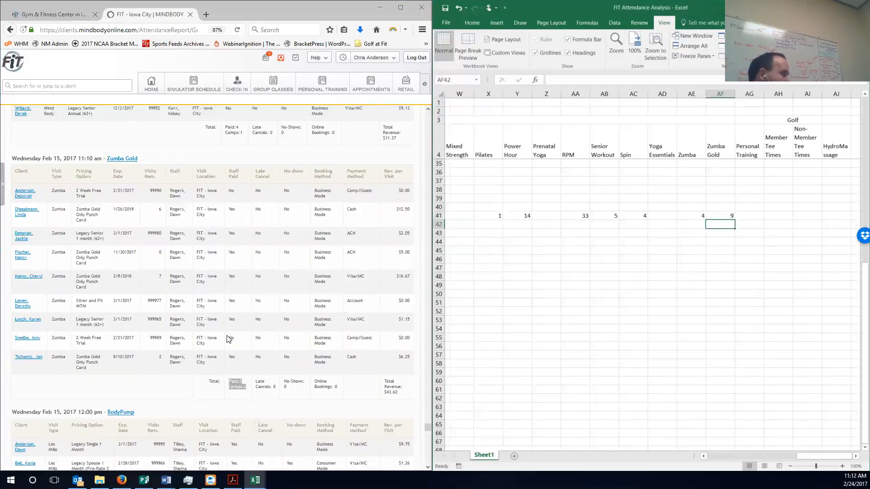
Find the Wednesday 12:00 pm BodyPump total in MINDBODY and extend Excel's BodyPump cell K41 to =16+26+7+9+12+17+4
left_click(202, 386)
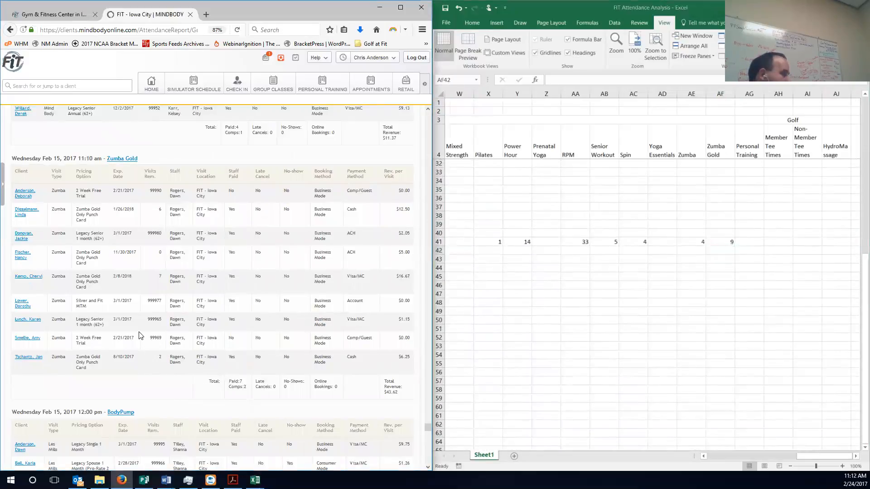
scroll(158, 375, "down", 5)
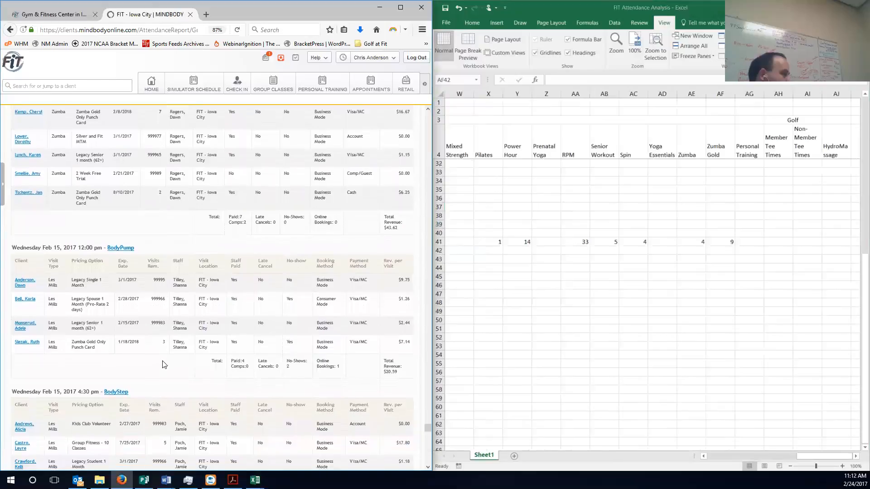
left_click(743, 455)
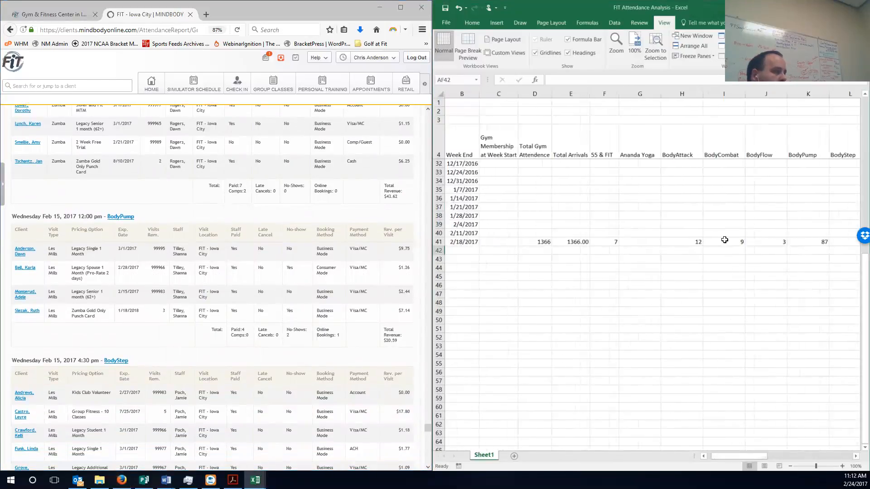
left_click(802, 240)
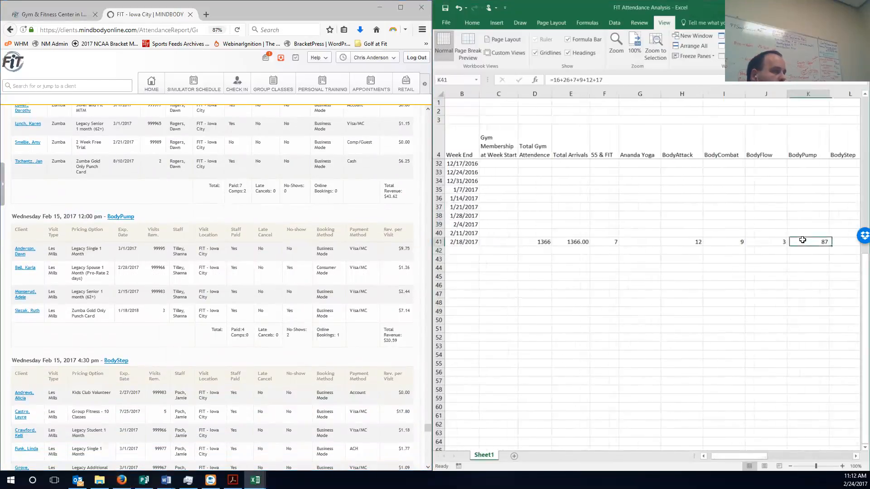
left_click(612, 81)
type("+4")
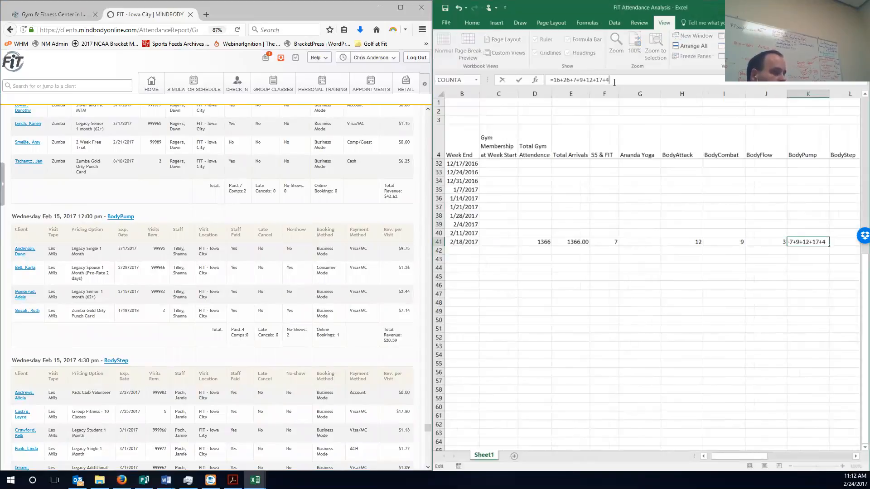
key("Return")
Find the Wednesday 4:30 pm BodyStep total in MINDBODY and extend Excel's BodyStep cell L41 to =7+5+9
left_click(428, 468)
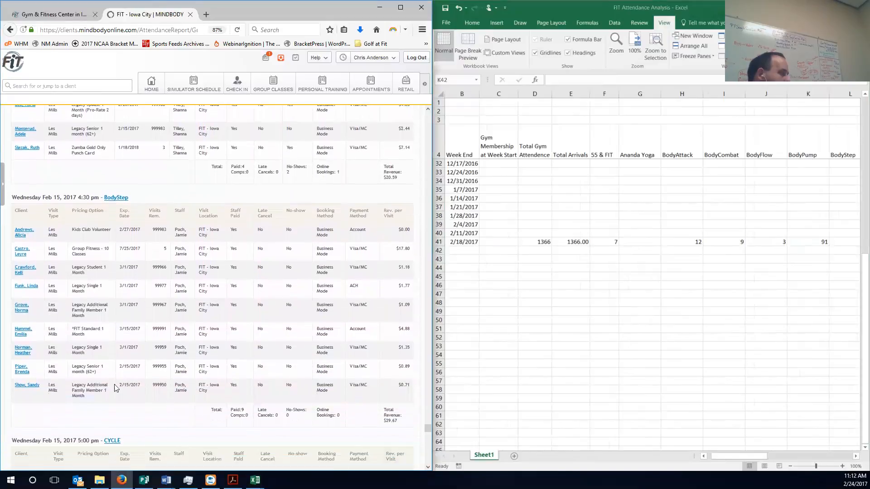
left_click(744, 455)
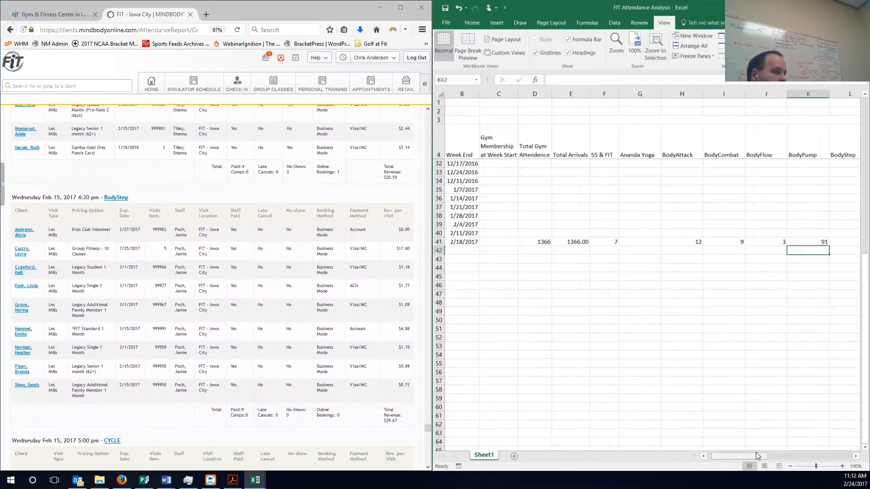
left_click_drag(750, 455, 765, 451)
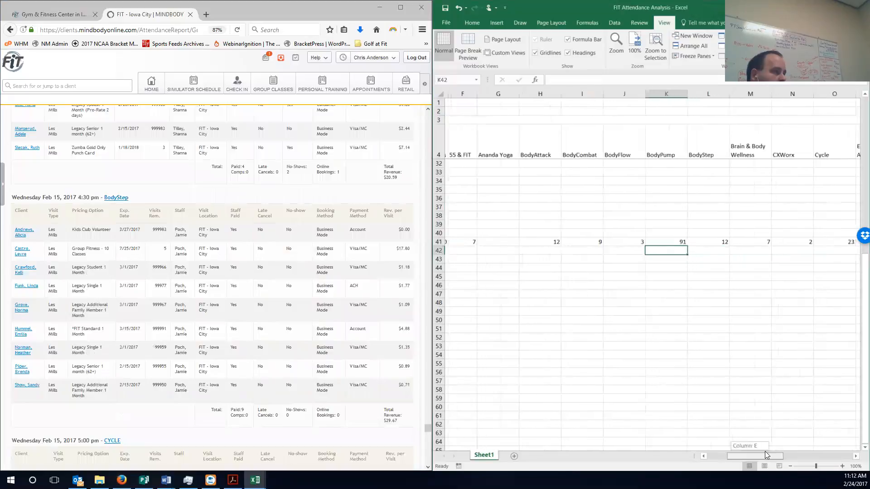
left_click(679, 241)
left_click(707, 242)
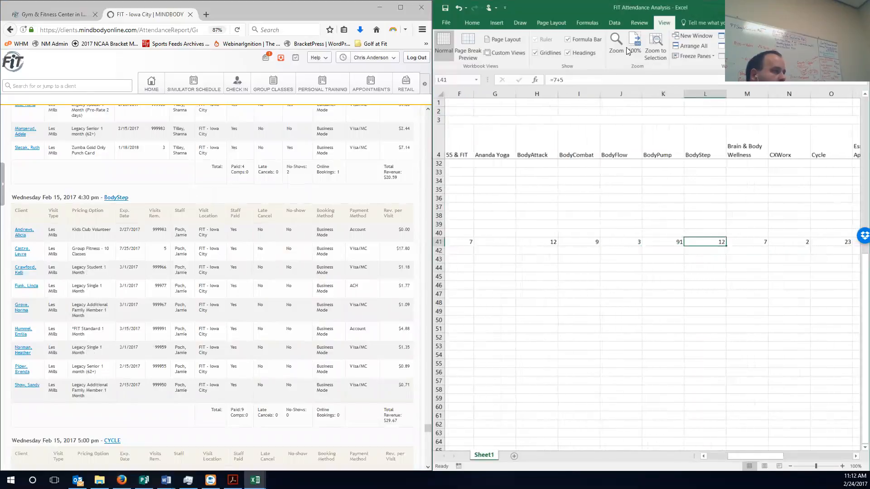
left_click(575, 80)
type("+9")
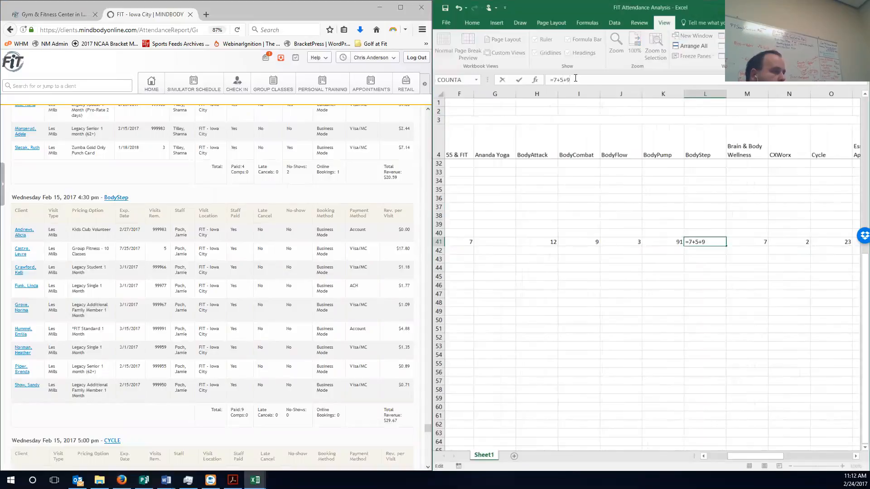
key("Return")
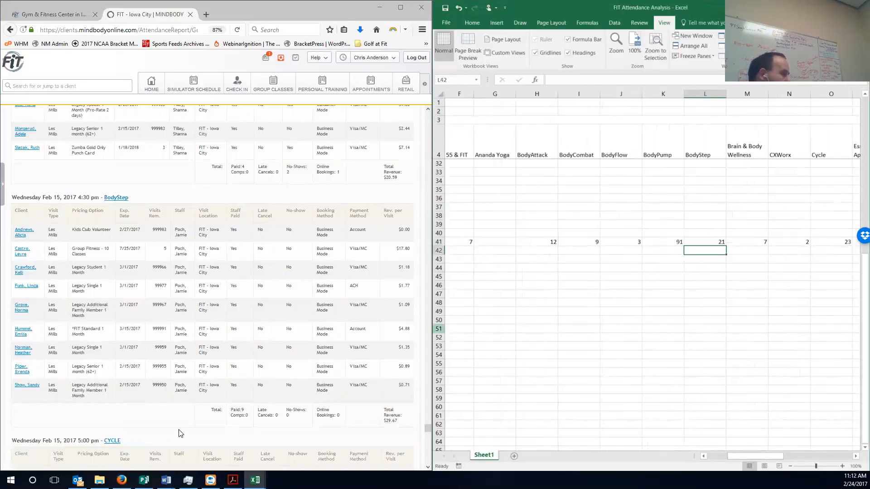
Add up the Wednesday 5:00 pm Cycle paid and comp totals in MINDBODY and extend Excel's Cycle cell O41 to =8+6+9+17
left_click(175, 420)
scroll(175, 420, "down", 10)
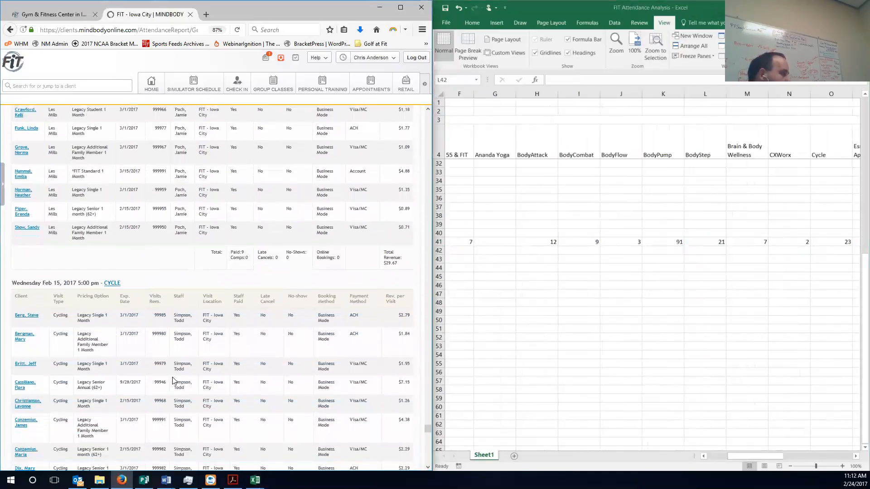
scroll(170, 370, "down", 5)
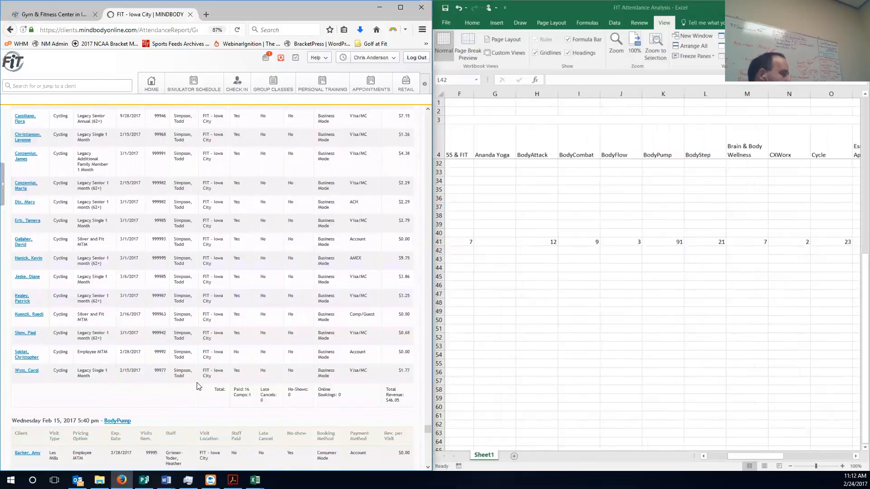
left_click_drag(259, 398, 234, 389)
left_click(763, 457)
left_click_drag(763, 456, 793, 456)
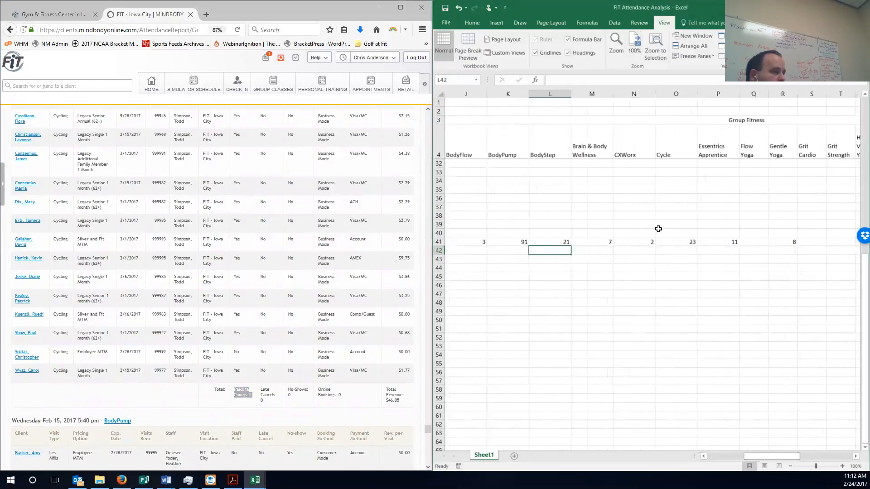
key("Up")
left_click(676, 241)
left_click(599, 81)
type("+17")
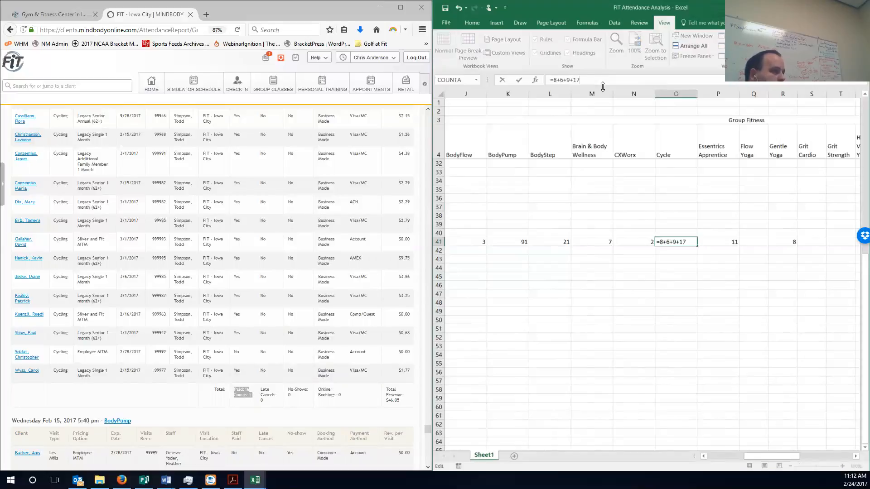
key("Return")
Add up the Wednesday 5:40 pm BodyPump paid and comp totals in MINDBODY and extend Excel's BodyPump cell K41 to =16+26+7+9+12+17+4+8
left_click(145, 410)
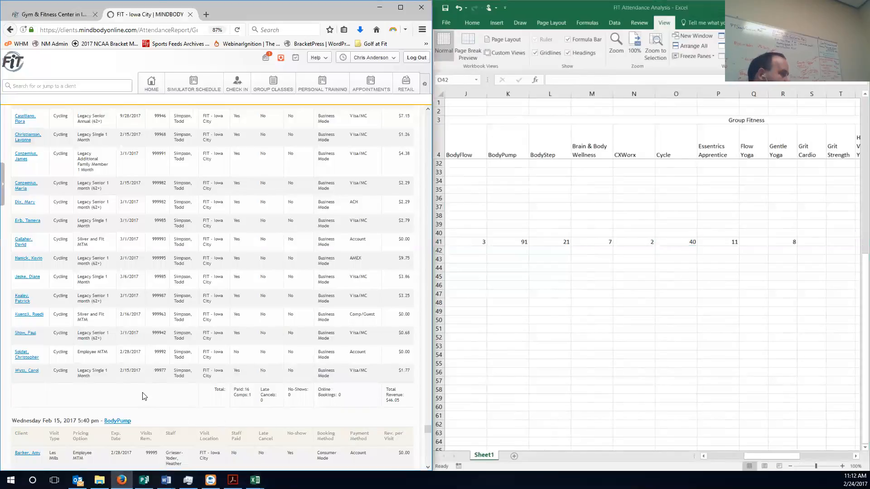
scroll(145, 399, "down", 10)
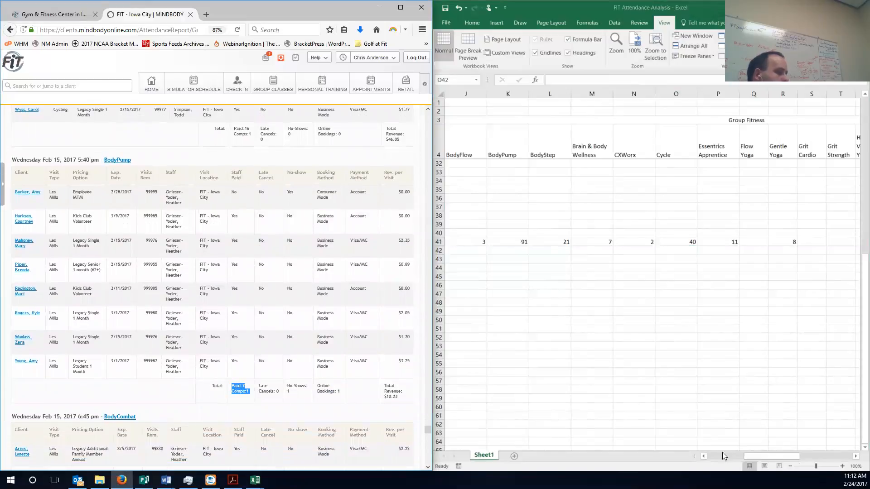
left_click(510, 236)
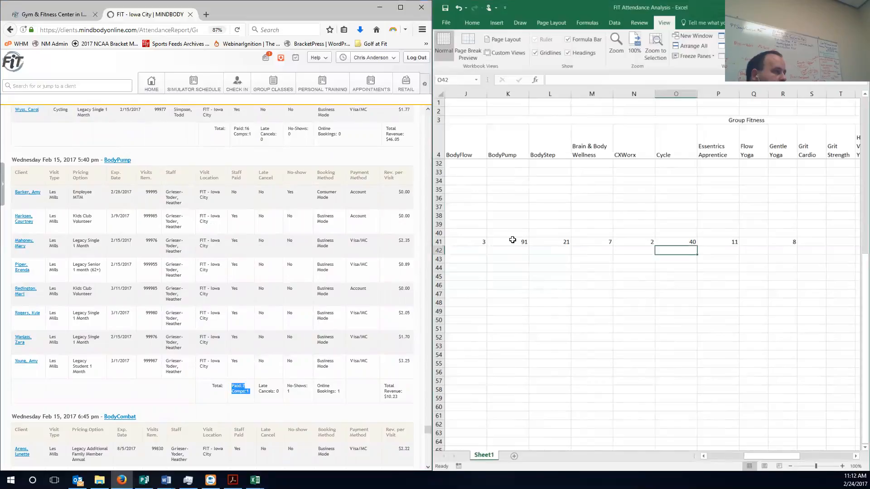
left_click(511, 241)
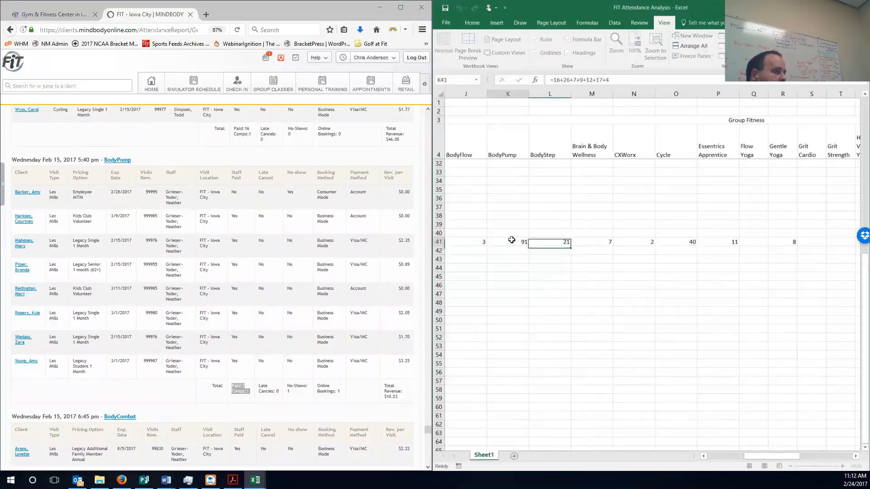
left_click(612, 80)
type("+8")
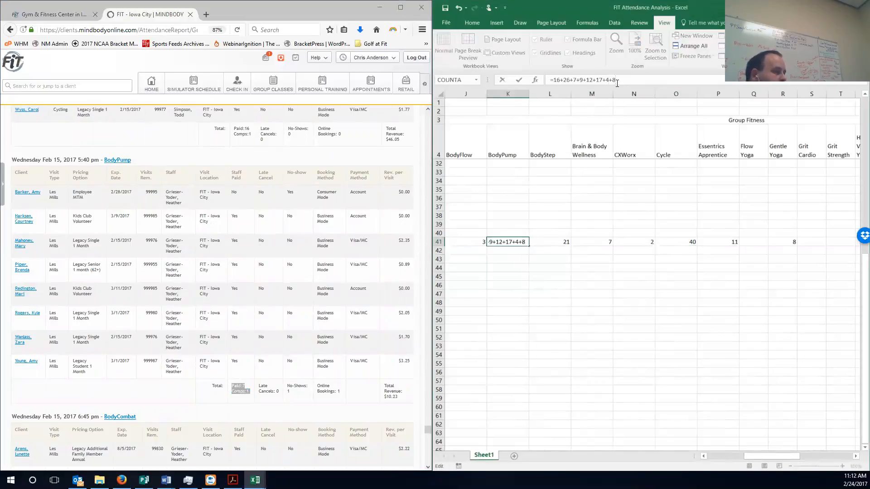
key("Return")
Find the Wednesday 6:45 pm BodyCombat total in MINDBODY and append +16 to the formula in Excel's BodyPump cell K41
left_click(127, 401)
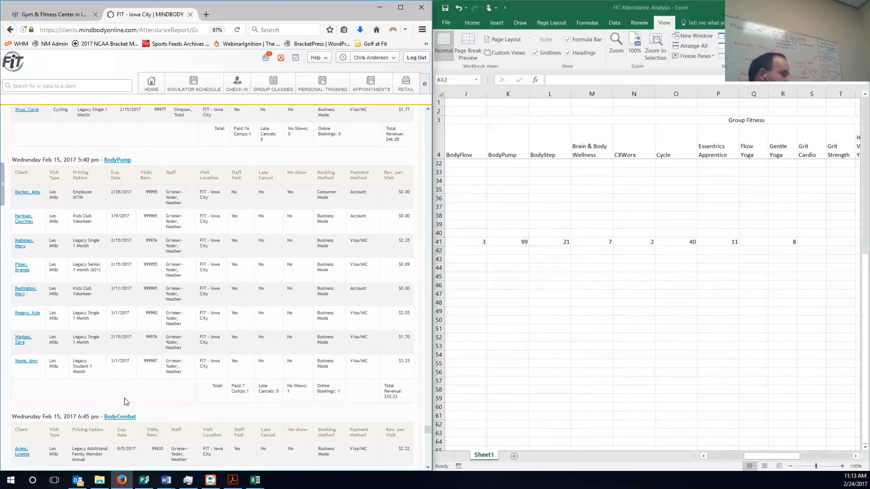
scroll(127, 401, "down", 10)
scroll(142, 374, "down", 3)
left_click_drag(251, 385, 240, 380)
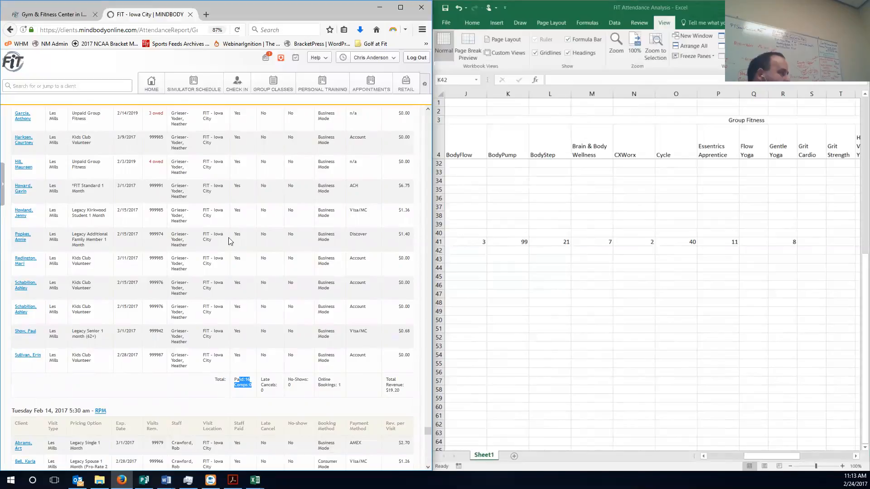
left_click(520, 241)
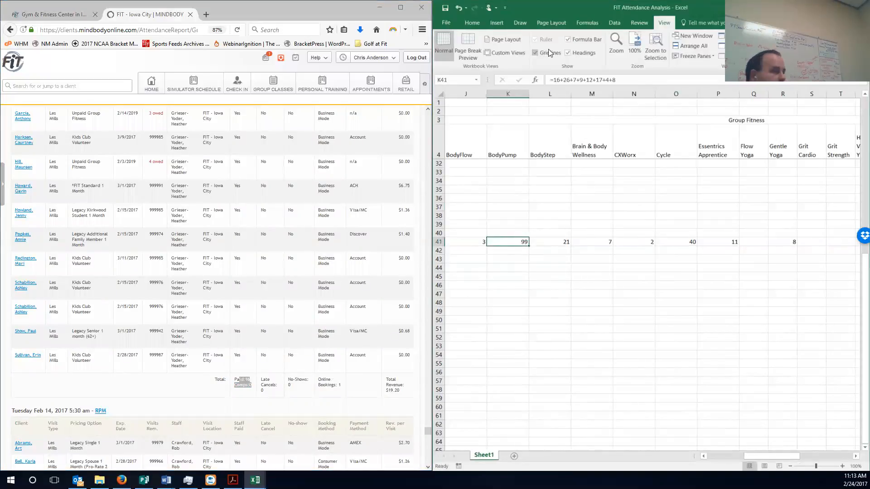
left_click(627, 80)
type("+16")
key("Return")
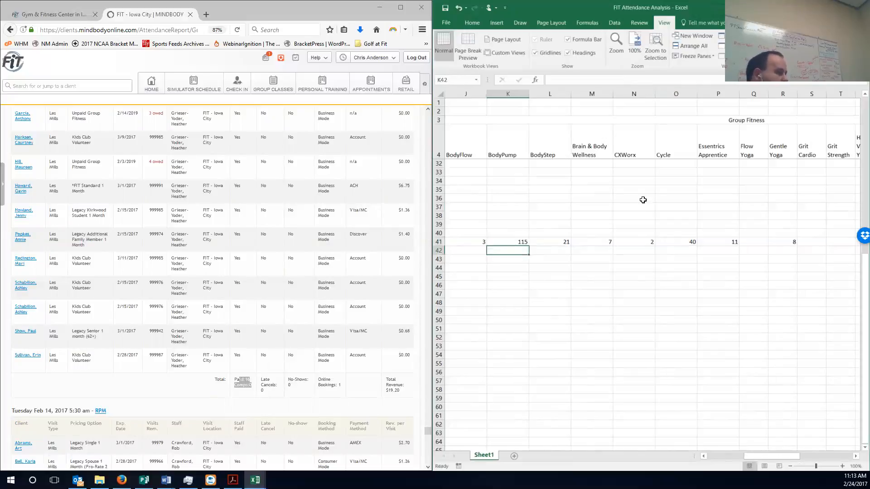
Add up the Tuesday 5:30 am RPM paid and comp totals in MINDBODY and extend Excel's RPM cell AA41 to =22+7+4+13
left_click(91, 383)
scroll(122, 363, "down", 10)
scroll(133, 353, "down", 13)
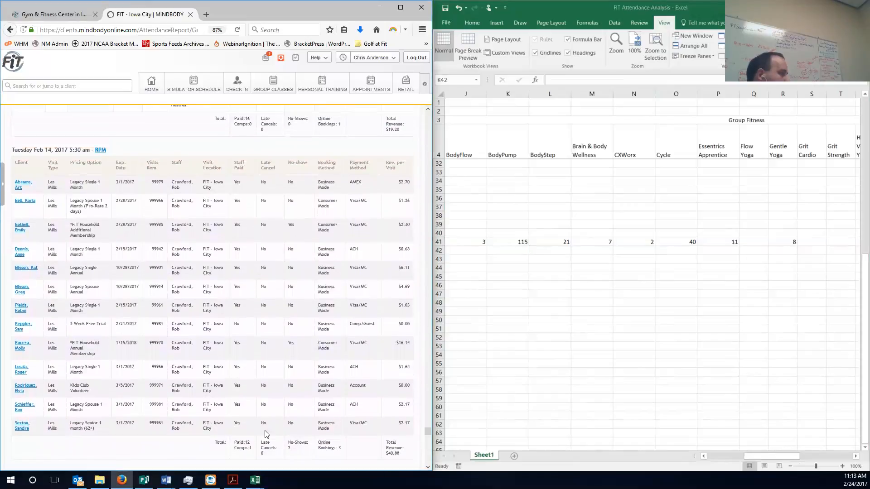
left_click_drag(770, 454, 805, 449)
left_click(725, 242)
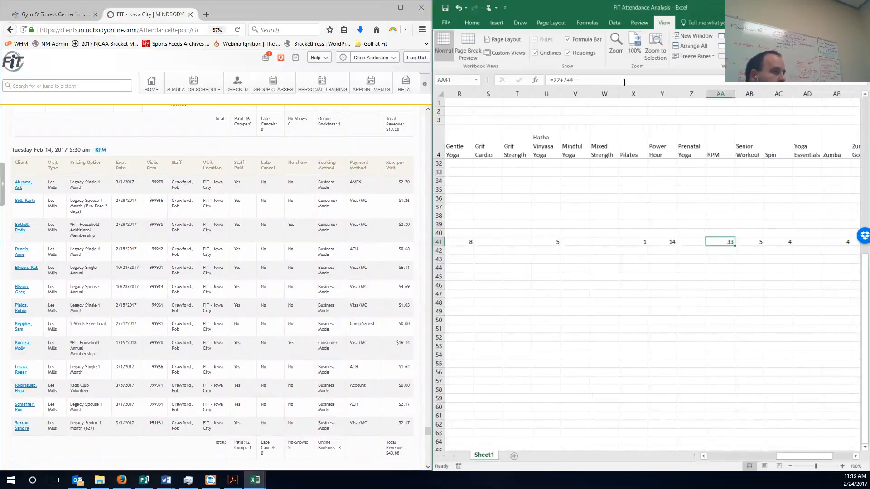
left_click(604, 78)
type("+13")
key("Return")
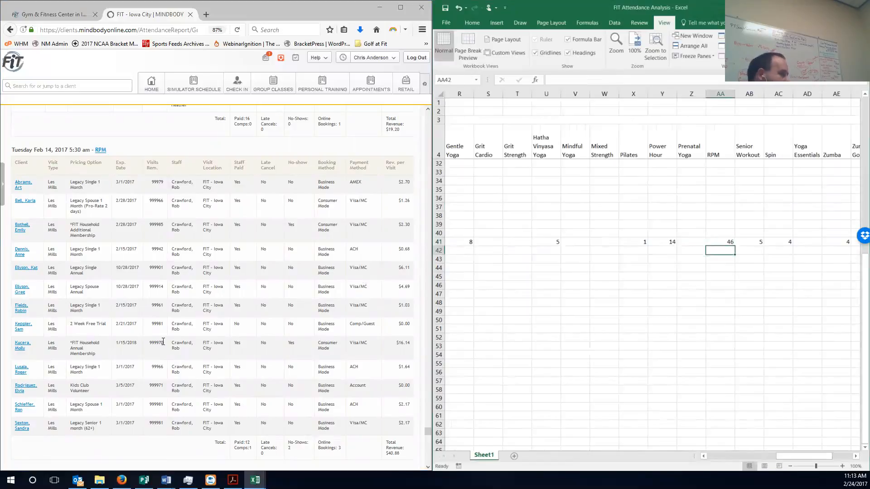
Find the Tuesday 5:30 am BodyPump total in MINDBODY and extend Excel's BodyPump cell K41 to =16+26+7+9+12+17+4+8+16+8
scroll(142, 440, "down", 13)
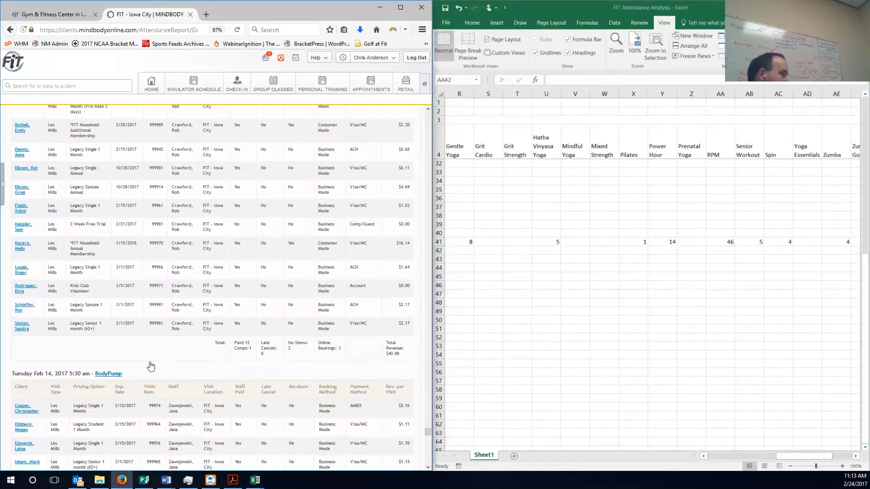
scroll(151, 313, "down", 1)
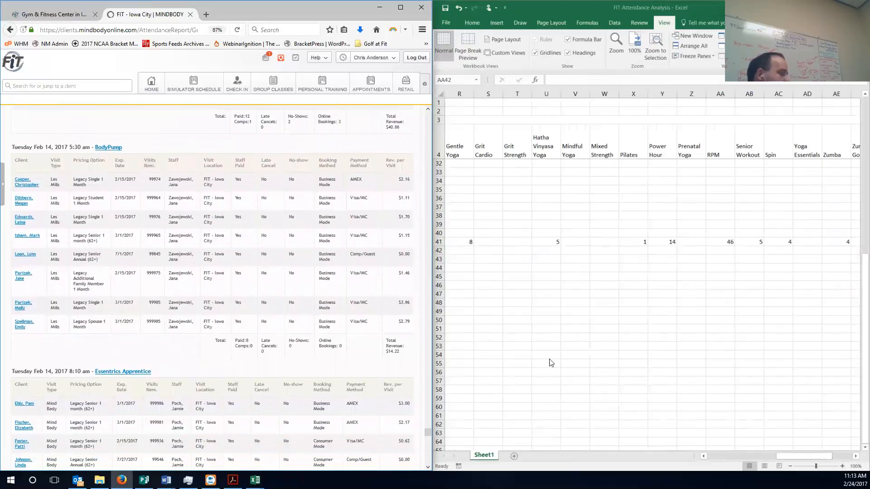
left_click(780, 459)
scroll(723, 456, "down", 1)
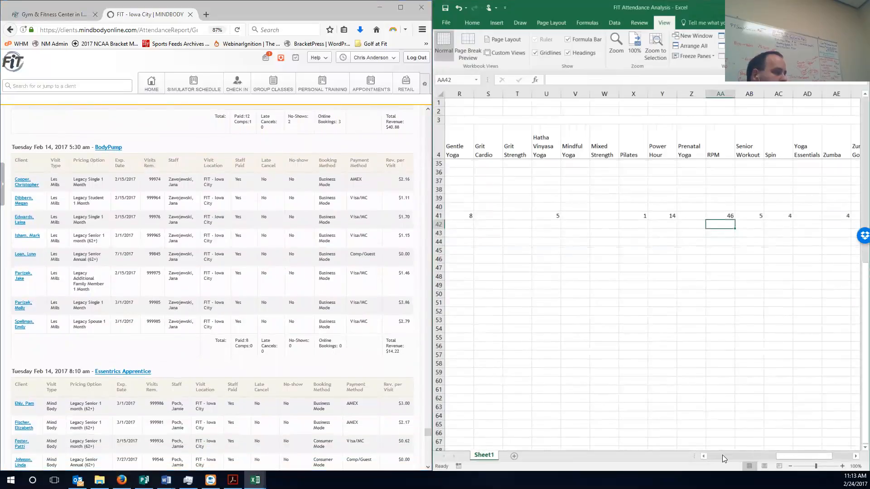
left_click(729, 456)
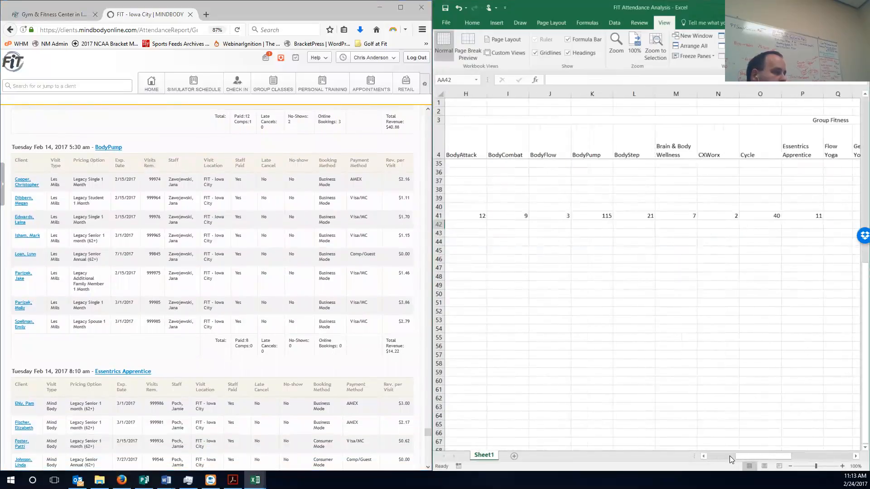
left_click(595, 214)
left_click(637, 79)
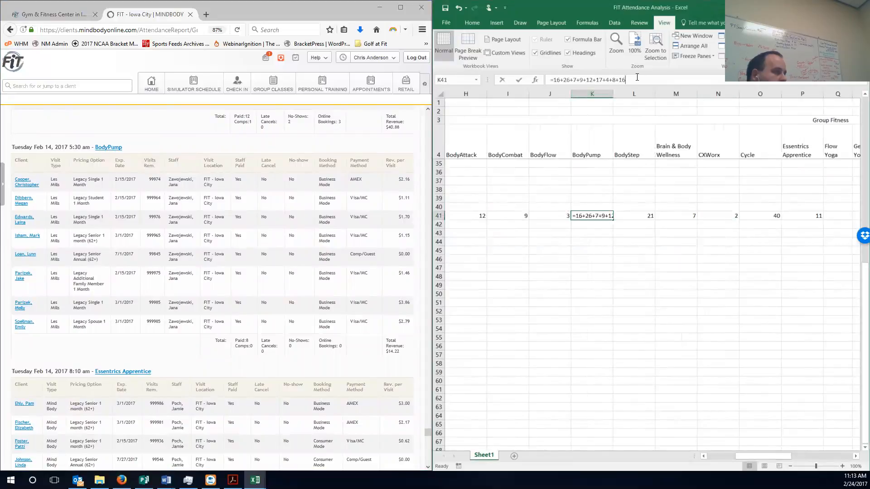
type("+8")
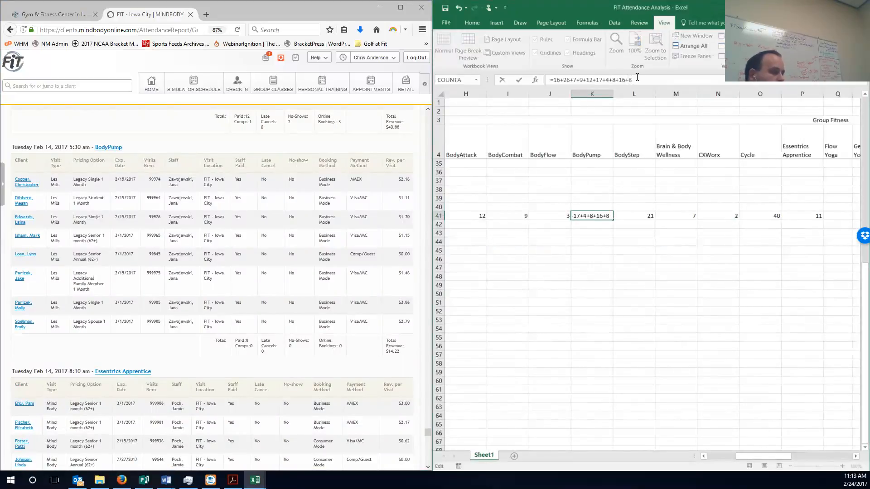
key("Return")
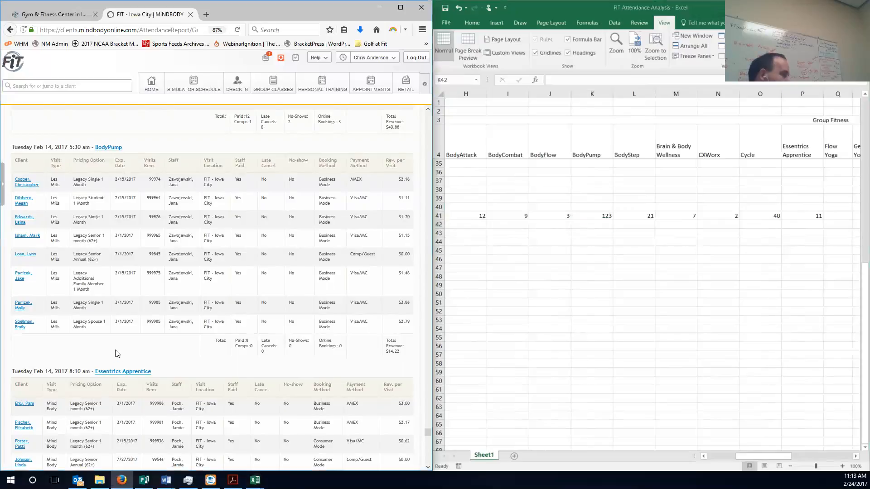
Find the Tuesday 8:10 am Essentrics Apprentice total in MINDBODY and extend Excel's Essentrics Apprentice cell P41 to =11+9
scroll(118, 353, "down", 5)
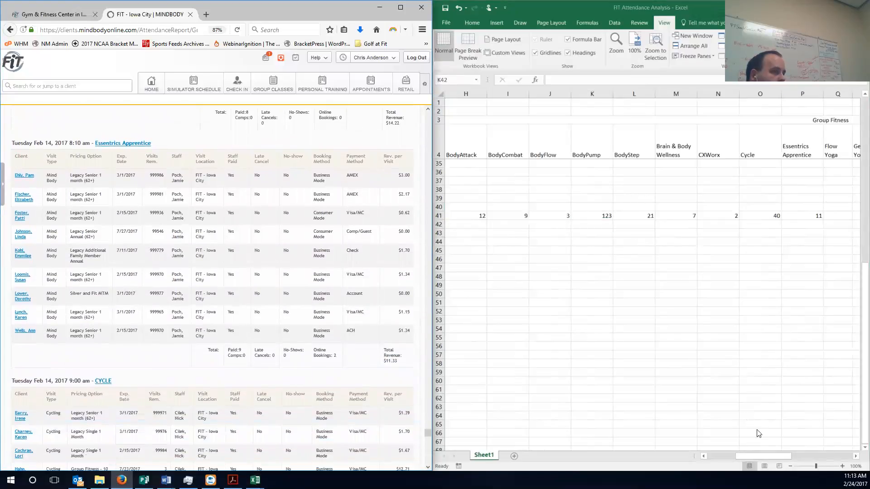
double_click(798, 214)
left_click(798, 214)
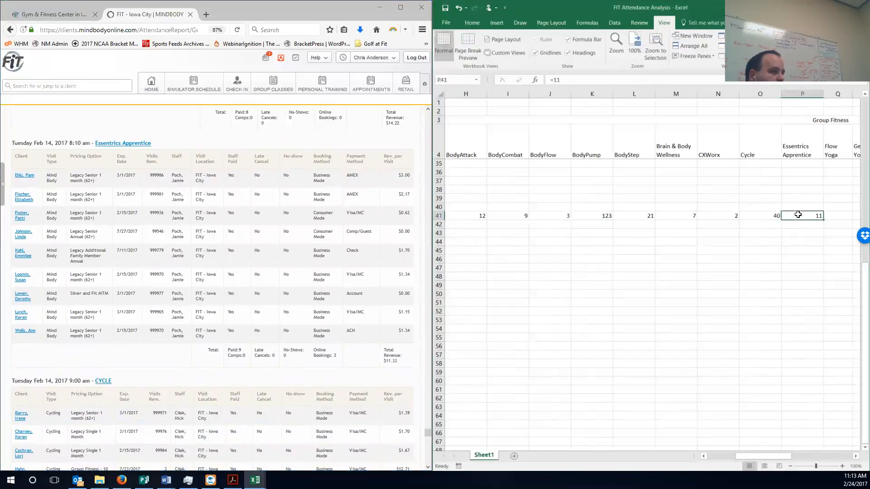
left_click(606, 80)
type("+9")
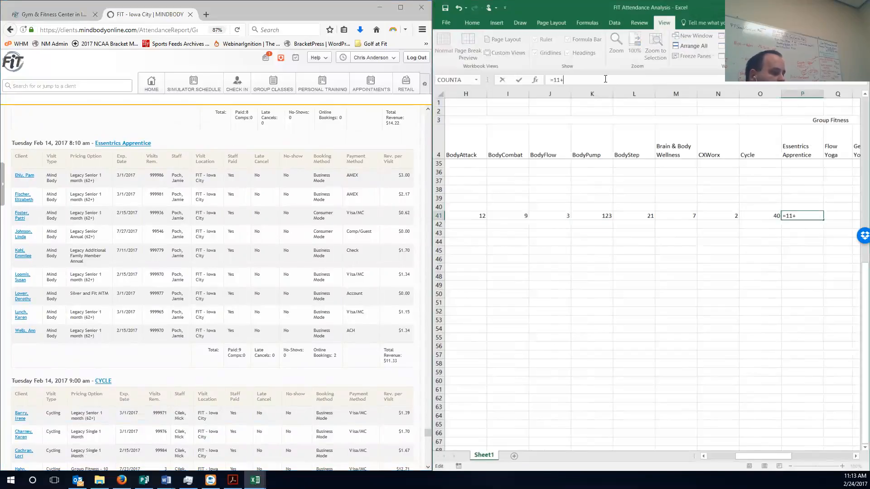
key("Return")
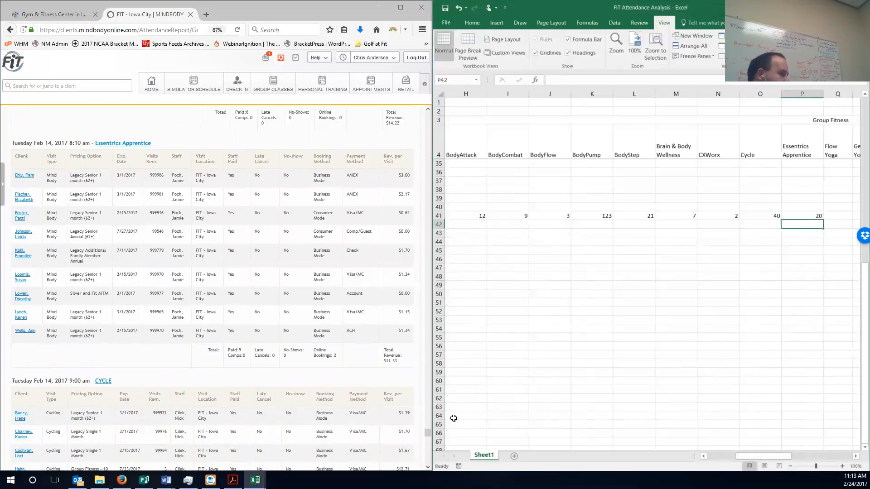
Find the Tuesday 9:00 am Cycle total in MINDBODY and append +7 to the formula in Excel's Cycle cell O41
left_click(428, 469)
left_click(428, 469)
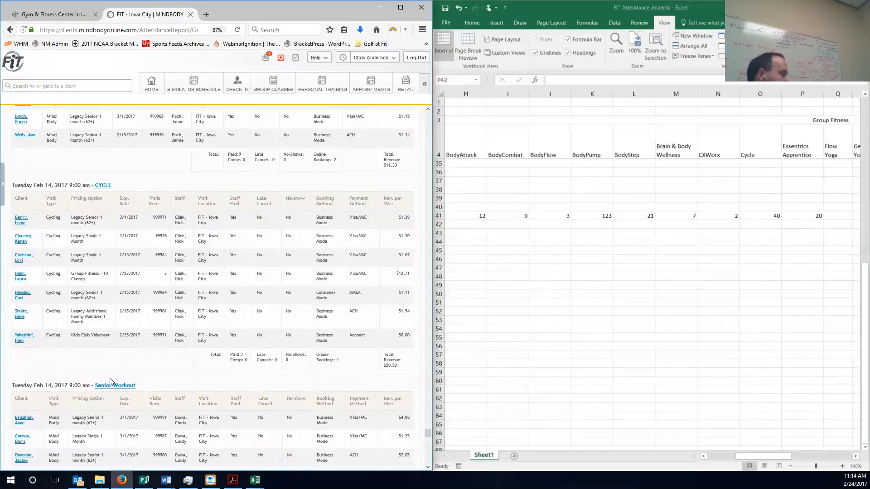
left_click(764, 216)
left_click(590, 81)
type("+")
type("7")
key("Return")
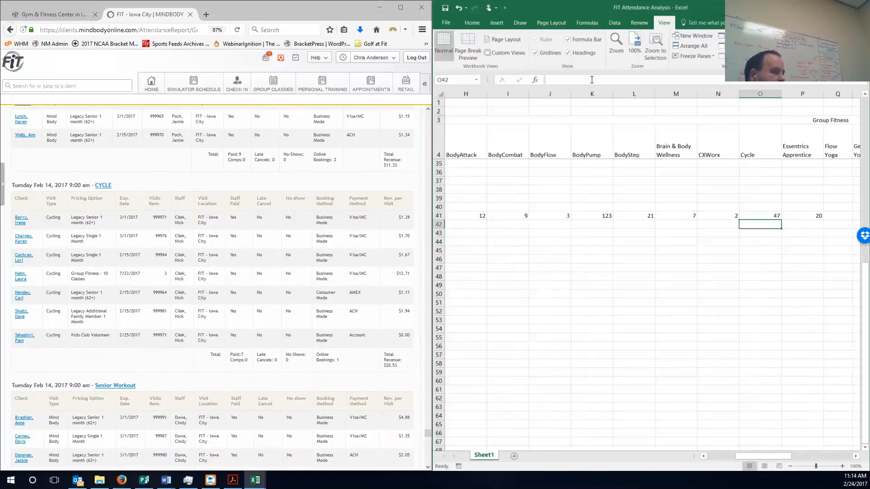
Find the Tuesday 9:00 am Senior Workout total in MINDBODY and extend Excel's Senior Workout cell AB41 to =5+10
left_click(428, 467)
left_click(428, 467)
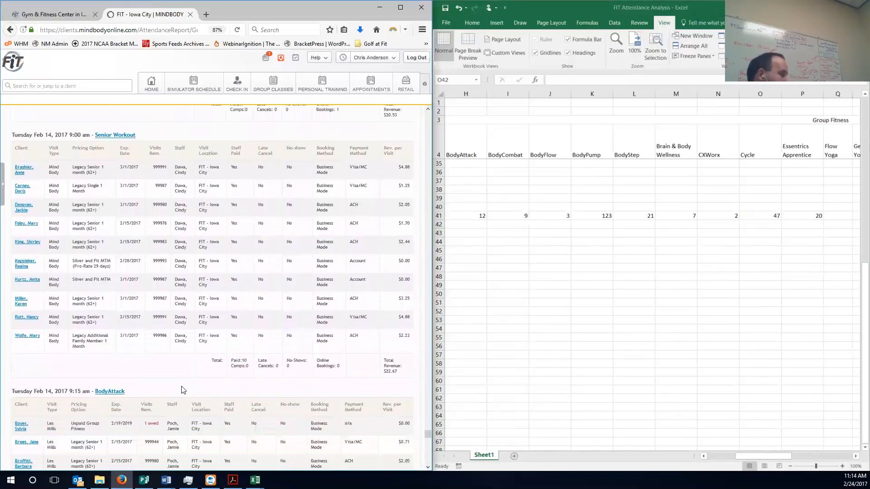
left_click_drag(235, 361, 250, 367)
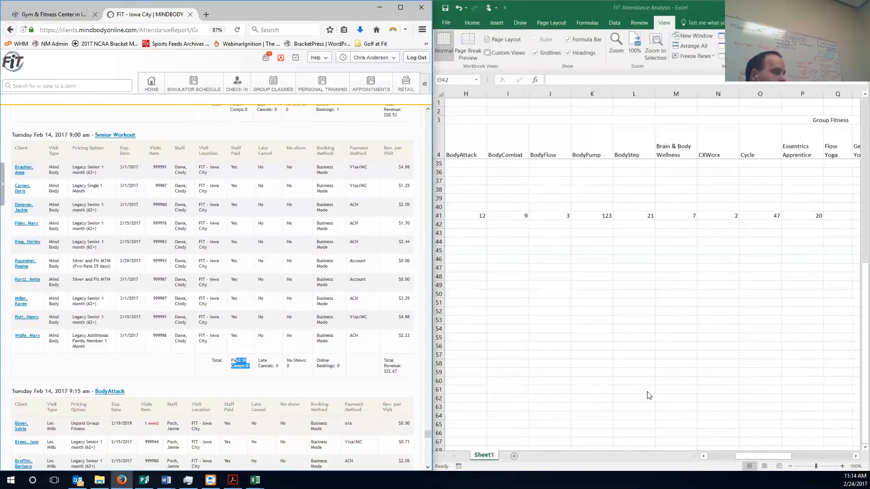
left_click(796, 455)
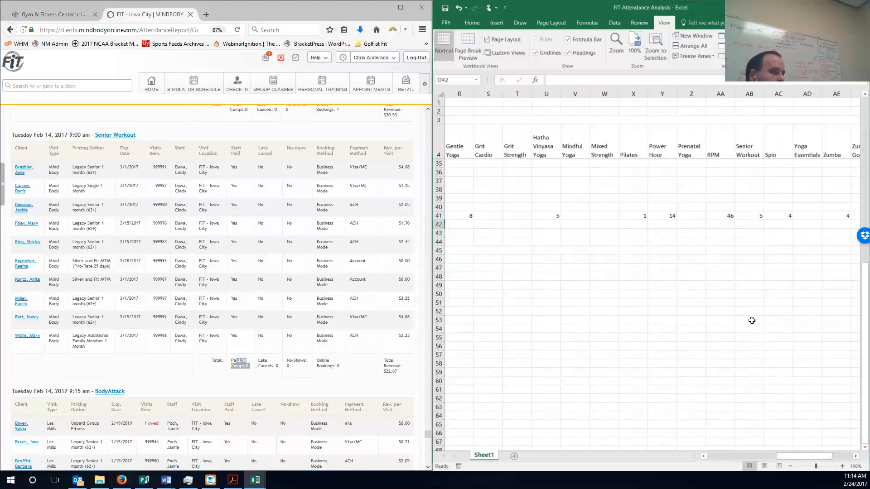
left_click(751, 216)
left_click(594, 80)
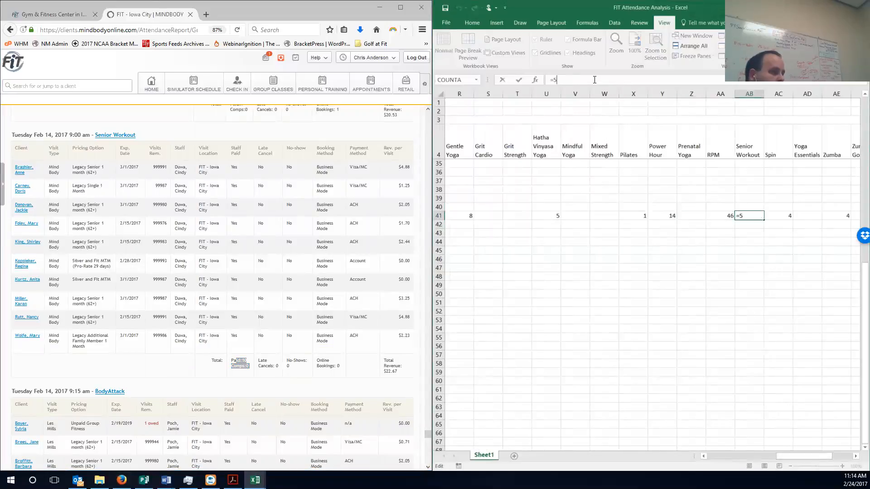
type("+10")
key("Return")
Find the Tuesday 9:15 am BodyAttack class in MINDBODY and highlight its paid total
left_click(429, 467)
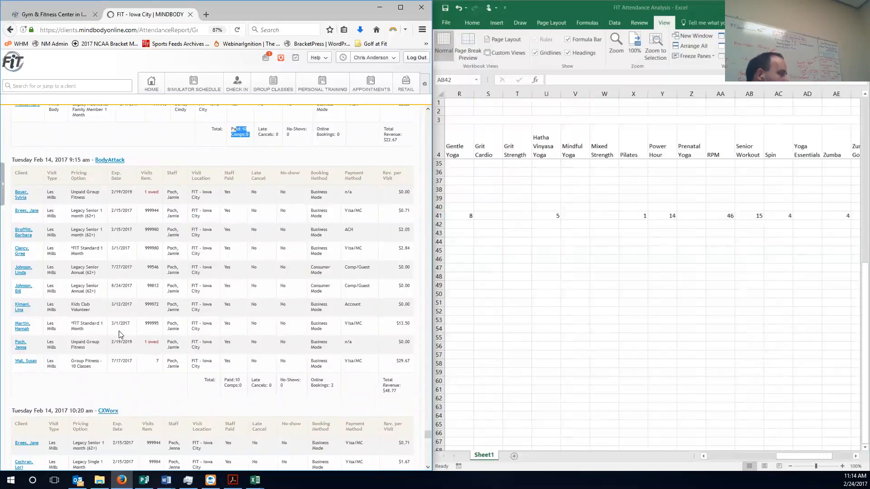
left_click_drag(241, 382, 223, 380)
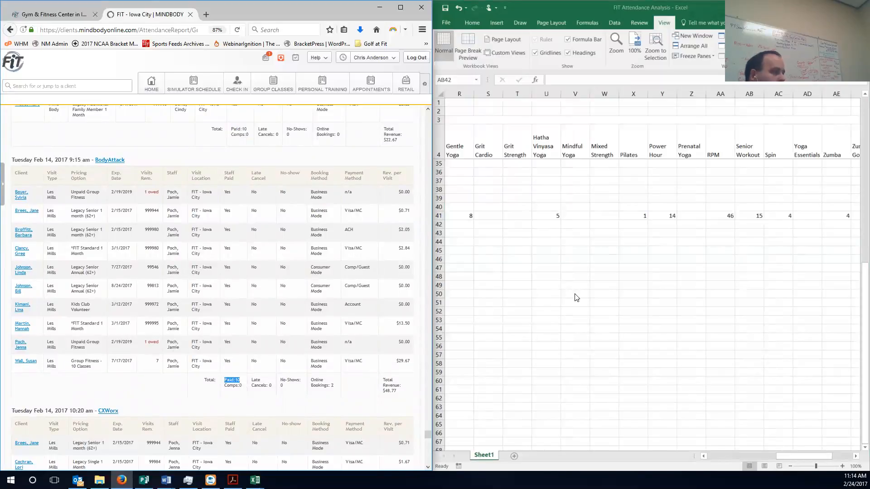
Add the 10 paid visits from the Feb 14 9:15 am class to the BodyAttack formula in the 2/12/2017 week row
left_click(731, 454)
left_click(731, 454)
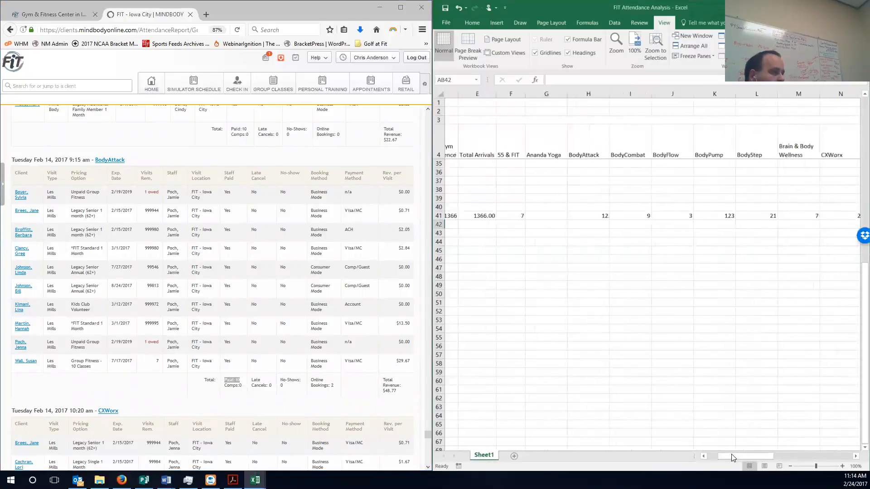
left_click(734, 216)
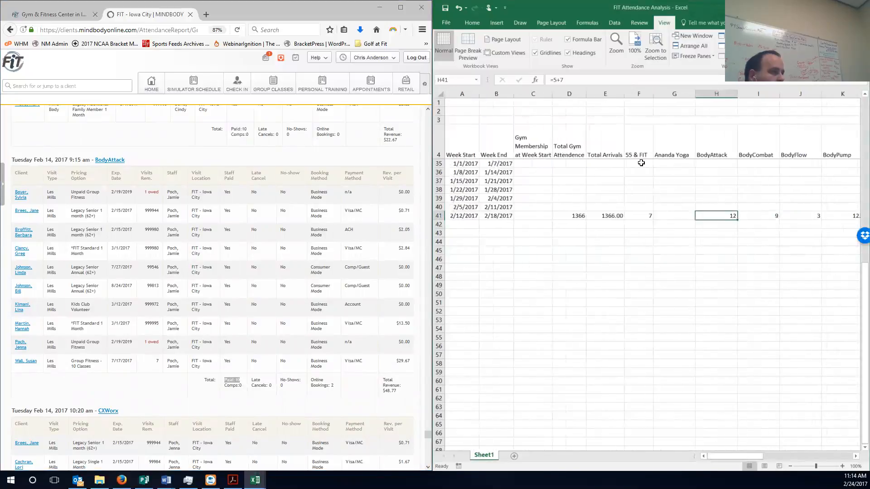
left_click(568, 82)
type("+")
type("10")
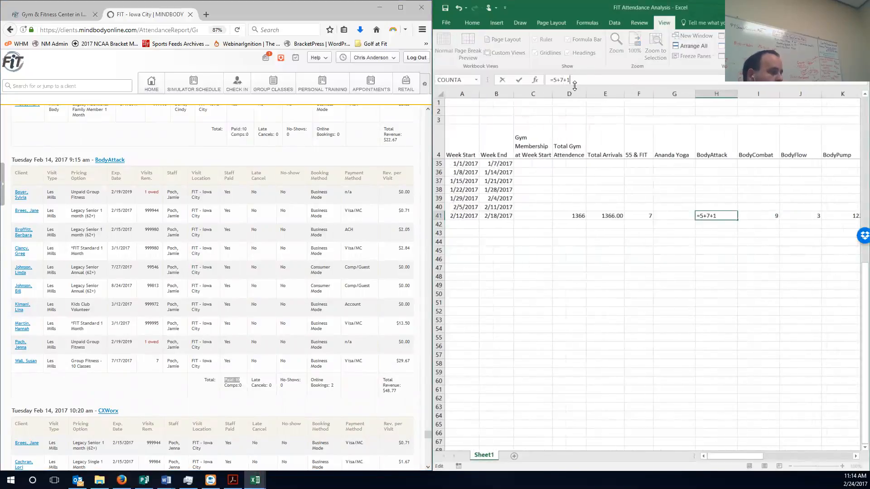
key("Return")
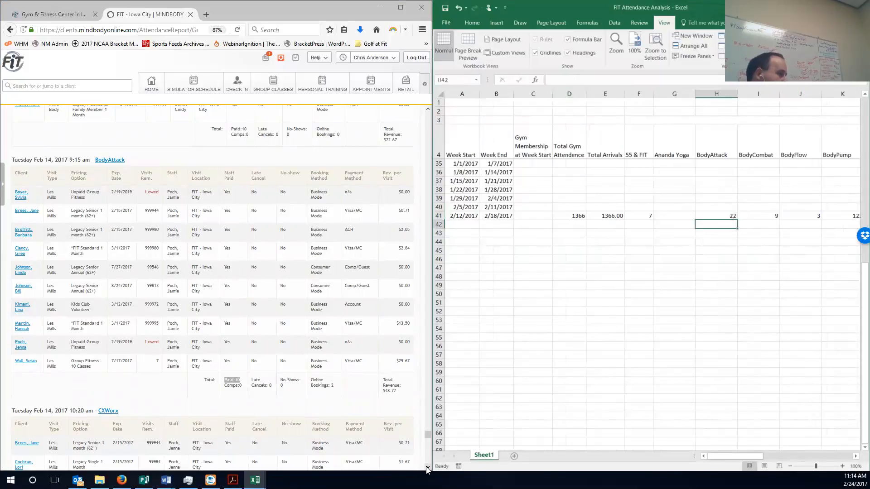
Add the 7 paid visits from the Feb 14 10:20 am class to the week's CXWorx formula in row 41
scroll(428, 469, "down", 10)
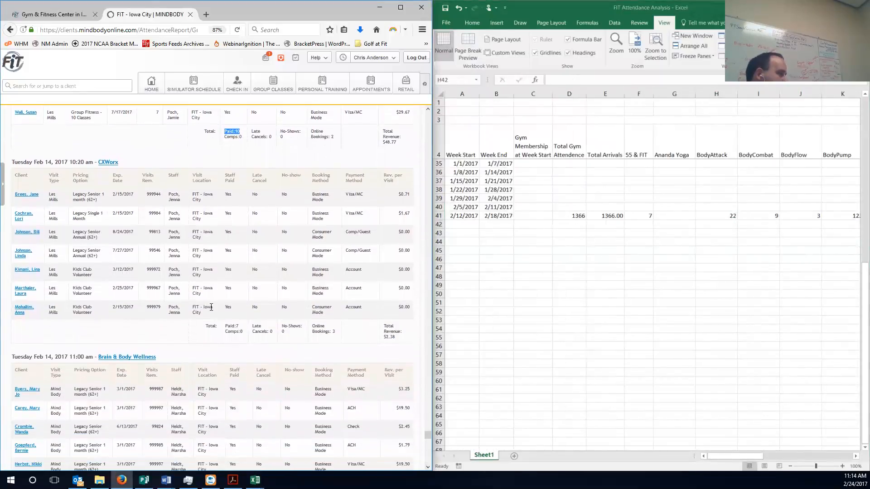
left_click_drag(225, 326, 262, 328)
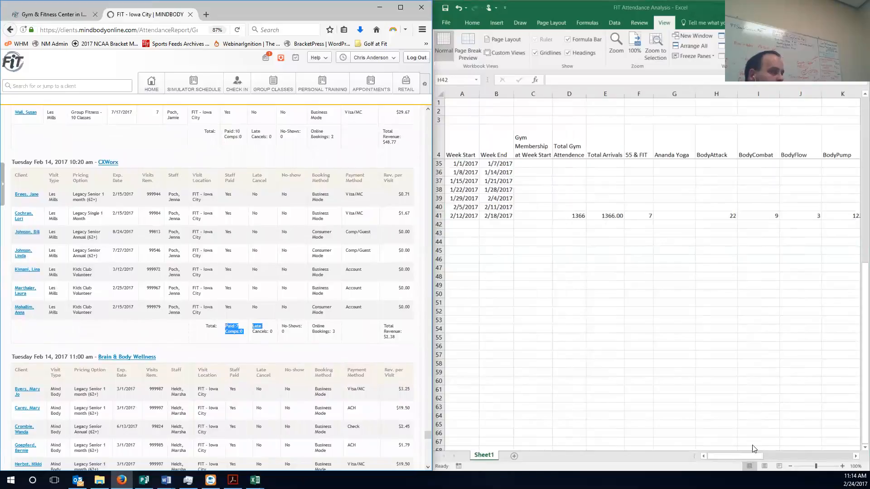
left_click(743, 455)
left_click_drag(743, 455, 767, 452)
left_click(794, 212)
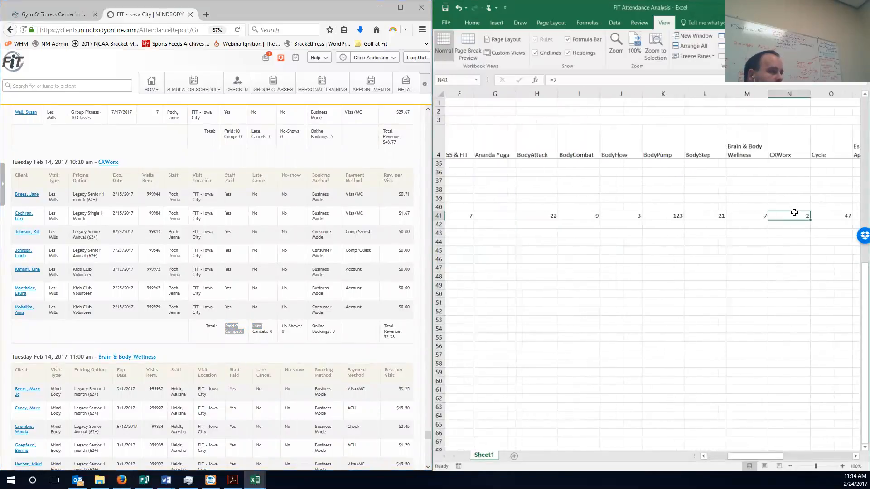
left_click(572, 80)
type("+7")
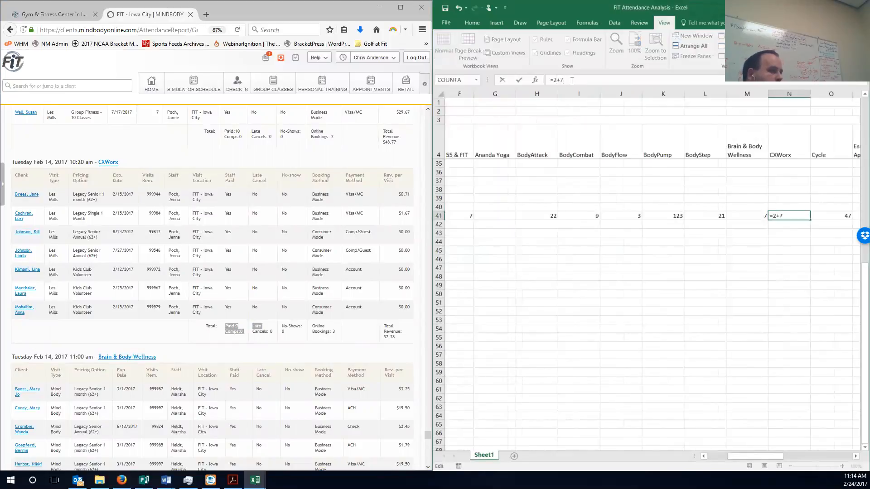
key("Return")
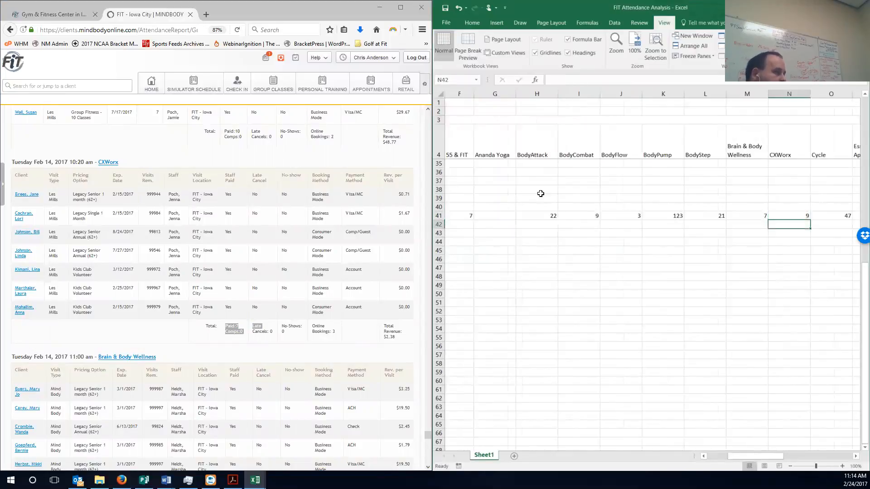
Add the 11 paid visits from the Feb 14 11:00 am class to the Brain & Body Wellness formula in row 41
left_click(428, 467)
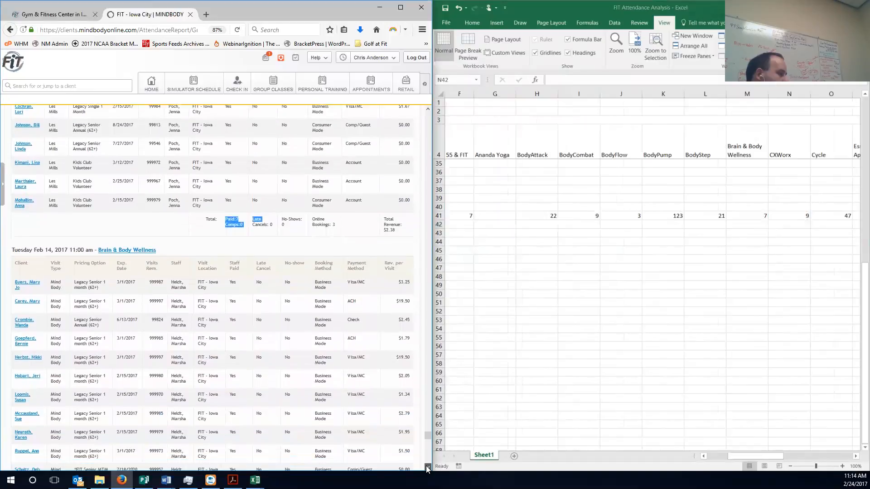
left_click_drag(249, 371, 230, 364)
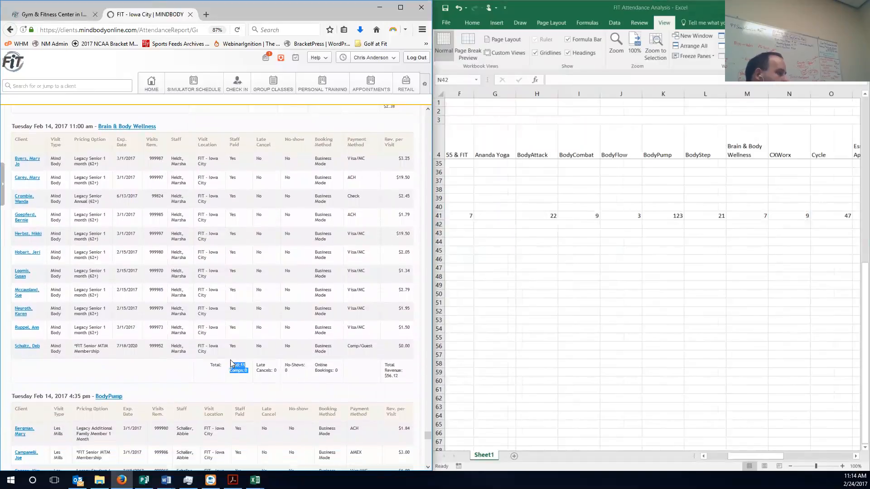
left_click(727, 457)
mouse_move(726, 458)
left_mouse_down()
mouse_move(719, 454)
mouse_move(739, 452)
left_mouse_up()
left_click(727, 216)
double_click(566, 77)
type("+11")
key("Return")
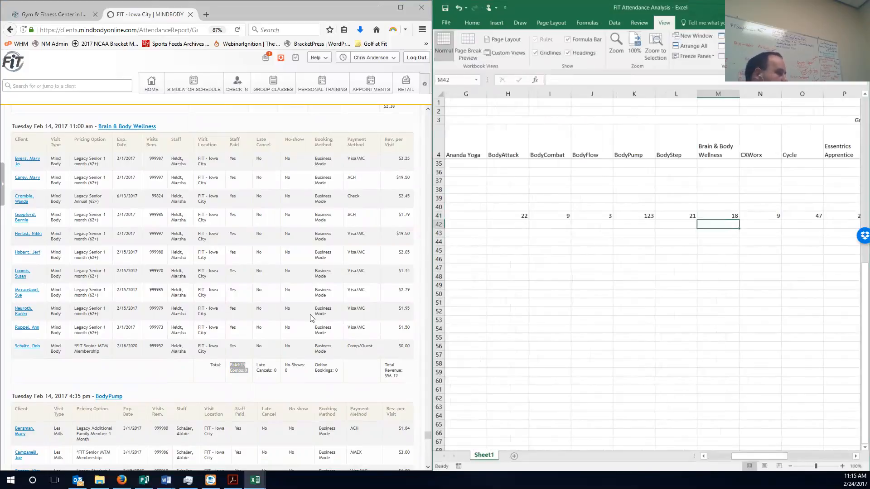
Add the 17 paid visits from the Feb 14 4:35 pm class to the BodyPump formula in row 41
scroll(158, 258, "down", 5)
scroll(157, 258, "down", 10)
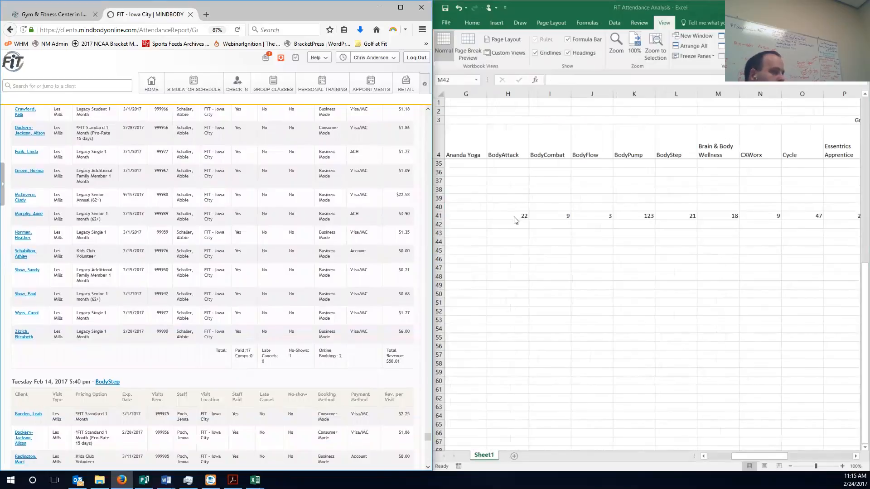
left_click(647, 218)
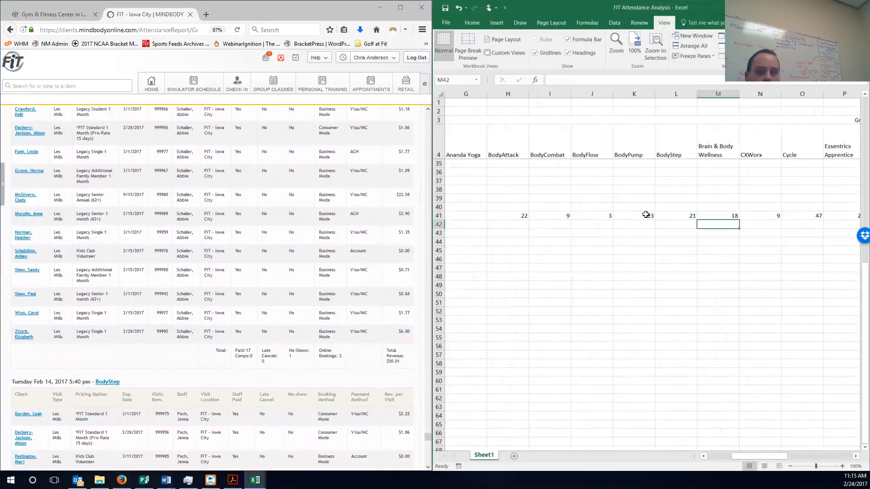
left_click(646, 214)
left_click(642, 79)
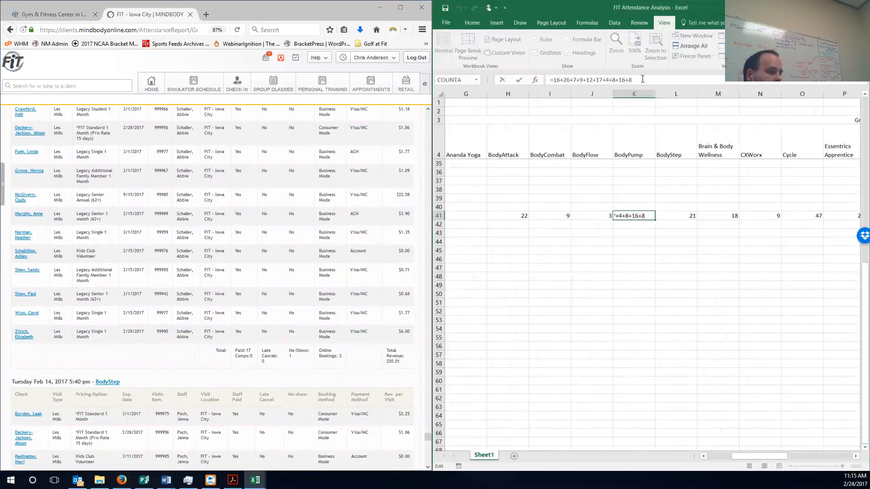
type("+17")
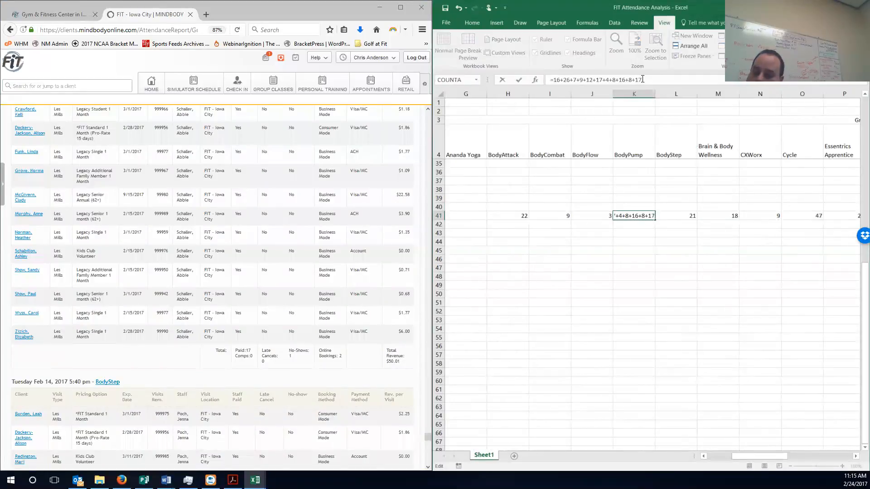
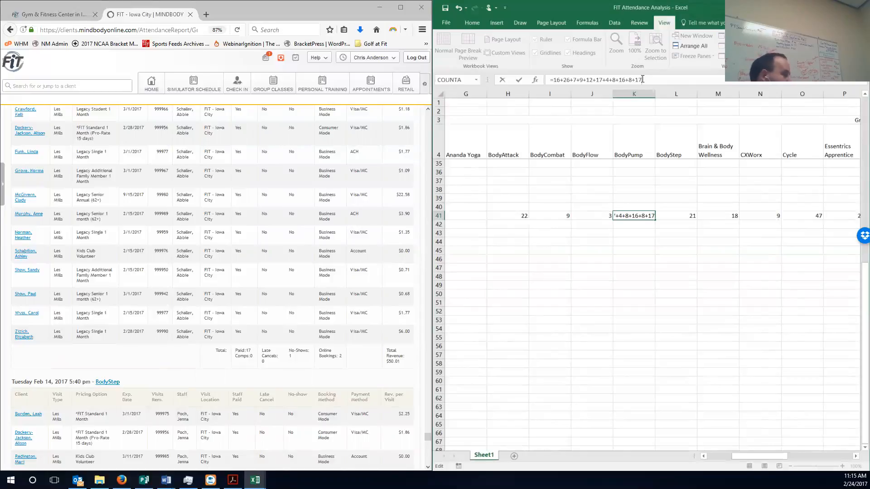
key("Return")
Add the 3 paid visits from the Feb 14 5:40 pm class to the BodyStep formula in row 41
scroll(145, 369, "down", 1)
left_click(145, 369)
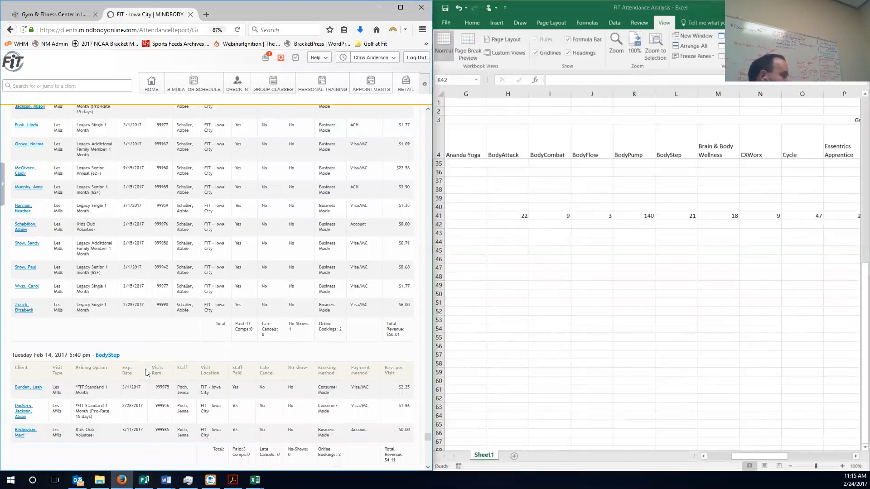
scroll(145, 369, "down", 4)
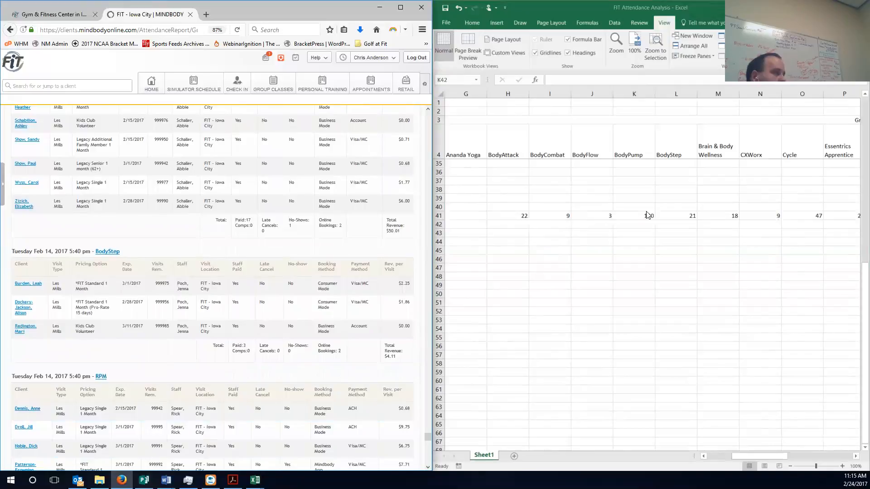
left_click(680, 215)
left_click(681, 215)
left_click(598, 81)
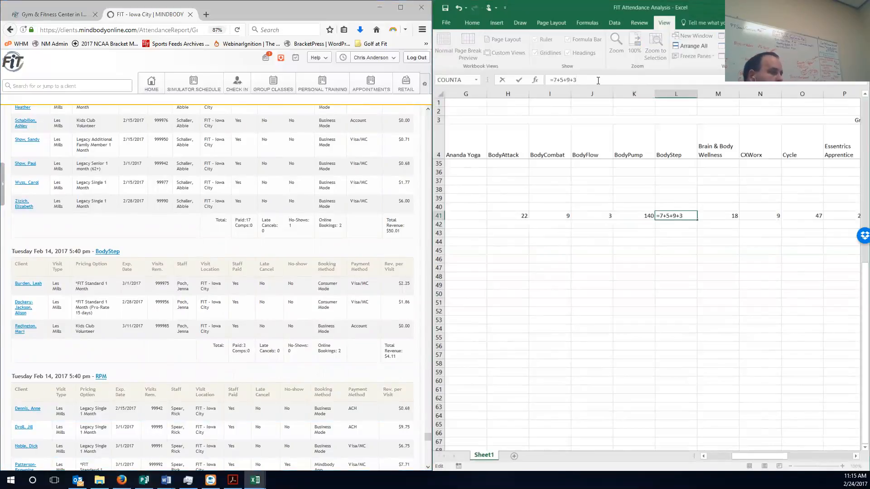
key("Return")
Add the 5 paid visits from the Feb 14 5:40 pm class to the RPM formula in row 41
left_click(150, 364)
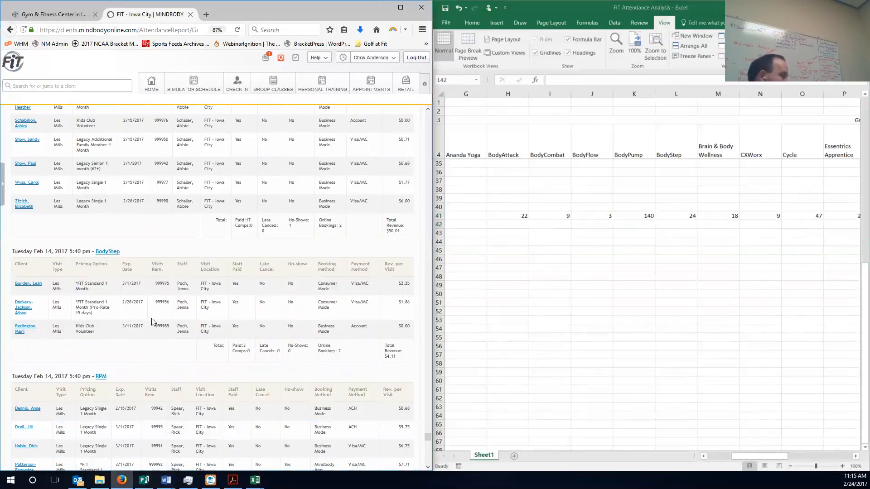
scroll(306, 336, "down", 6)
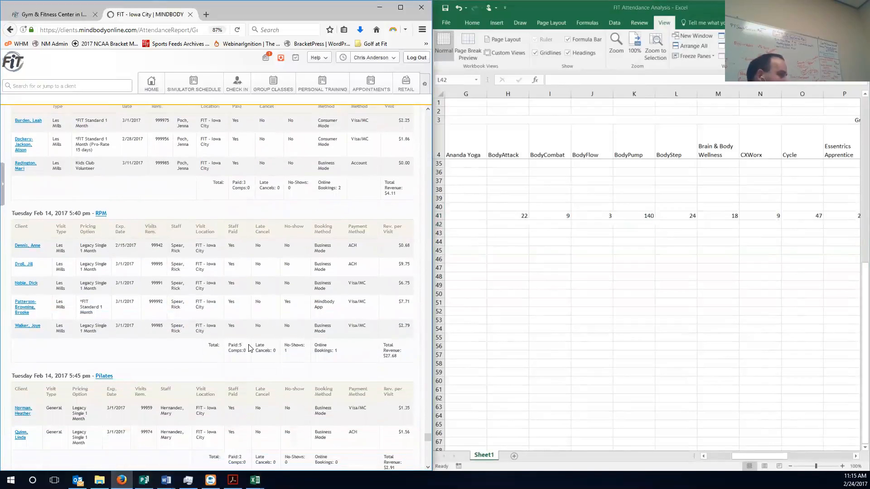
left_click(769, 455)
left_click_drag(786, 456, 832, 455)
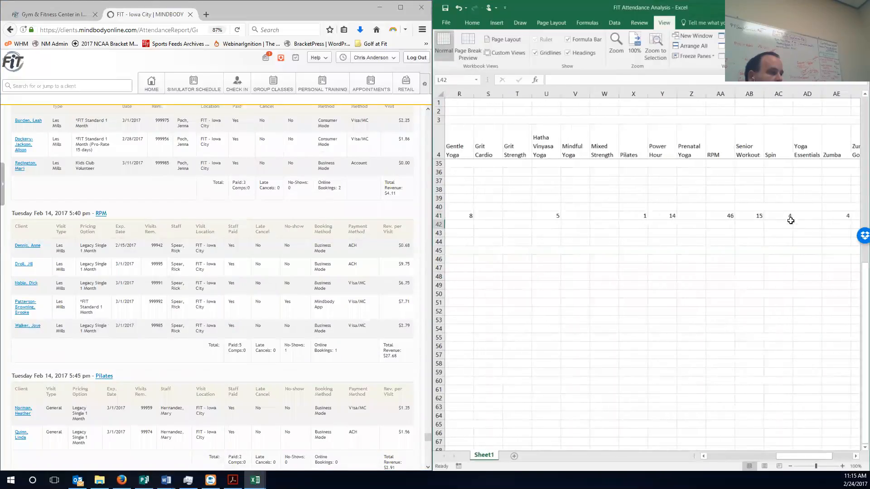
left_click(727, 213)
left_click(601, 80)
type("+")
type("5")
key("Return")
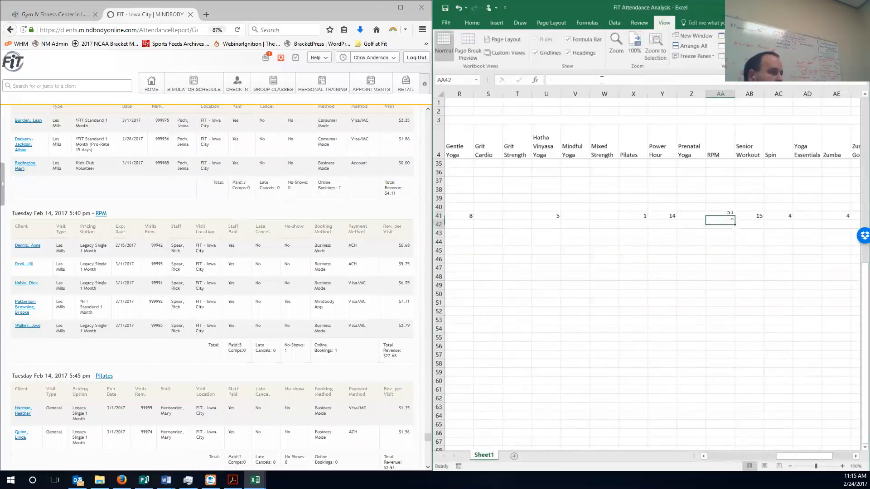
Add the 2 paid visits from the Feb 14 5:45 pm class to the Pilates formula in row 41
left_click(140, 371)
scroll(156, 347, "down", 3)
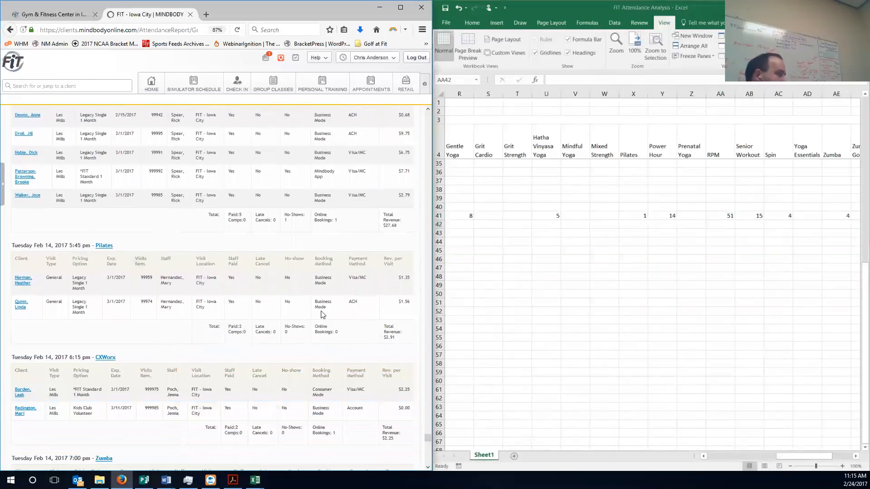
left_click(638, 220)
left_click(634, 217)
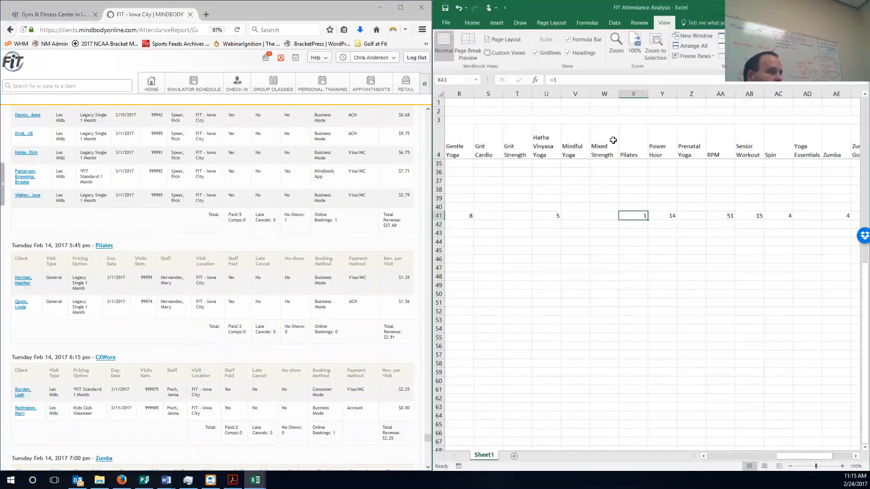
left_click(582, 78)
type("+2")
key("Return")
Add the 2 paid visits from the Feb 14 6:15 pm class to the CXWorx formula in row 41
scroll(189, 254, "down", 5)
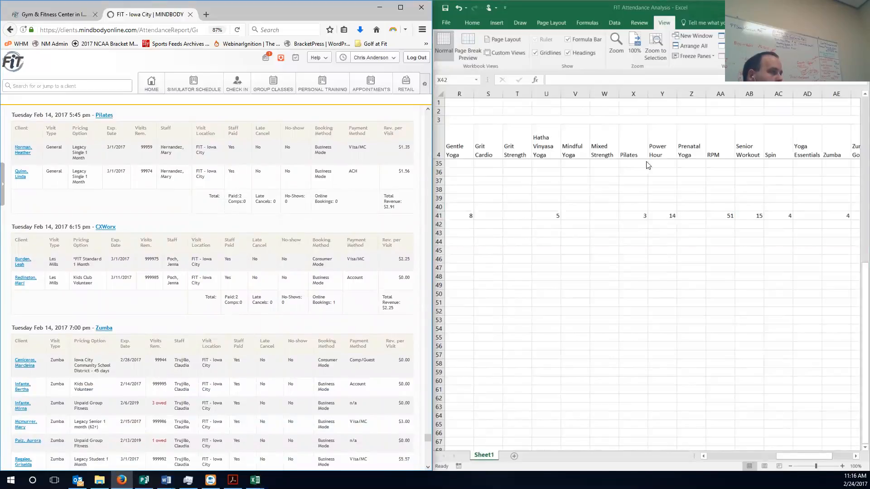
left_click(733, 456)
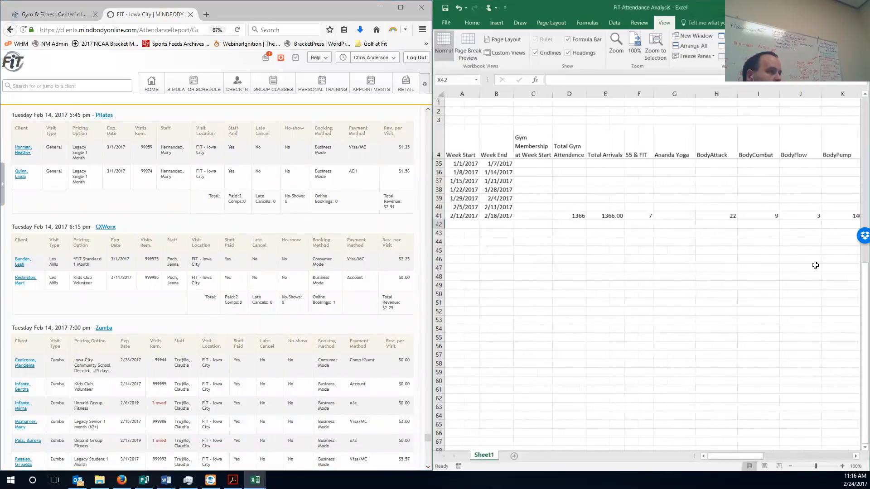
left_click(799, 456)
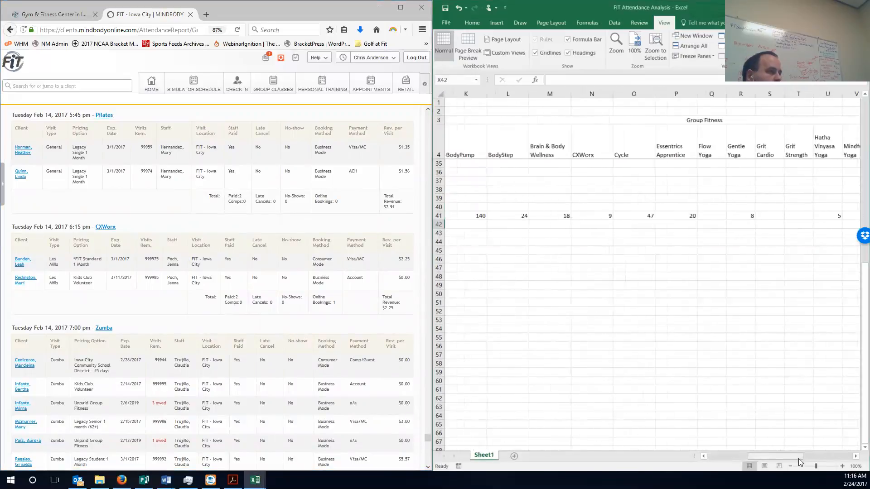
left_click(589, 217)
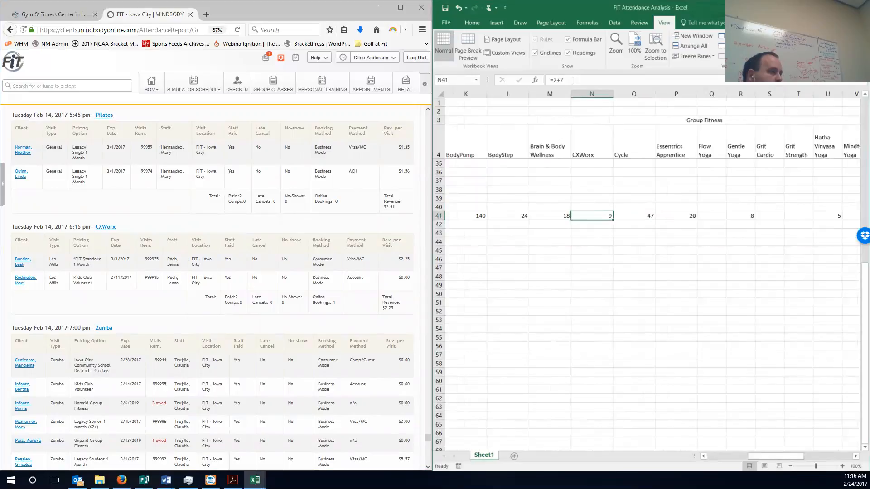
left_click(573, 80)
type("+2")
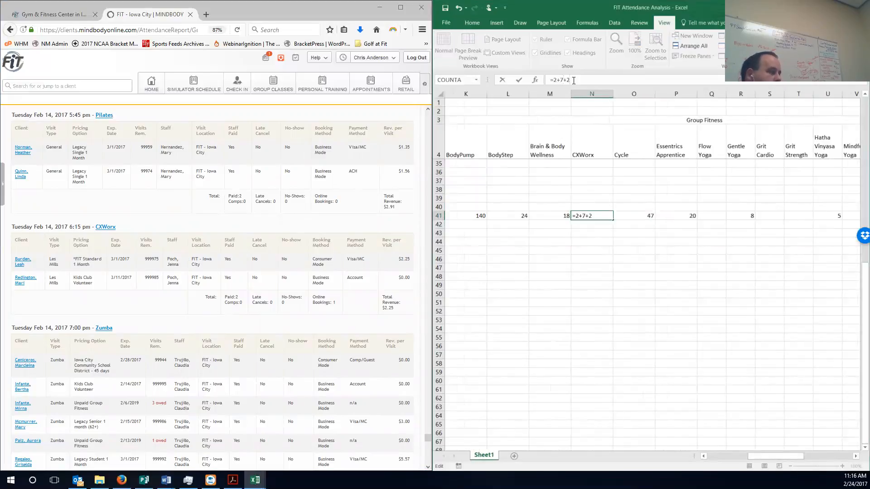
key("Return")
Add the 6 paid visits from the Feb 14 7:00 pm class to the Zumba formula in row 41
left_click(428, 468)
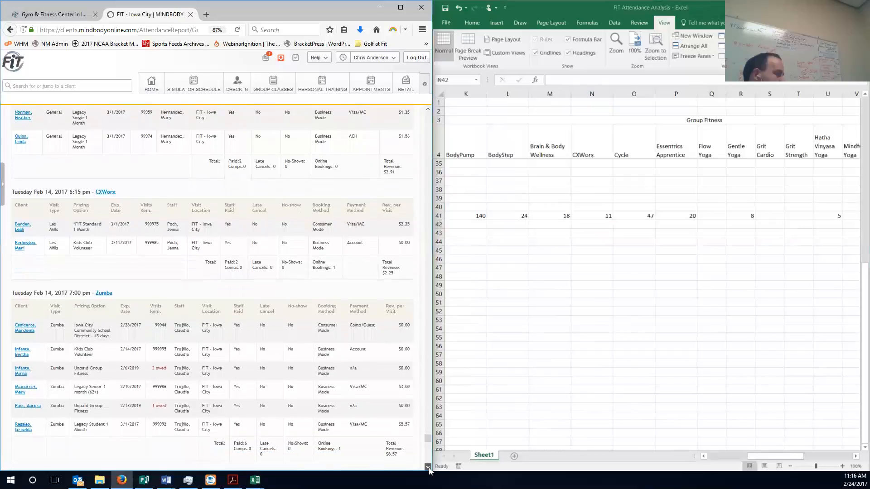
left_click(429, 468)
left_click(429, 468)
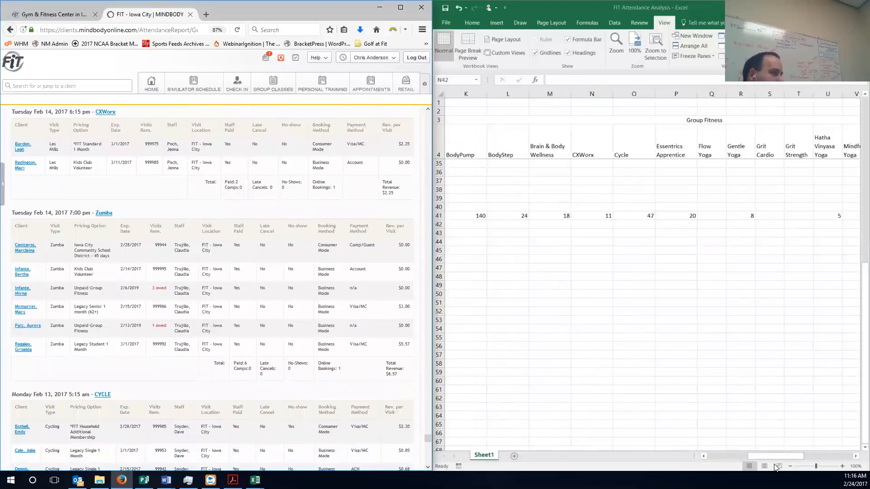
left_click_drag(780, 459, 843, 446)
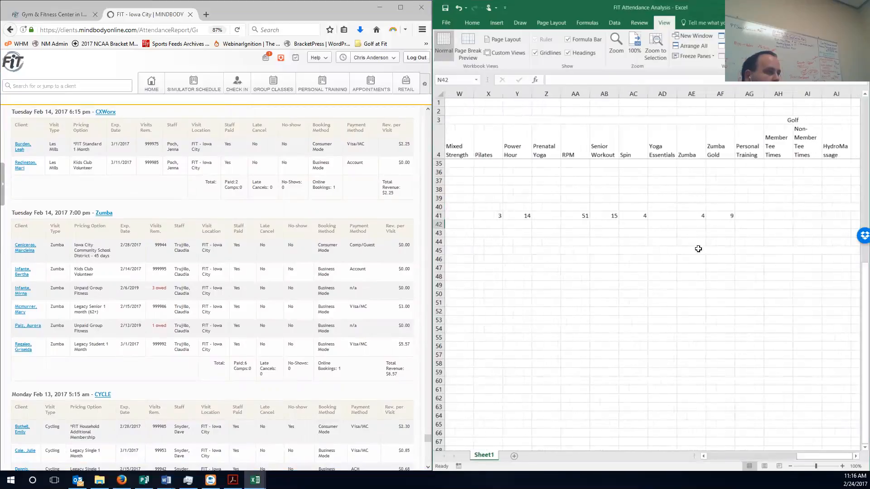
left_click(691, 215)
left_click(581, 79)
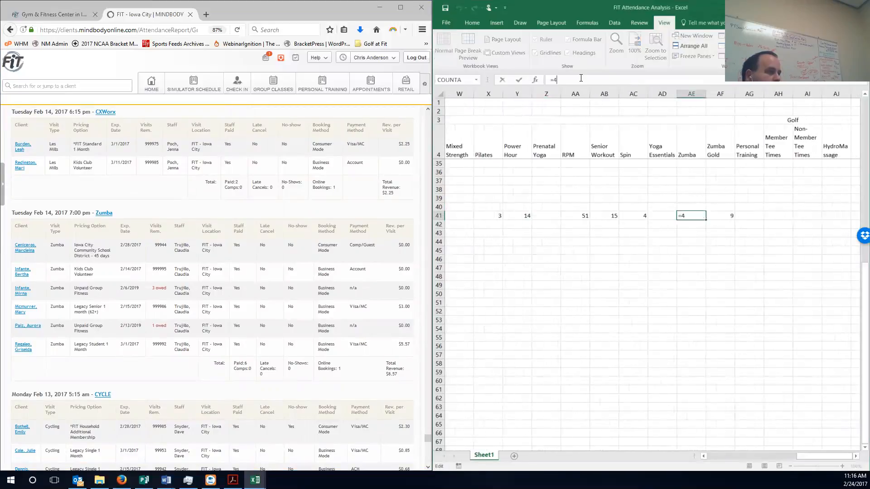
key("Return")
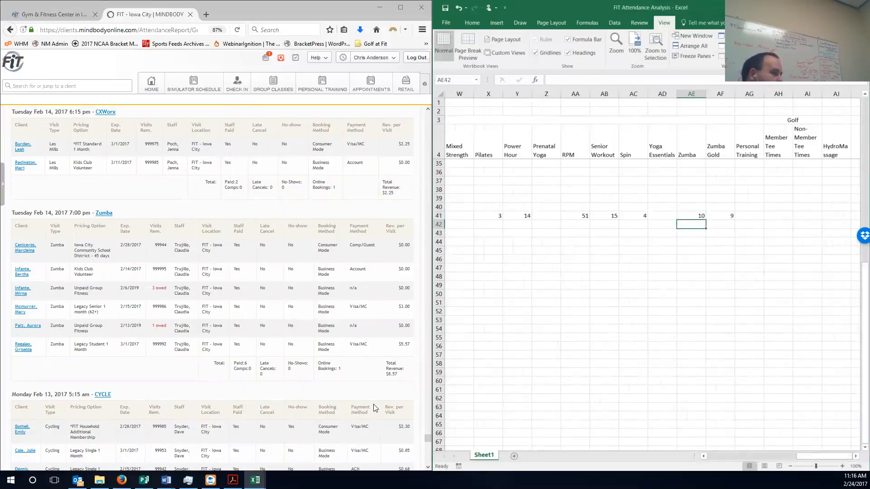
Add the 6 paid visits from the Feb 13 5:15 am class to the Cycle formula in row 41
left_click(160, 385)
scroll(191, 336, "down", 6)
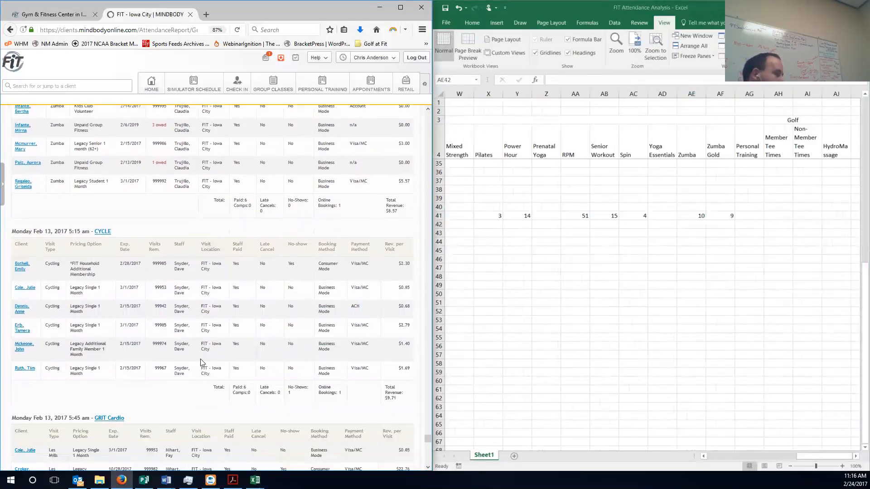
left_click_drag(249, 393, 233, 387)
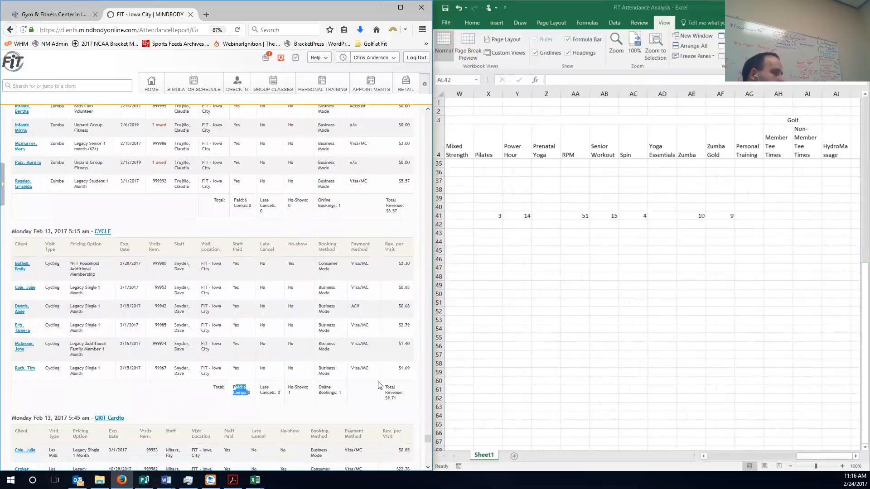
left_click(738, 457)
left_click(736, 455)
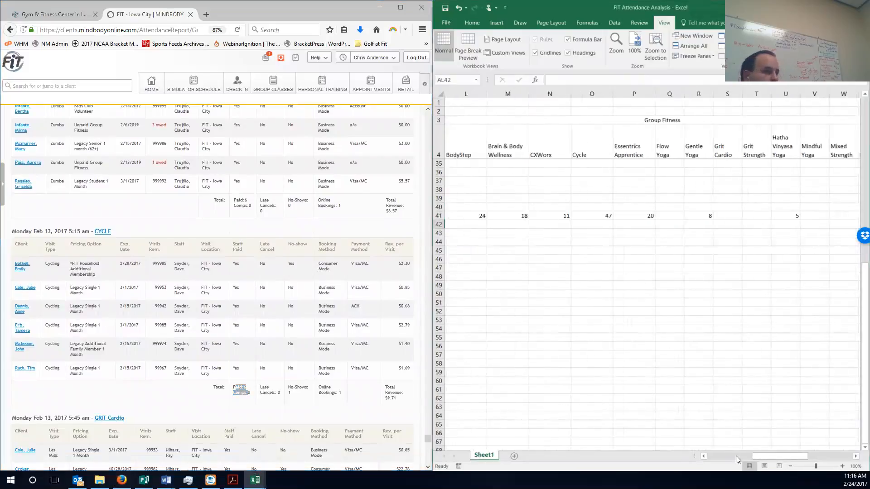
left_click(592, 217)
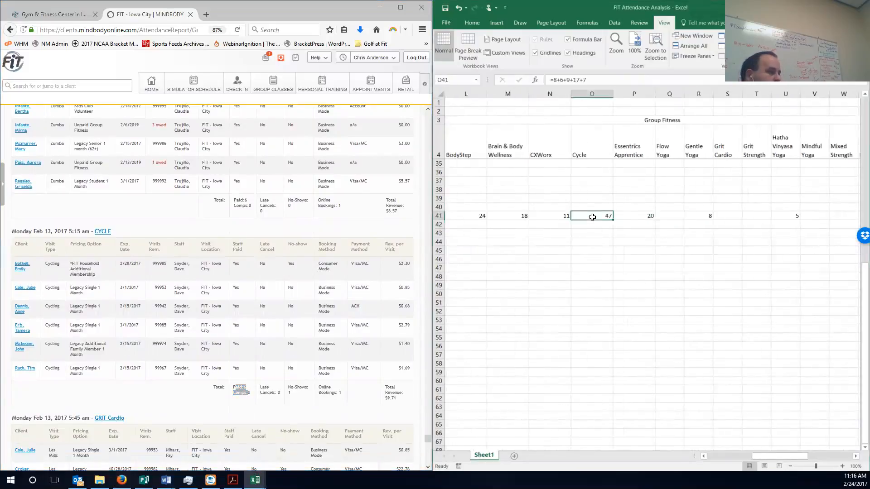
left_click(596, 81)
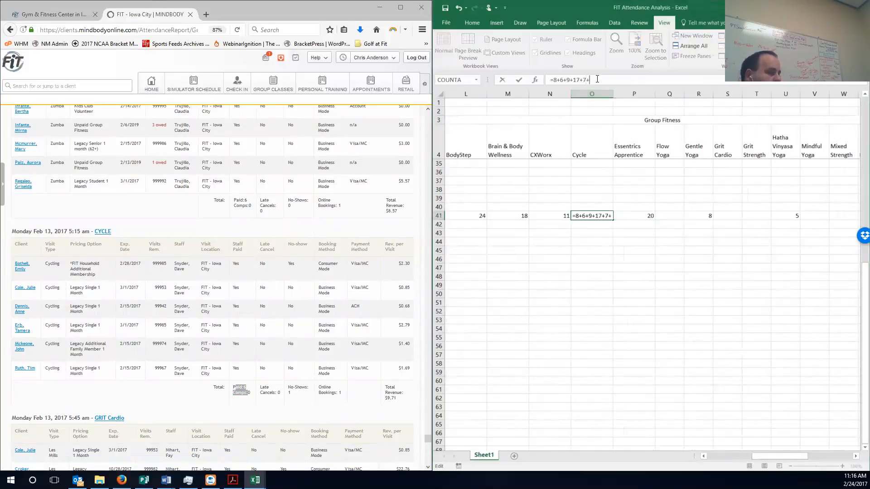
type("+6")
key("Return")
Enter =6 for Grit Cardio in row 41, combining the paid and comp visits from the Feb 13 5:45 am class
left_click(172, 400)
scroll(169, 343, "down", 3)
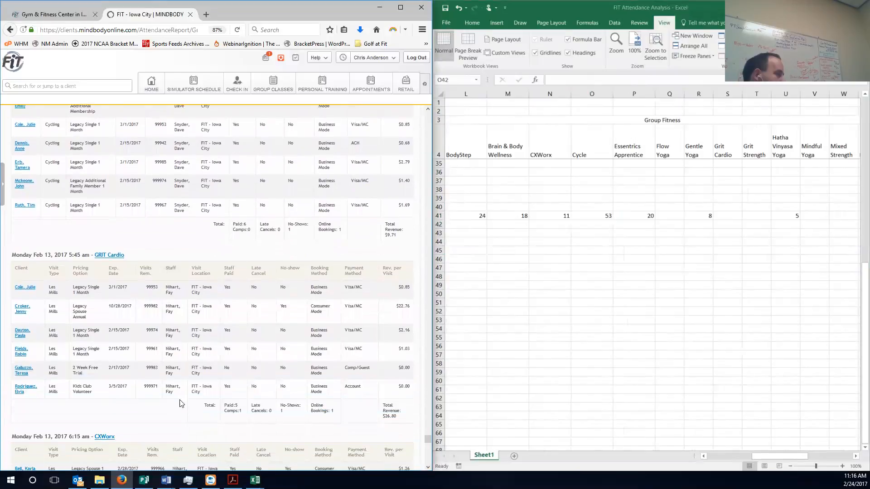
left_click(733, 460)
left_click(727, 217)
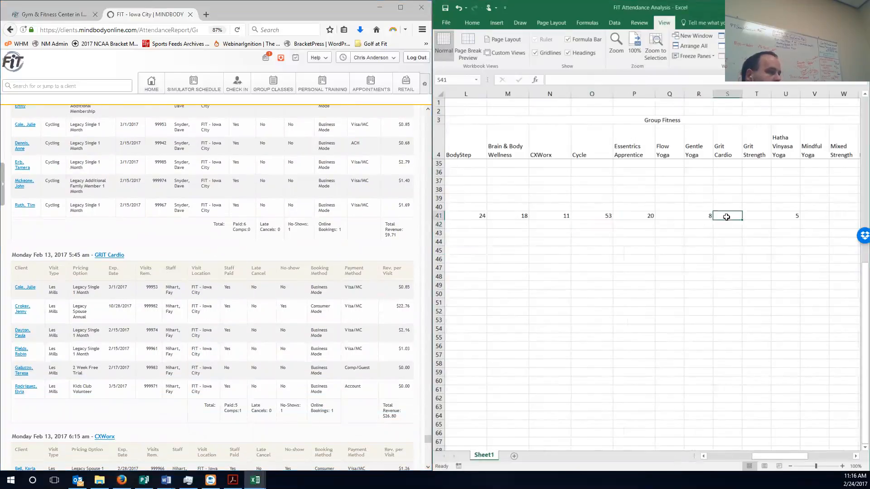
type("=")
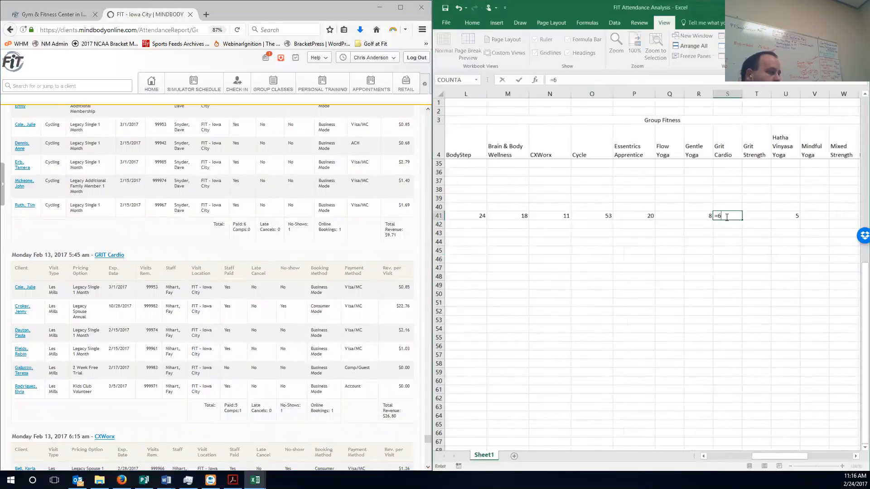
type("6")
key("Return")
Add 7 to the CXWorx formula in row 41 for the paid and comp visits of the Feb 13 6:15 am class
key("alt+Tab")
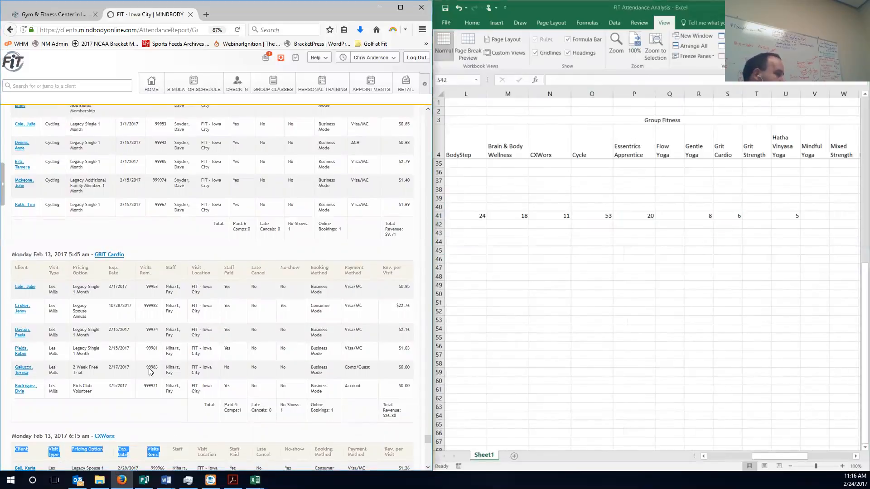
scroll(149, 368, "down", 9)
left_click_drag(232, 383, 248, 385)
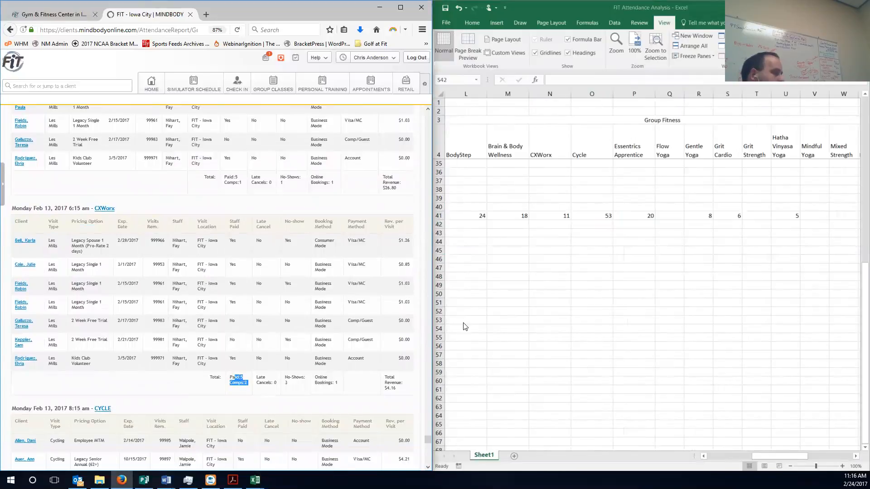
key("alt+Tab")
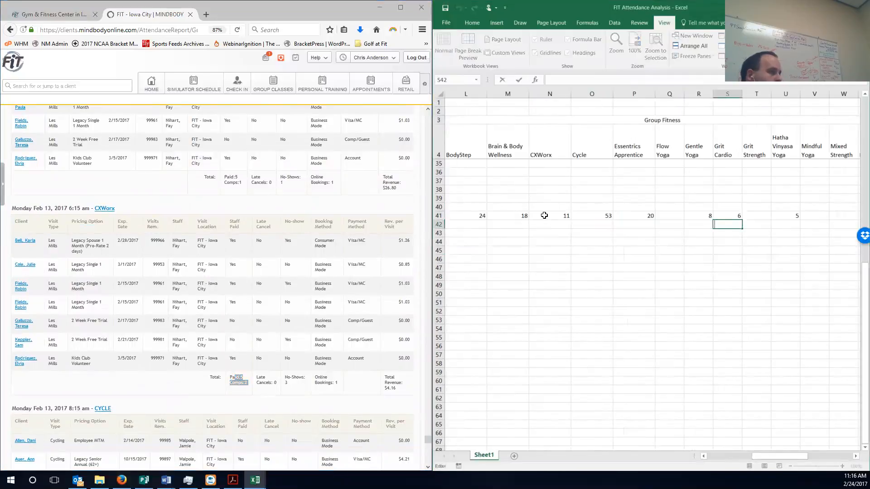
left_click(545, 215)
left_click(580, 80)
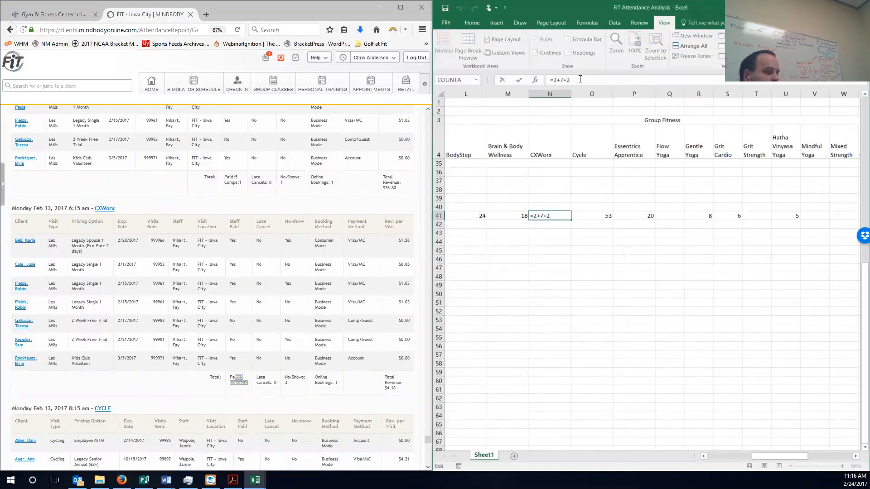
type("+7")
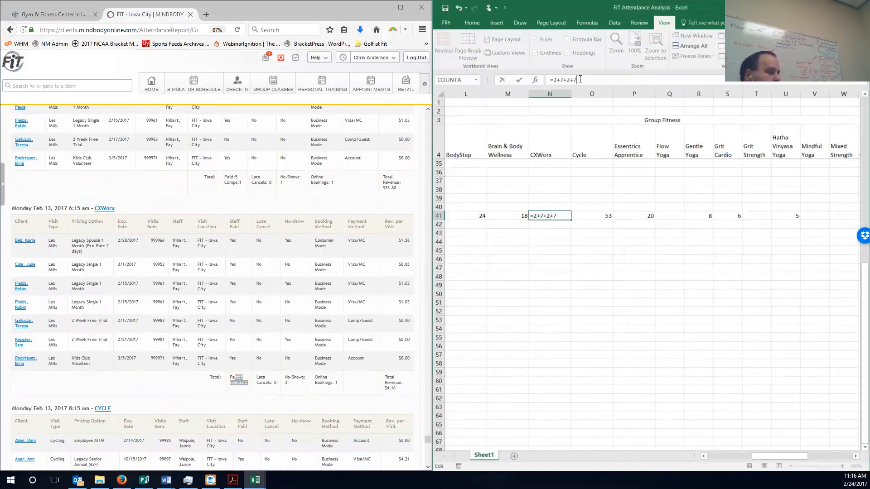
key("Return")
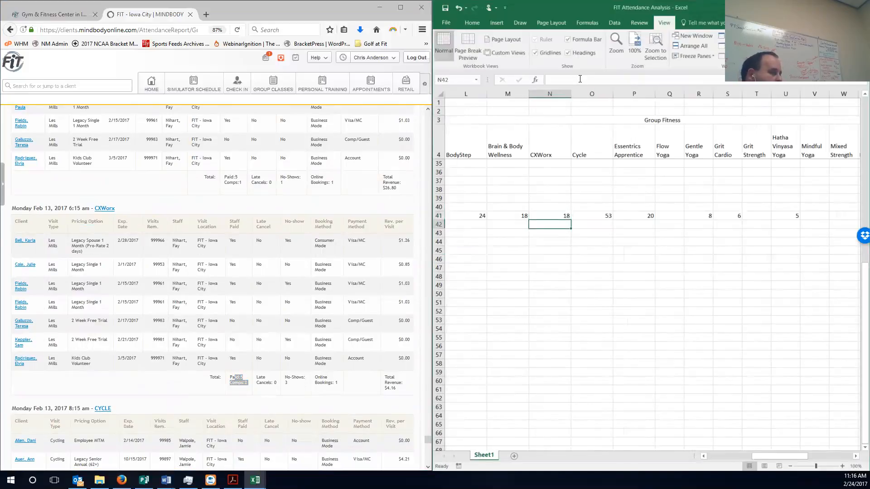
Add 8 to the Cycle formula in row 41 for the paid and comp visits of the Feb 13 8:15 am class
left_click(426, 468)
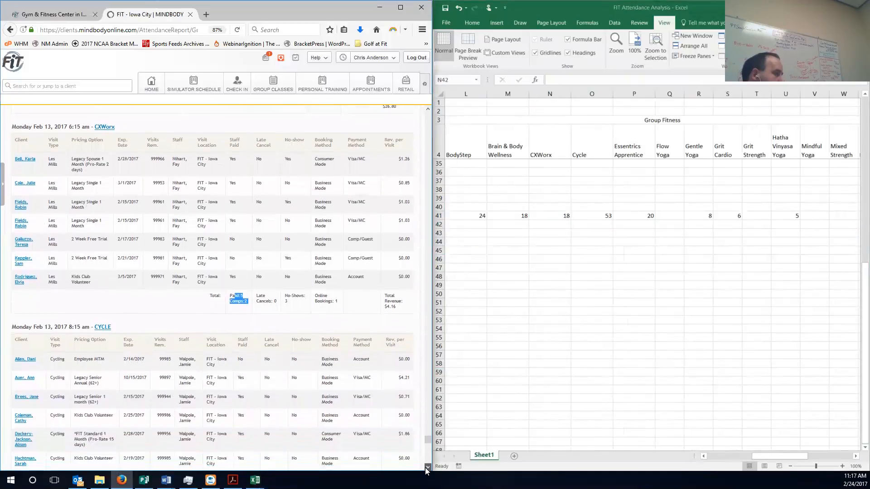
left_click(426, 468)
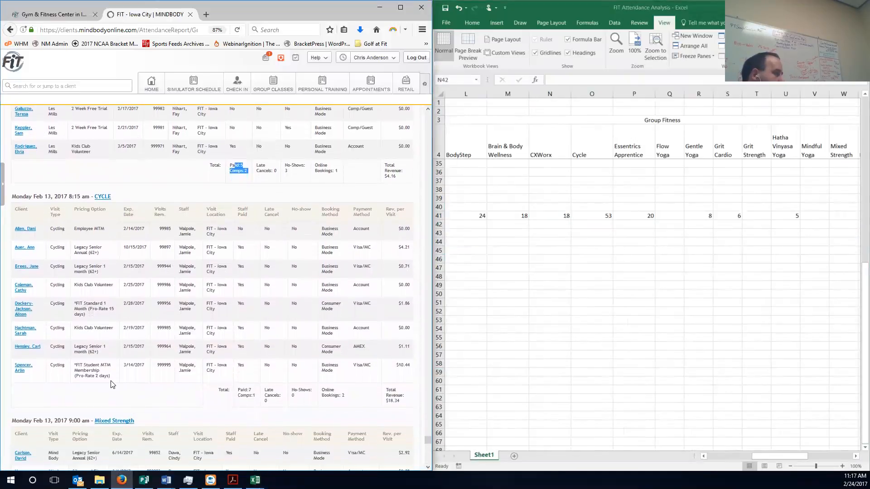
left_click_drag(259, 398, 237, 388)
left_click(608, 215)
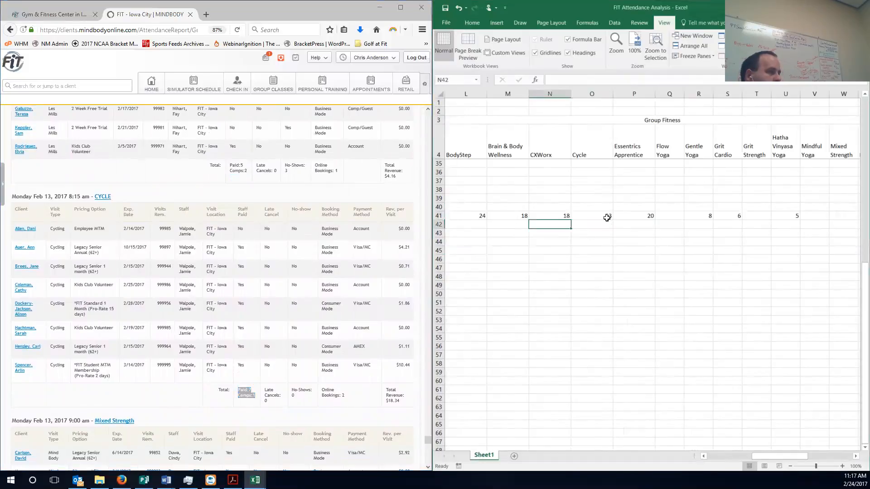
left_click(609, 80)
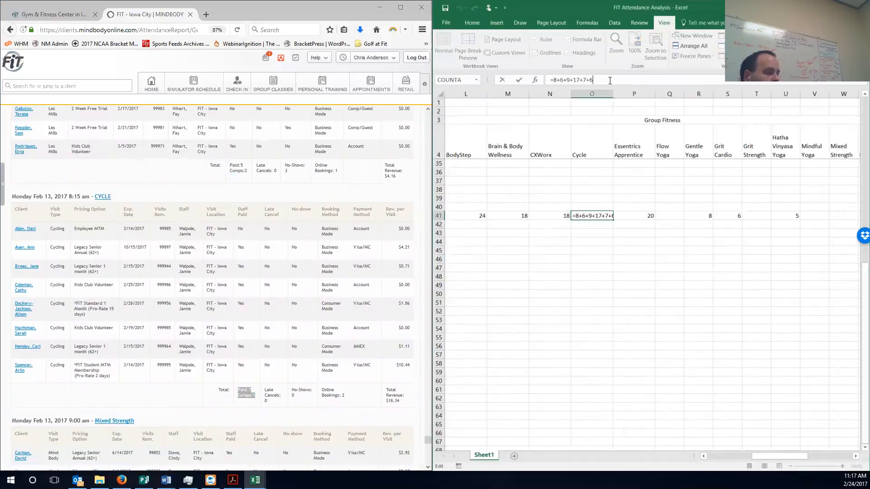
type("+8")
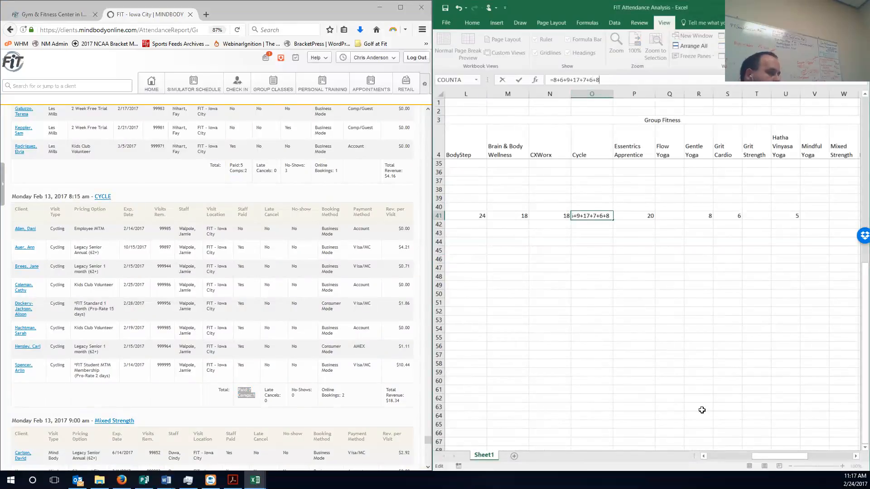
key("Return")
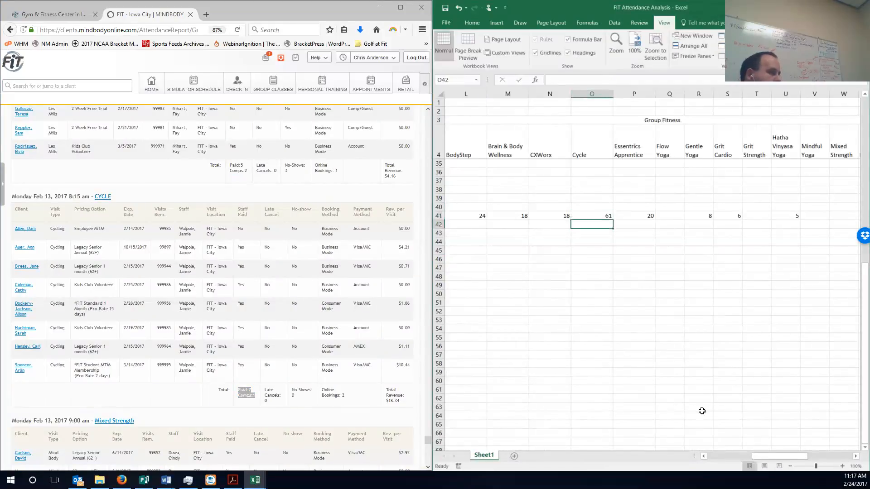
Enter =6 for Mixed Strength in row 41 from the paid visits of the Feb 13 9:00 am class
left_click(428, 467)
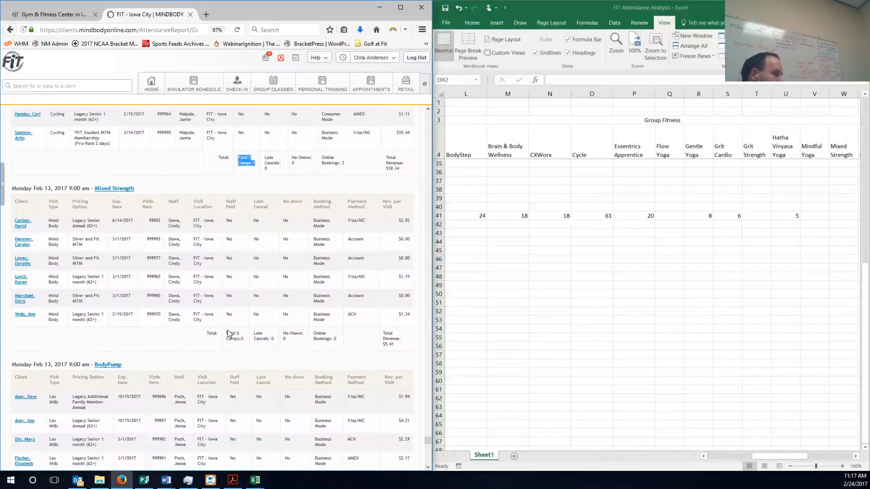
left_click_drag(793, 457, 835, 458)
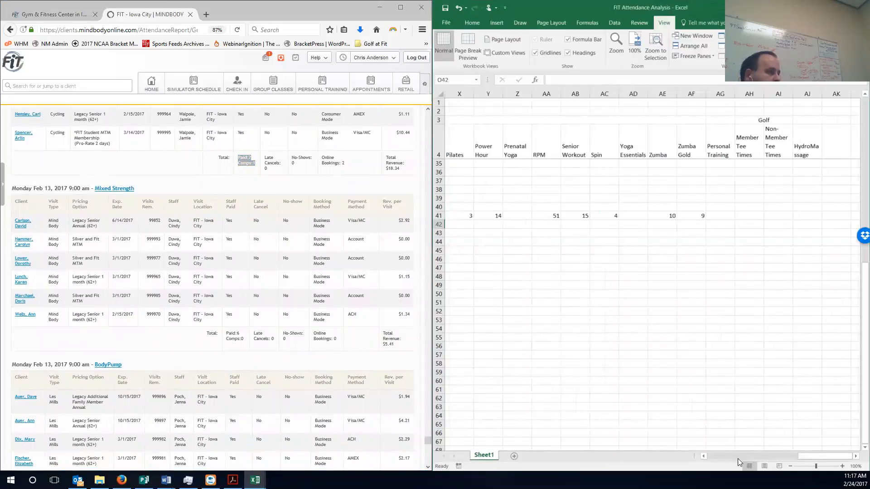
left_click(705, 457)
left_click(525, 218)
type("=")
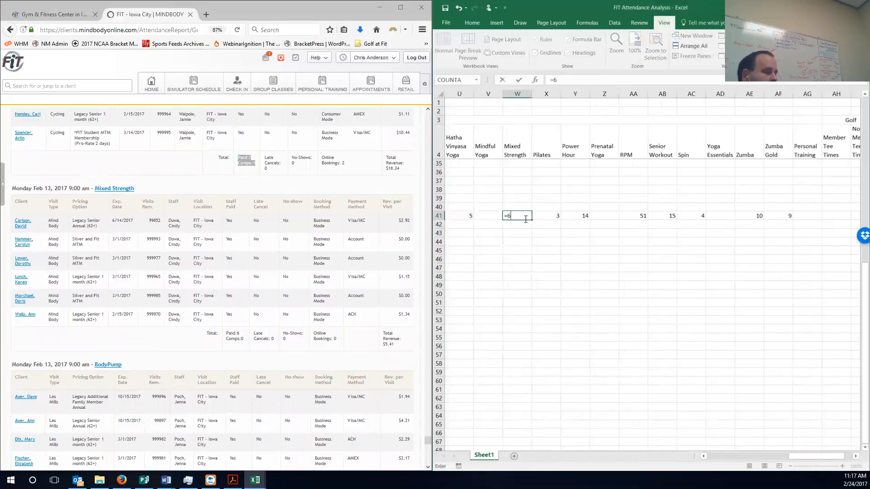
type("6")
key("Return")
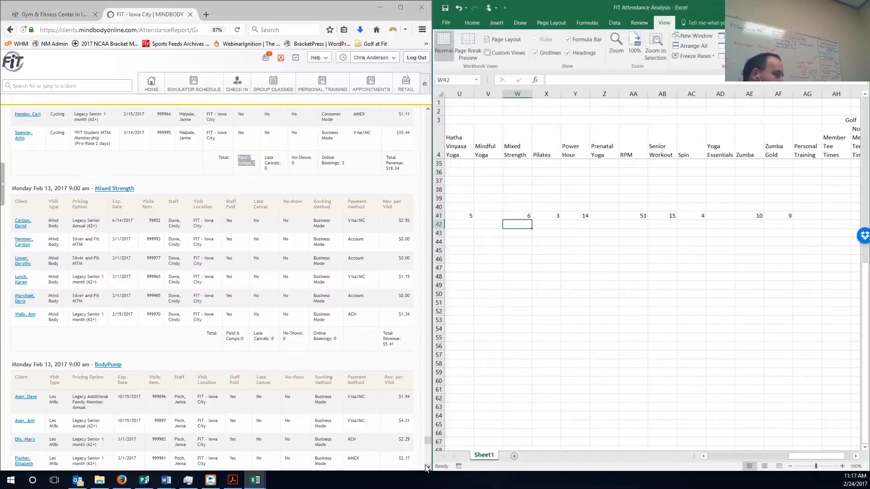
Add 16 to the BodyPump formula in row 41 for the paid and comp visits of the Feb 13 9:00 am class
scroll(426, 469, "down", 10)
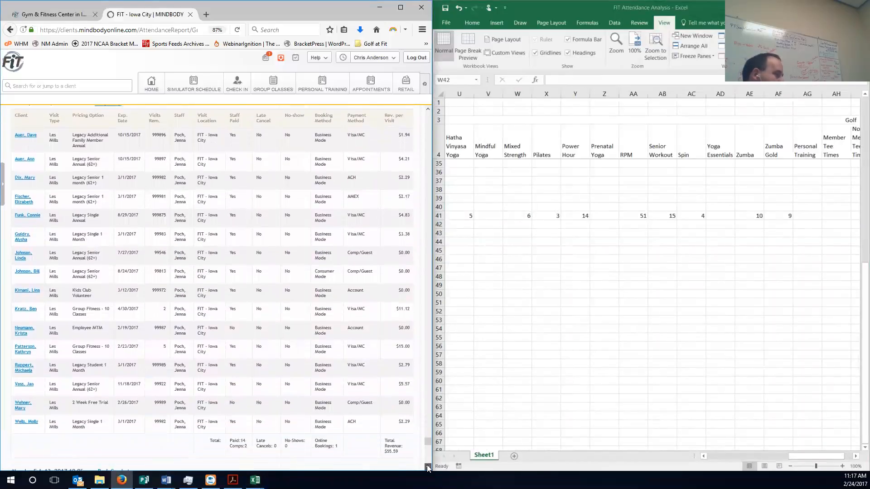
scroll(428, 469, "down", 4)
left_click_drag(799, 455, 749, 467)
double_click(554, 216)
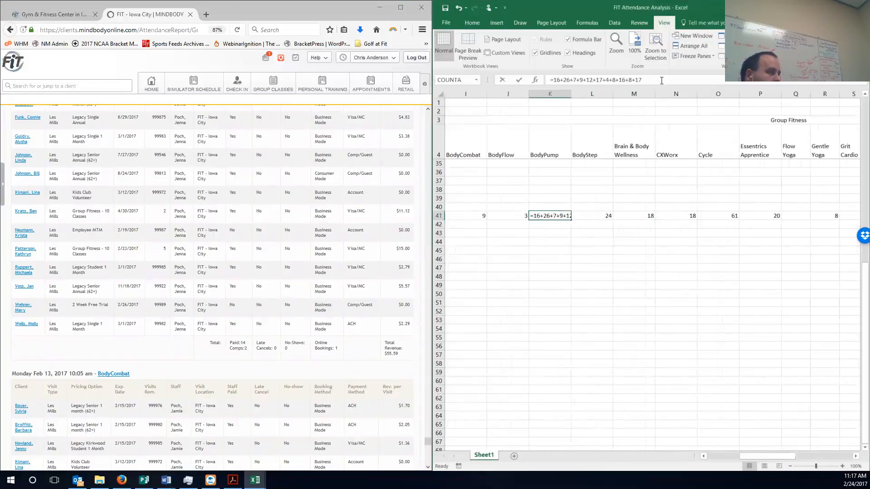
type("+16")
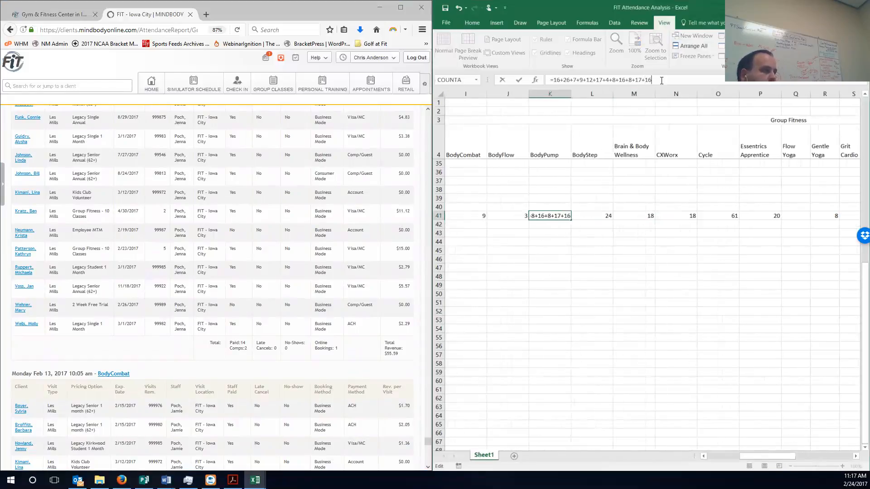
key("Return")
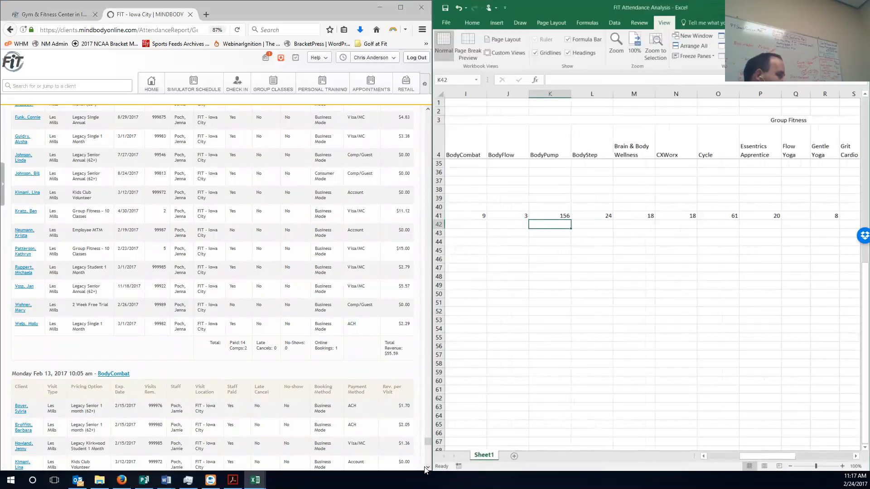
Add 6 to the BodyCombat formula in row 41 for the paid and comp visits of the Feb 13 10:05 am class
scroll(426, 471, "down", 10)
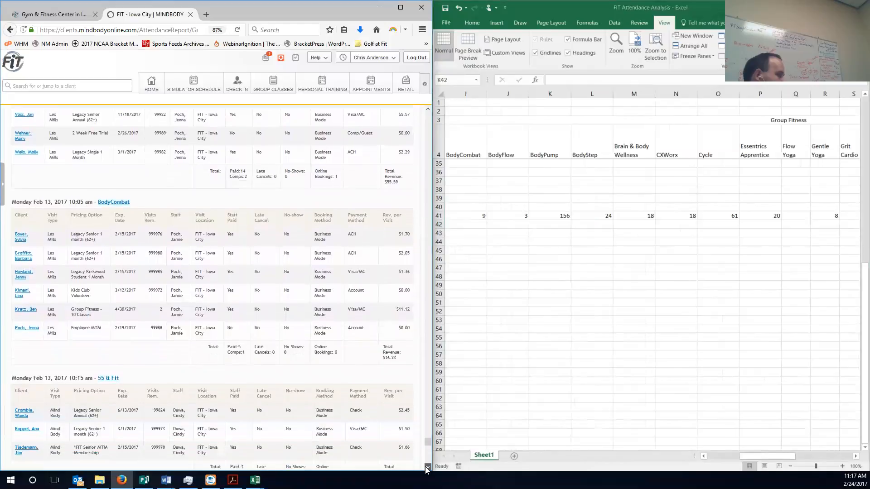
left_click_drag(242, 274, 227, 269)
left_click(769, 460)
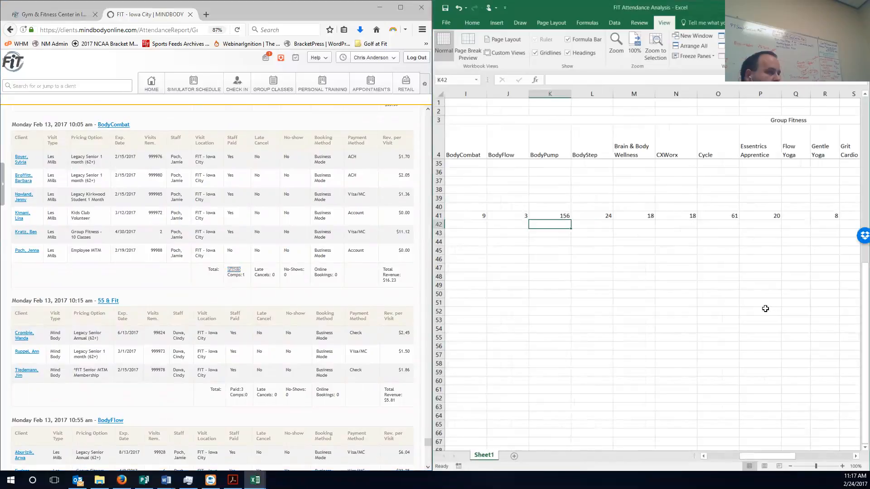
left_click(472, 214)
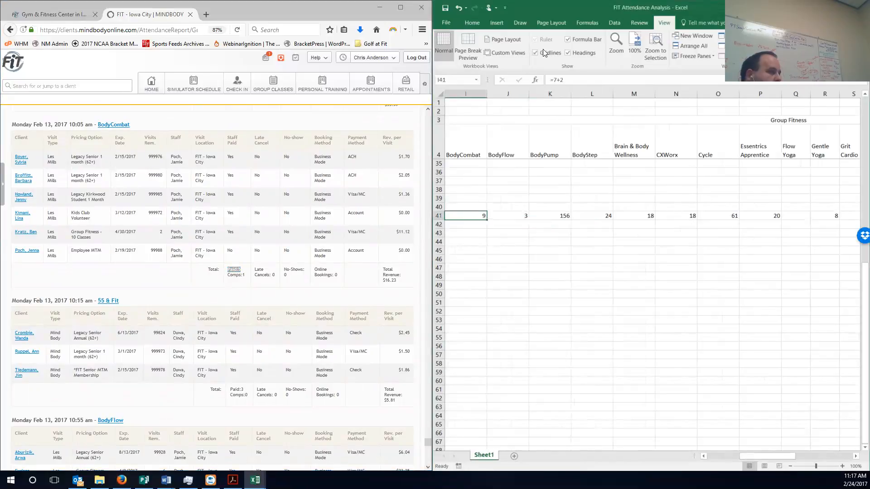
left_click(578, 82)
type("+6")
key("Return")
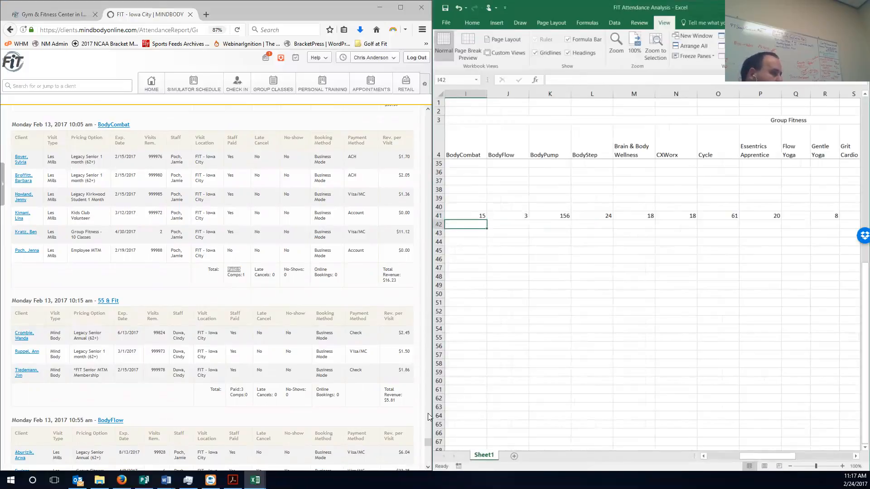
Add 3 to the 55 & FIT formula in row 41 for the paid visits of the Feb 13 10:15 am class
left_click(428, 468)
left_click(428, 468)
left_click(428, 468)
left_click(428, 468)
left_click(428, 468)
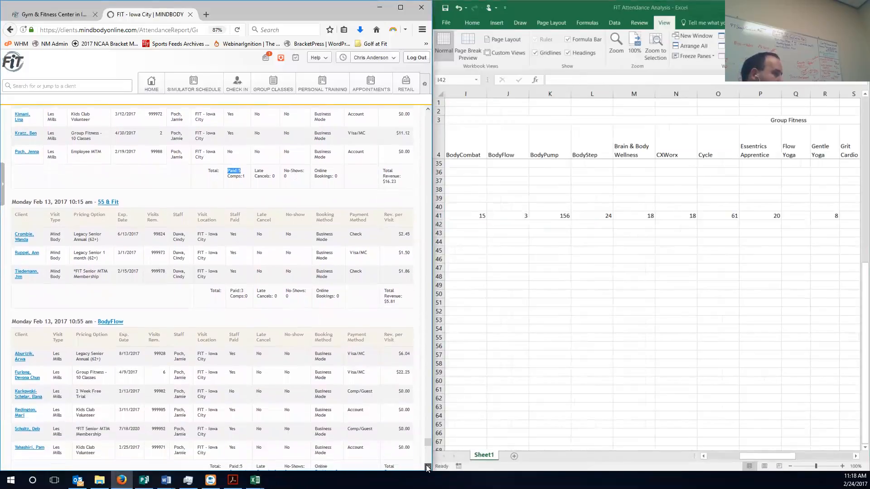
left_click(427, 468)
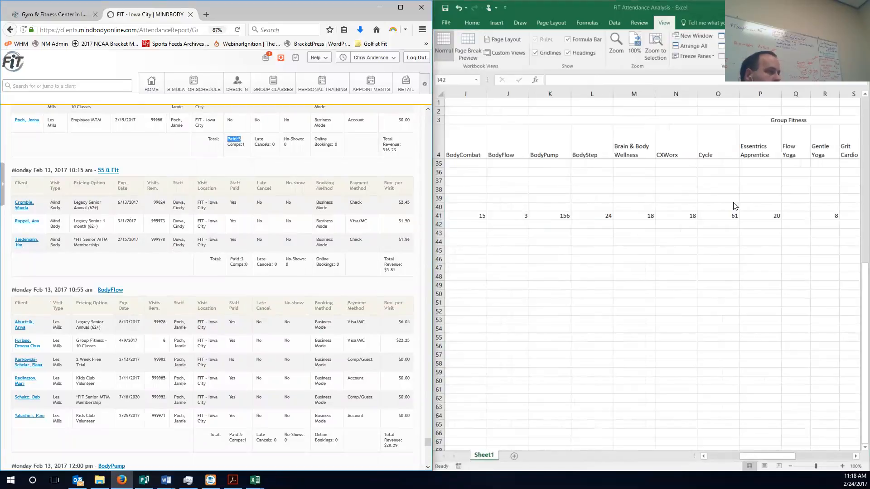
left_click(704, 456)
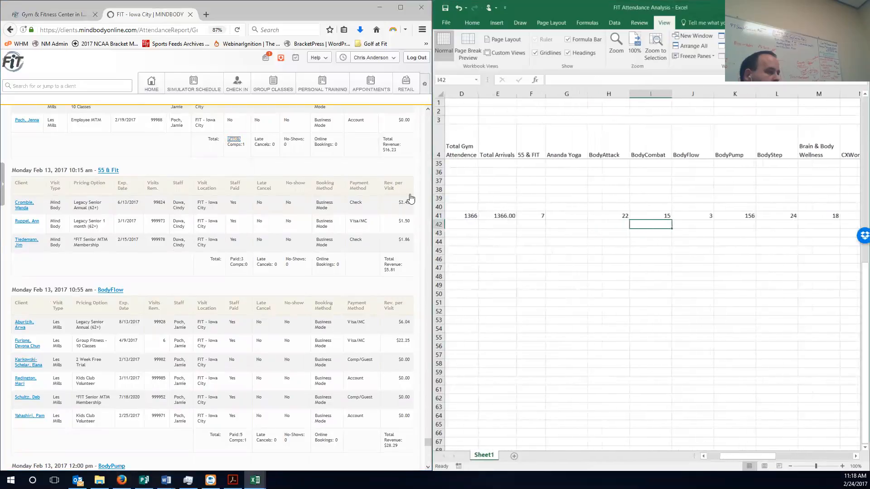
left_click(533, 217)
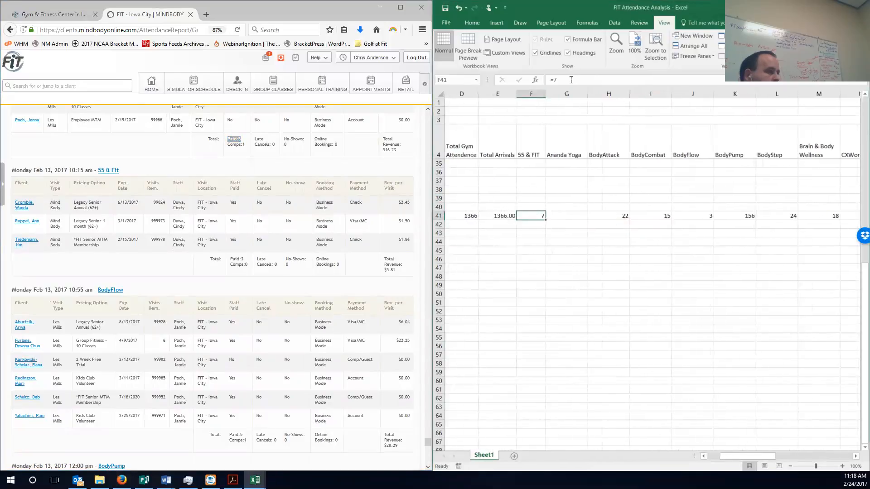
left_click(571, 79)
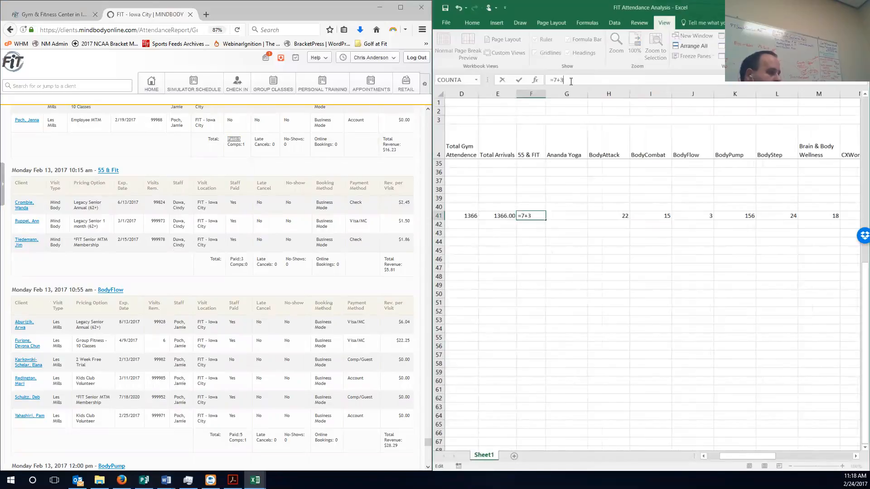
key("Return")
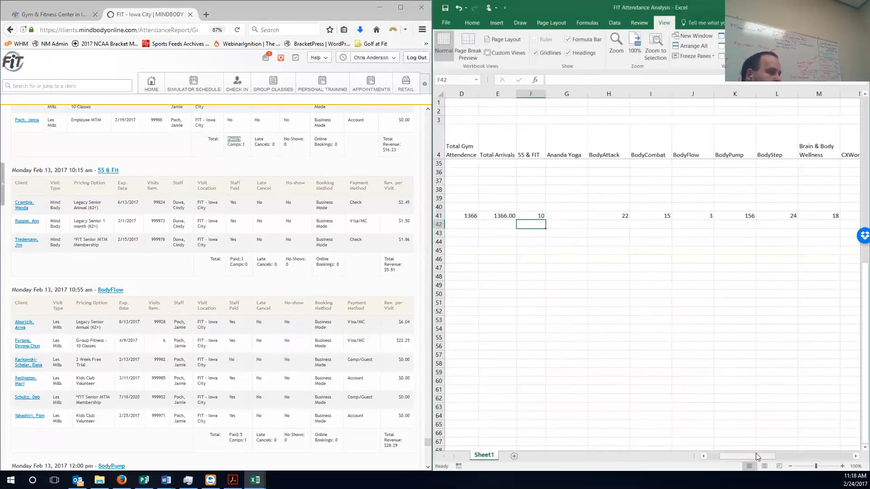
Add 6 to the BodyFlow formula in row 41 for the paid and comp visits of the Feb 13 10:55 am class
left_click(686, 215)
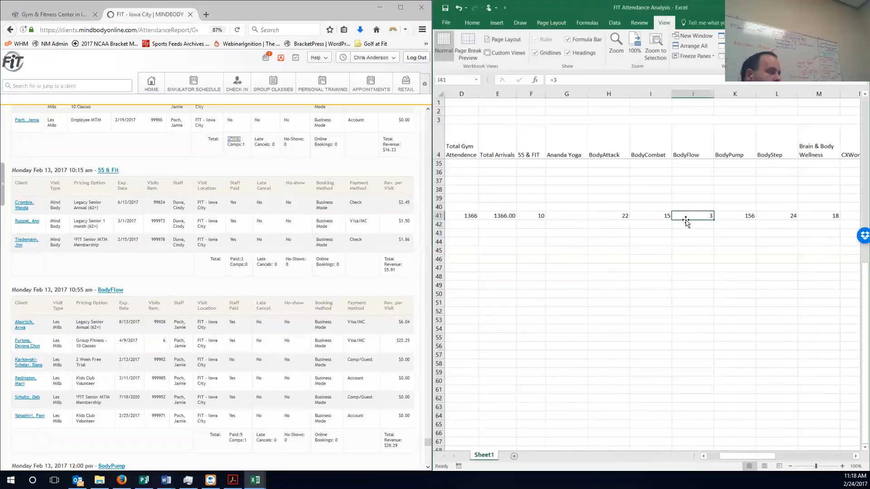
left_click(596, 81)
type("+3+3")
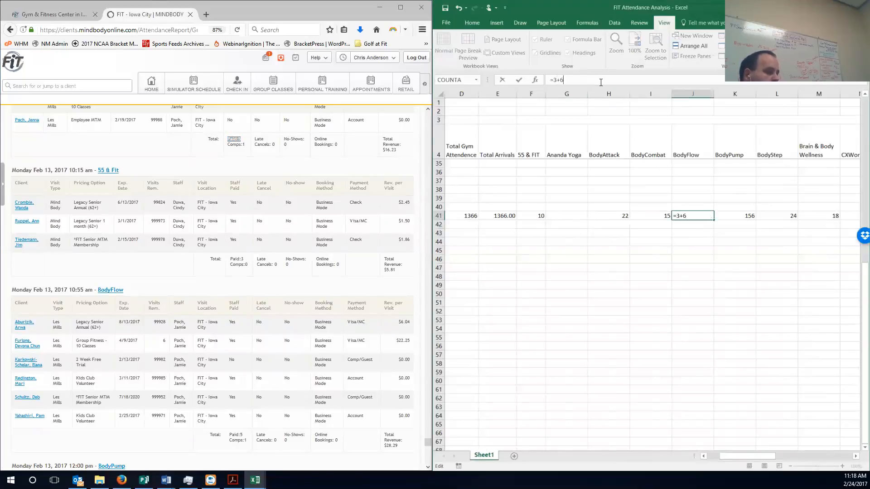
key("Return")
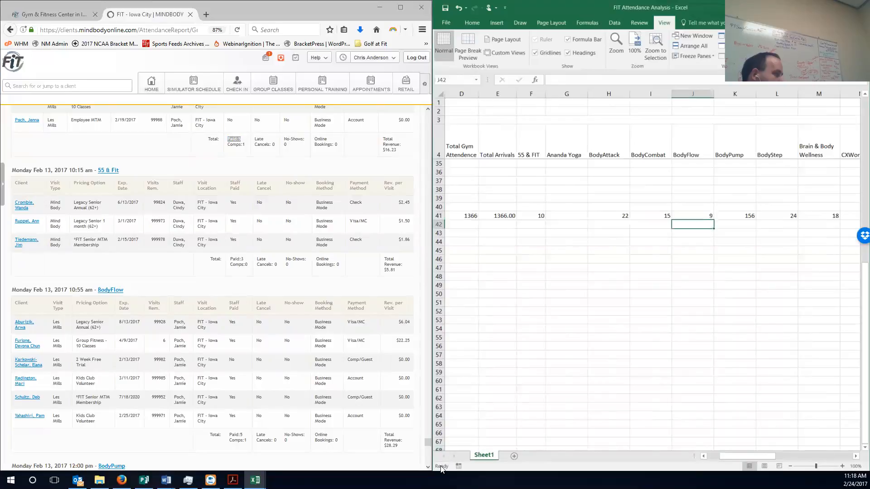
Add 3 to the BodyPump formula in row 41 for the paid visits of the Feb 13 12:00 pm class
scroll(428, 470, "down", 10)
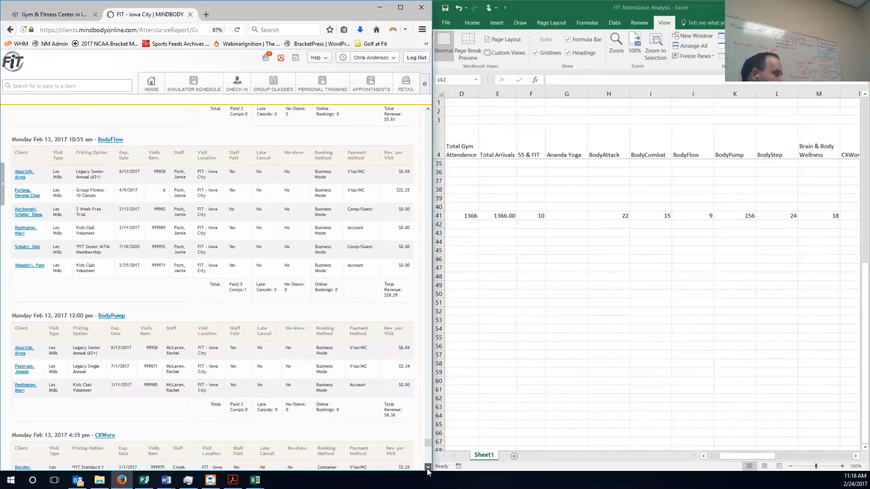
scroll(428, 470, "down", 1)
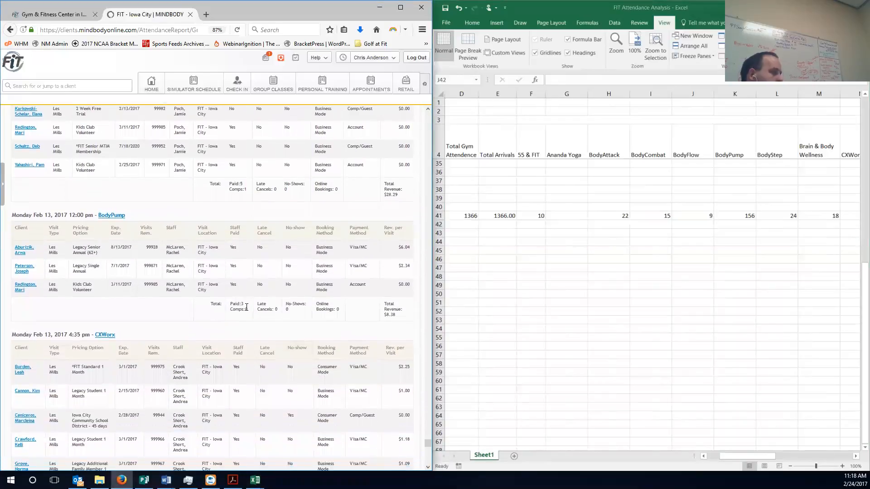
left_click(747, 214)
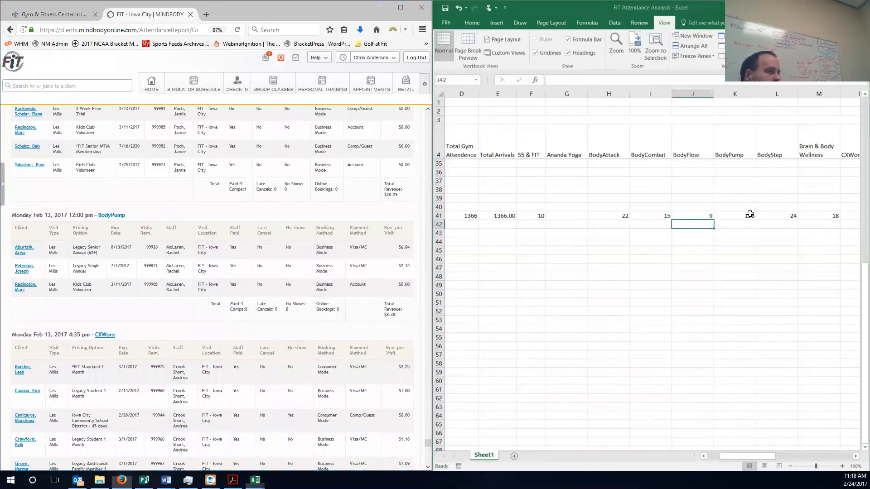
left_click(678, 80)
type("+3")
key("Return")
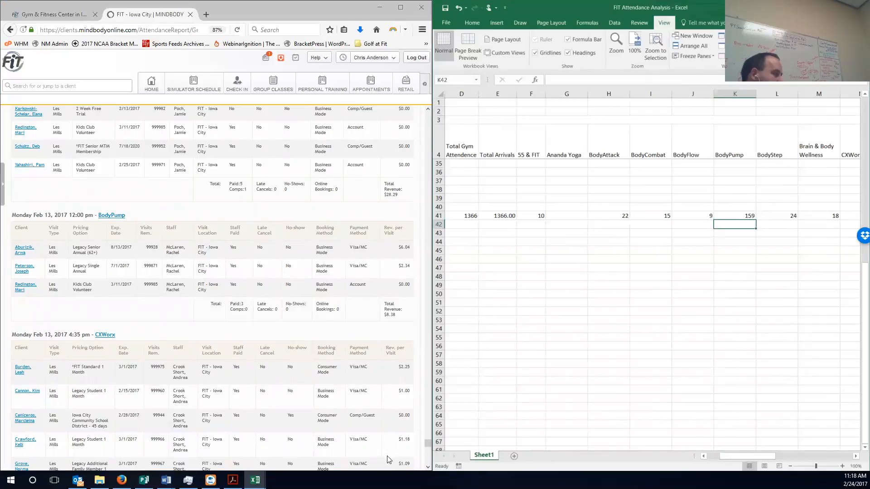
Add 6 to the CXWorx formula in row 41 for the paid visits of the Feb 13 4:35 pm class
scroll(427, 468, "down", 5)
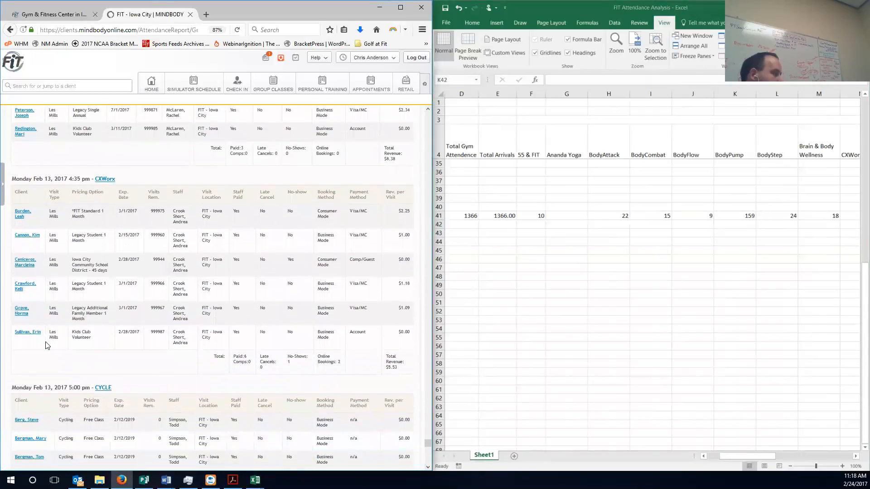
triple_click(249, 364)
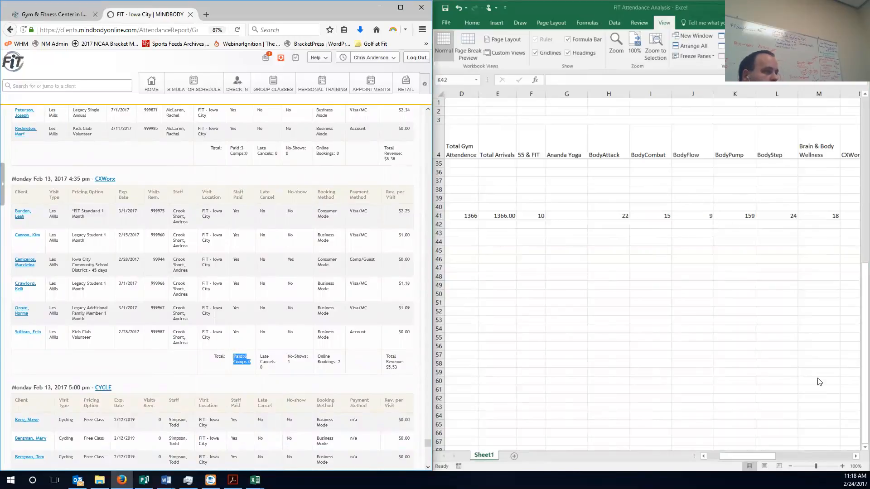
left_click_drag(753, 456, 769, 454)
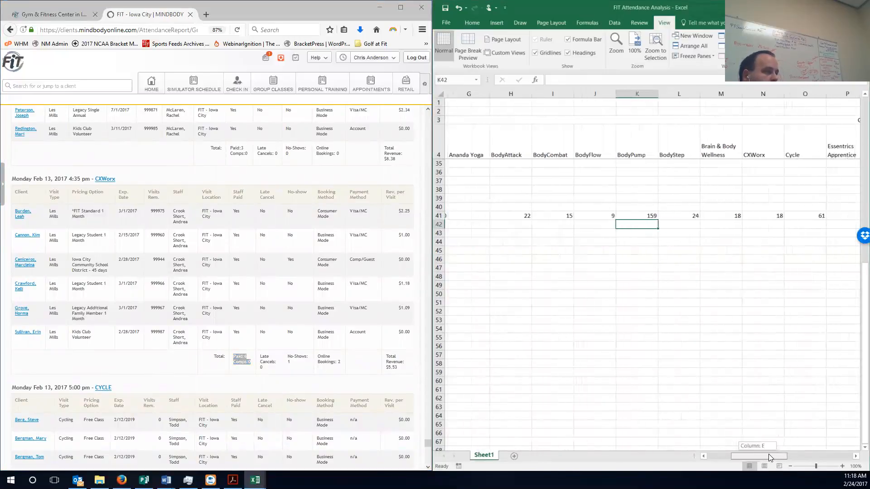
left_click(759, 216)
type("=2+7+2+7+6")
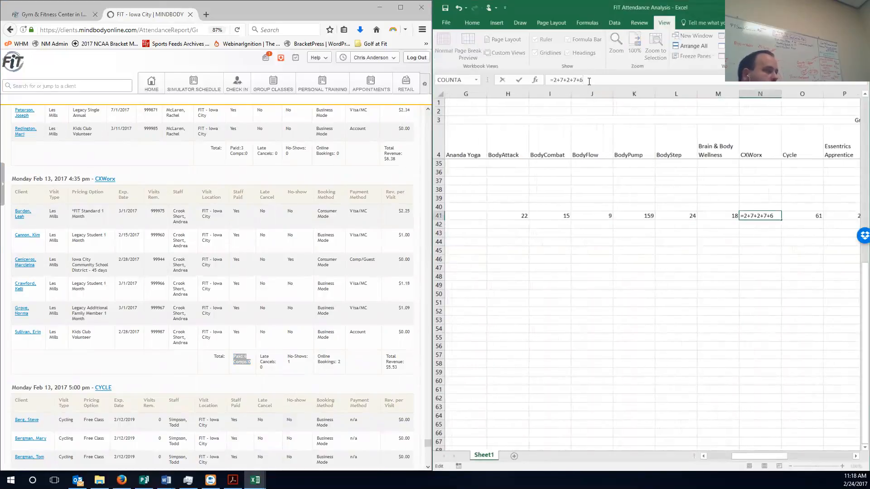
key("Return")
Add 16 to the Cycle formula in row 41 for the paid visits of the Feb 13 5:00 pm class
left_click_drag(429, 470, 430, 471)
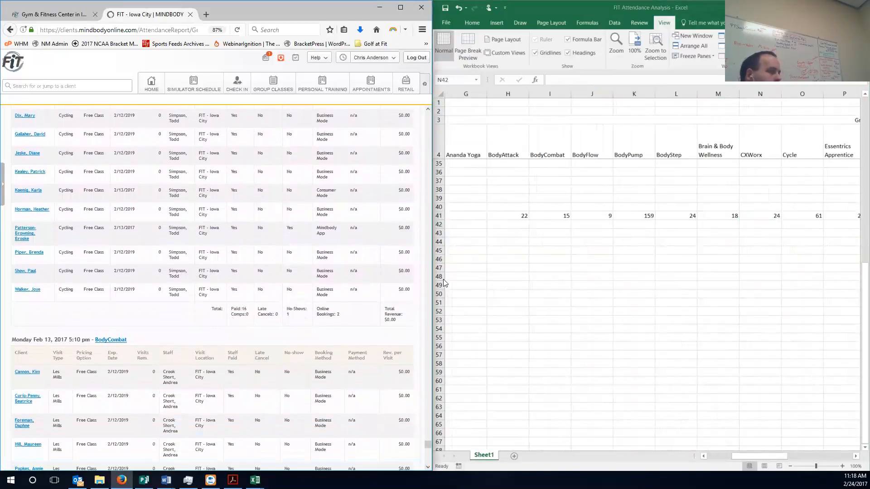
left_click(796, 215)
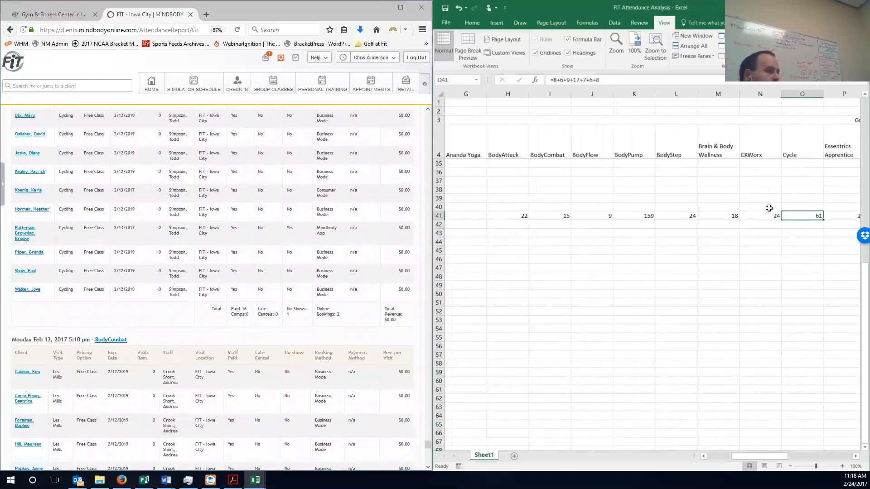
left_click(618, 84)
type("+")
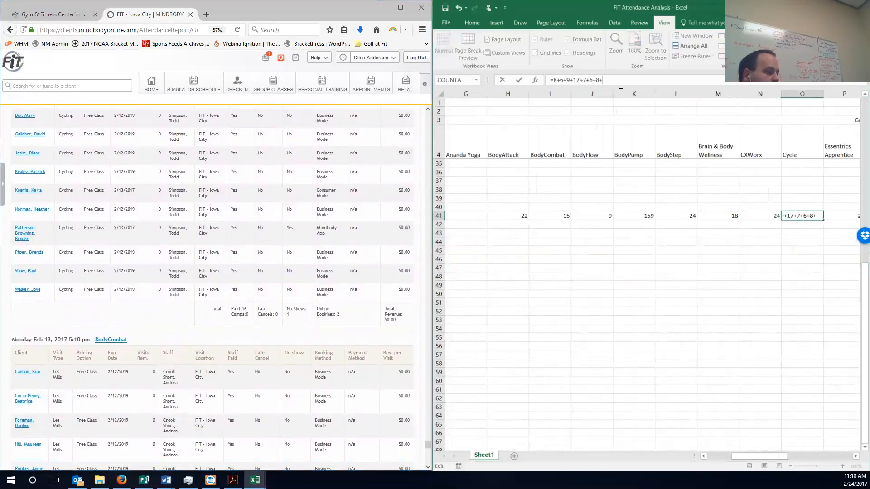
type("16")
key("Return")
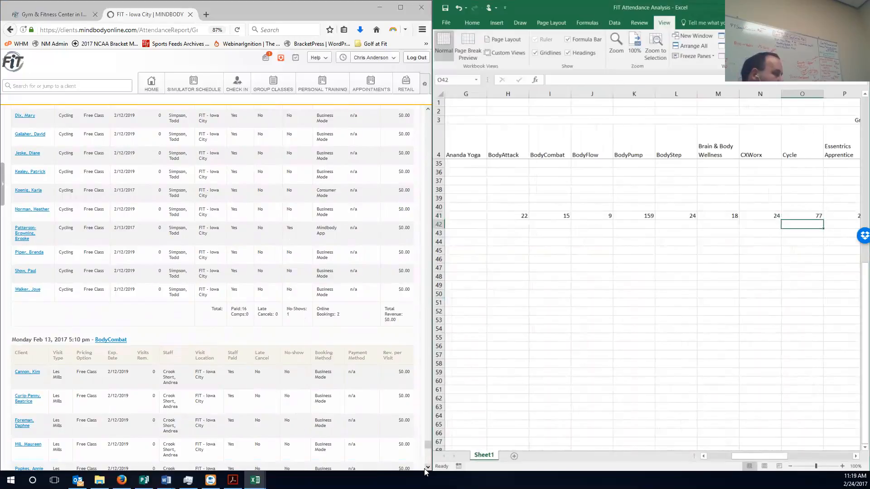
Add 7 to the BodyCombat formula in row 41 for the paid visits of the Feb 13 5:10 pm class
left_click(425, 470)
scroll(426, 470, "down", 8)
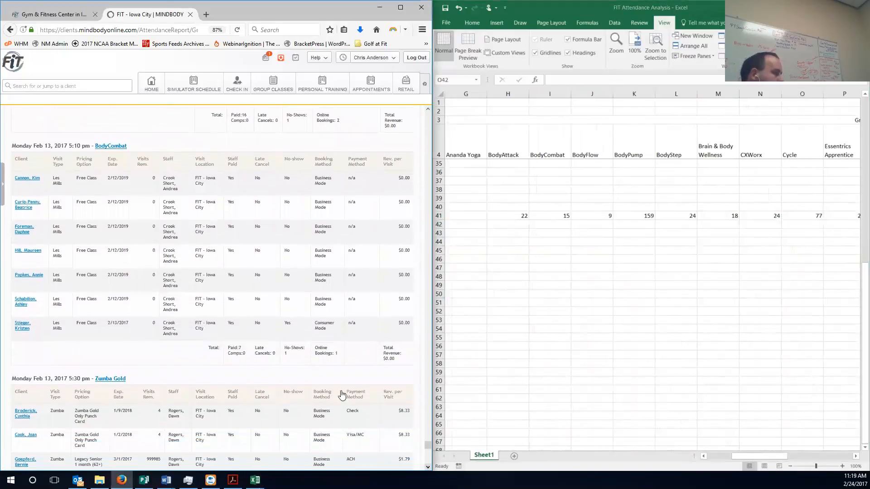
left_click(561, 216)
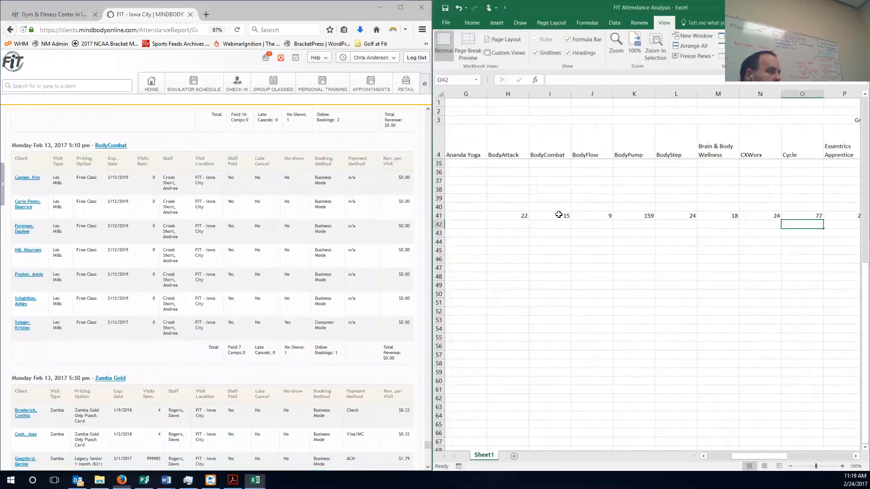
left_click(591, 80)
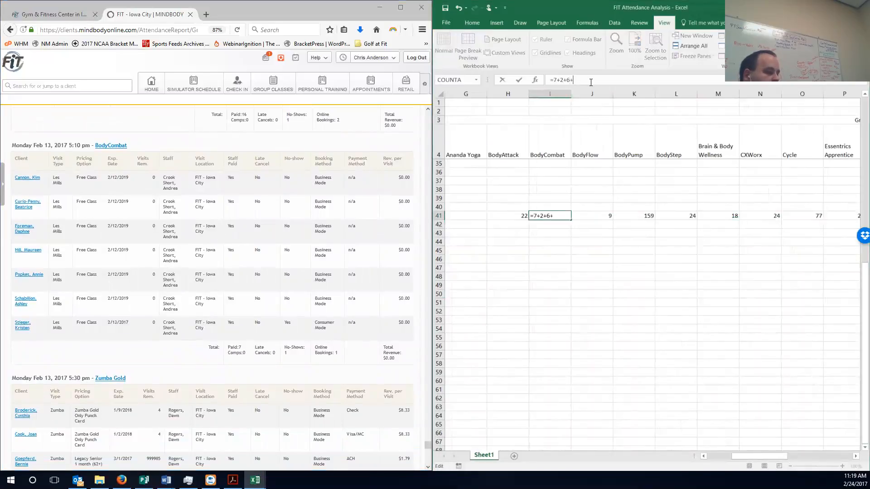
key("Return")
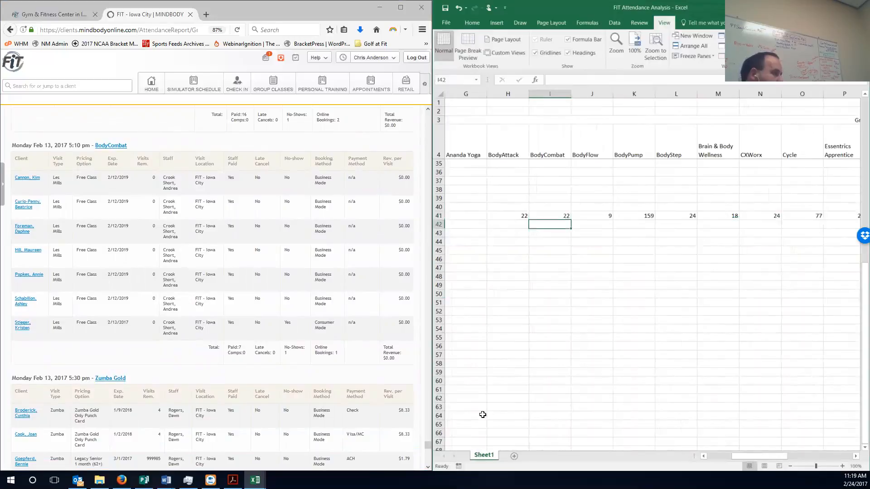
Add 7 to the Zumba Gold formula in row 41 for the paid and comp visits of the Feb 13 5:30 pm class
left_click_drag(427, 466, 427, 467)
left_click_drag(229, 313, 264, 311)
left_click(787, 457)
left_click_drag(788, 456, 848, 452)
left_click(719, 217)
type("=9+7")
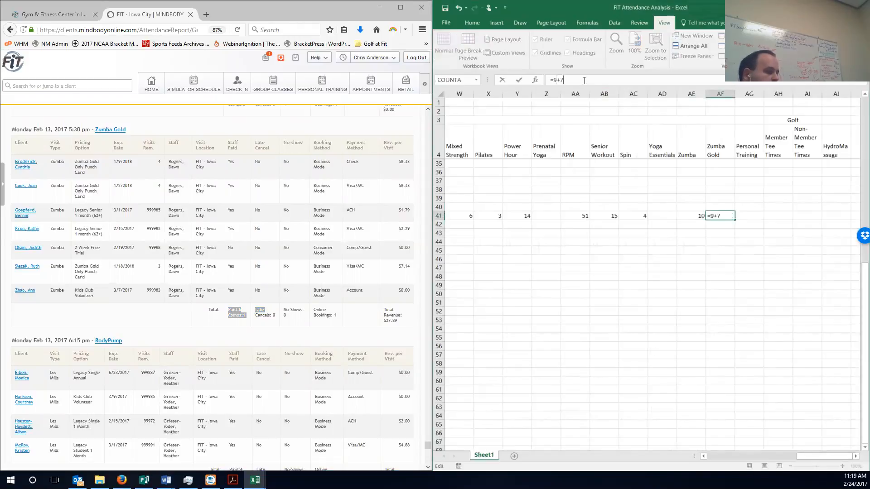
key("Return")
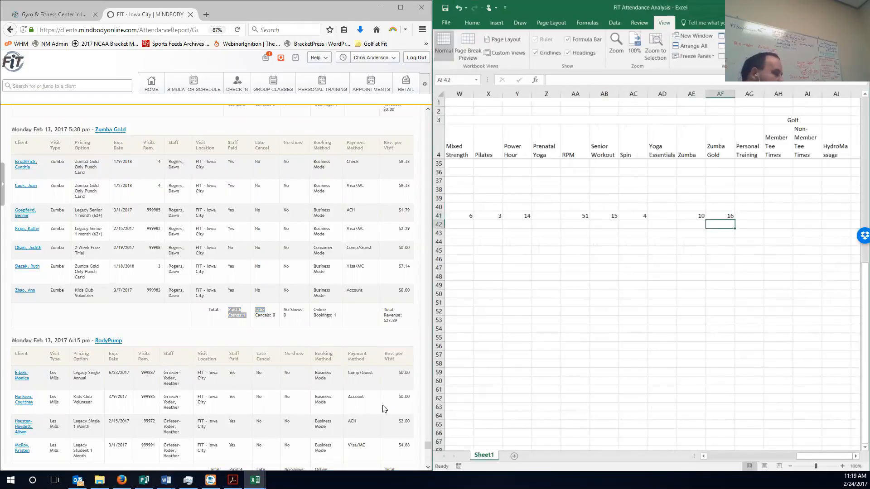
Add 4 to the BodyPump formula in row 41 for the paid visits of the Feb 13 6:15 pm class
scroll(428, 465, "down", 7)
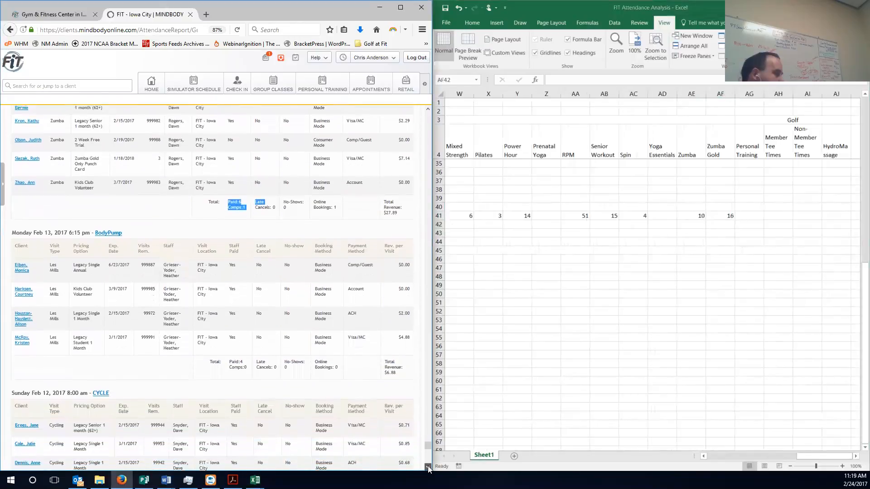
left_click_drag(801, 454, 739, 456)
left_click(647, 214)
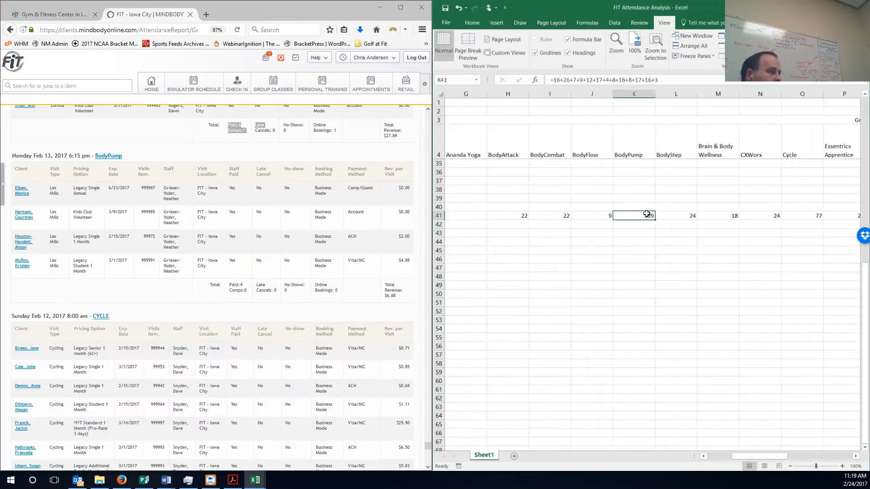
left_click(672, 81)
type("+4")
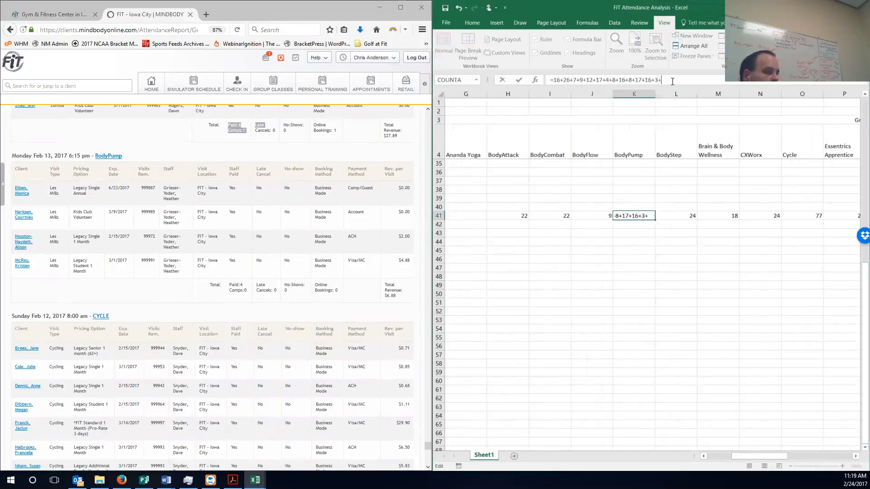
key("Return")
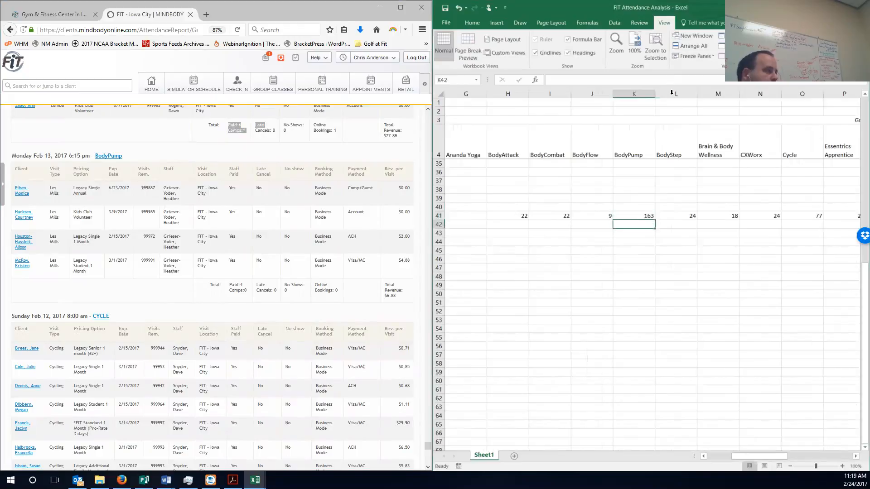
Add 14 to the Cycle formula in row 41 for the paid visits of the Feb 12 8:00 am class
scroll(466, 444, "down", 1)
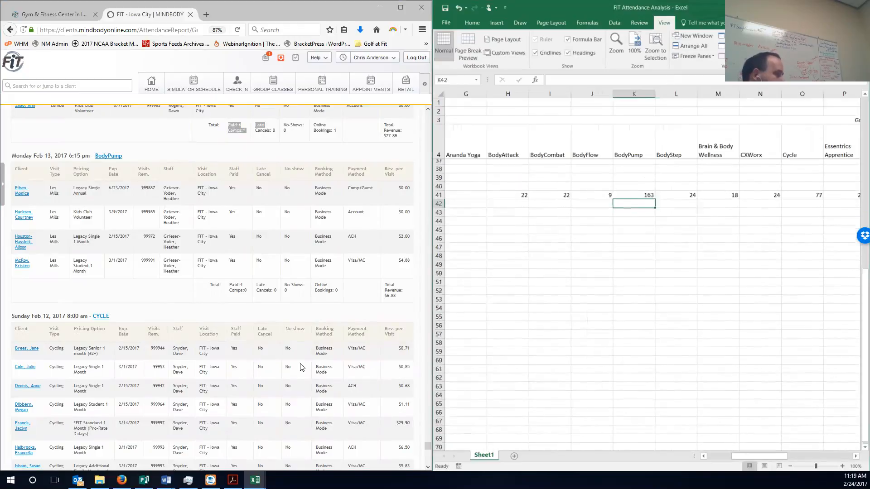
scroll(123, 293, "down", 5)
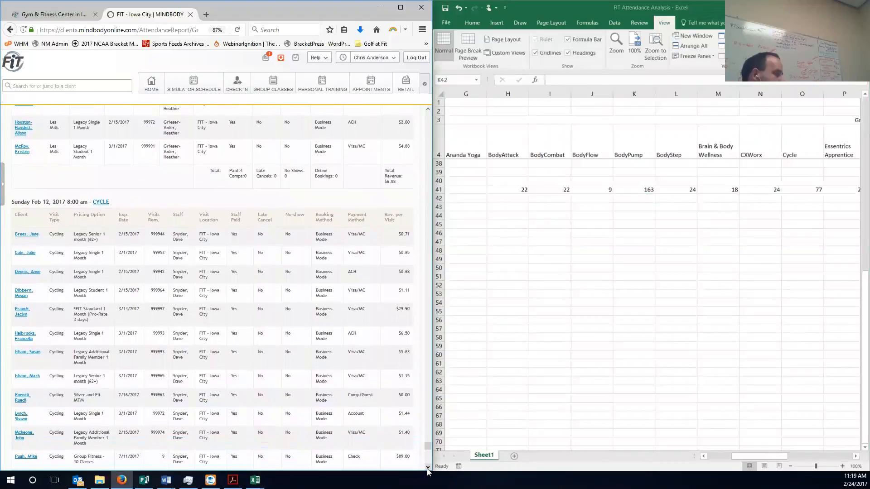
left_click(428, 468)
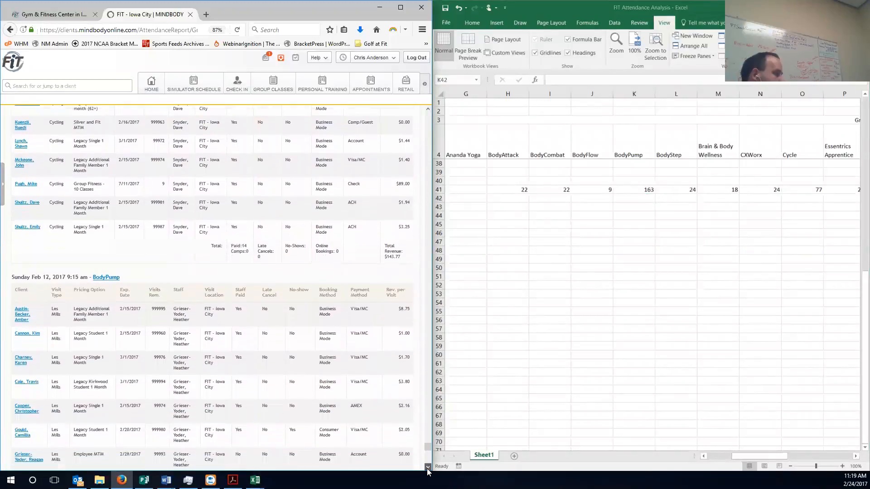
left_click(805, 192)
left_click(629, 83)
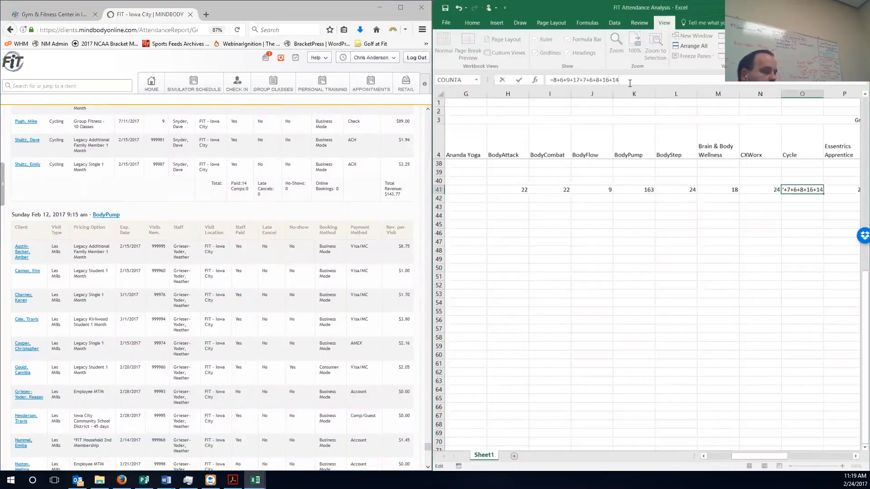
key("Return")
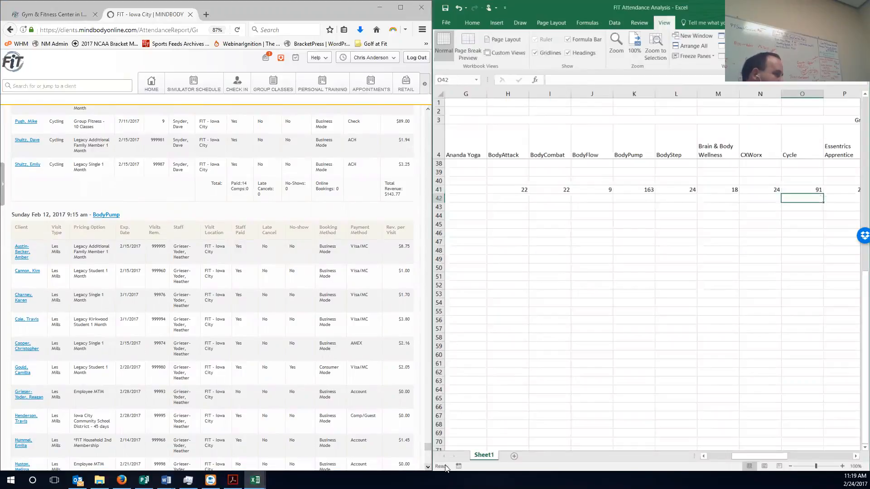
Add 19 to the BodyPump formula in row 41 for the paid and comp visits of the Feb 12 9:15 am class
scroll(426, 470, "down", 10)
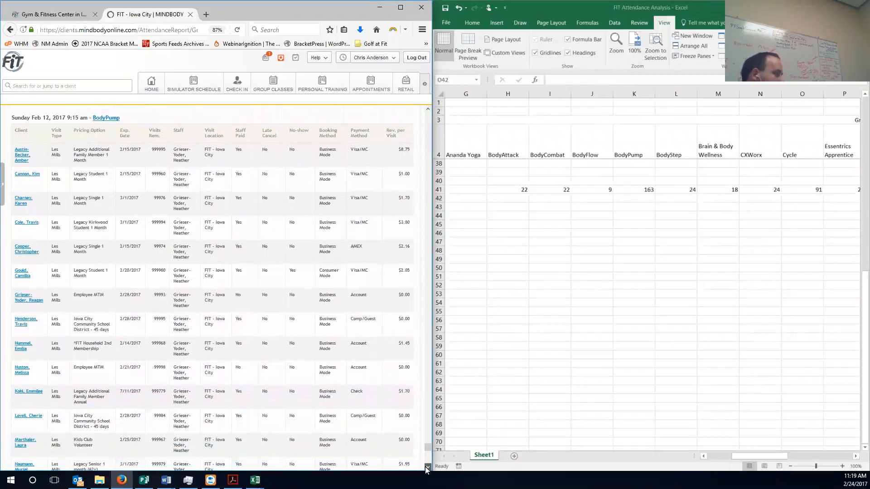
scroll(426, 470, "down", 5)
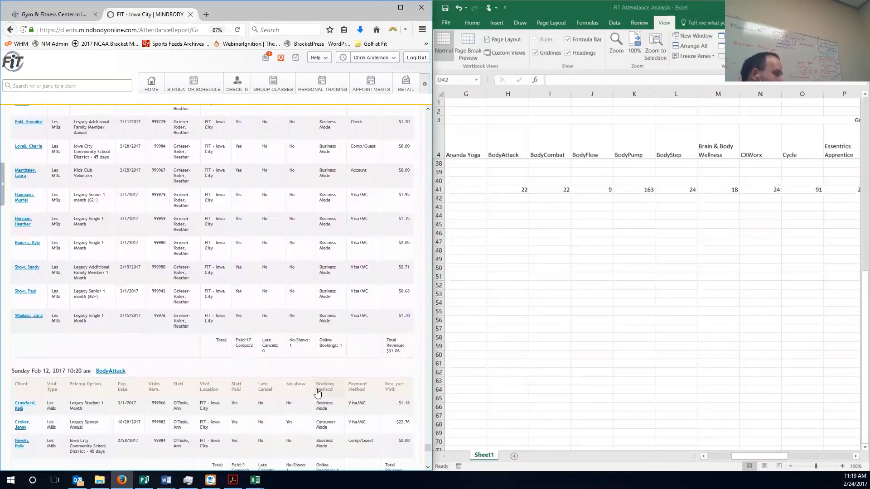
left_click_drag(253, 348, 236, 337)
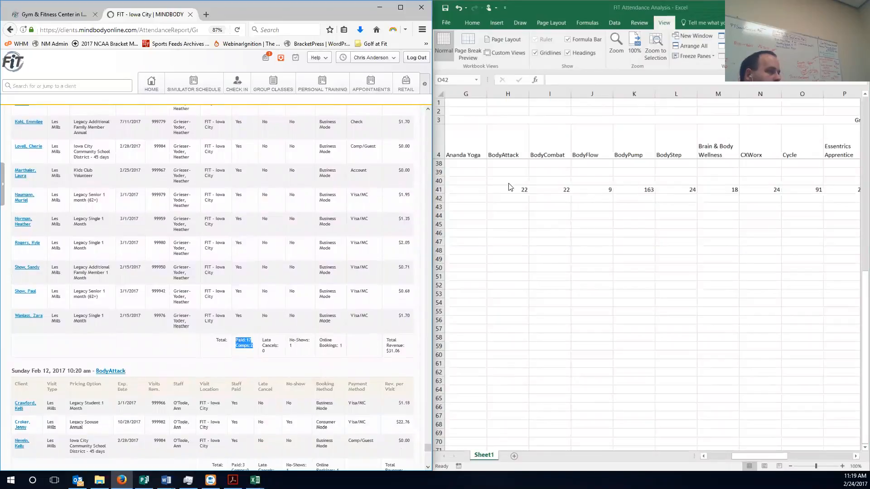
left_click(641, 190)
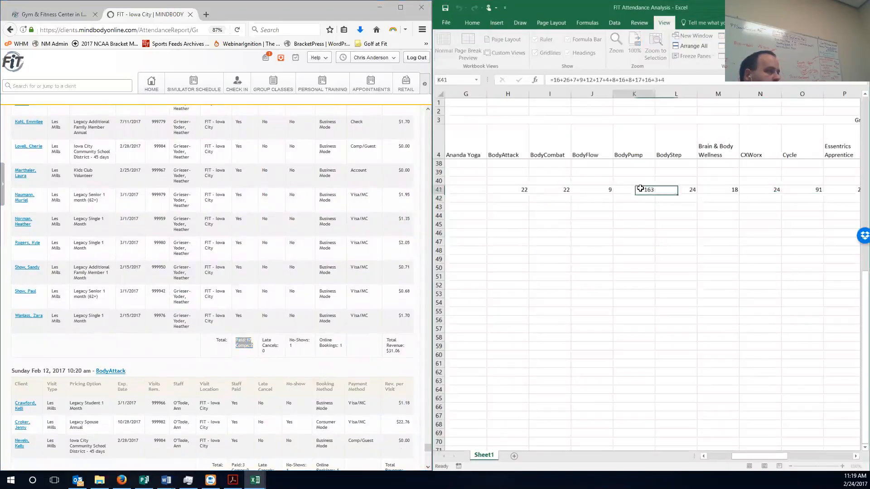
left_click(677, 81)
type("+19")
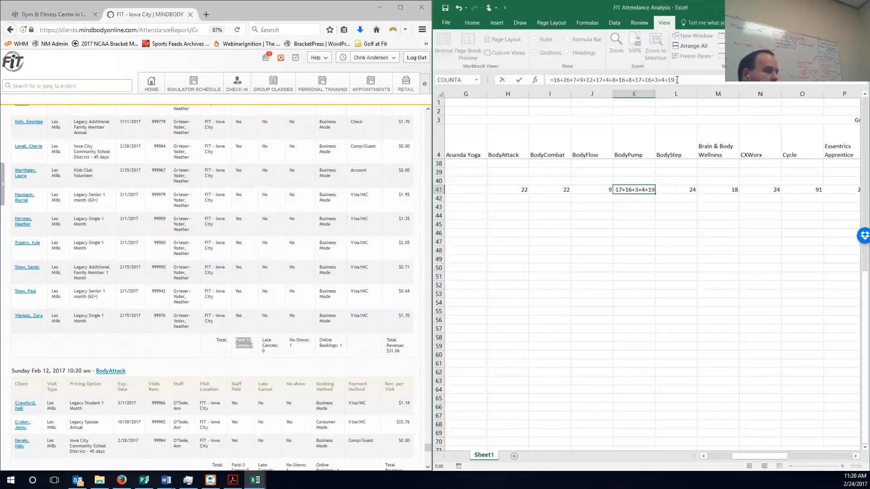
key("Return")
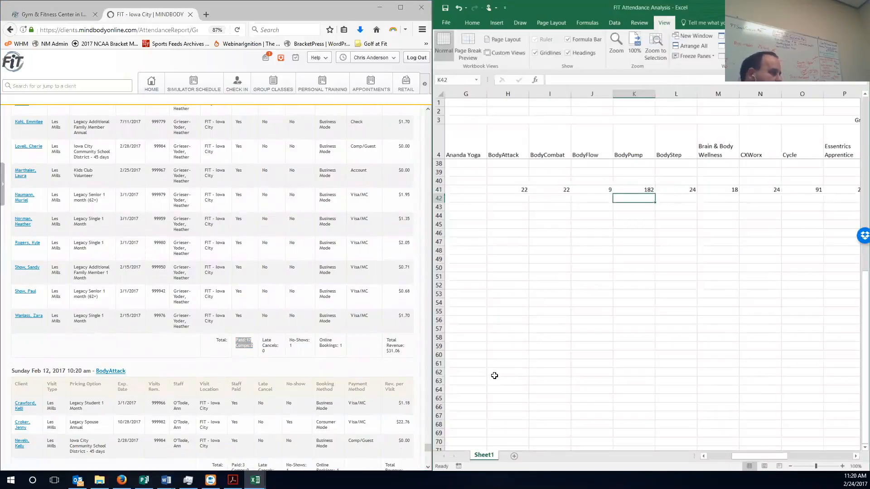
Add 3 to the BodyAttack formula in row 41 for the paid visits of the Feb 12 10:20 am class
left_click(428, 467)
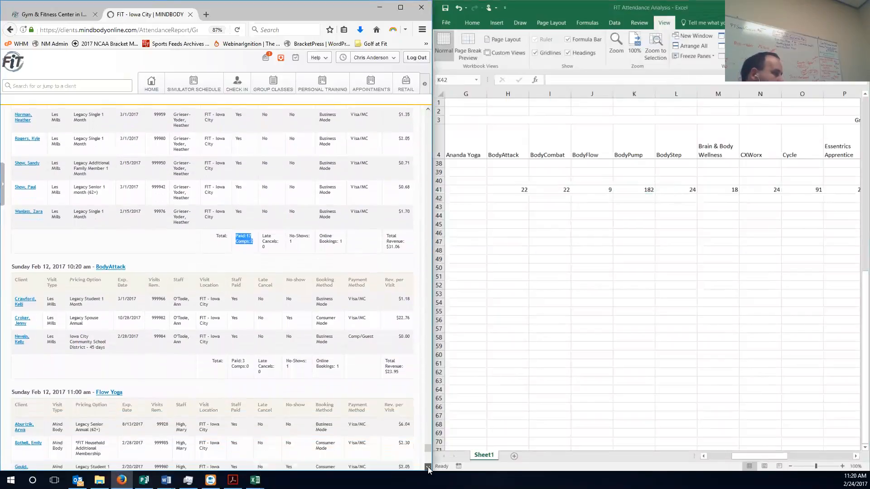
left_click(505, 189)
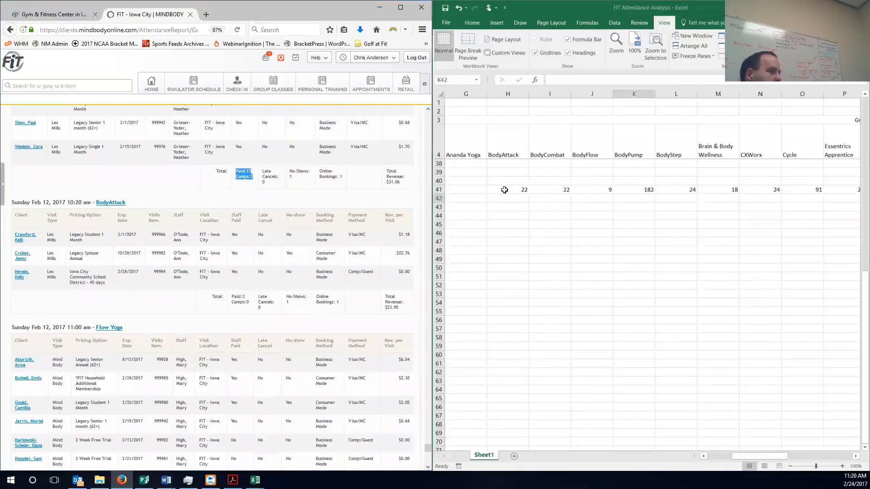
left_click(504, 190)
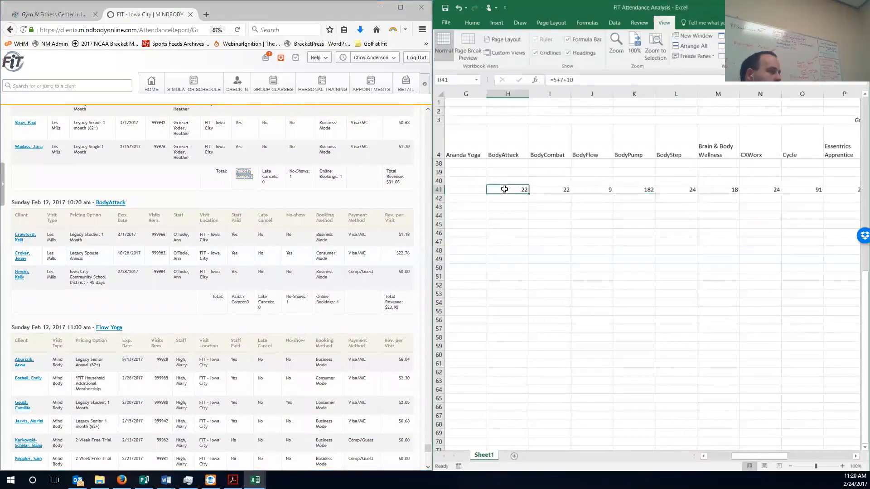
left_click(583, 81)
type("+")
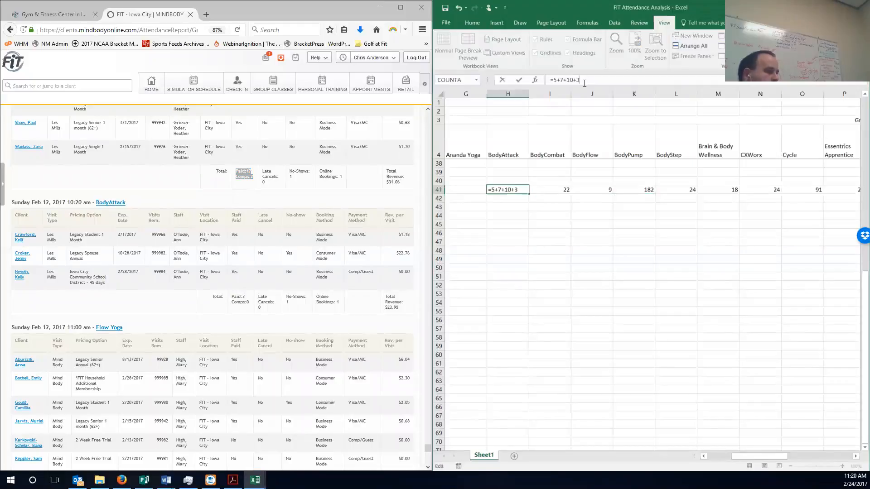
type("3")
key("Return")
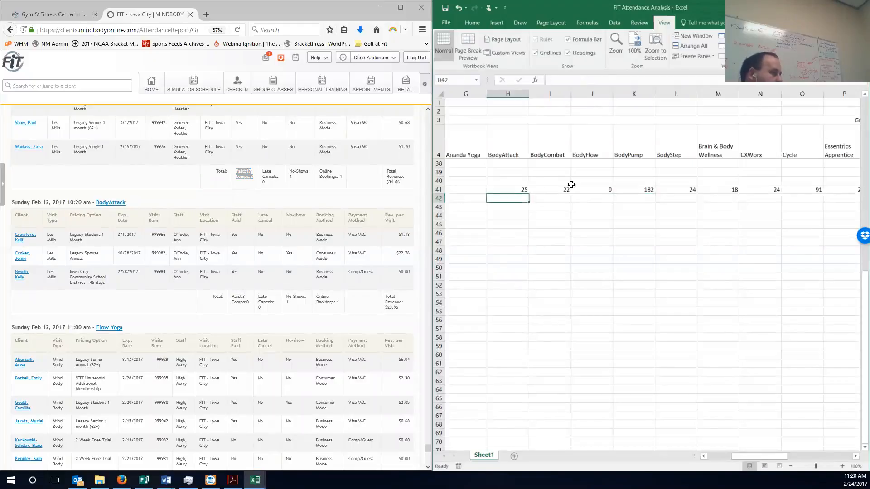
Enter =8 for Flow Yoga in row 41, covering the paid and comp visits of the Feb 12 11:00 am class
left_click(428, 468)
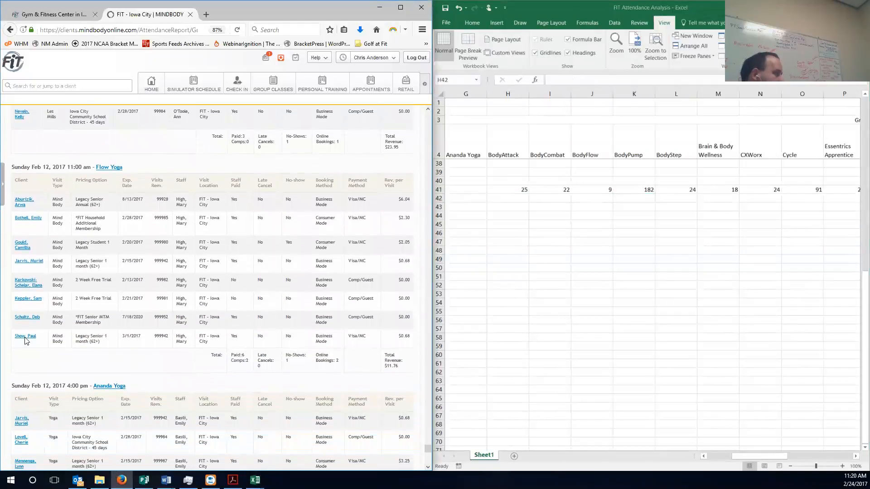
left_click_drag(249, 364, 230, 338)
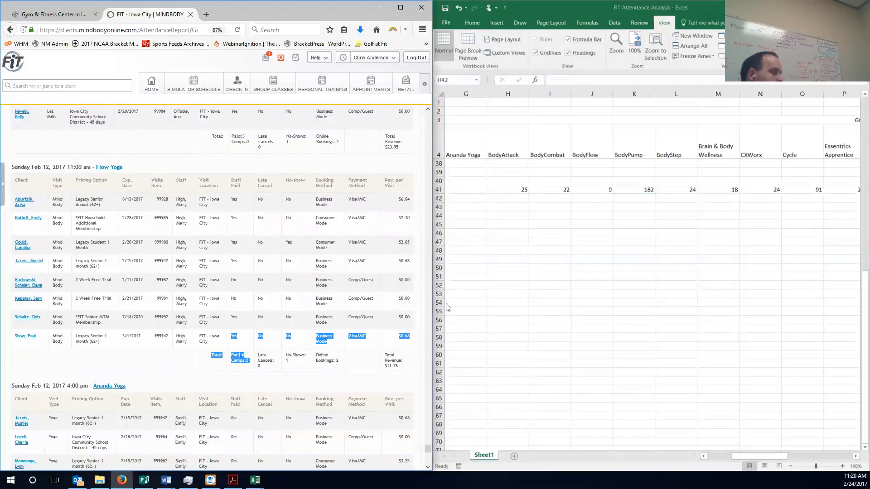
left_click_drag(767, 458, 799, 451)
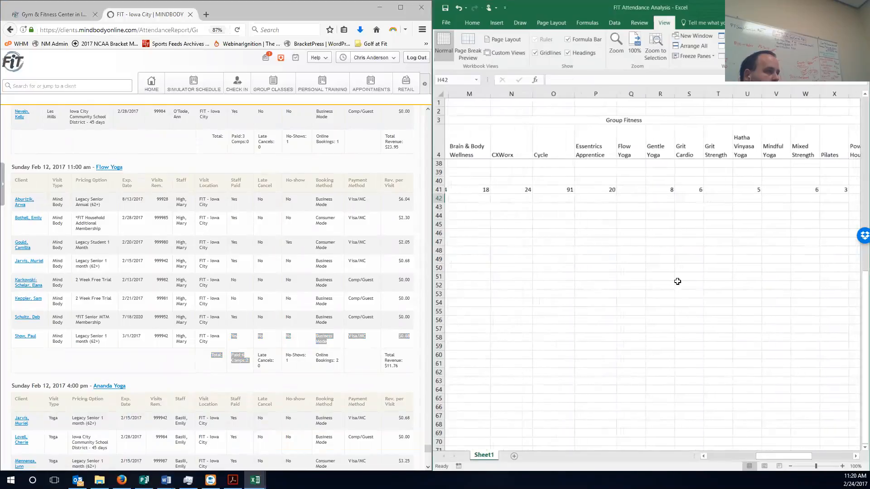
left_click(621, 188)
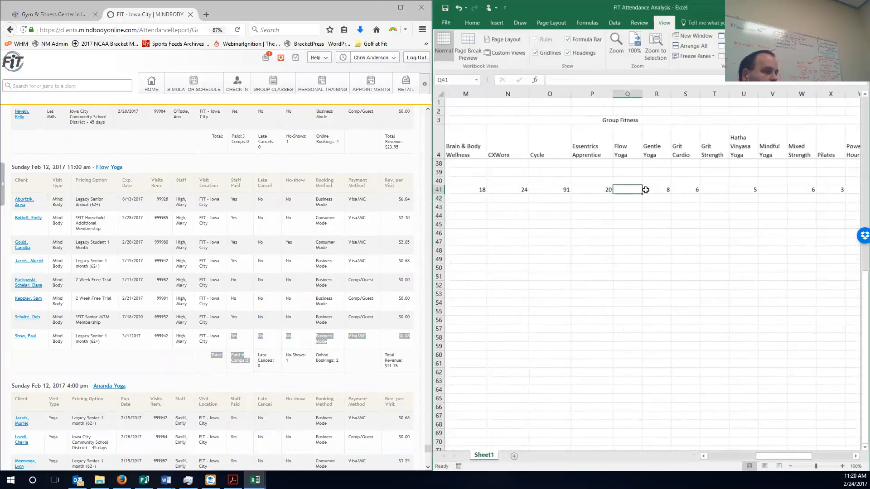
type("=8")
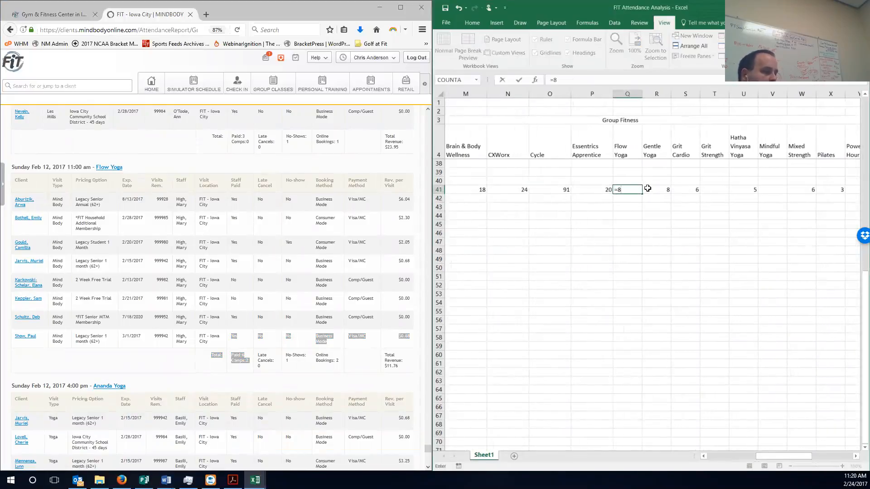
key("Return")
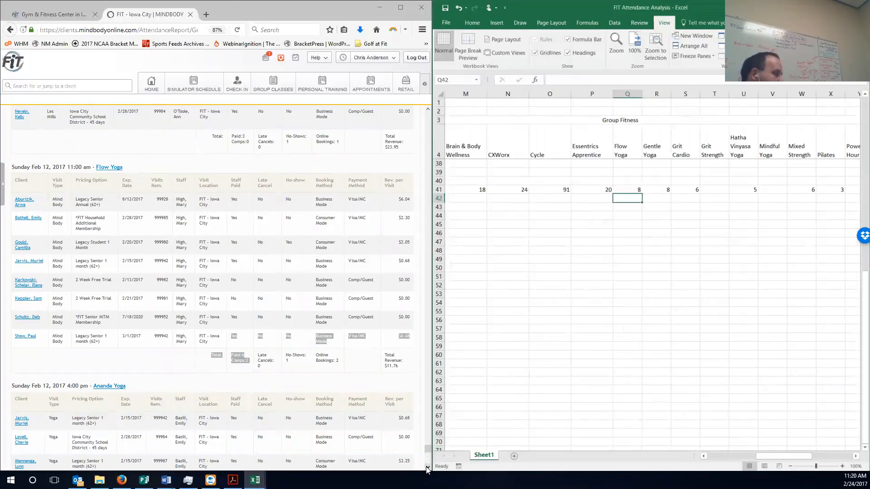
Enter =5 for Ananda Yoga in row 41, covering the paid visits of the Feb 12 4:00 pm class
scroll(427, 470, "down", 9)
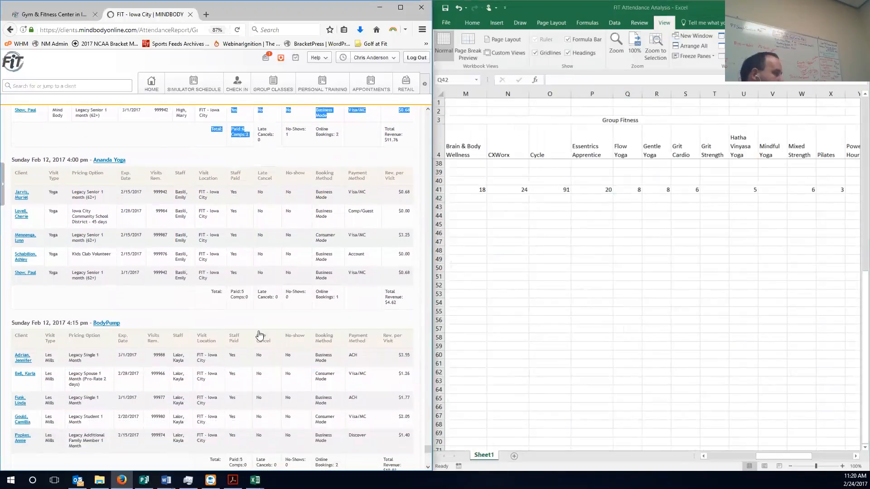
left_click(715, 454)
left_click(716, 457)
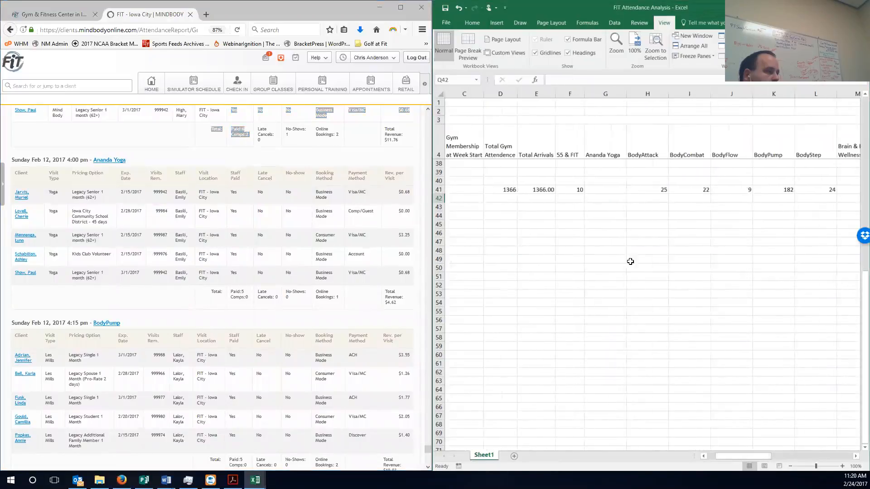
left_click(605, 190)
type("=")
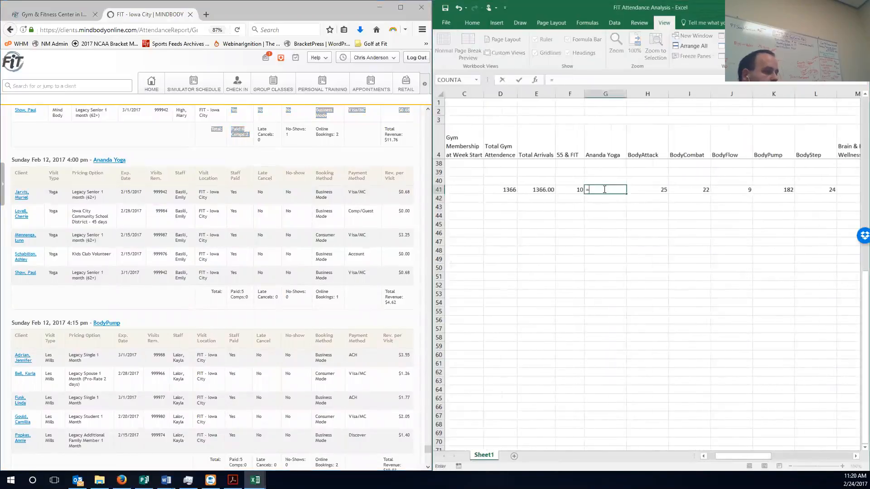
type("5")
key("Return")
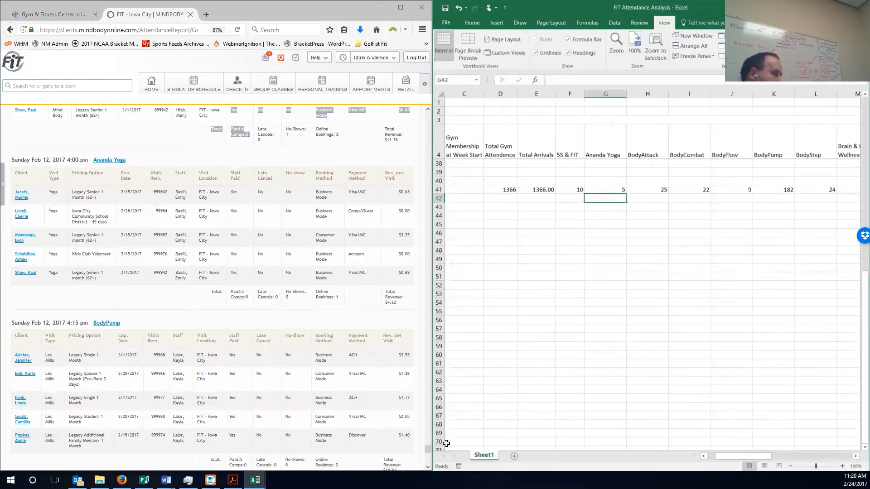
Add 5 to the BodyPump formula in row 41 for the paid visits of the Feb 12 4:15 pm class
left_click(427, 466)
scroll(427, 466, "down", 3)
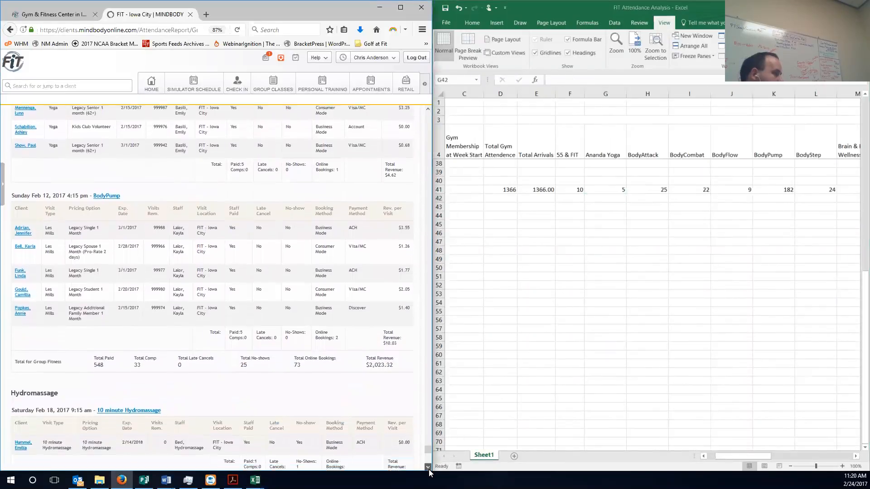
left_click_drag(250, 317, 228, 313)
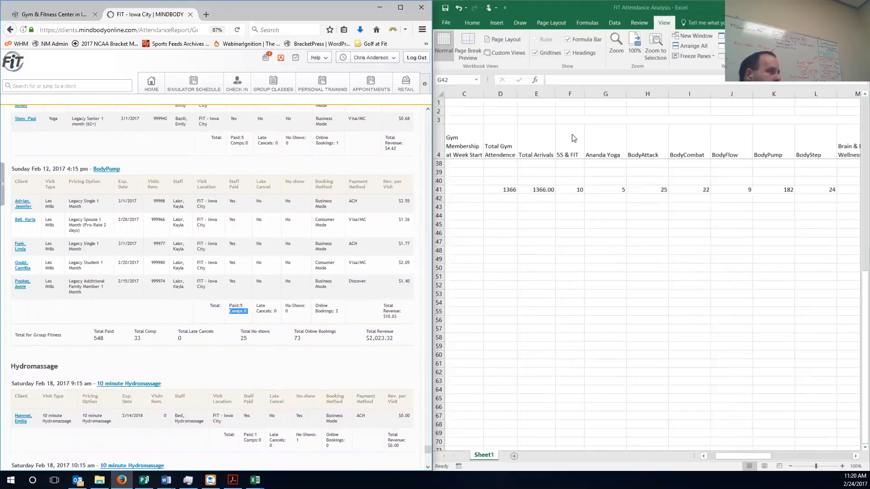
left_click(773, 189)
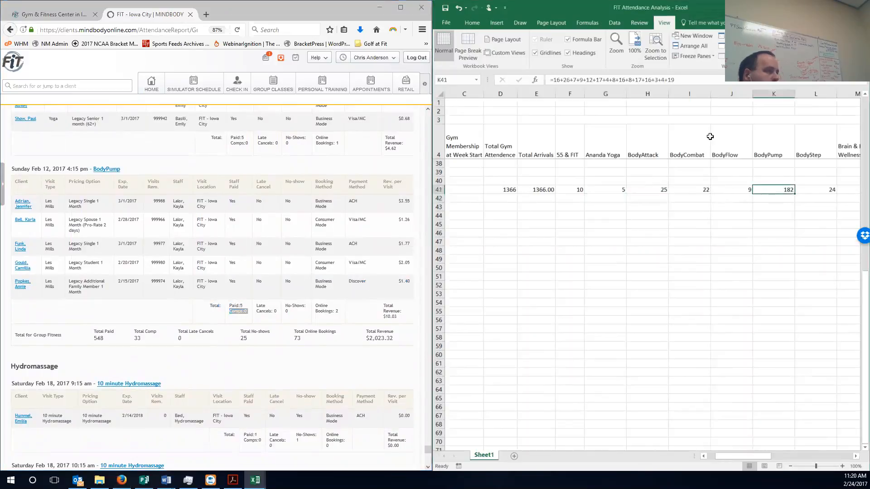
left_click(703, 80)
type("+5")
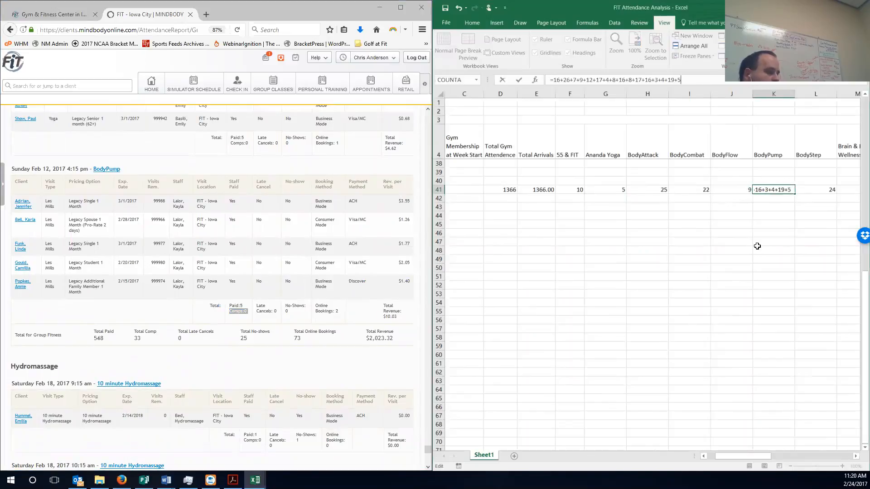
key("Return")
Enter 10 for HydroMassage in row 41 from the report's total paid Hydromassage visits
left_click_drag(427, 468, 428, 469)
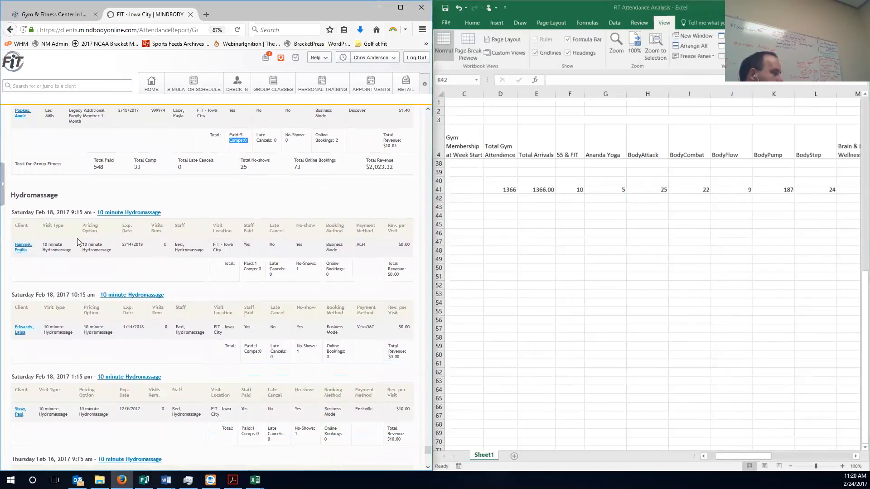
left_click_drag(427, 467, 427, 471)
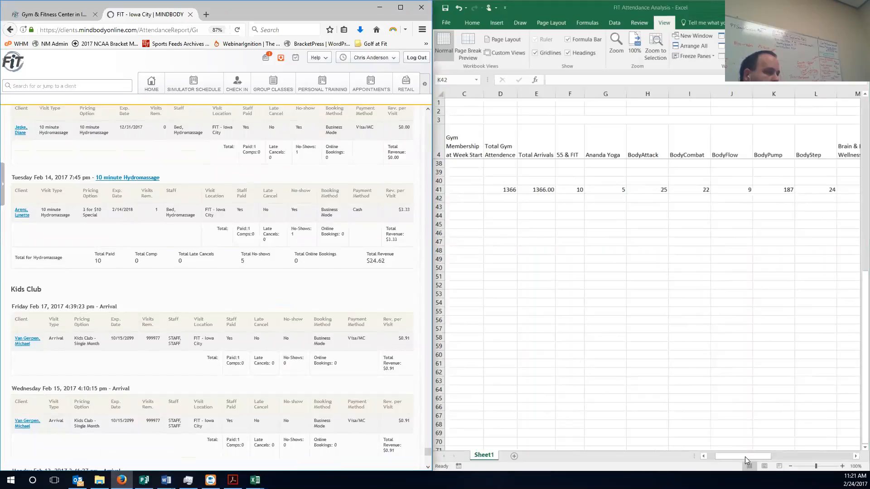
left_click(773, 456)
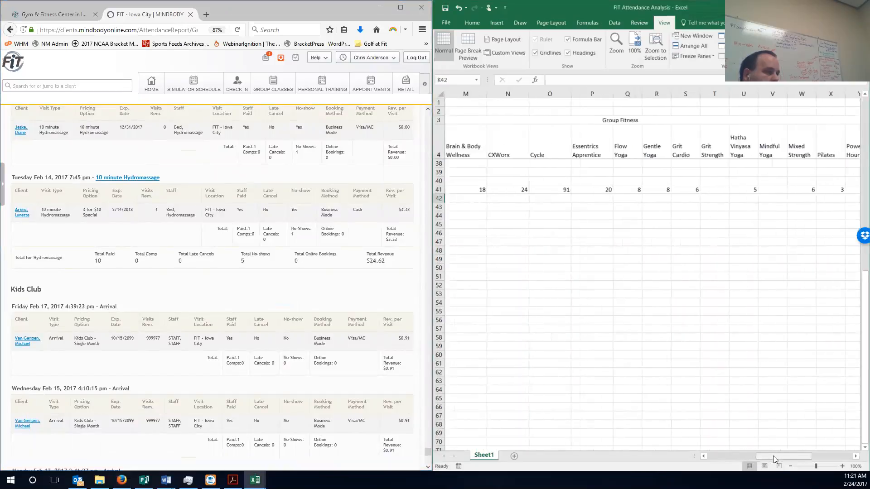
left_click(827, 454)
left_click(774, 189)
type("10")
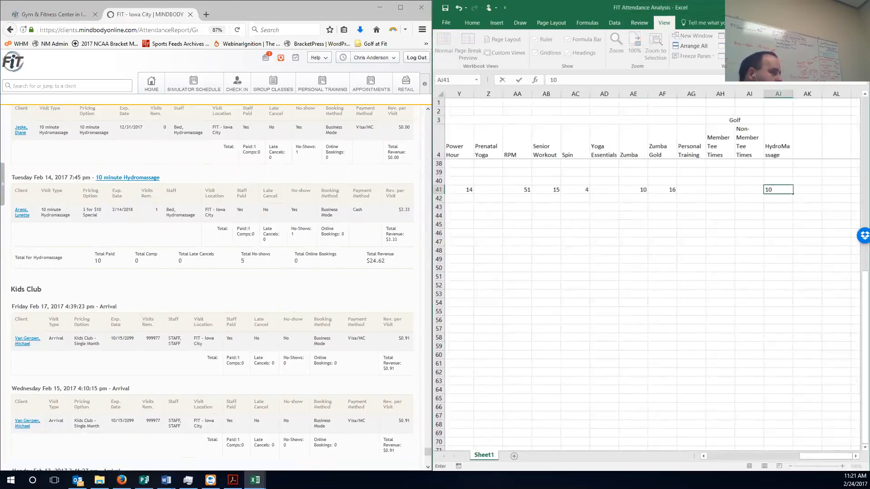
Enter 4 for Member Tee Times in row 41 from the report's total paid Member Tee Times visits
left_click_drag(428, 468, 428, 470)
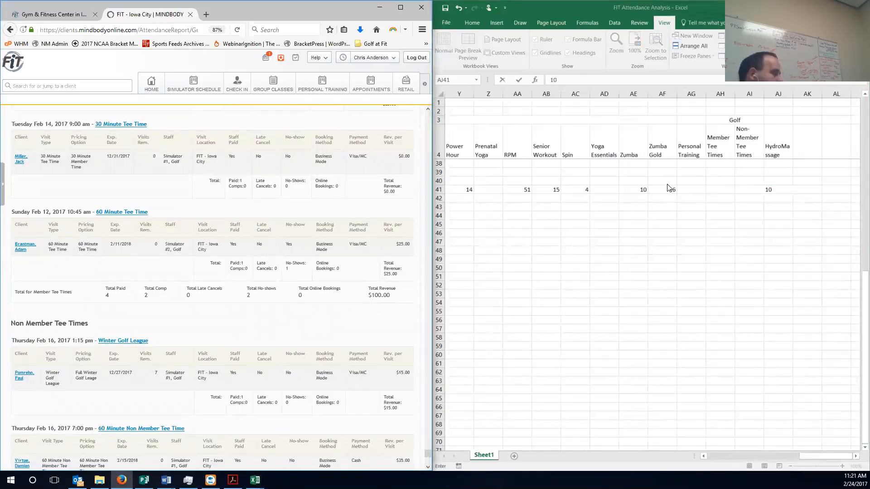
left_click(719, 190)
type("4")
key("Return")
Enter 10 for Non-Member Tee Times in row 41 from the report's total paid Non Member Tee Times visits
left_click(215, 342)
scroll(208, 326, "down", 3)
scroll(201, 314, "down", 10)
scroll(198, 312, "down", 6)
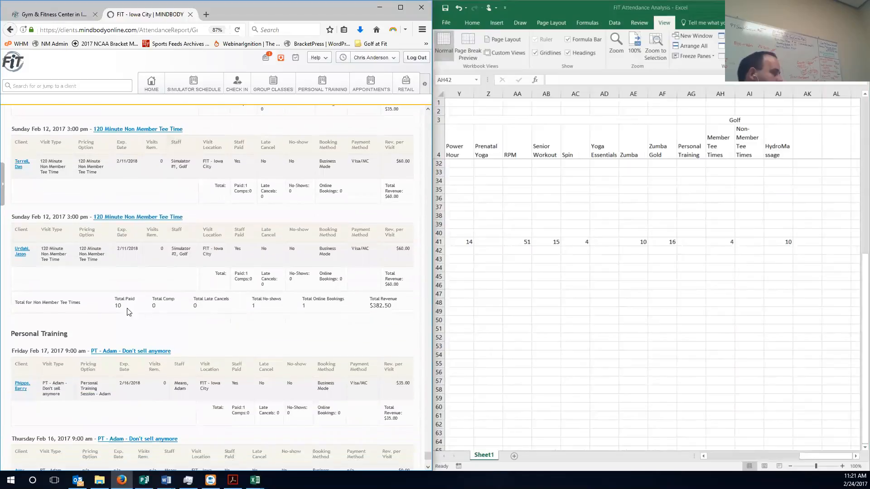
left_click(753, 242)
type("10")
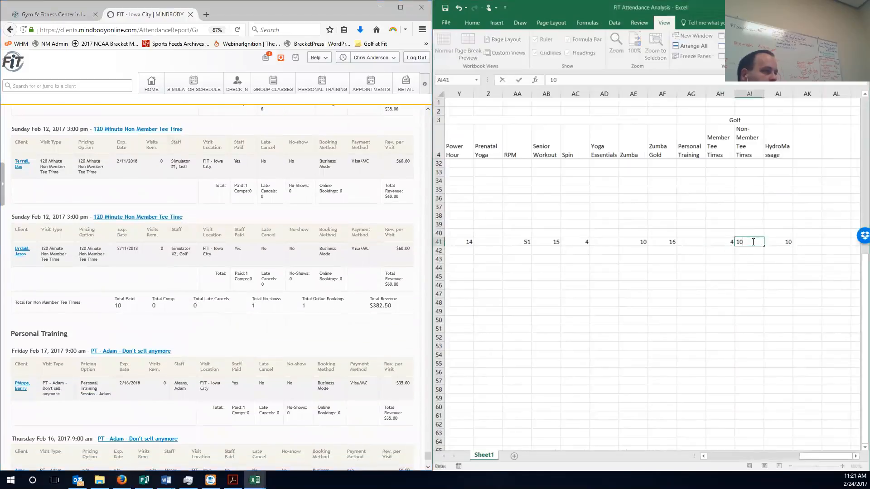
key("Return")
Check the paid and comp totals for Personal Training in the report and insert a blank column before Personal Training in the spreadsheet
left_click(247, 334)
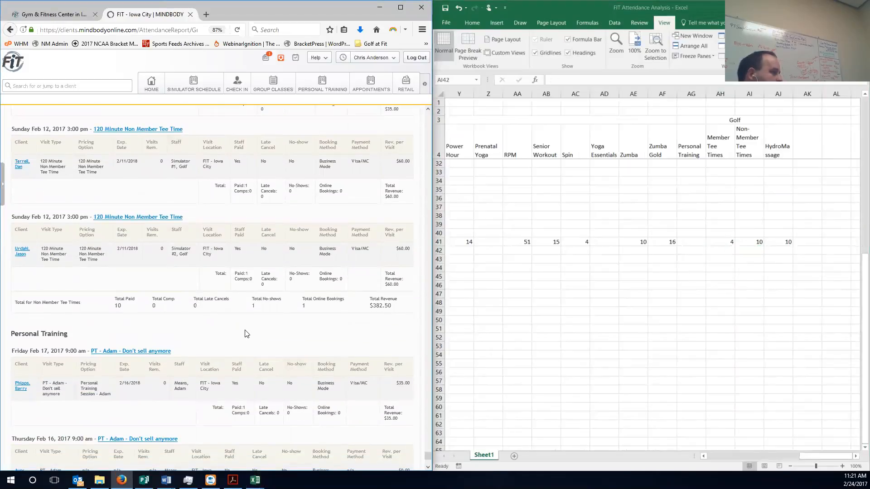
scroll(25, 324, "down", 10)
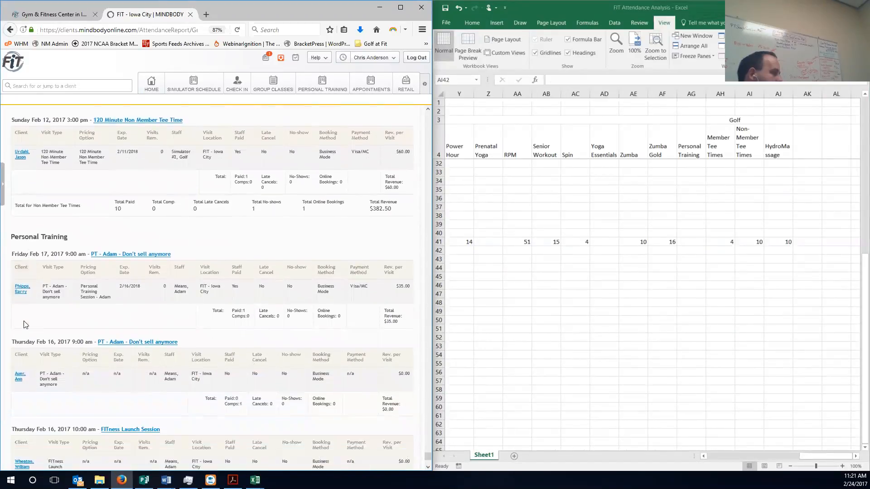
scroll(25, 324, "down", 10)
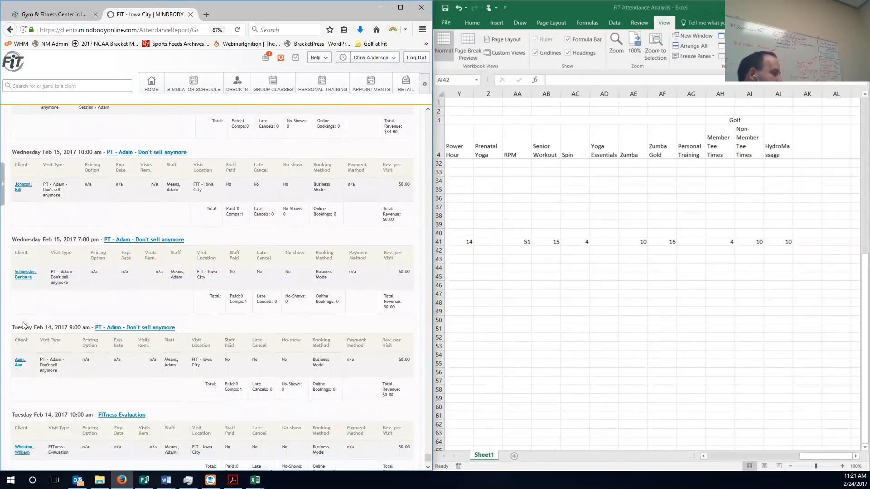
scroll(22, 326, "down", 10)
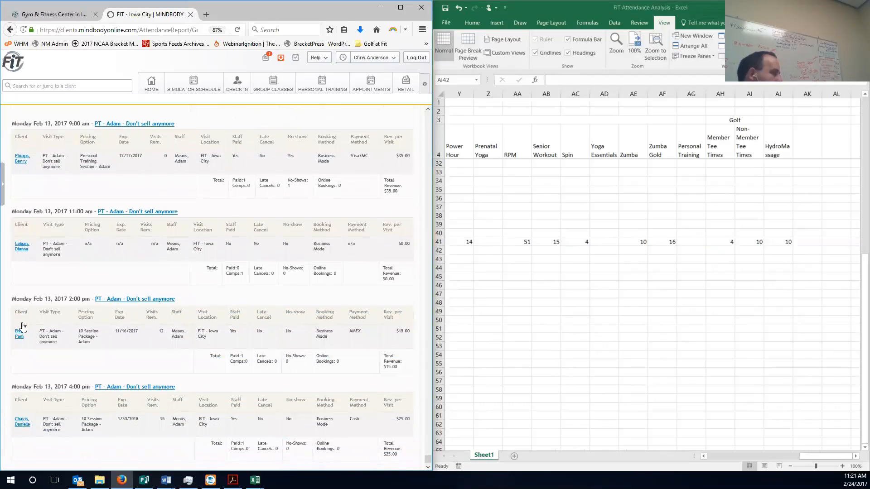
scroll(22, 323, "down", 1)
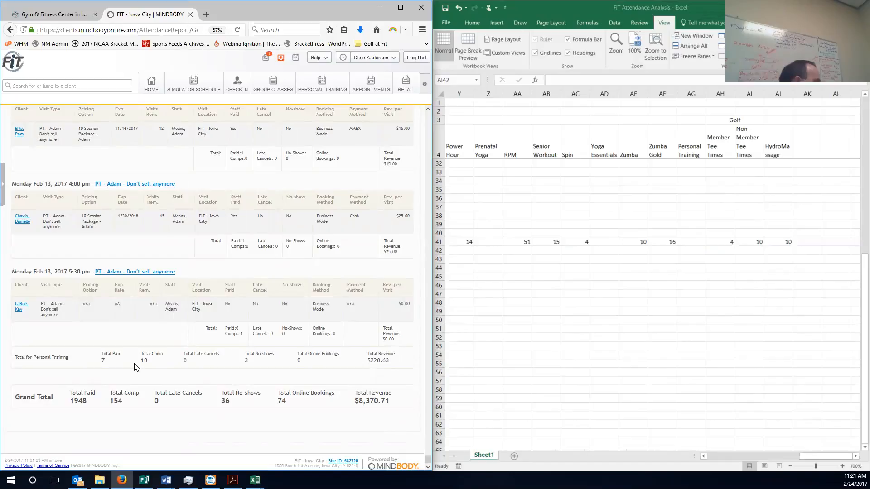
left_click_drag(159, 363, 110, 366)
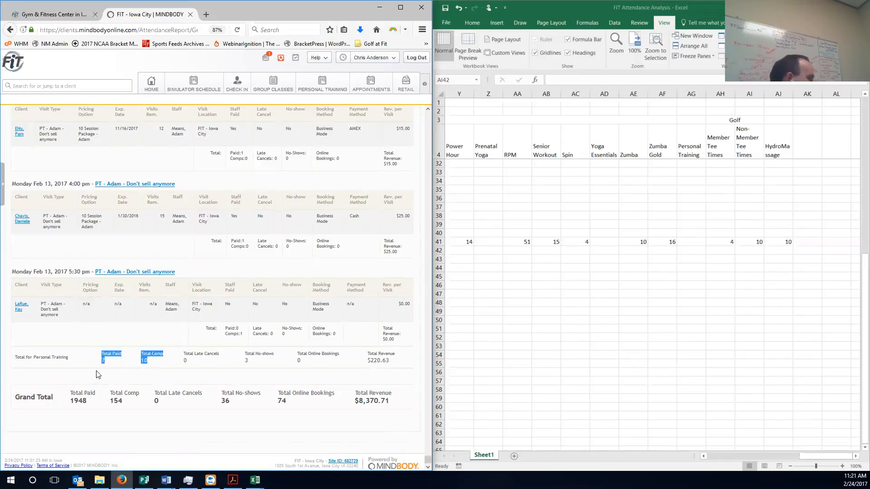
left_click(692, 242)
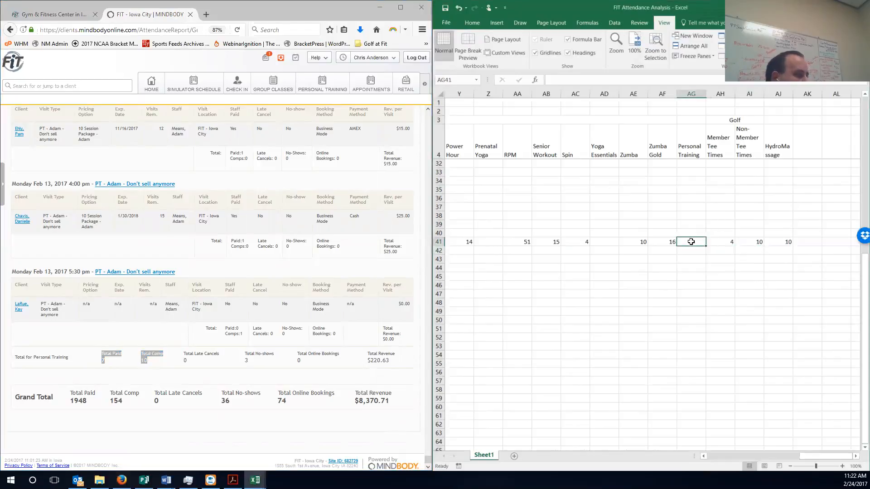
left_click(692, 94)
right_click(692, 95)
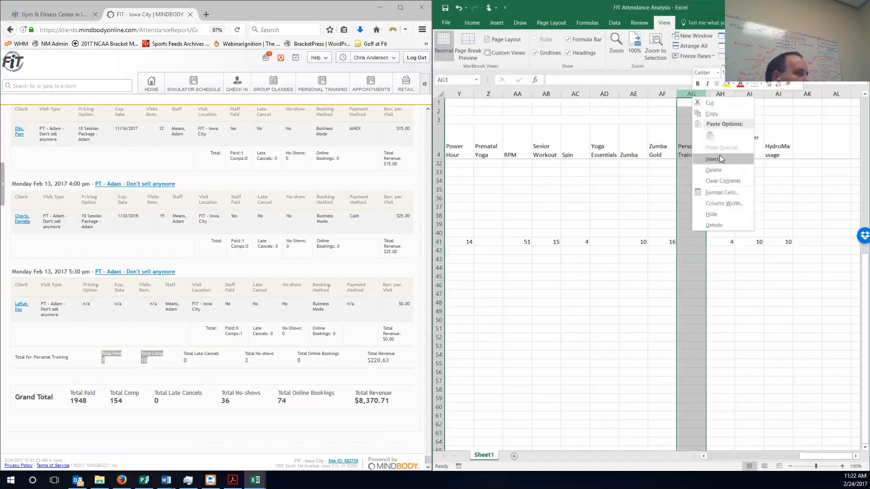
left_click(717, 159)
left_click(715, 150)
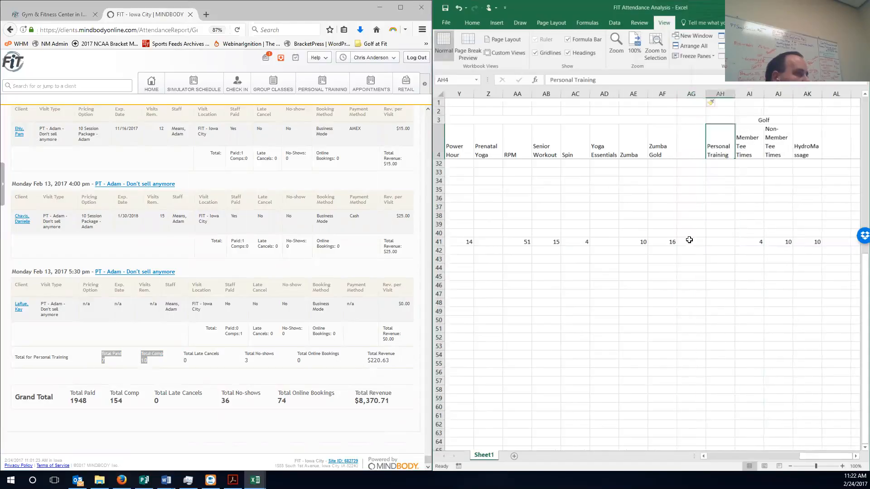
Enter 7 paid visits in row 41 of the new blank column and 10 comp visits in the Personal Training column
left_click(690, 241)
type("7")
key("Tab")
type("10")
Label the two personal training columns in row 4 as Personal Training Paid and Personal Training Comped
left_click(685, 145)
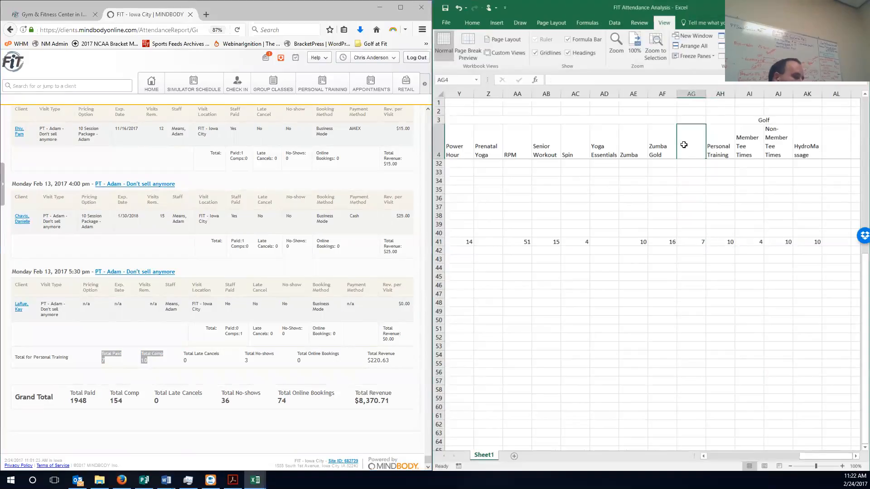
type("Personal Training Paid")
key("Tab")
type("Pers")
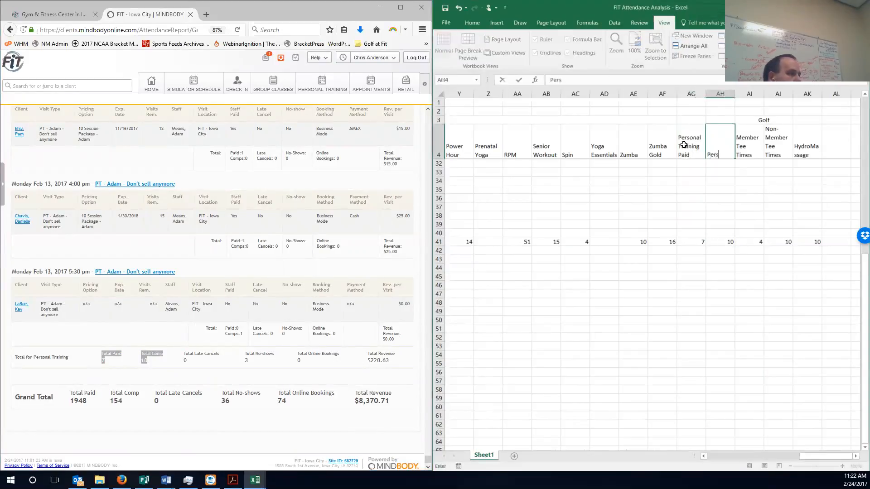
type("onal Training Comped")
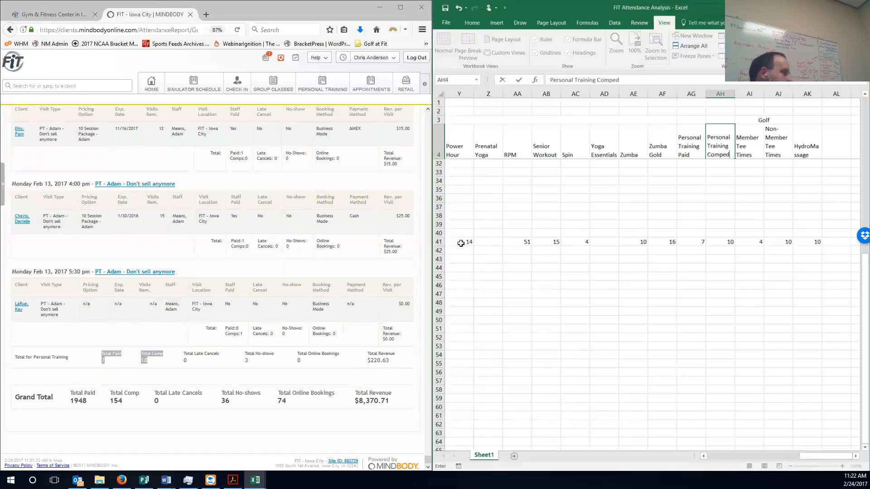
left_click(183, 379)
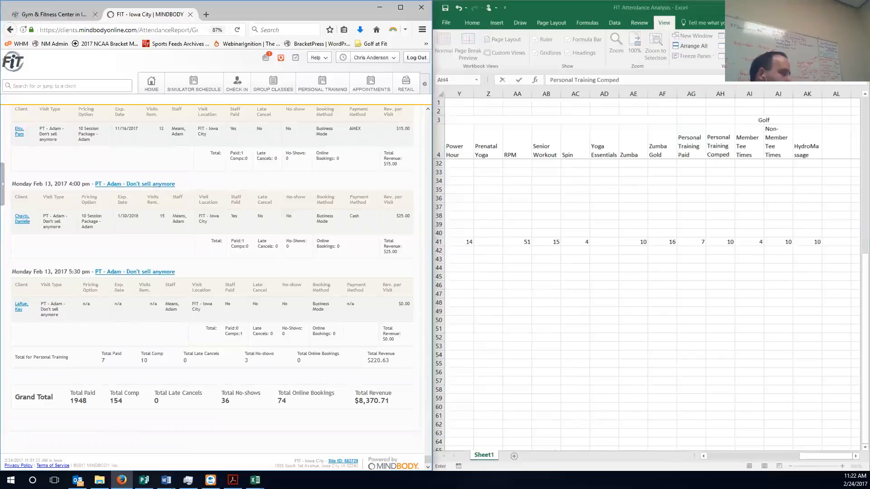
Set Total Gym Attendence in row 41 to 1948 from the report's grand total of paid visits
left_click_drag(835, 458, 708, 454)
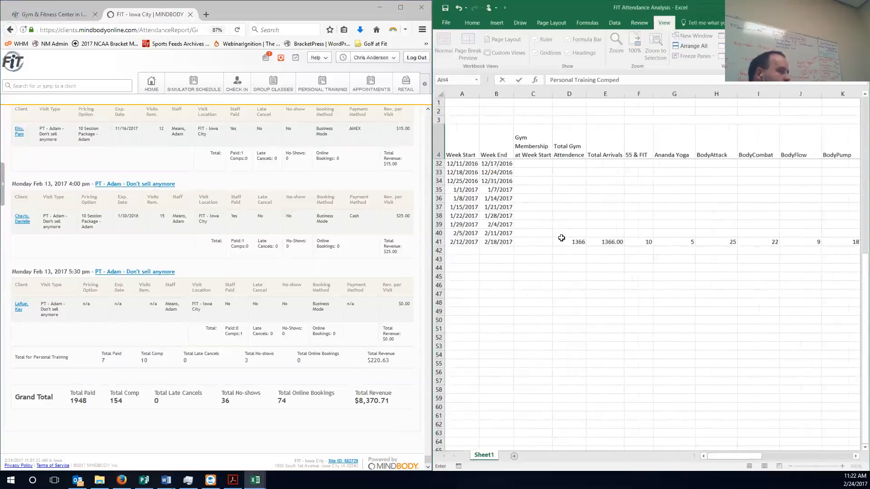
left_click(612, 245)
left_click_drag(91, 400, 70, 397)
left_click(78, 400)
double_click(81, 401)
left_click(561, 241)
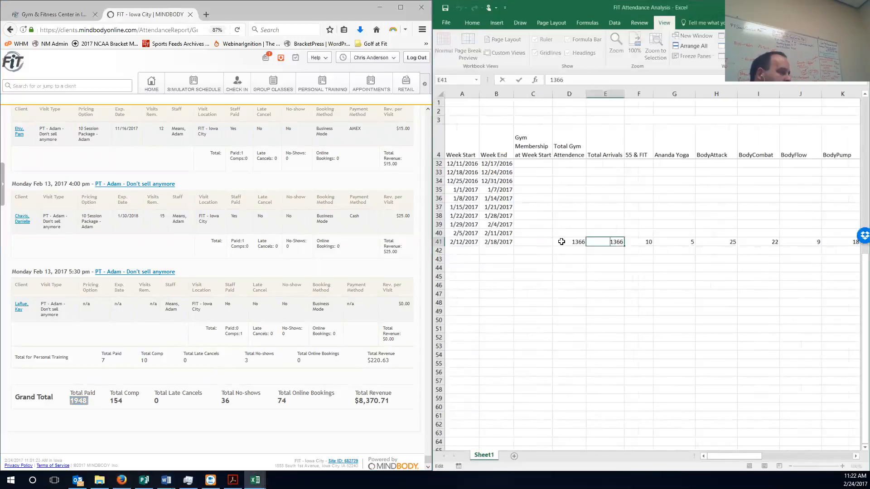
type("19")
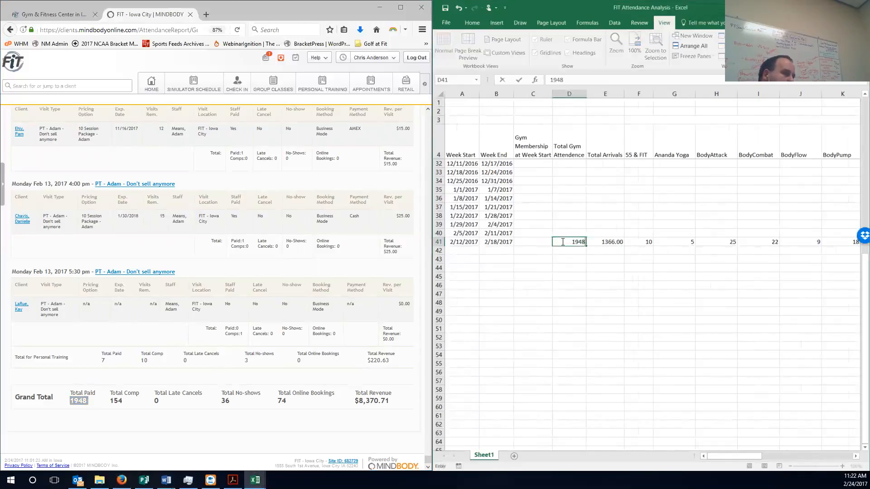
type("48")
key("Return")
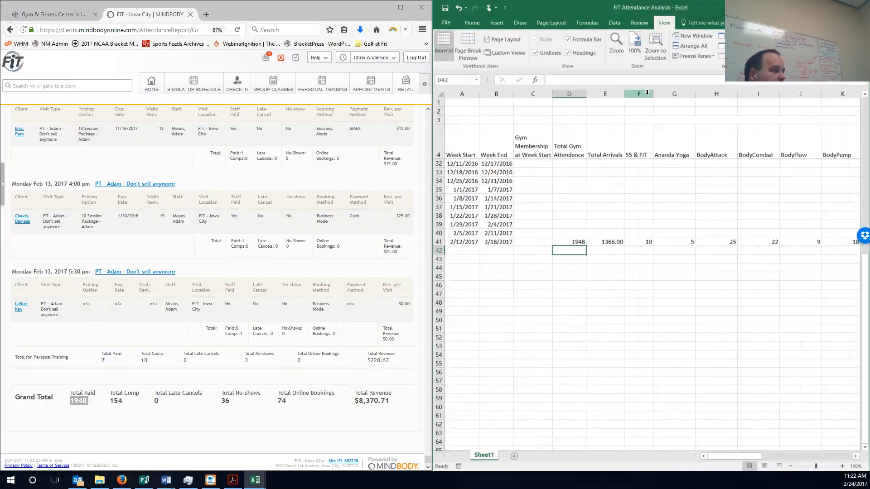
Insert a blank column between 55 & FIT and Ananda Yoga
left_click(674, 94)
right_click(676, 95)
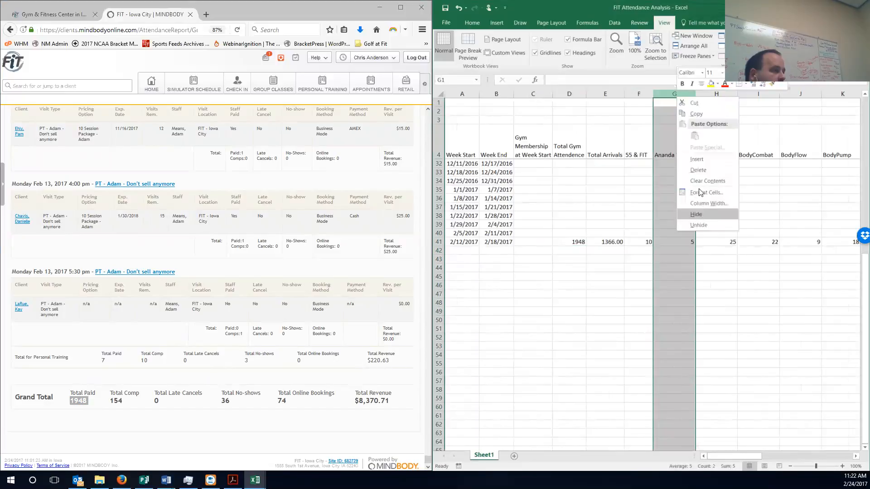
left_click(698, 159)
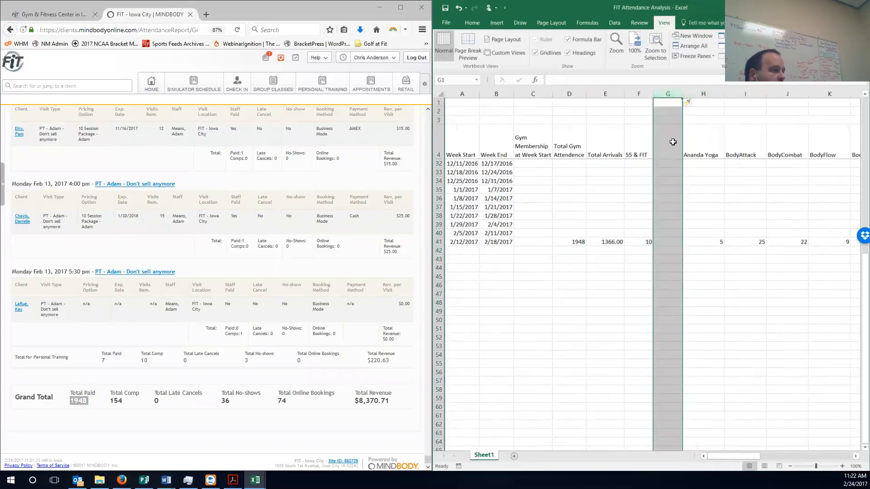
Rename the 55 & FIT heading to 55 & FIT Total Attendence and label the blank column beside it 55 & FIT Total Classes
left_click(639, 154)
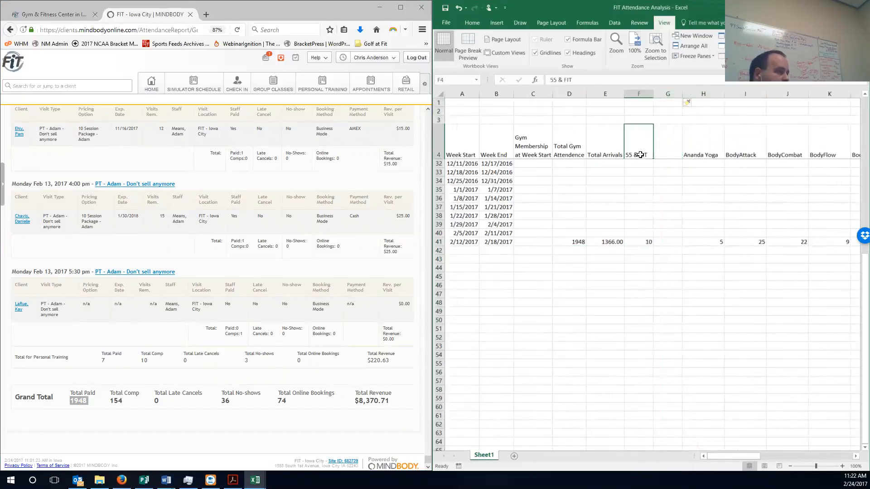
left_click(601, 83)
type("Total Attenda")
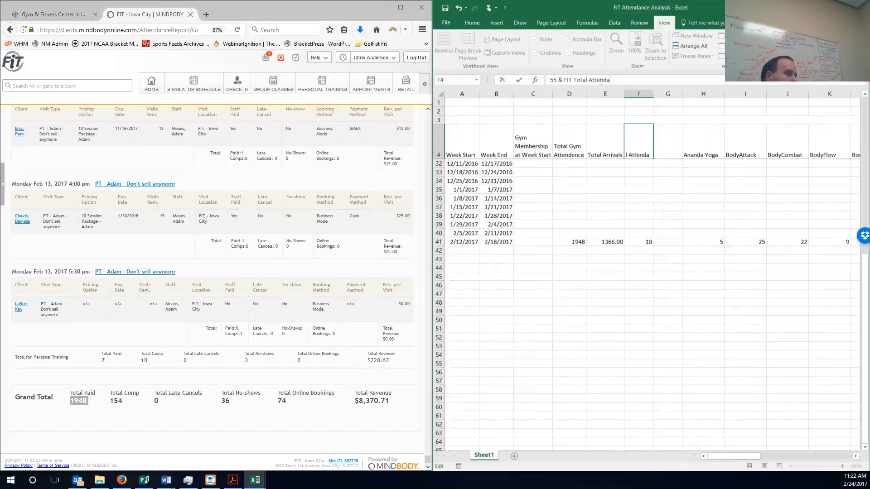
key("BackSpace")
type("ence")
key("Tab")
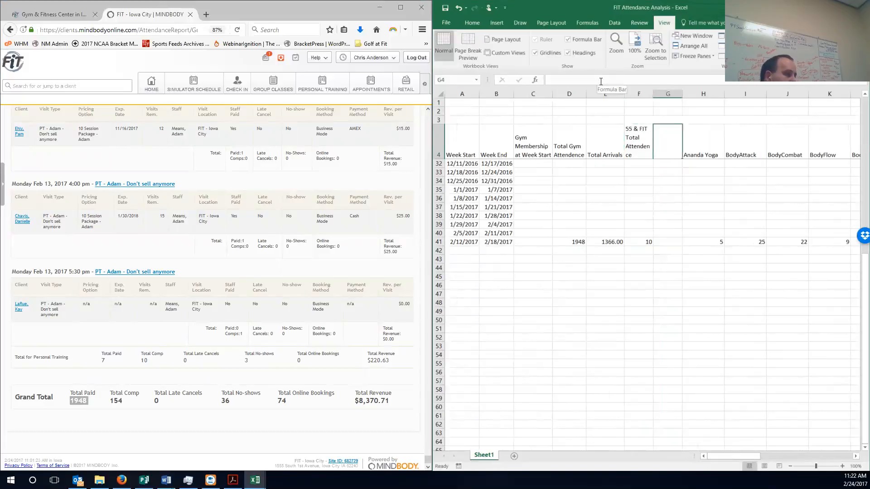
type("55 & FIT")
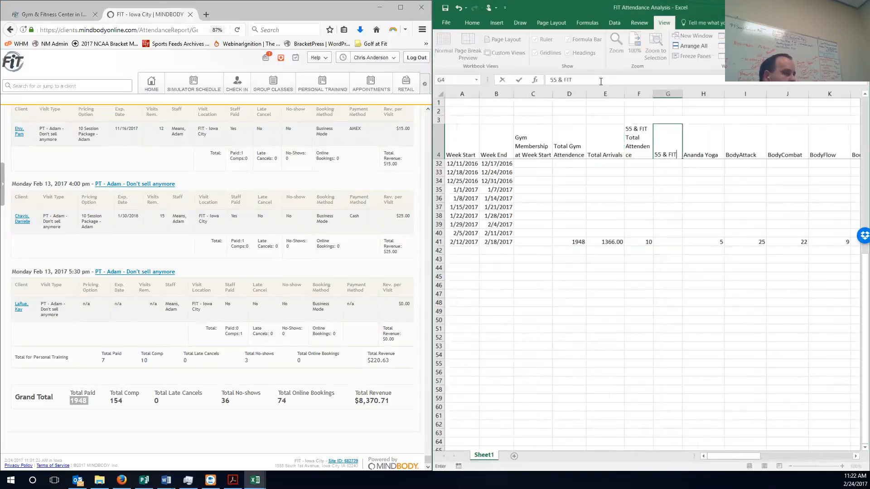
type(" Total Classes")
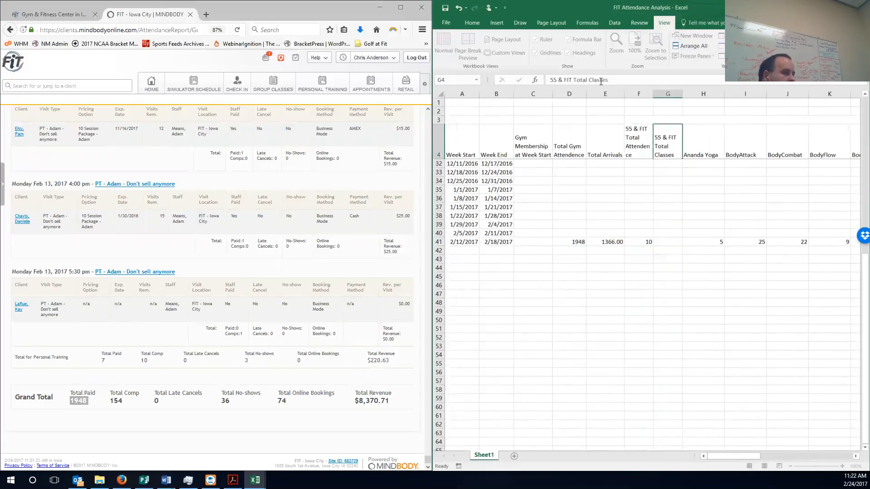
key("Return")
Enter 2 for 55 & FIT Total Classes in row 41, based on the number of classes in the attendance formula
scroll(667, 286, "down", 8)
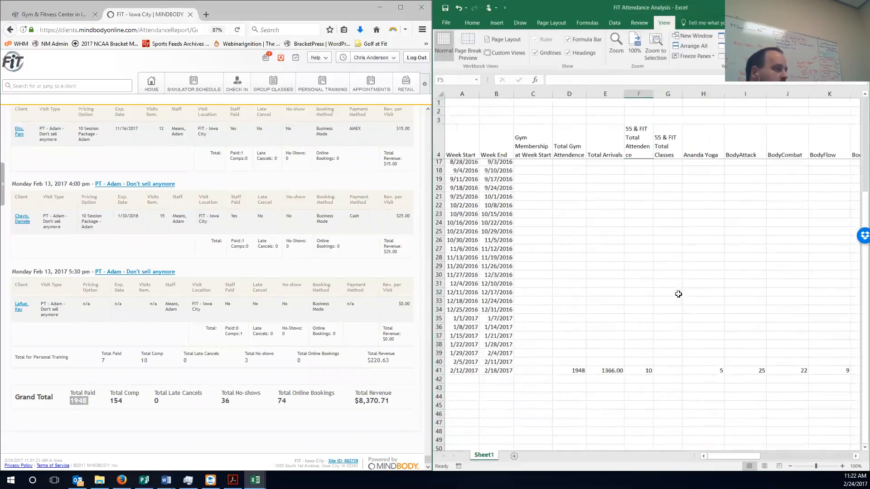
left_click(648, 270)
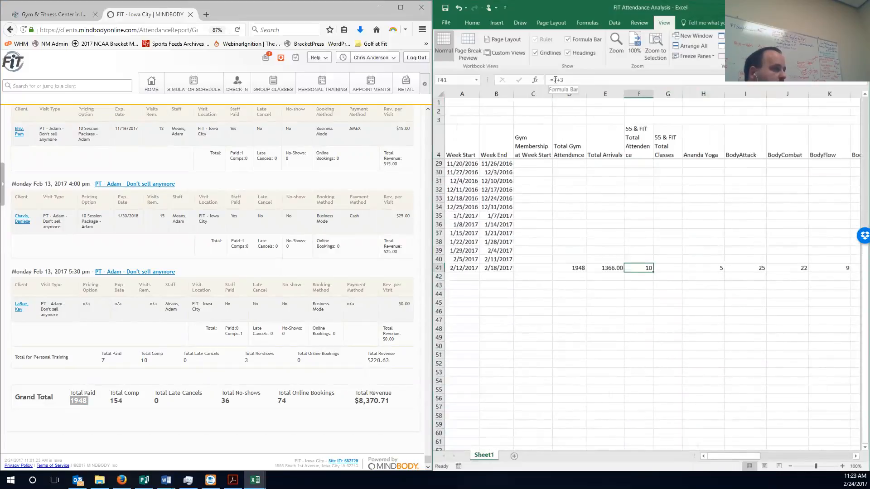
left_click(665, 267)
type("2")
left_click(691, 303)
Insert a blank column between Ananda Yoga and BodyAttack
left_click(699, 143)
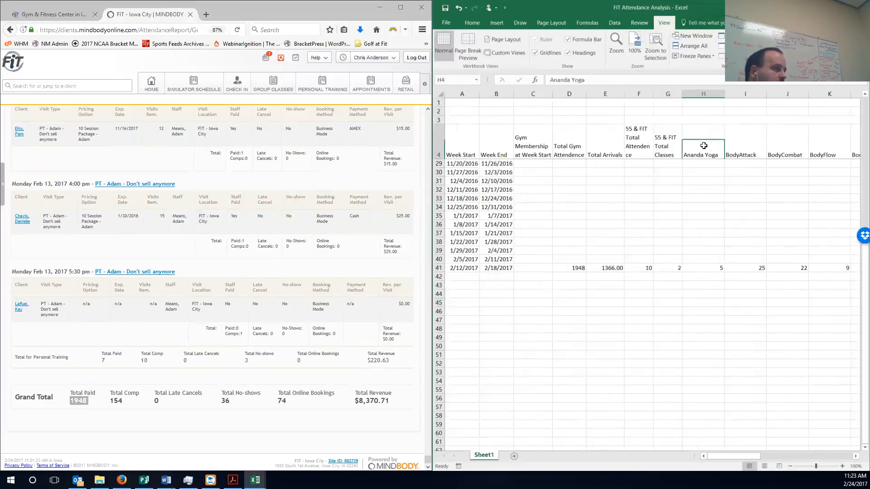
left_click(745, 94)
right_click(748, 93)
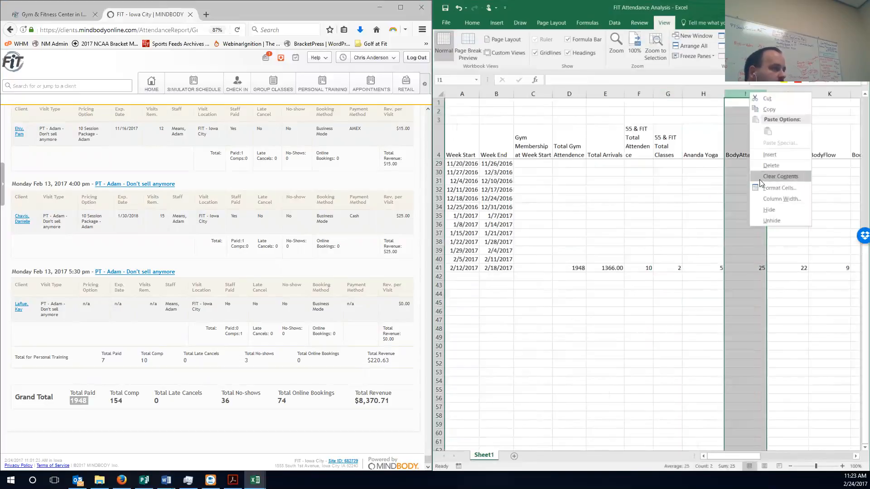
left_click(769, 154)
Label the blank column Ananda Yoga Total Classes and rename the Ananda Yoga heading to Ananda Yoga Total Attendence
left_click(731, 154)
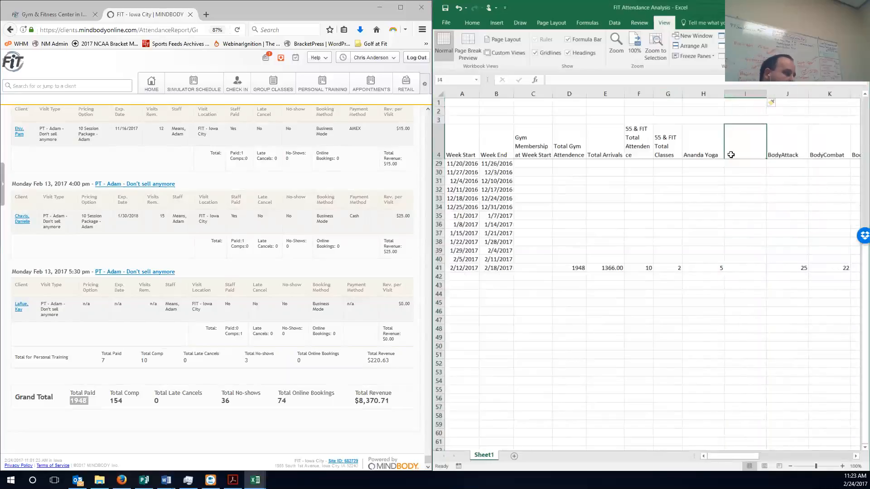
type("Ananad")
key("BackSpace")
key("BackSpace")
key("BackSpace")
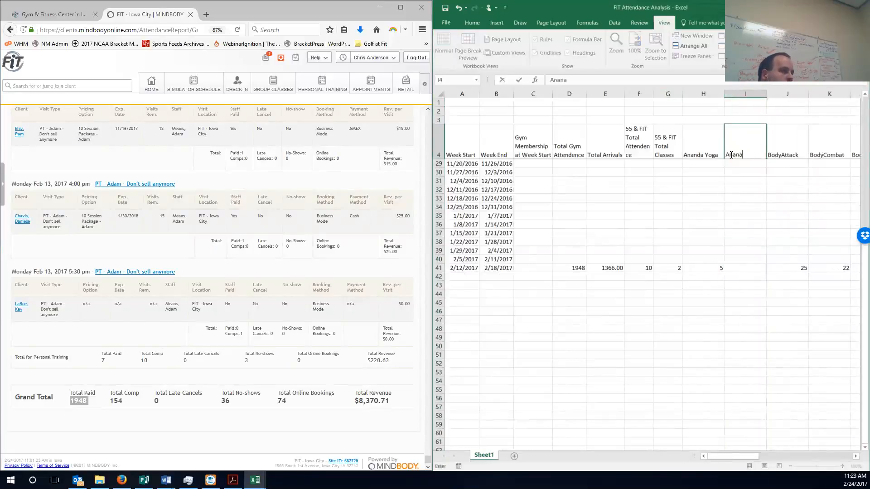
type("nda Yoga Total Classes")
key("Left")
type("Ananda Yoga Total Attendence")
key("Return")
Enter 1 for Ananda Yoga Total Classes in row 41, based on the number of classes in the attendance formula
scroll(713, 325, "down", 20)
scroll(713, 326, "up", 16)
scroll(705, 234, "down", 3)
left_click(705, 234)
left_click(714, 294)
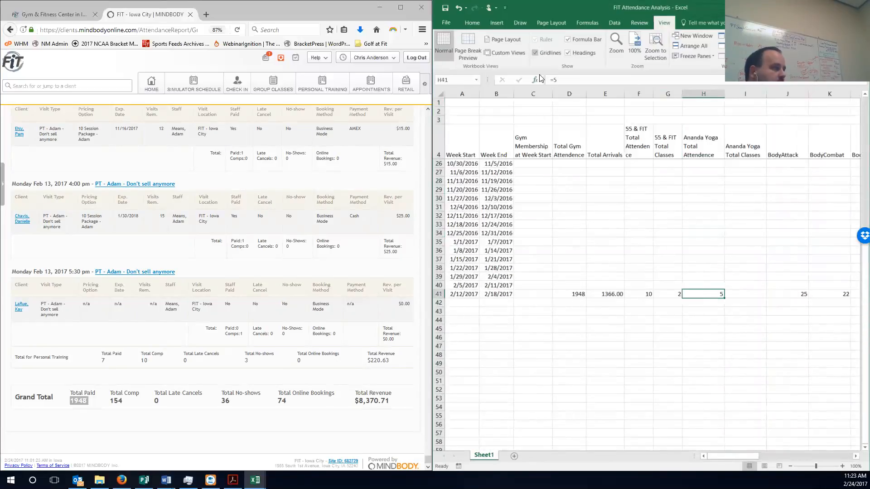
left_click(748, 293)
type("1")
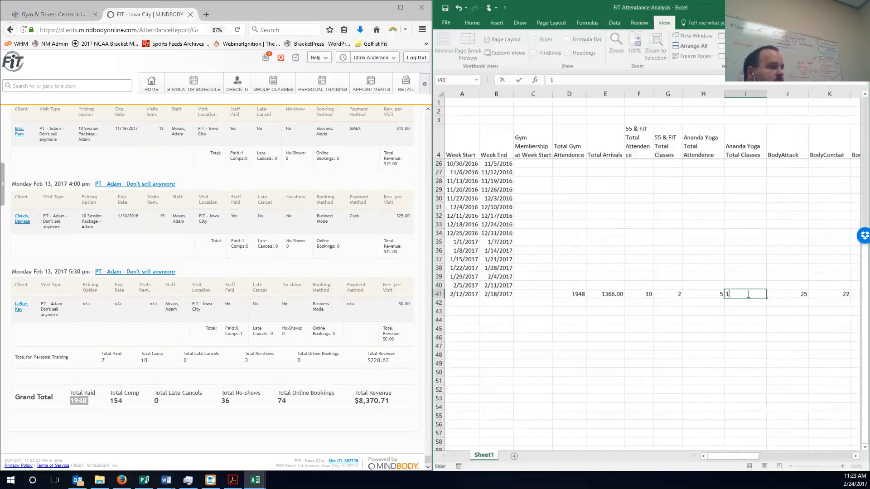
Add a new blank worksheet to the FIT Attendance Analysis workbook
left_click(757, 365)
scroll(711, 309, "down", 1)
scroll(663, 287, "up", 4)
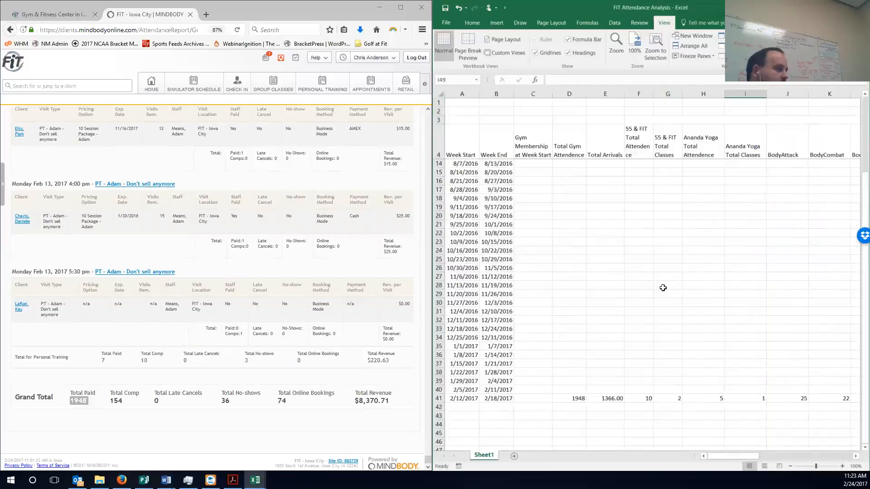
scroll(663, 285, "up", 1)
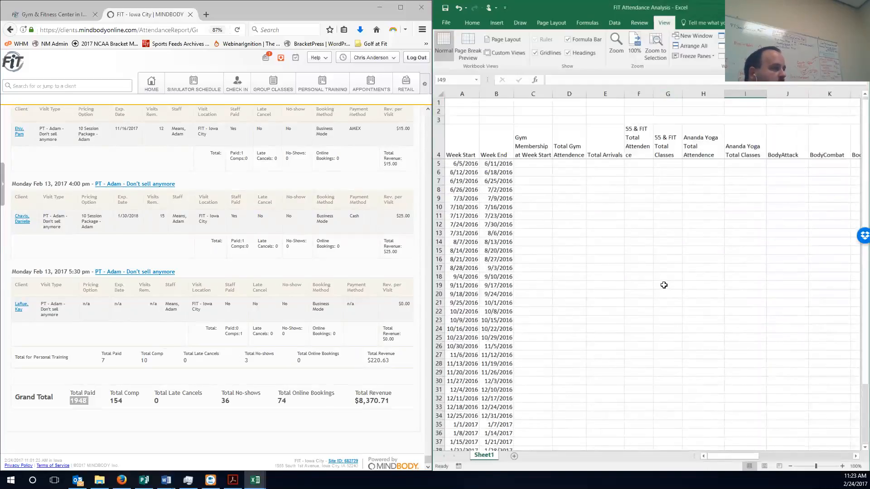
scroll(734, 344, "down", 1)
left_click_drag(746, 457, 725, 460)
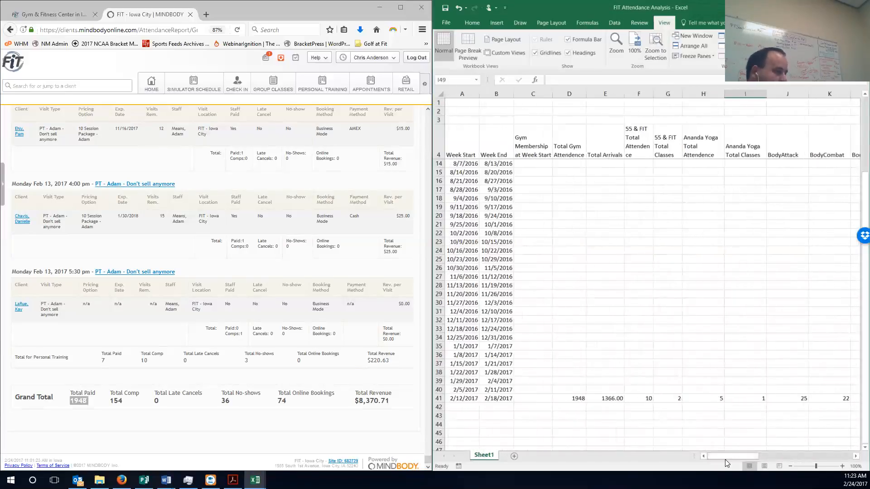
left_click(514, 458)
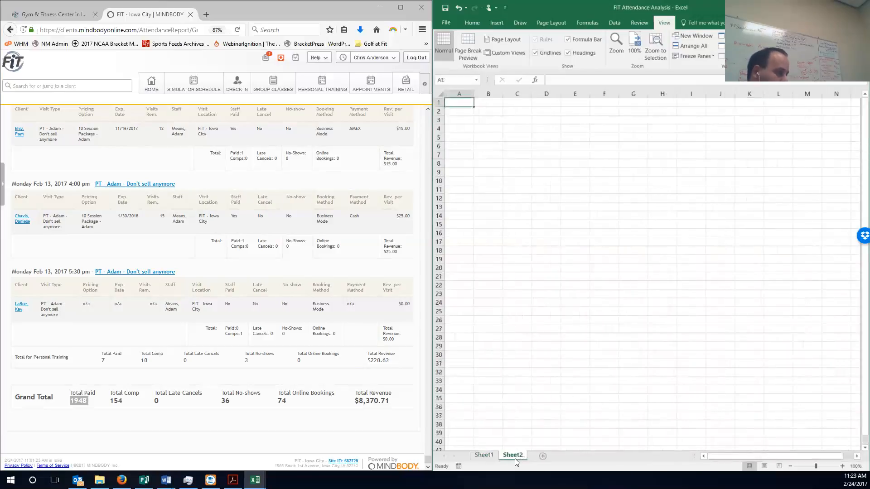
Rename Sheet1 as Attendence
right_click(484, 457)
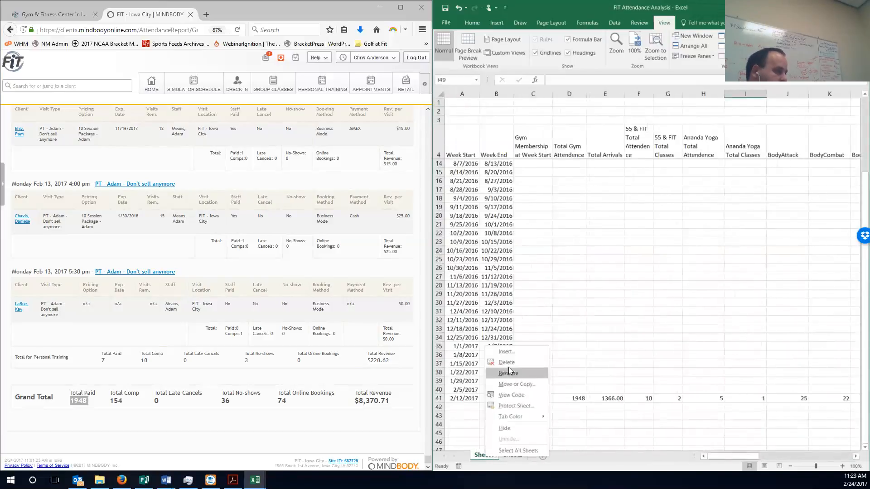
left_click(508, 374)
type("Ateen")
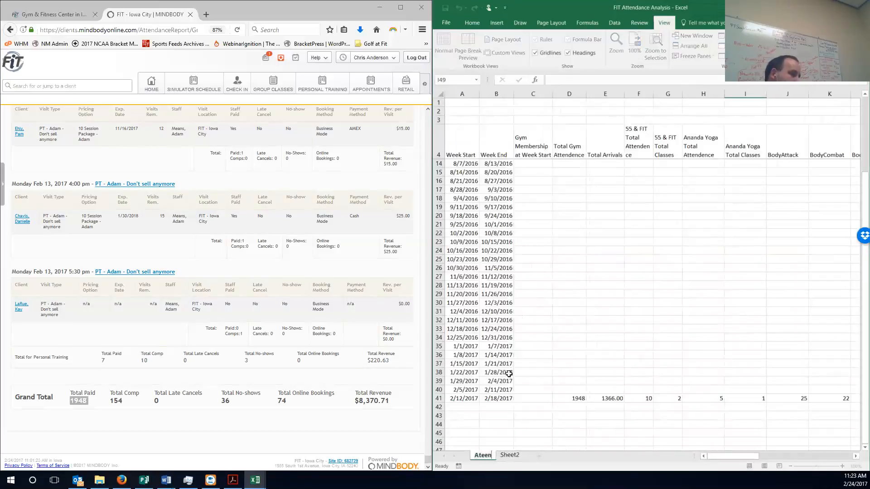
key("BackSpace")
key("BackSpace")
type("tendence")
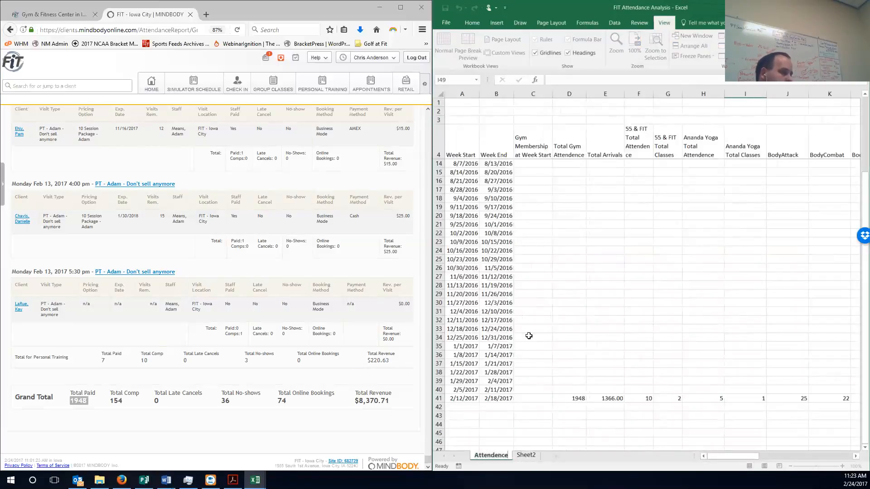
Rename Sheet2 as Membership
left_click(528, 456)
right_click(528, 456)
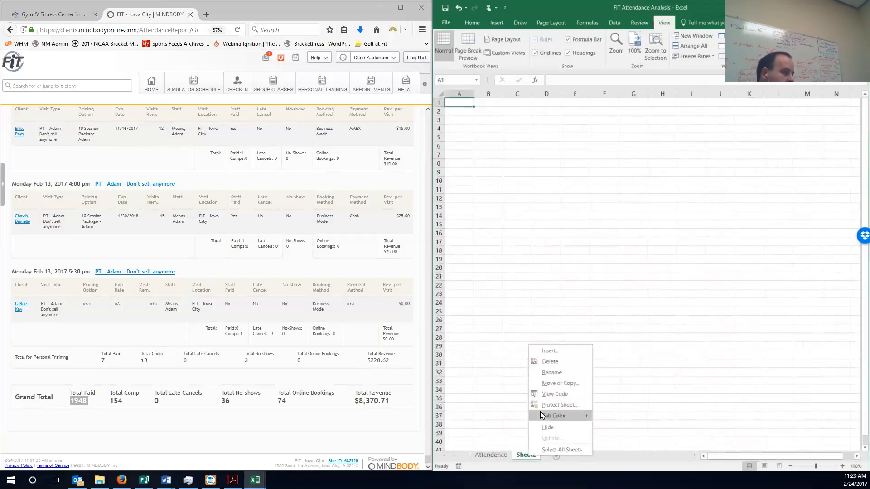
left_click(545, 373)
type("Membership")
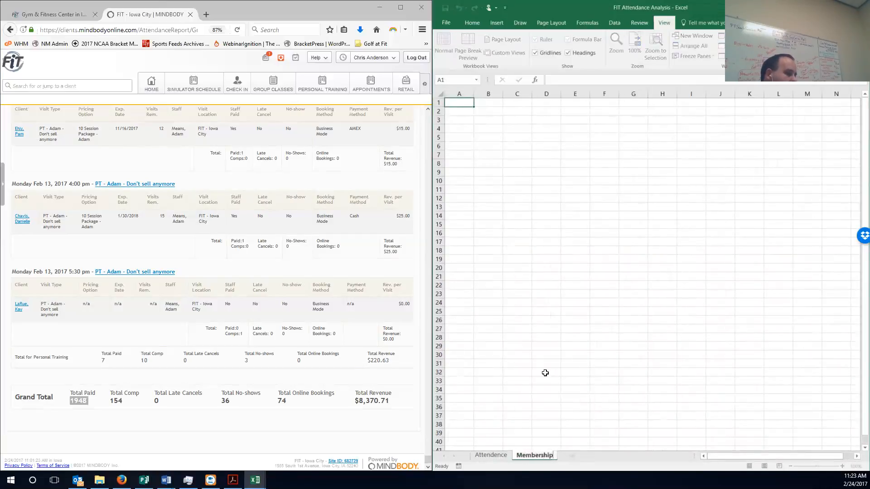
key("Return")
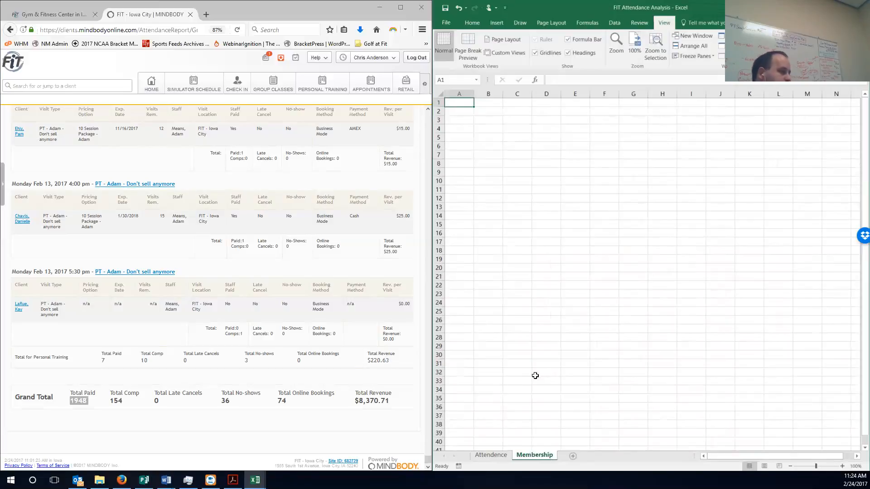
On the Membership sheet, enter the heading Week Start in A5 and the date 2/12/2017 in A6, matching the week on the Attendence sheet
left_click(491, 455)
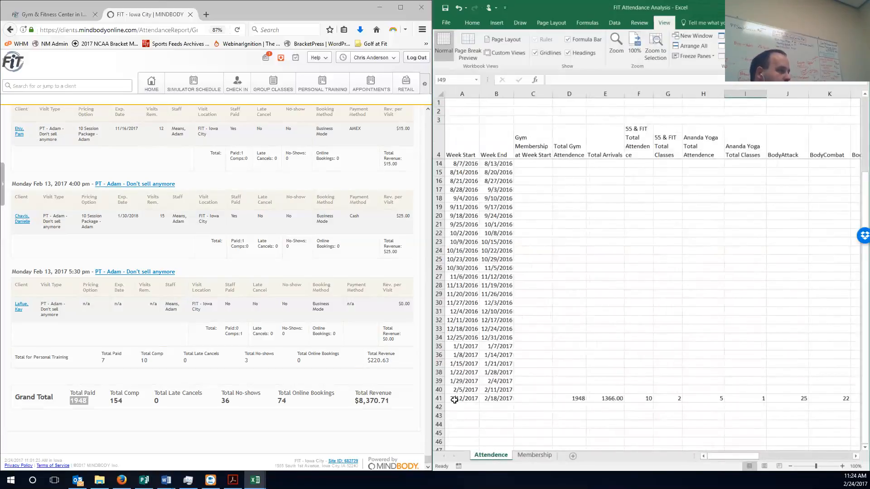
left_click(457, 400)
left_click(533, 455)
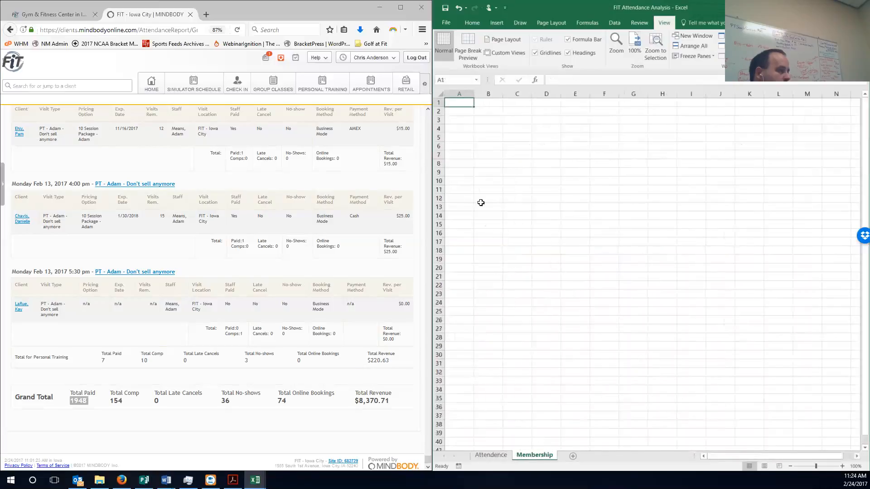
left_click(464, 135)
type("Week Stat")
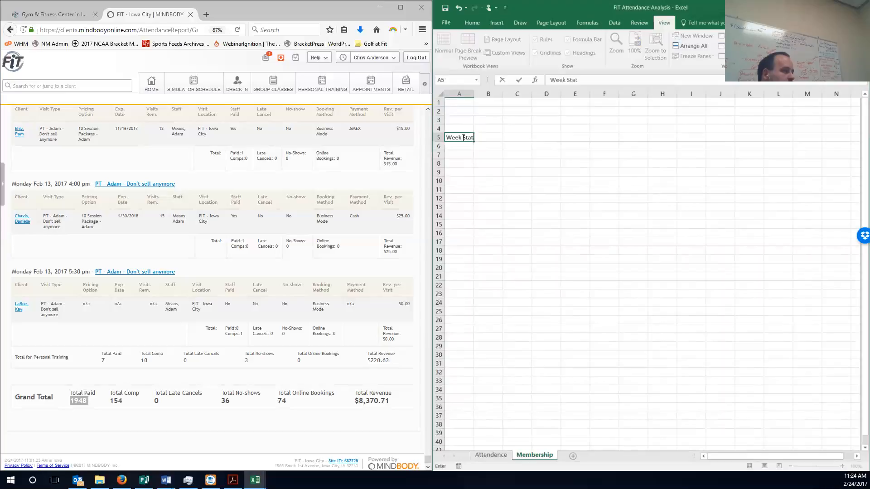
key("Return")
key("Down")
key("Down")
key("Down")
key("Down")
key("Down")
key("Down")
key("Down")
key("Down")
key("Down")
key("Down")
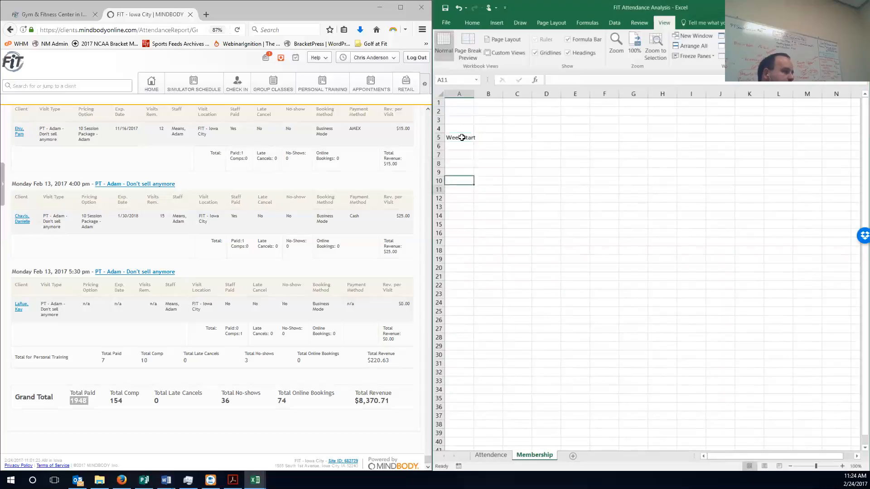
key("Up")
key("Up")
key("Up")
key("Up")
key("Up")
key("Up")
key("Up")
key("Up")
key("Up")
key("Up")
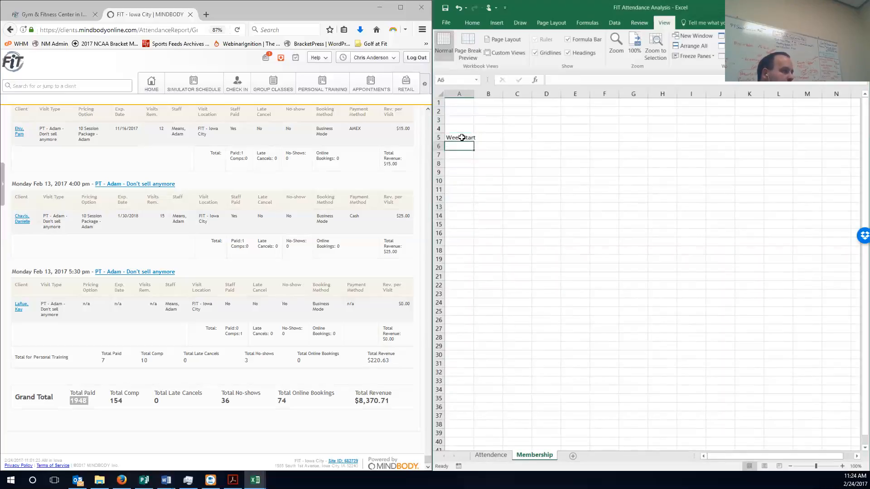
type("2/12/230")
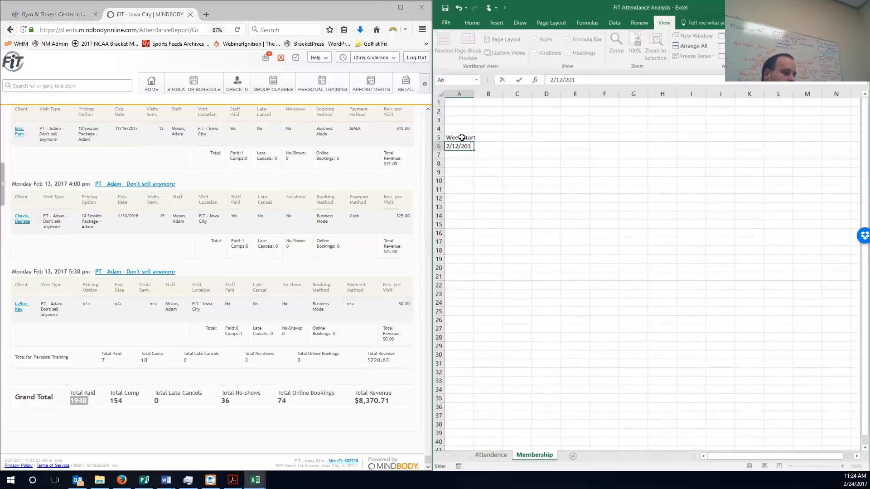
key("Return")
key("Return")
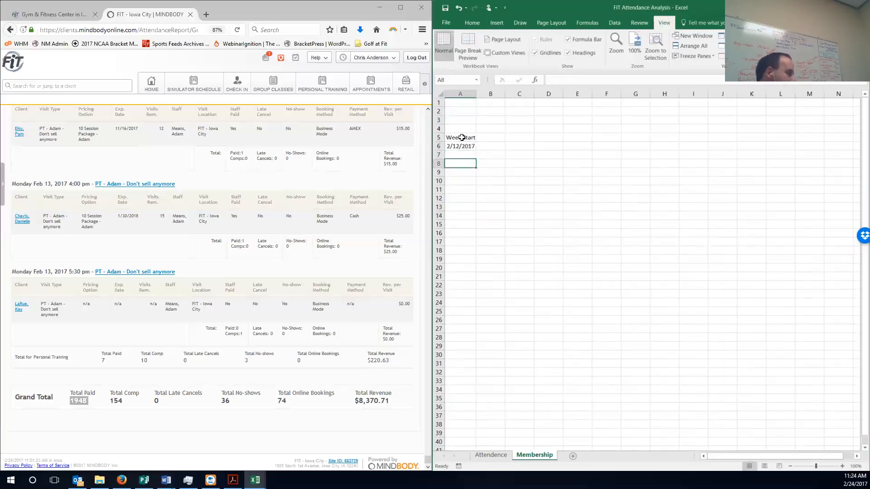
Switch to MINDBODY in the browser and open the Membership report from the client reports
left_click(426, 90)
left_click(390, 129)
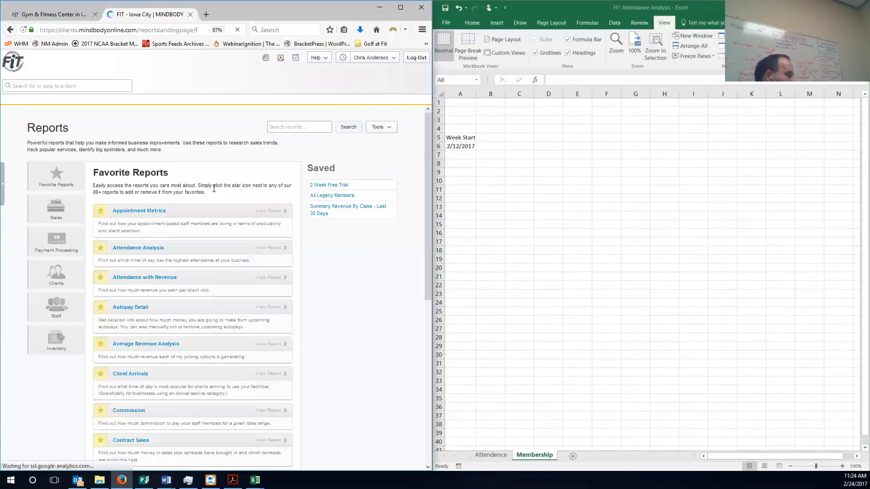
left_click(56, 276)
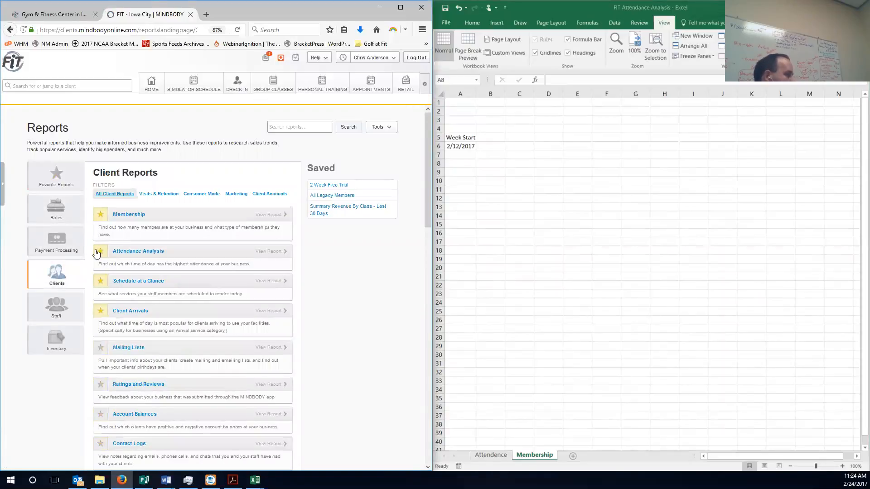
left_click(129, 215)
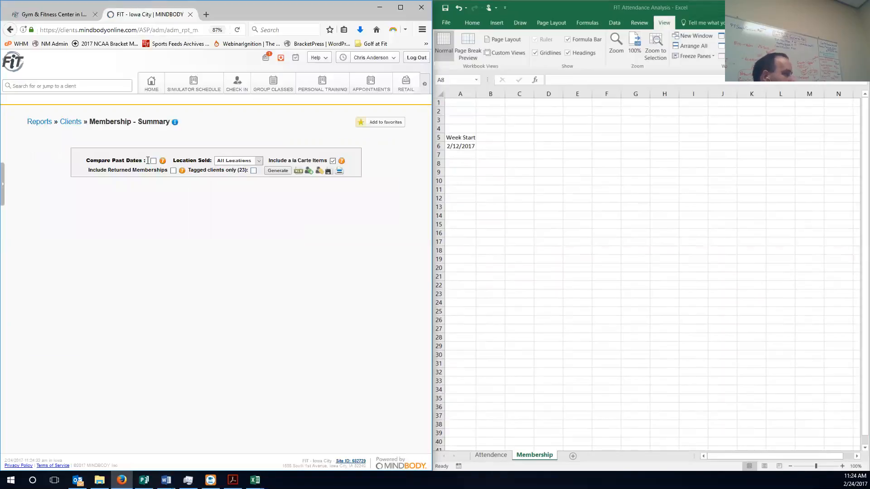
Generate the membership summary comparing past dates, with the start date set to 02/12/2017
left_click(153, 162)
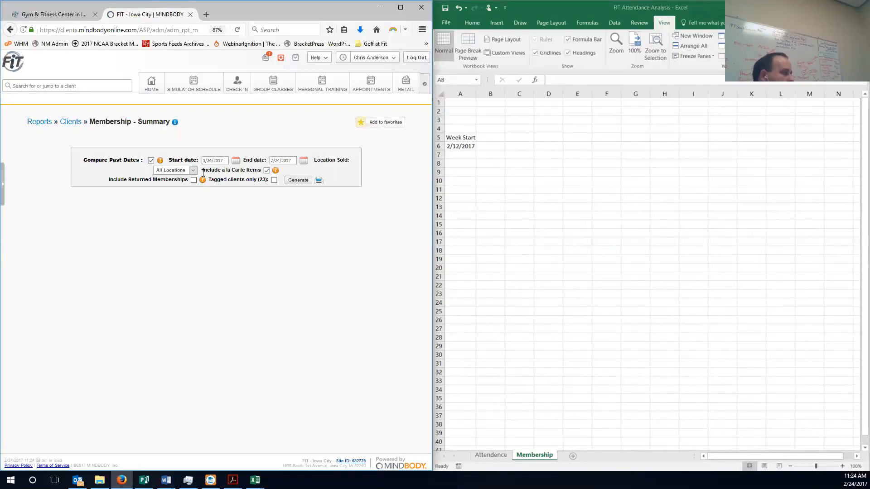
left_click_drag(226, 161, 197, 161)
type("02/12/2017")
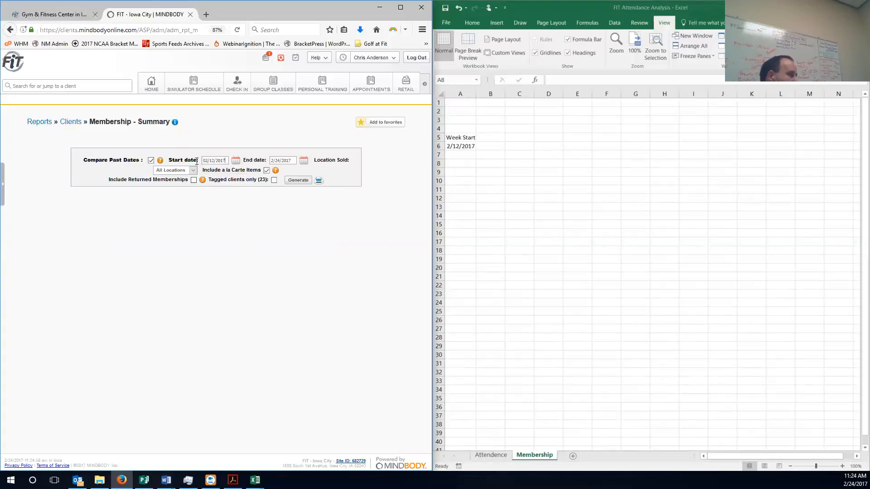
left_click(296, 180)
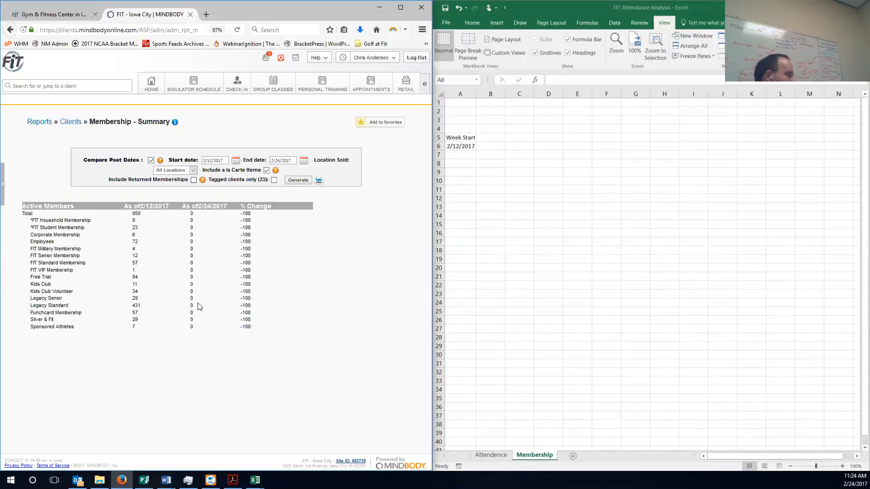
In the Membership sheet in Excel, enter the heading Total in B5 and the report's 2/12/2017 total of 850 in B6
left_click(491, 139)
type("Total")
key("Return")
type("850")
key("Tab")
Enter the heading FIT Household Membership in C5 and its 2/12/2017 count of 9 in C6
key("Up")
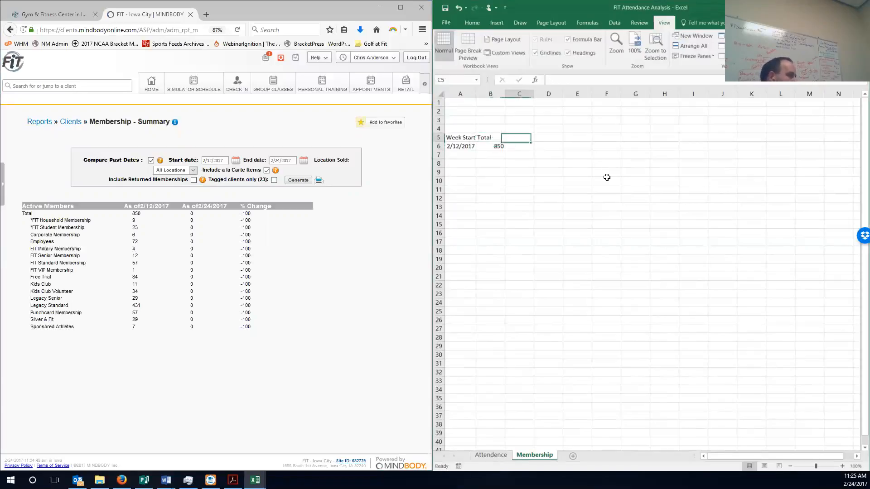
type("FIT HOuse")
key("BackSpace")
key("BackSpace")
type("ousehold Membership")
key("Return")
type("9")
key("Tab")
Wrap the text in heading row 5 and widen column C so FIT Household Membership fits on two lines
left_click(439, 137)
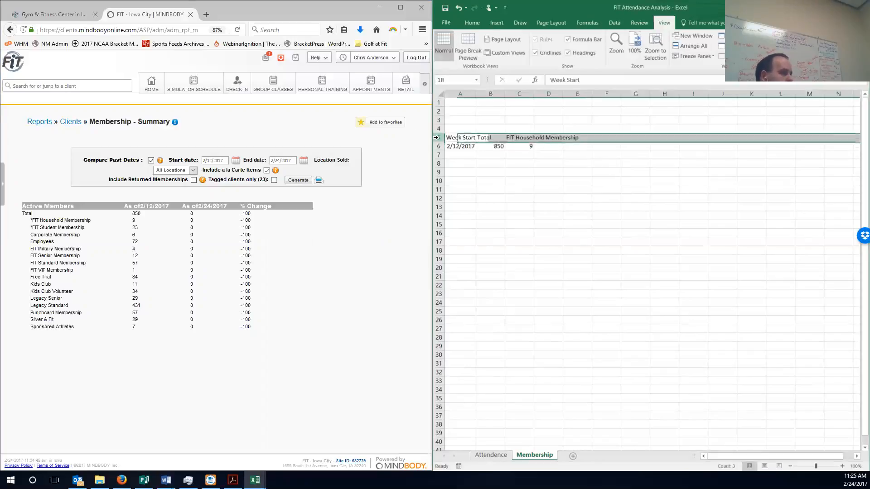
left_click(473, 23)
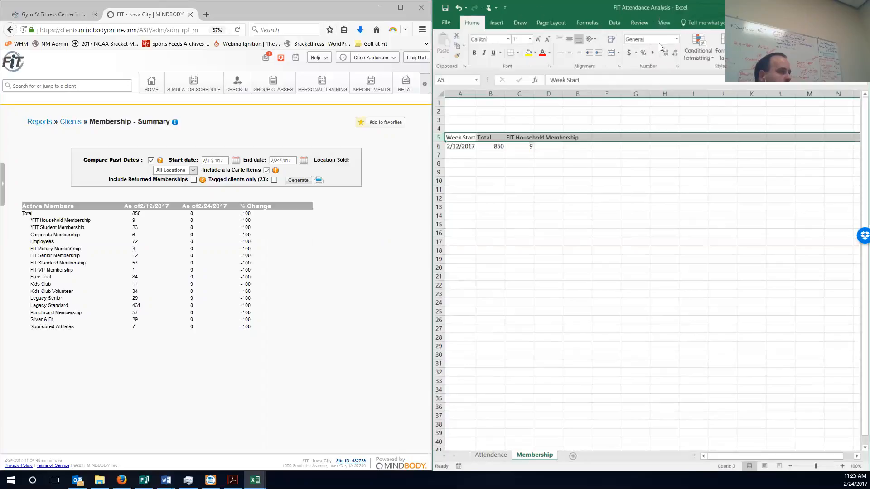
left_click(674, 40)
left_click(672, 43)
left_click(612, 40)
left_click(529, 102)
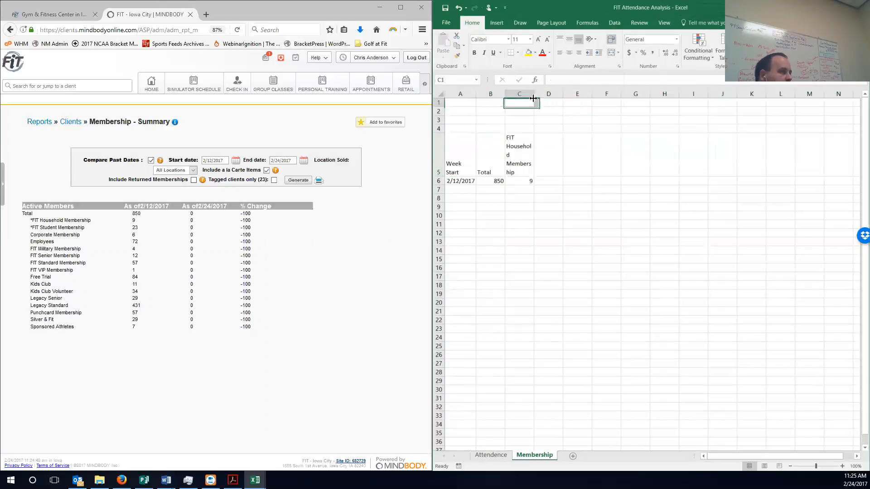
left_click_drag(533, 98, 557, 98)
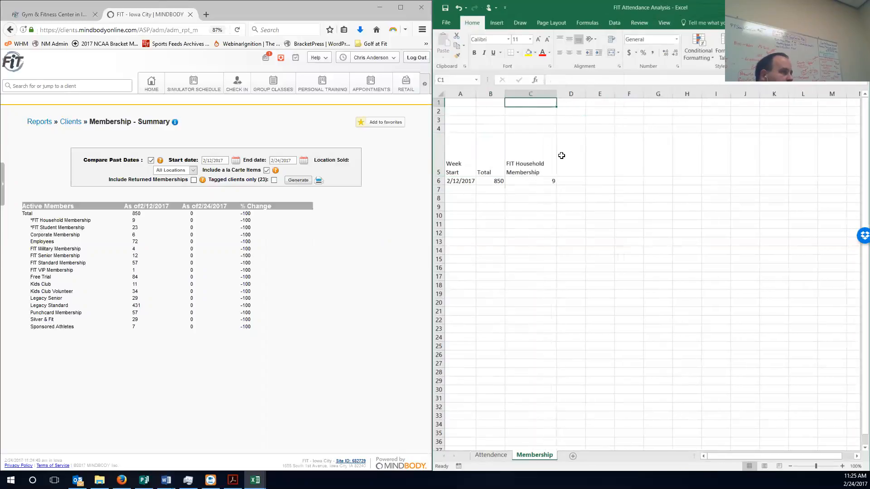
Enter the heading FIT Student in D5 and its 2/12/2017 count of 23 in D6
left_click(562, 174)
type("FI")
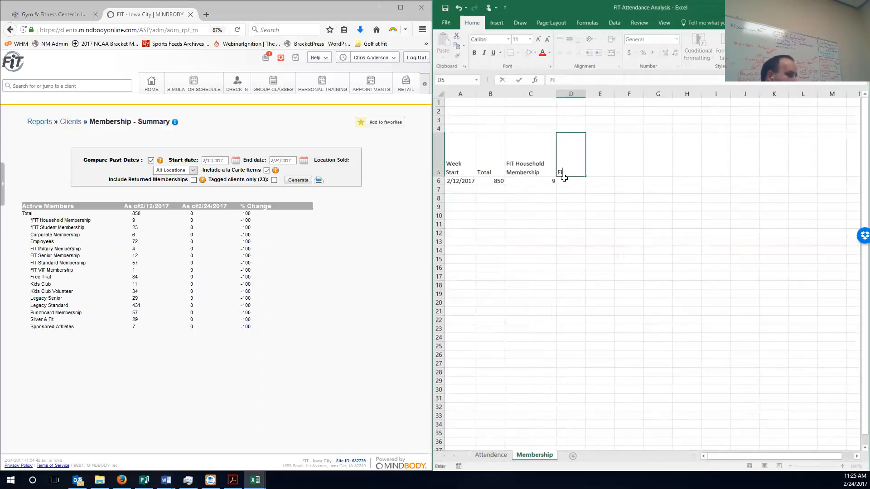
type("T Student")
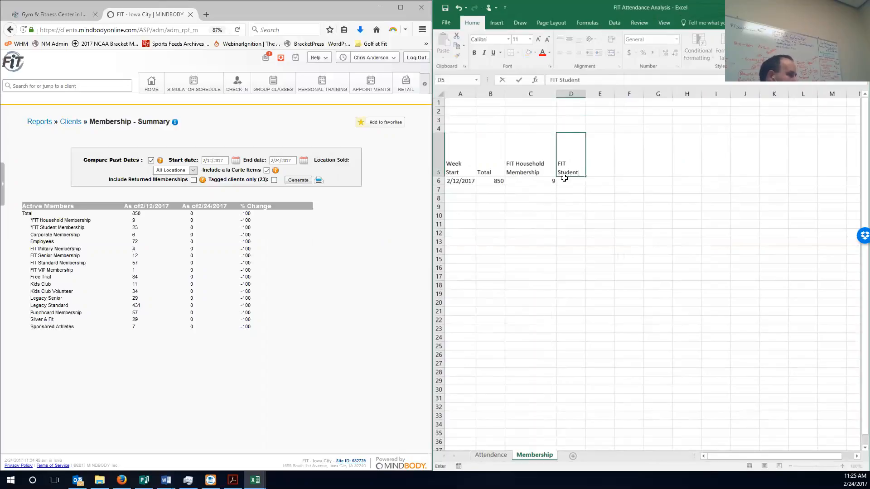
key("Return")
type("23")
key("ctrl+Return")
Enter the heading Corporate in E5 and its 2/12/2017 count of 6 in E6
key("Up")
key("Right")
type("Cor")
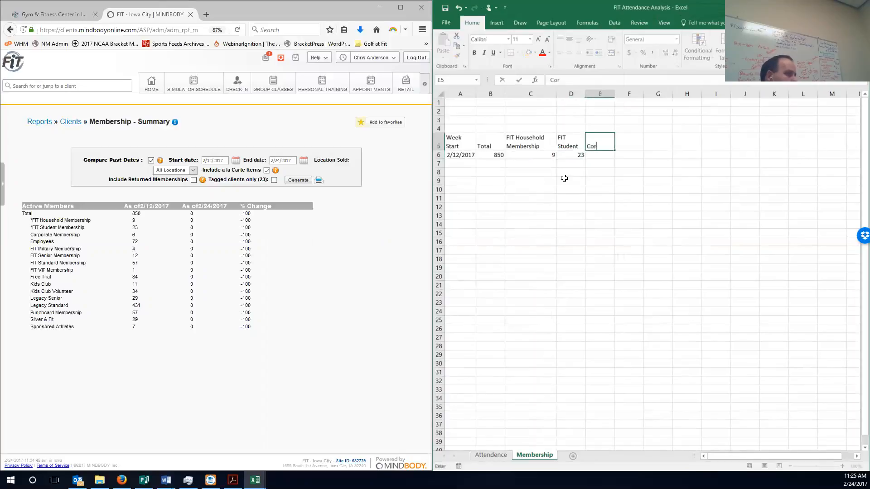
type("porate")
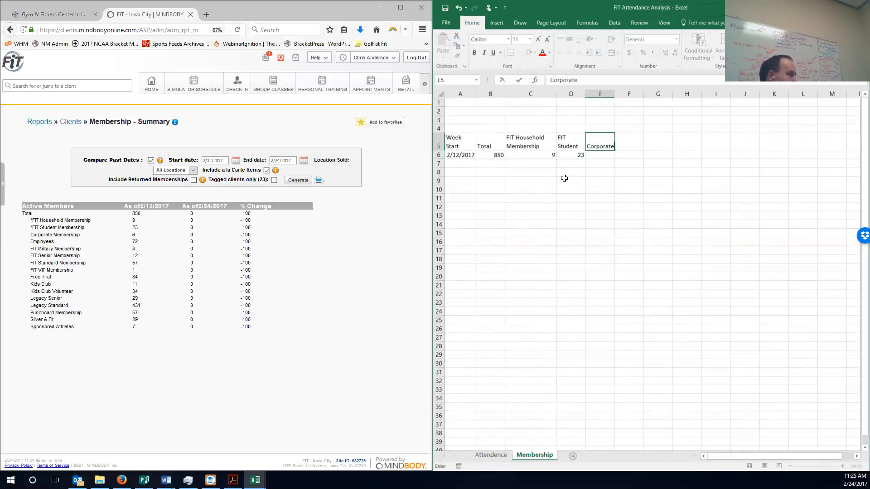
key("Return")
type("6")
key("Up")
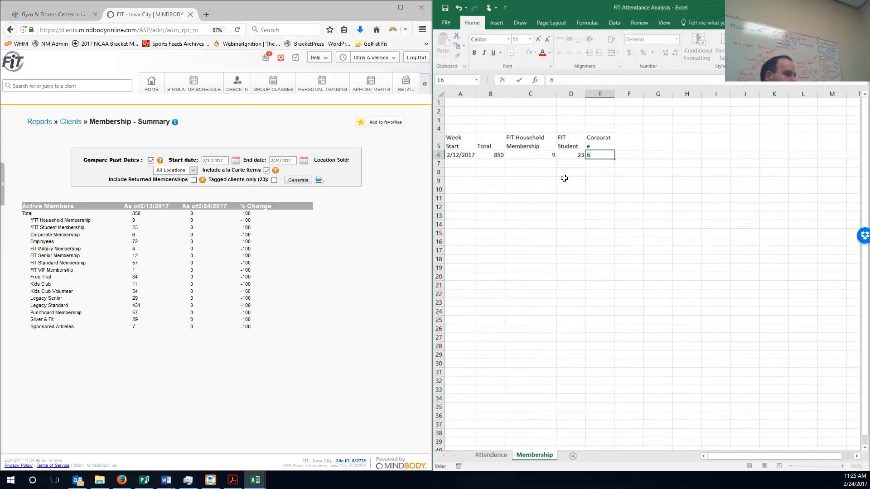
Enter the heading Employees in F5 and its 2/12/2017 count of 72 in F6
key("Right")
type("Employees")
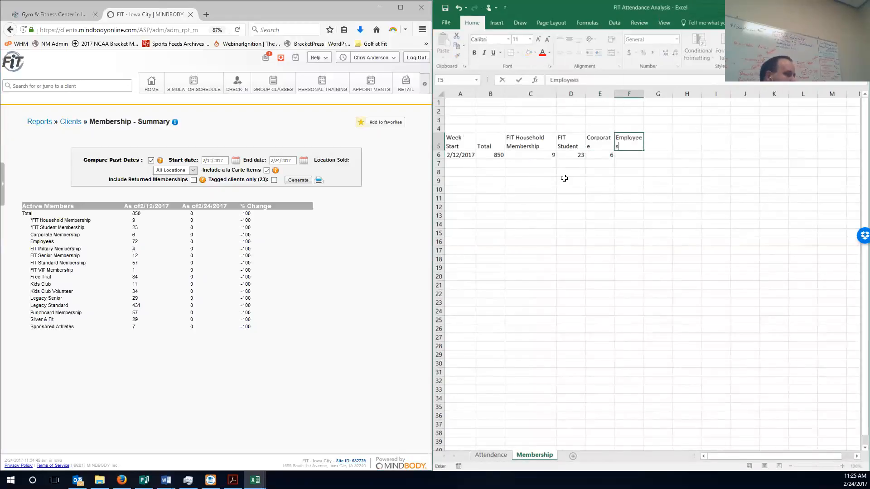
key("Return")
type("72")
key("Tab")
Enter the heading Military in G5 and its 2/12/2017 count of 4 in G6
key("Up")
type("F")
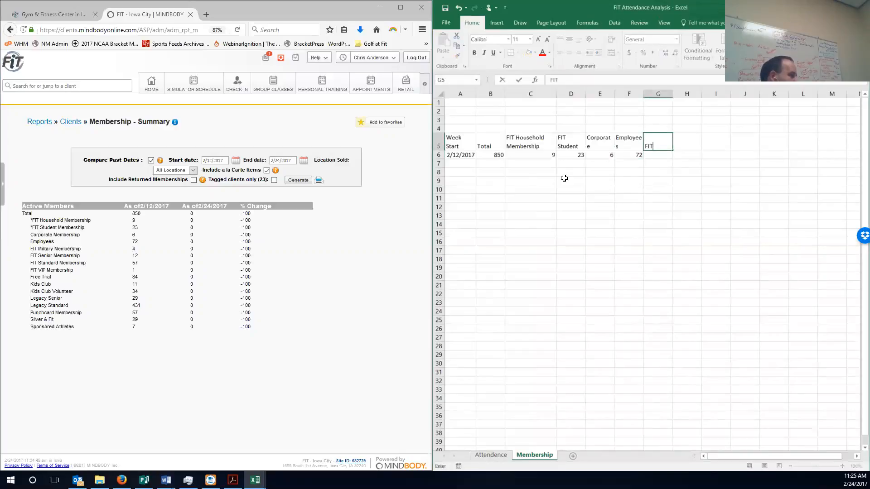
type("Military")
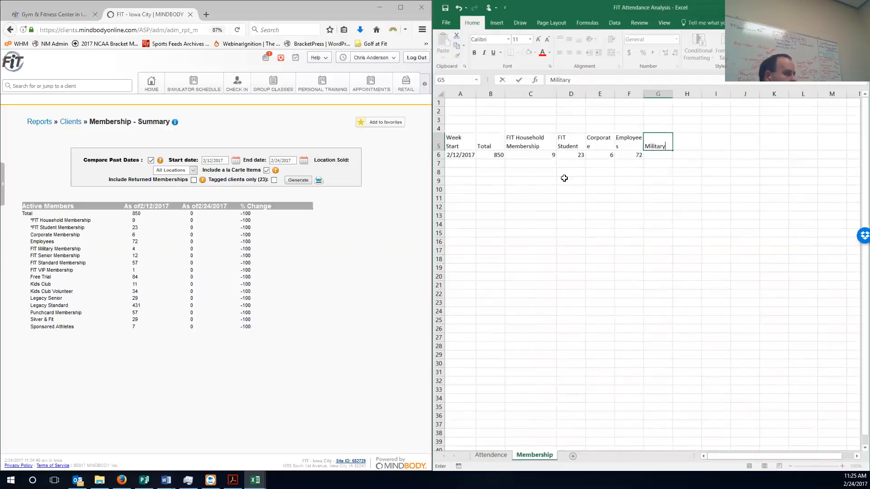
key("Return")
type("4")
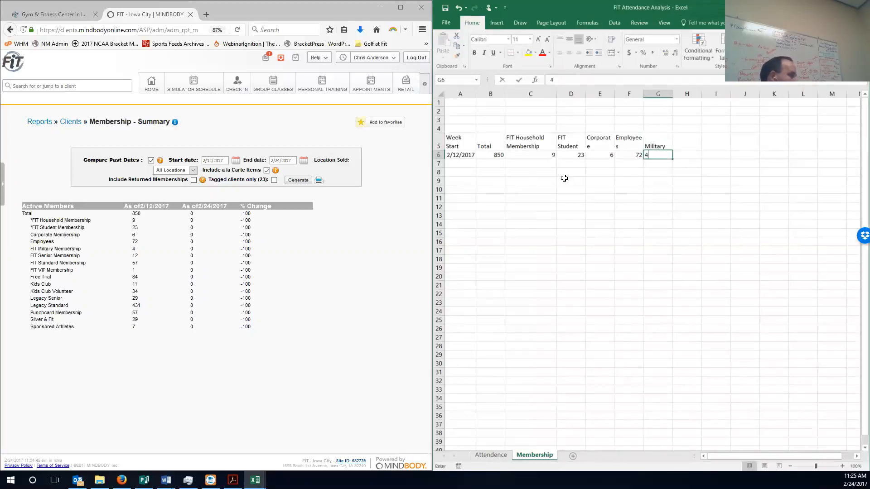
Enter the heading Senior in H5 and its 2/12/2017 count of 12 in H6
key("Tab")
key("Up")
type("Senior")
key("Return")
type("12")
Enter the heading Standard in I5 and its 2/12/2017 count of 57 in I6
key("Tab")
key("Up")
type("Standard")
key("Return")
type("57")
Enter the heading VIP in J5 and its 2/12/2017 count of 1 in J6
key("Tab")
key("Up")
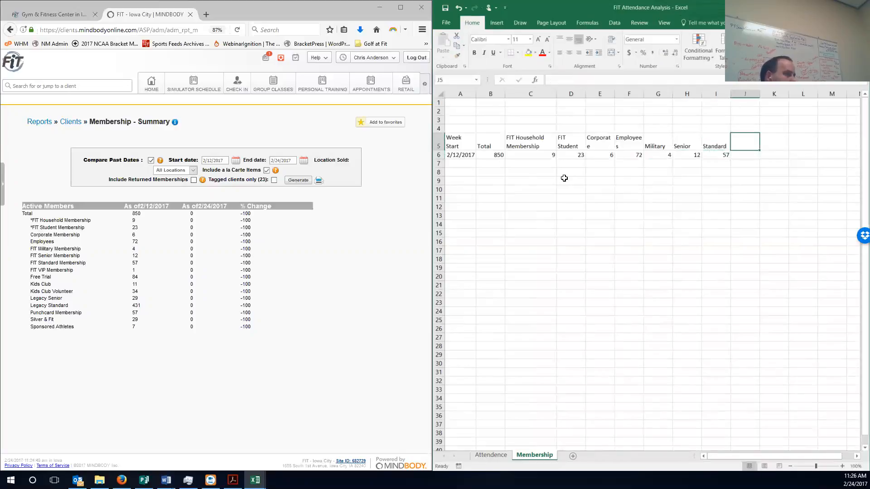
type("VIP")
key("Return")
type("1")
Enter the heading Free Trial in K5 and its 2/12/2017 count of 84 in K6
key("Tab")
key("Up")
type("R")
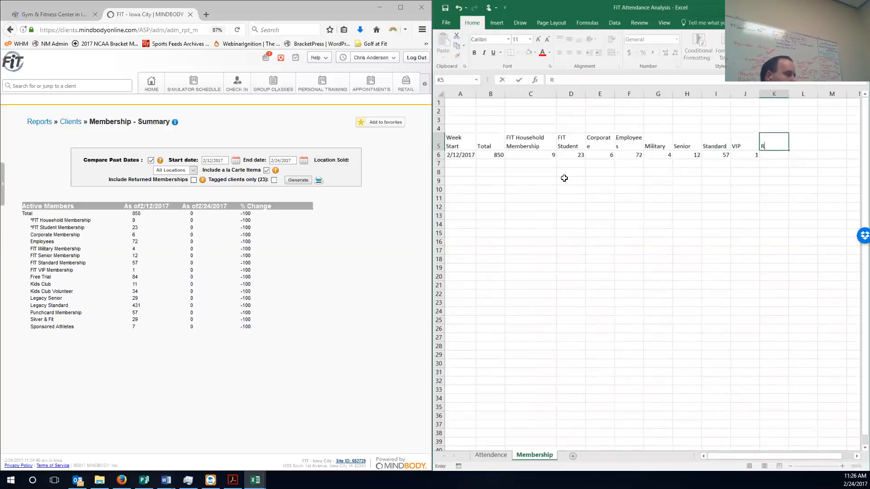
type("ree Trial")
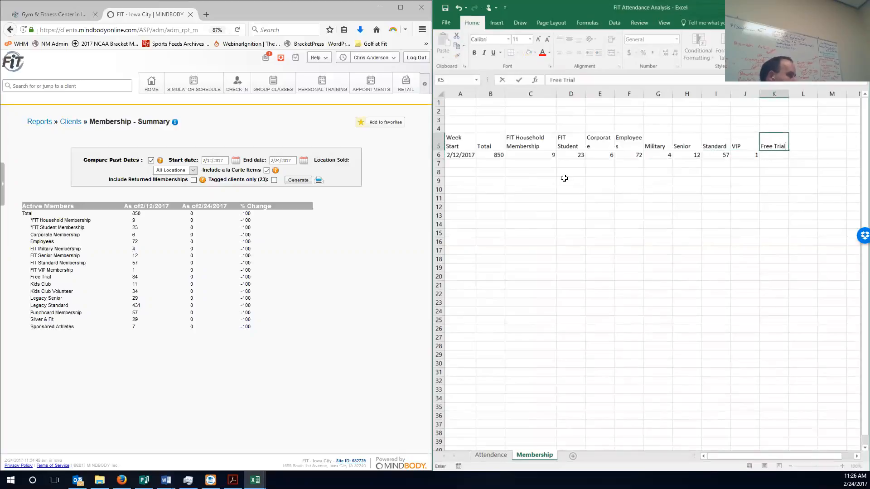
key("Return")
type("84")
Enter the heading Kids Club in L5 and its 2/12/2017 count of 11 in L6
key("Tab")
key("Up")
type("Kids Club")
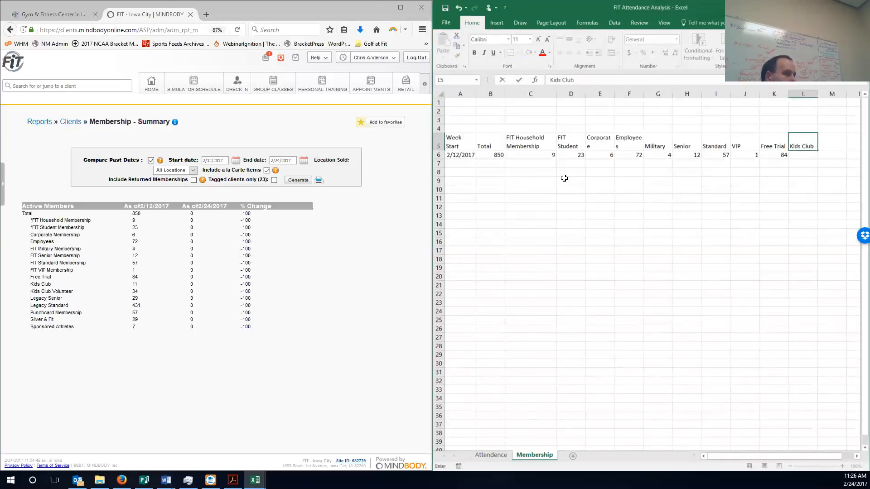
key("Return")
type("11")
Enter the heading Kids Club Volunteer in M5 and its 2/12/2017 count of 34 in M6
key("Tab")
key("Up")
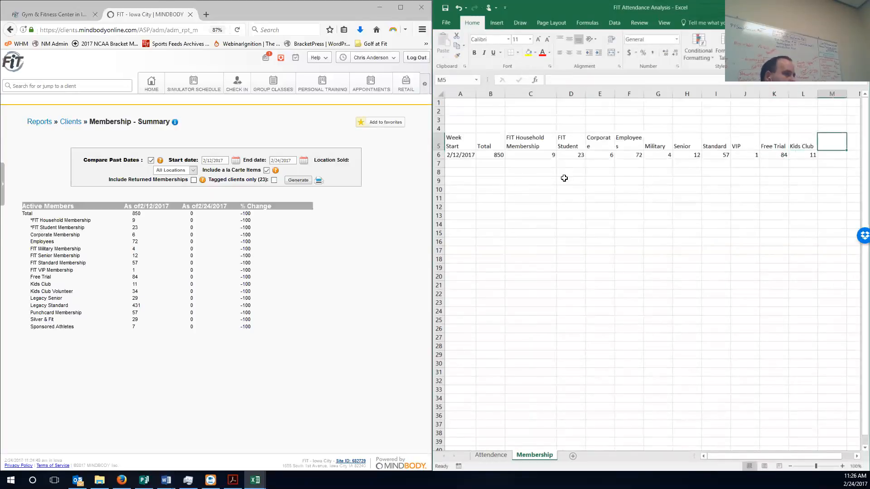
type("Kids Club VOluntee")
key("BackSpace")
key("BackSpace")
key("BackSpace")
key("BackSpace")
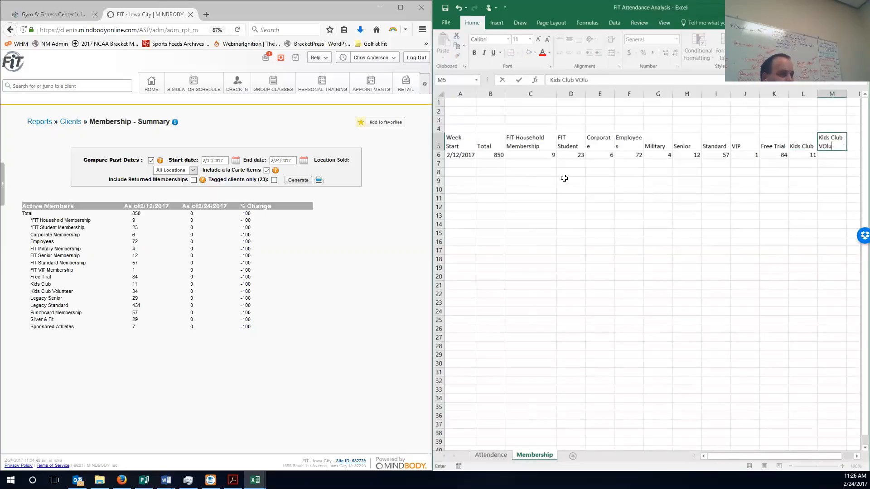
type("lunteer")
key("Return")
type("34")
Enter the heading Legacy Senior in N5 and its 2/12/2017 count of 29 in N6
key("Up")
key("Right")
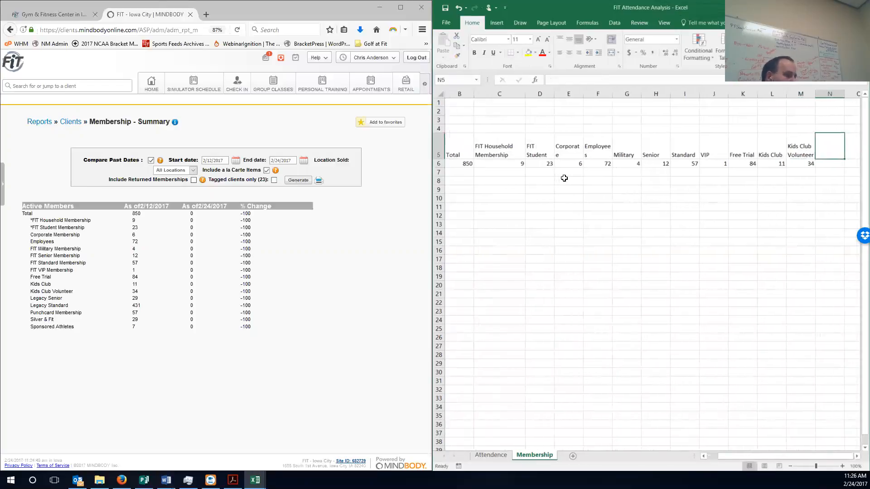
type("Legacy Senior")
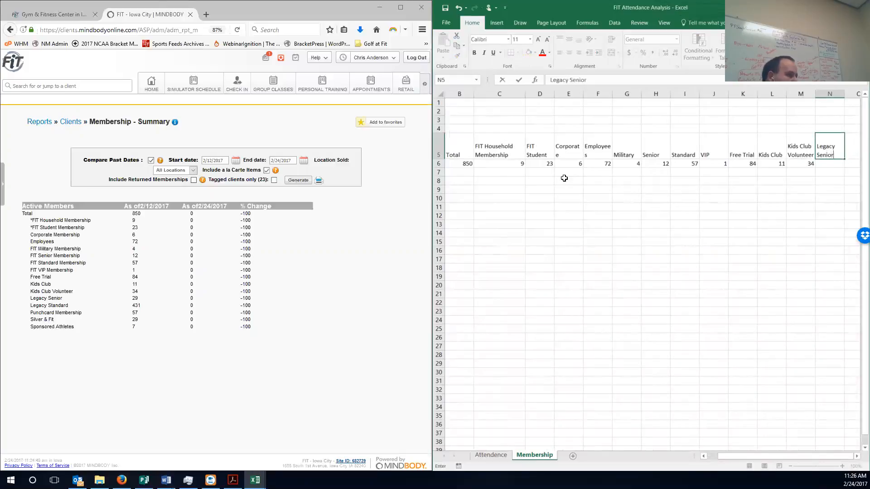
key("Return")
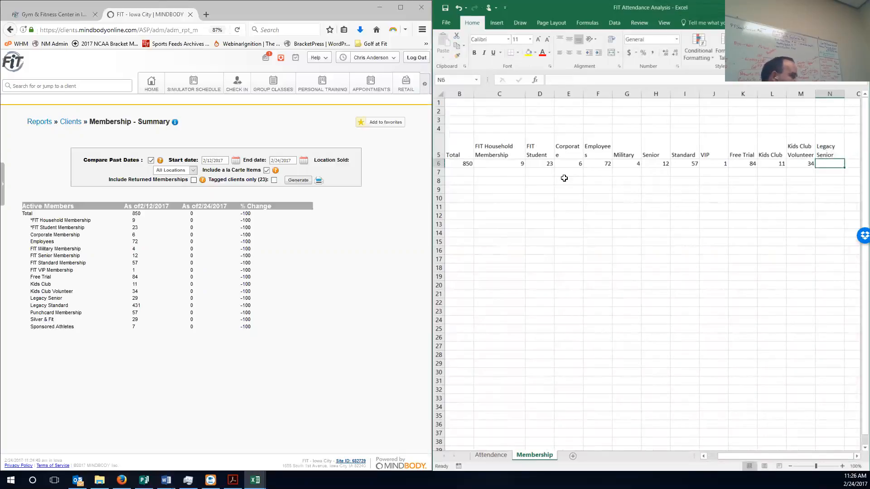
type("29")
Enter the heading Legacy Standard in O5 and its 2/12/2017 count of 431 in O6
key("Tab")
key("Up")
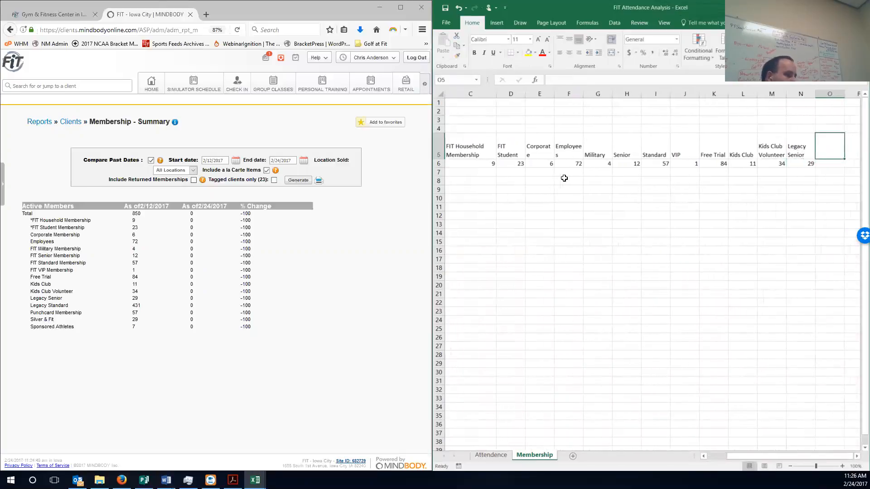
type("Legacy STand")
key("BackSpace")
key("BackSpace")
key("BackSpace")
type("tandard")
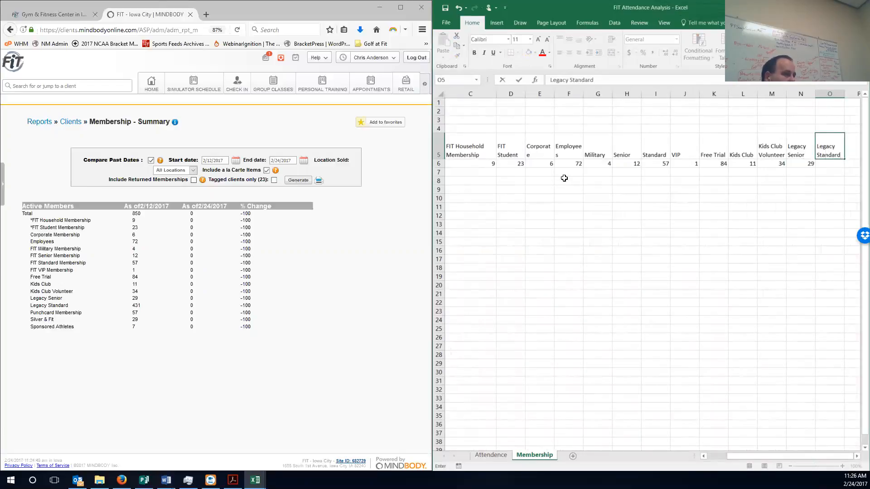
key("Return")
type("431")
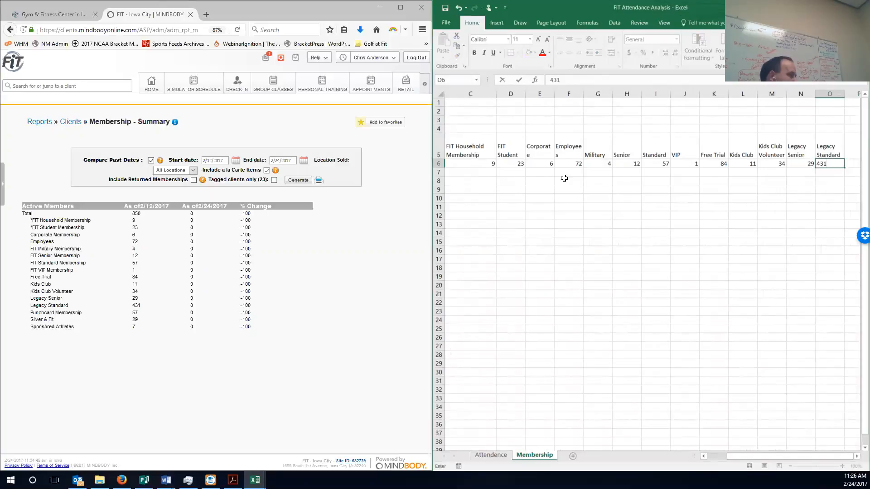
Enter the heading Punchard Membership in P5 and its 2/12/2017 count of 57 in P6
key("Tab")
key("Up")
type("Pu")
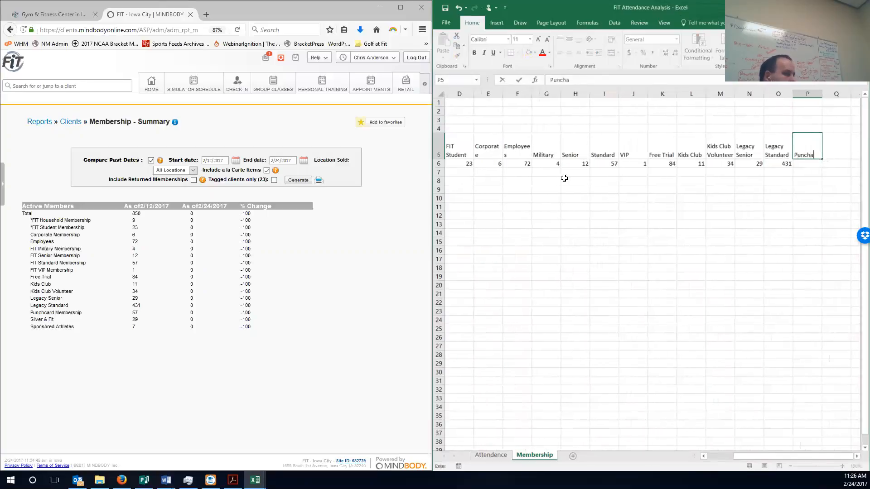
type("nchard Membership")
key("Return")
type("57")
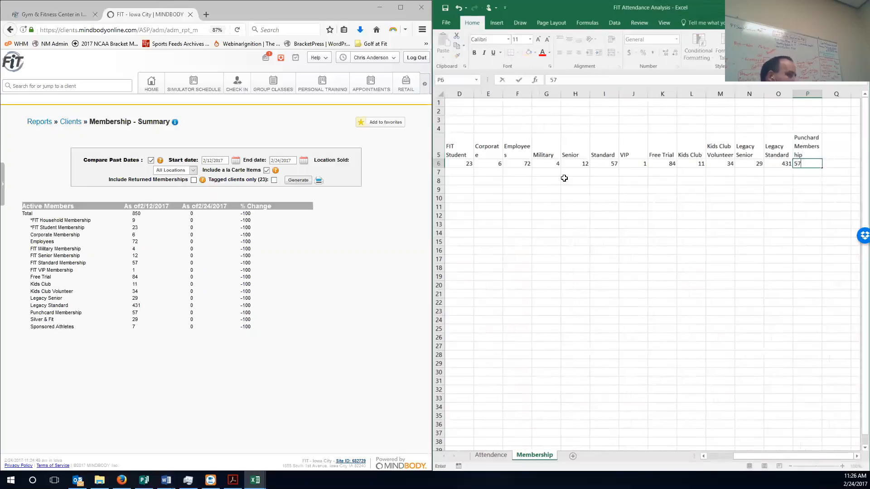
Enter the heading Silver and Fit in Q5 and its 2/12/2017 count of 29 in Q6
key("Tab")
key("Up")
type("Silver and F")
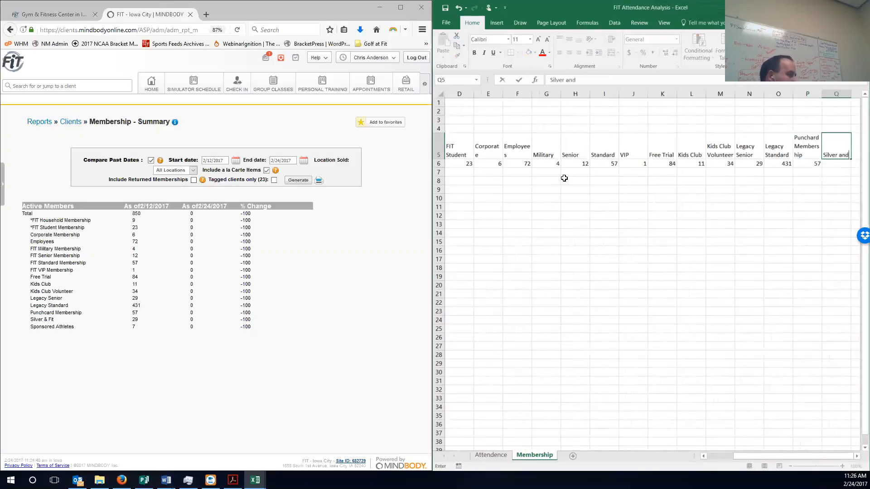
key("Return")
type("29")
Enter the heading Sponsored Athletes in R5 with its count of 7 in R6, and return to cell A7
key("Tab")
key("Up")
type("Sponsored Athletes")
key("Return")
type("7")
key("Return")
key("Left")
key("Left")
key("Left")
key("Left")
key("Left")
key("Left")
key("Left")
key("Left")
key("Left")
key("Left")
key("Left")
key("Left")
key("Left")
key("Left")
key("Left")
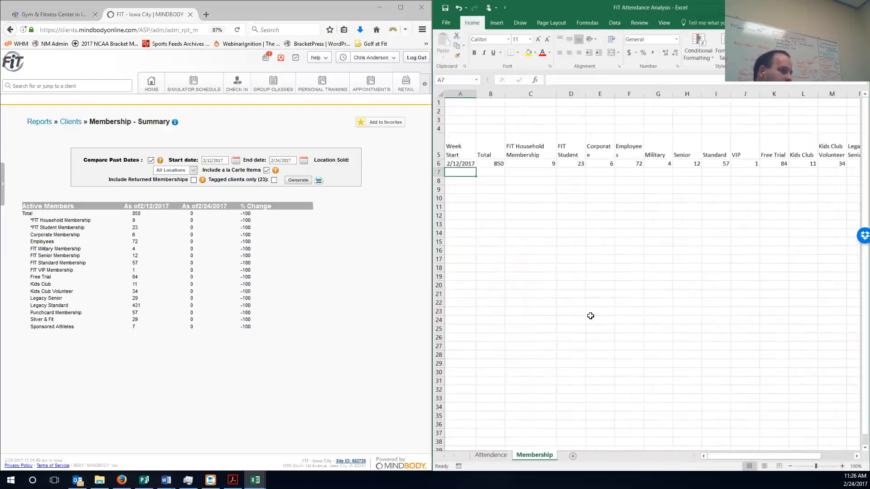
Copy the Attendence sheet's week start dates from 6/5/2016 to 2/12/2017 and try to paste them at row 6 of the Membership sheet
left_click(499, 456)
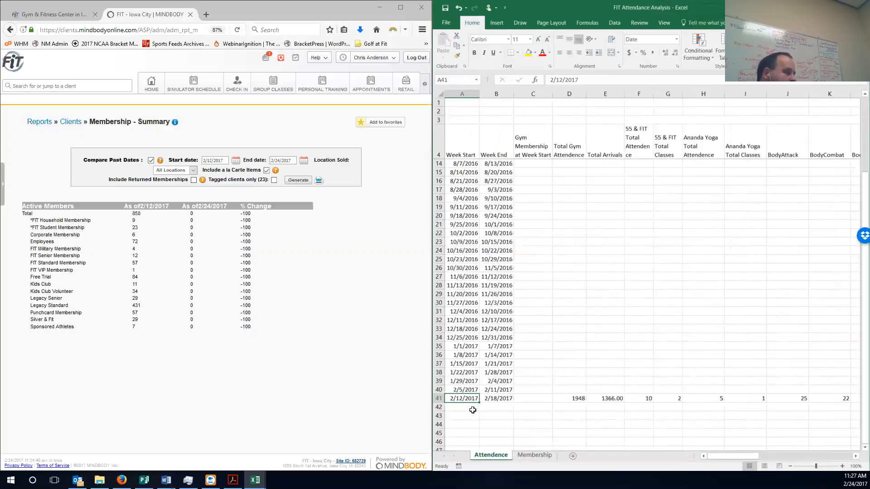
left_click_drag(460, 398, 456, 165)
key("ctrl+c")
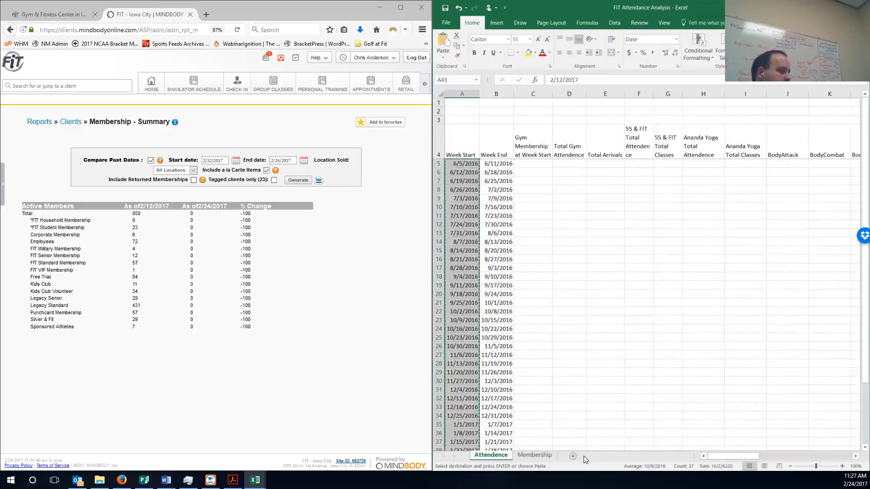
left_click(535, 456)
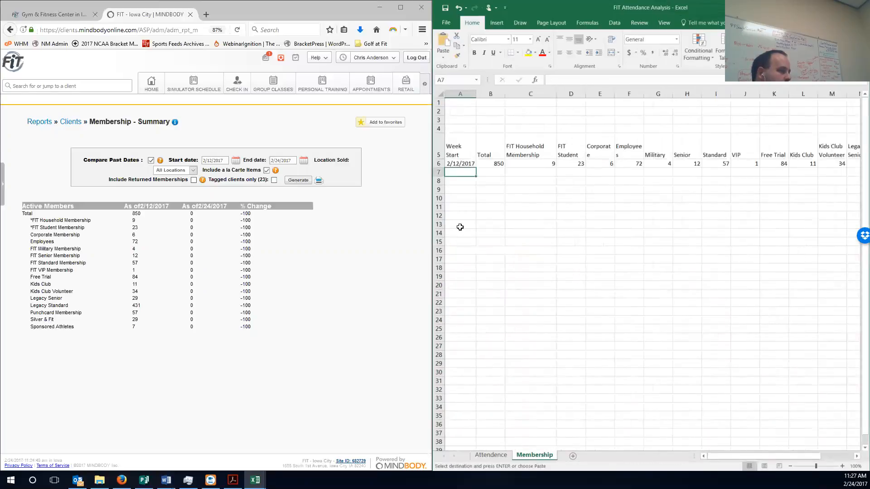
left_click(438, 164)
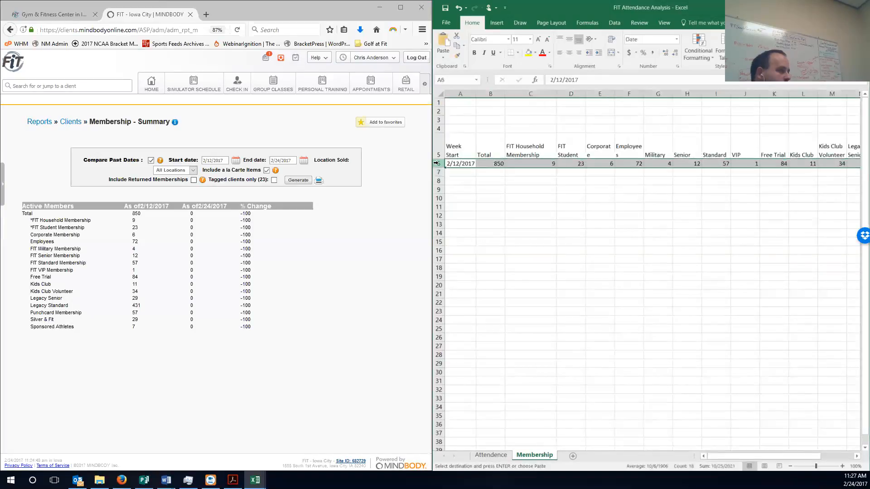
right_click(438, 165)
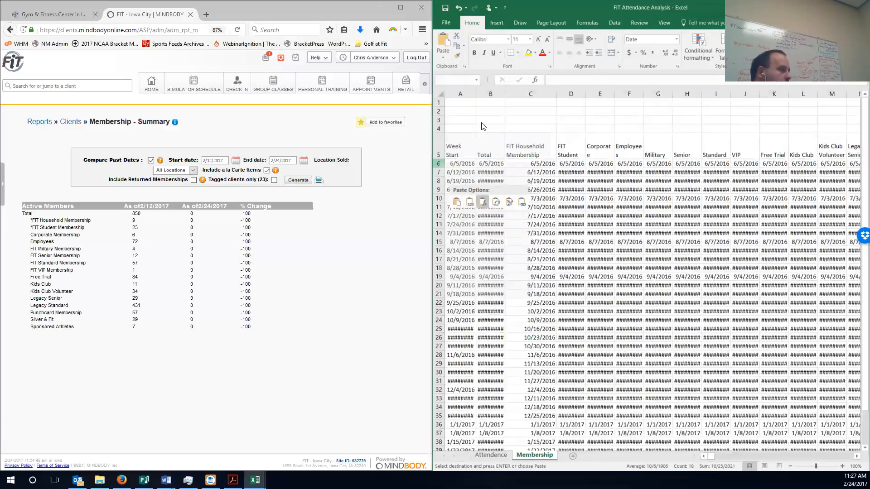
left_click(495, 202)
left_click(479, 180)
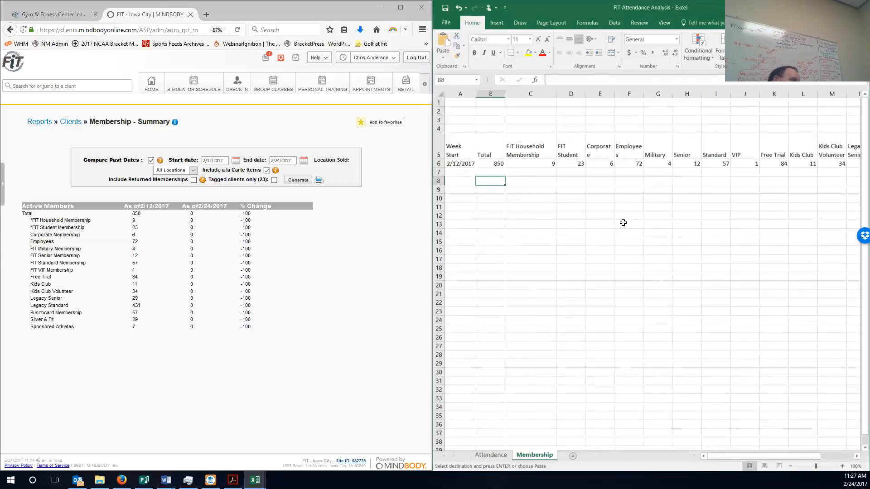
Select row 40, the week starting 2/5/2017, on the Attendence sheet
left_click(485, 456)
scroll(482, 420, "down", 4)
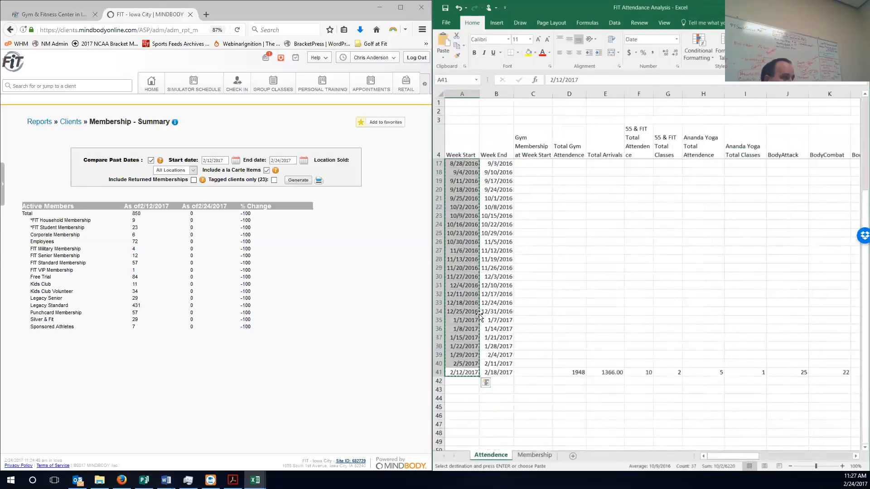
left_click(494, 397)
left_click(433, 364)
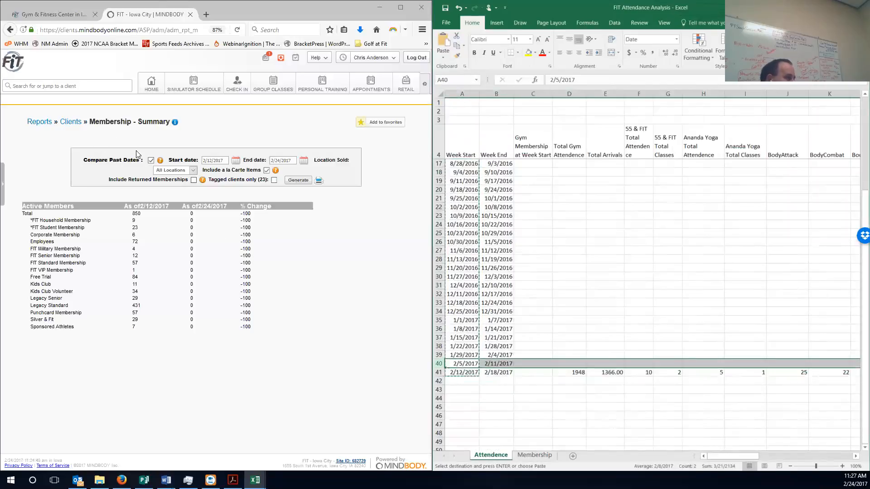
Switch to MINDBODY and open the Attendance with Revenue report
left_click(425, 84)
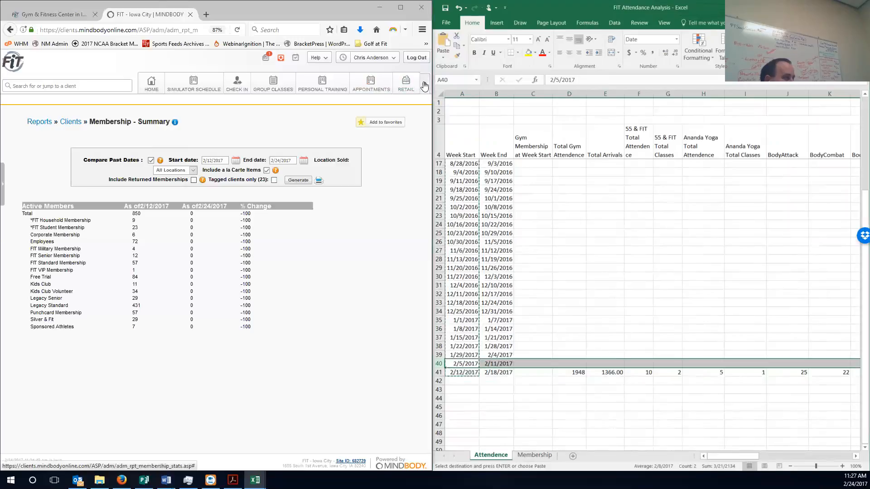
left_click(393, 136)
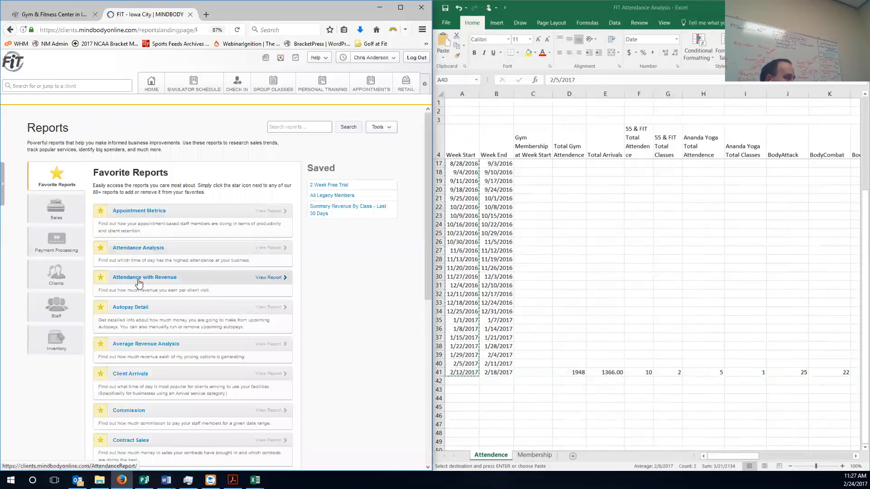
left_click(138, 279)
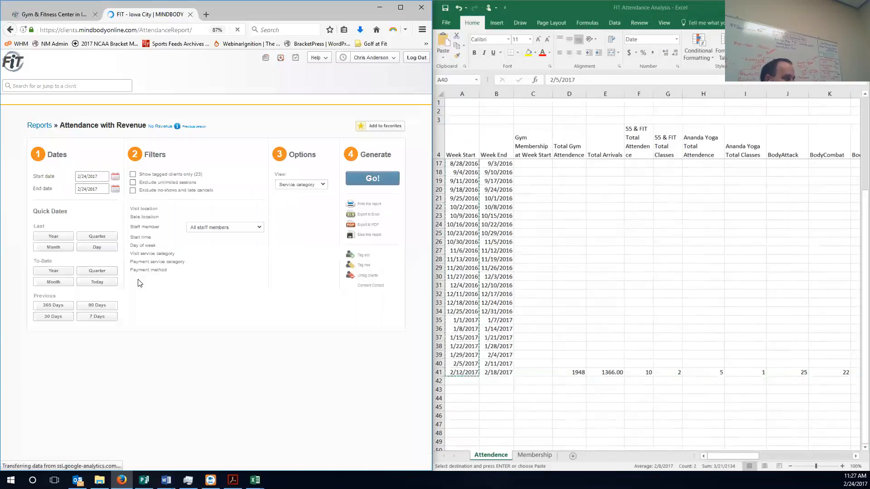
Set the report's start date to 02/05/2017 and end date to 05/11/2017, and reload the page
left_click(460, 365)
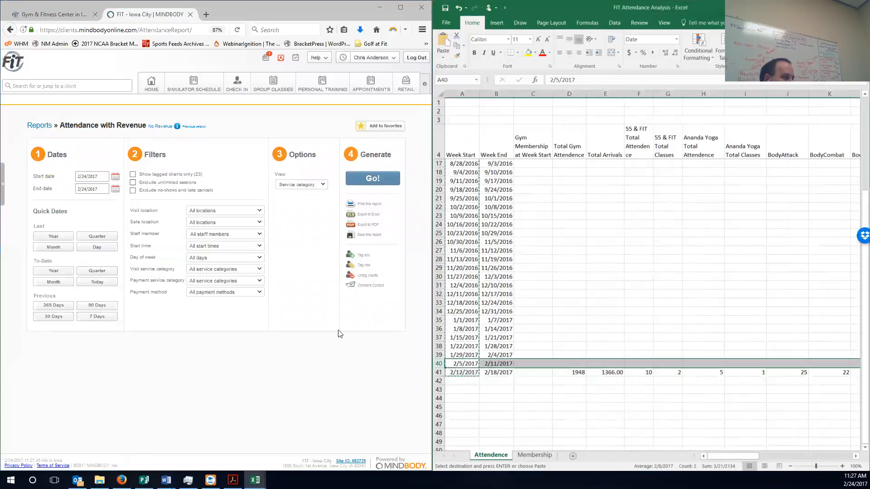
left_click_drag(99, 176, 58, 177)
type("02/05/")
key("Tab")
type("05")
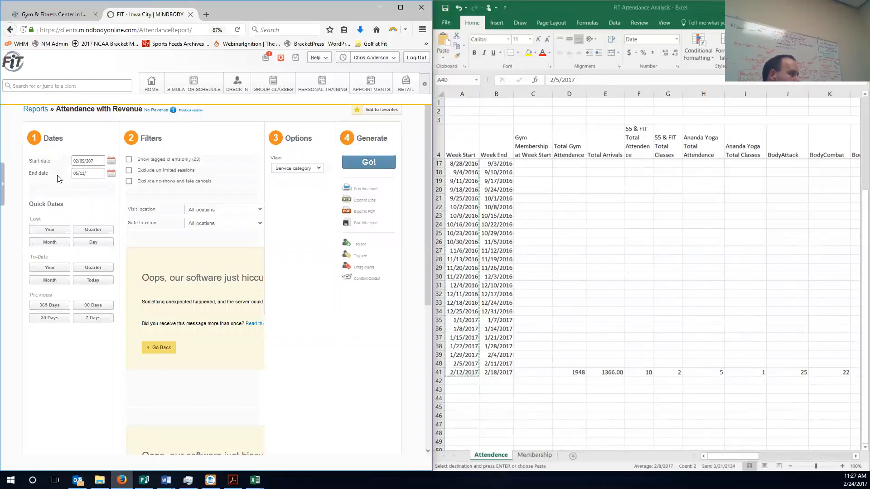
key("shift+Tab")
key("End")
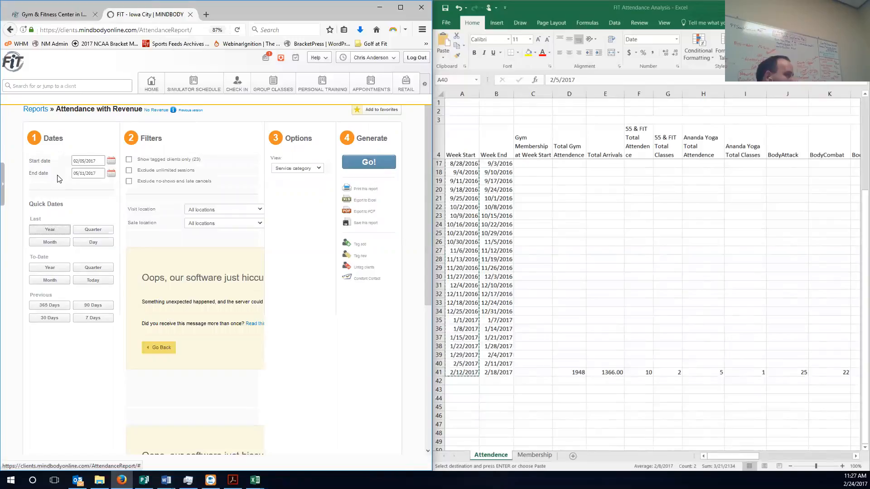
left_click(238, 30)
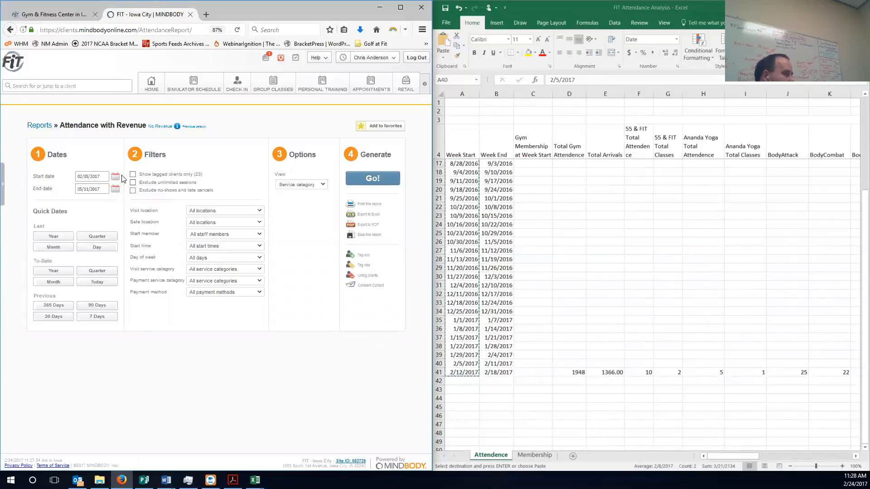
Generate the report with the end date 02/11/2017 and select row 40 of the Attendence sheet
left_click_drag(100, 189, 43, 189)
type("02/11")
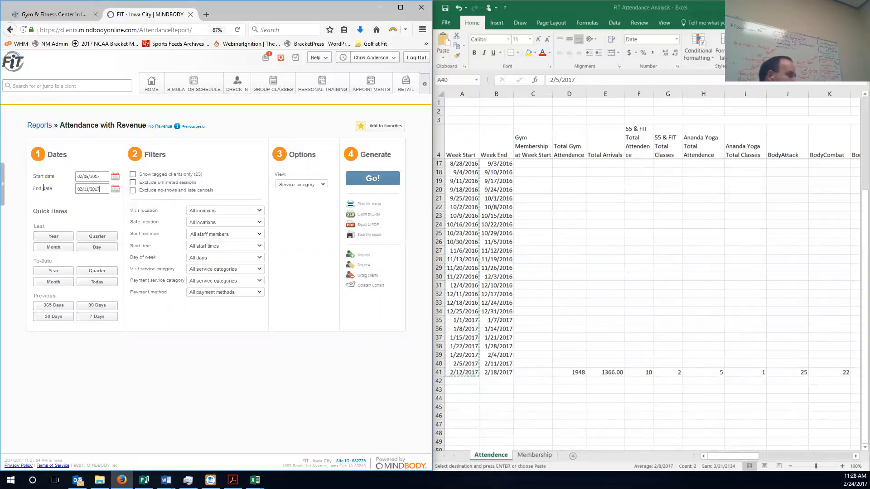
left_click(371, 179)
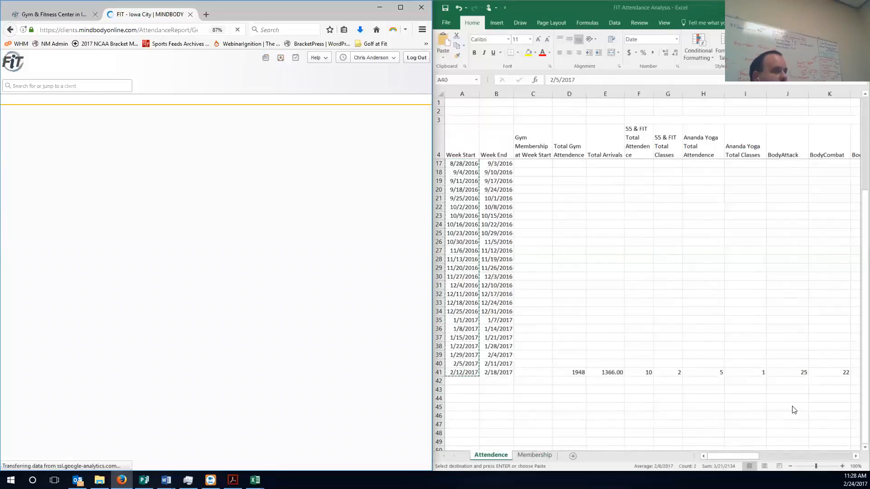
key("shift+space")
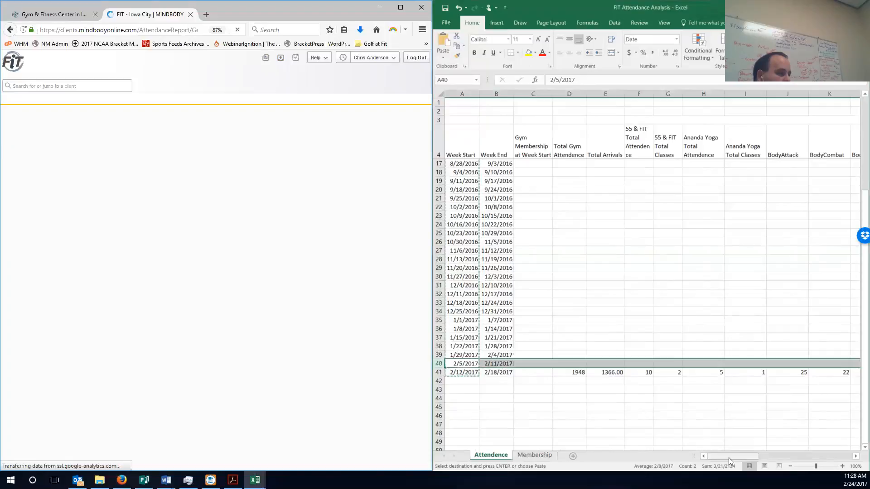